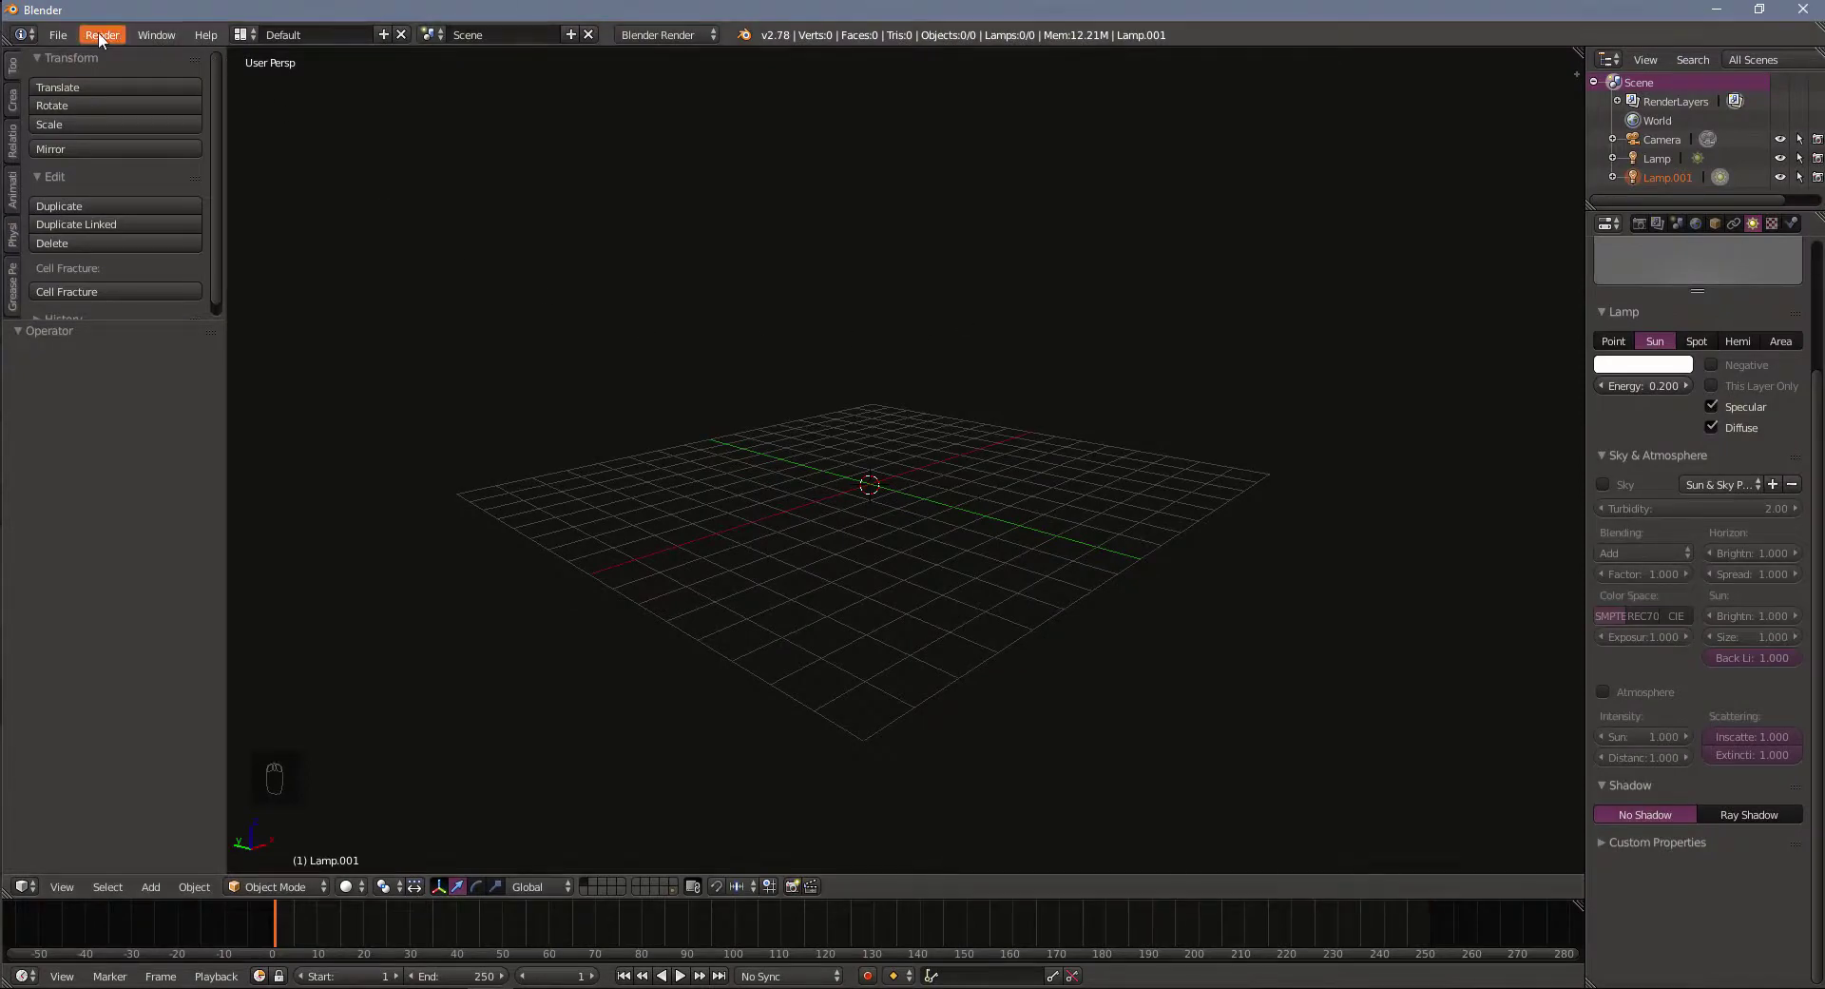
# Make the Sapling Tree Gen add-on available in User Preferences, save the user settings, and close preferences
pyautogui.click(58, 35)
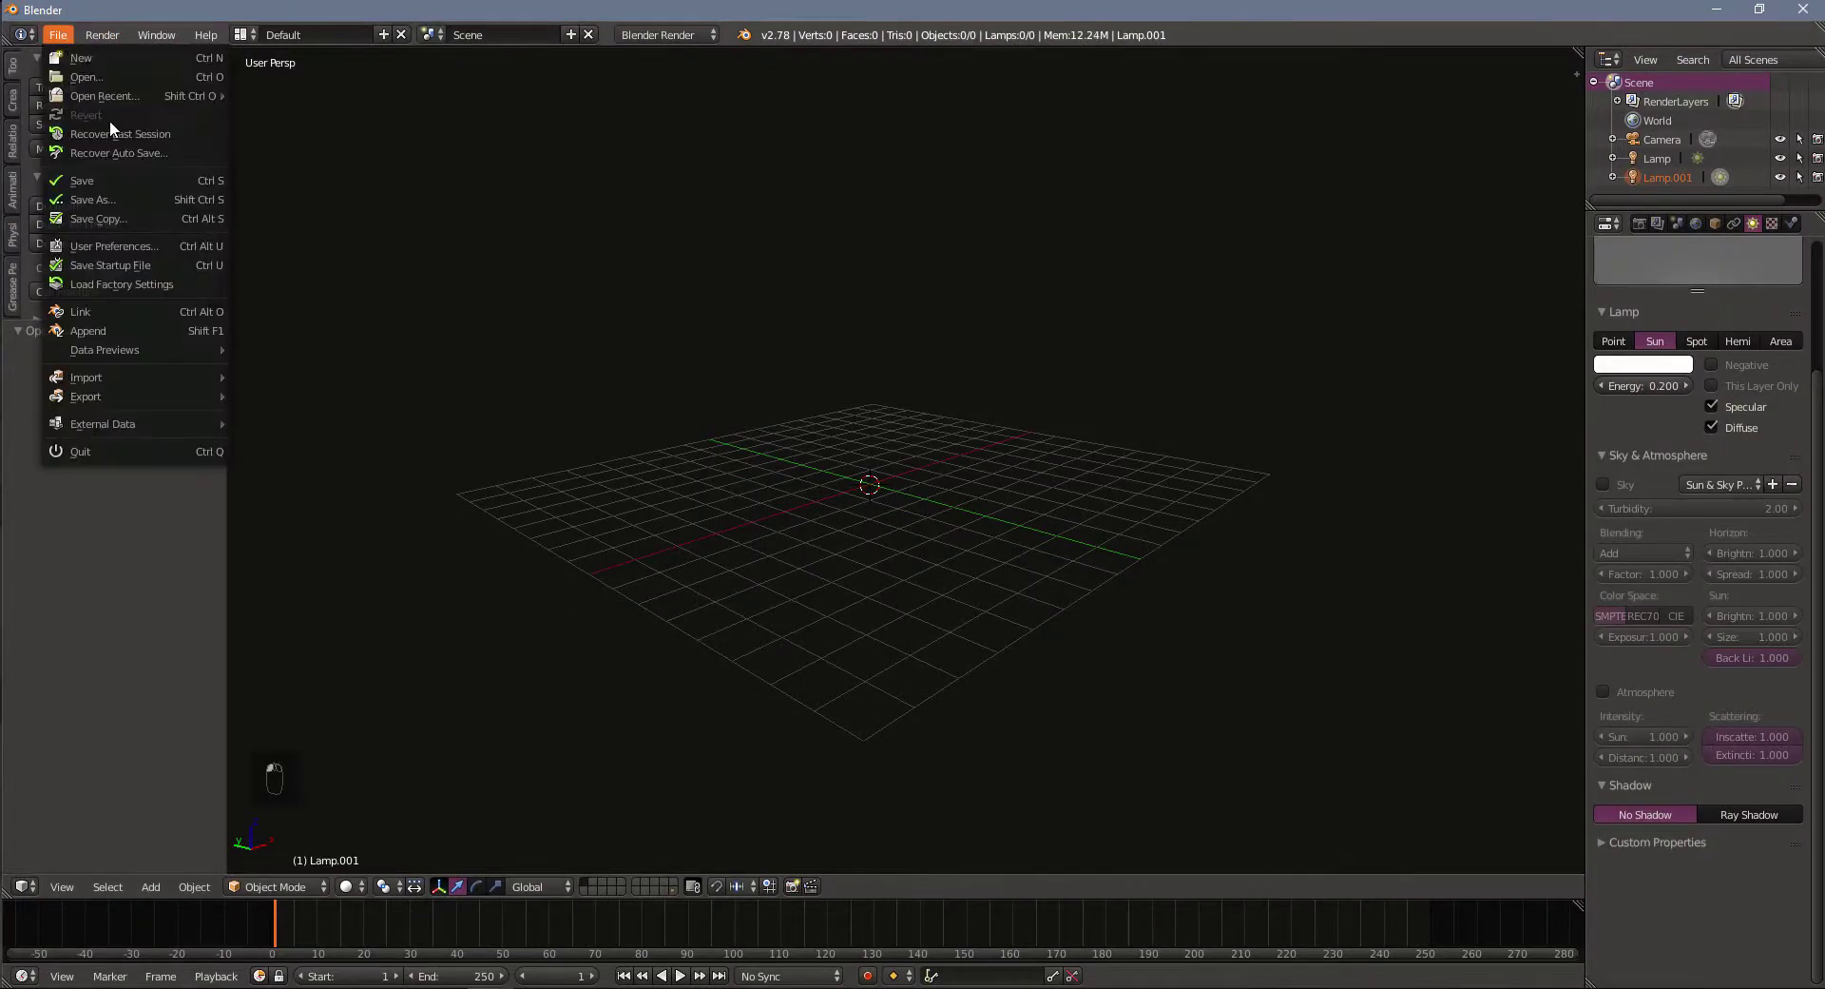
pyautogui.click(136, 246)
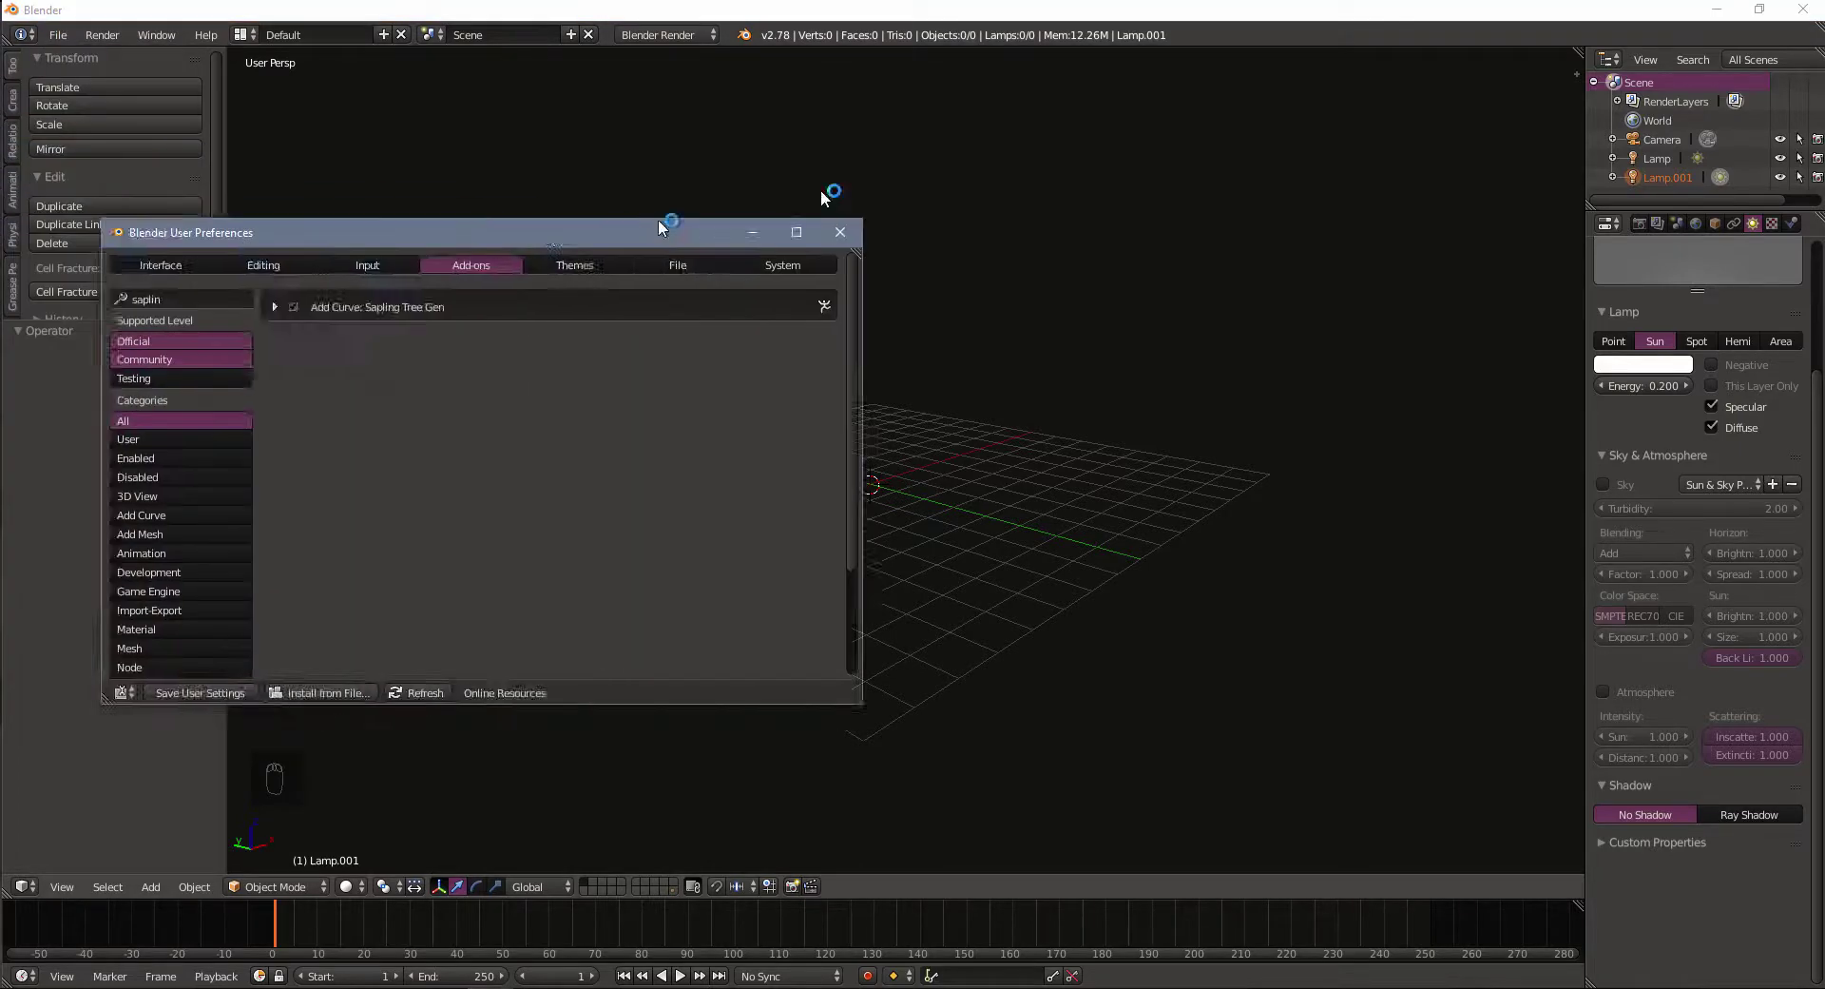
pyautogui.moveTo(852, 181); pyautogui.dragTo(880, 156)
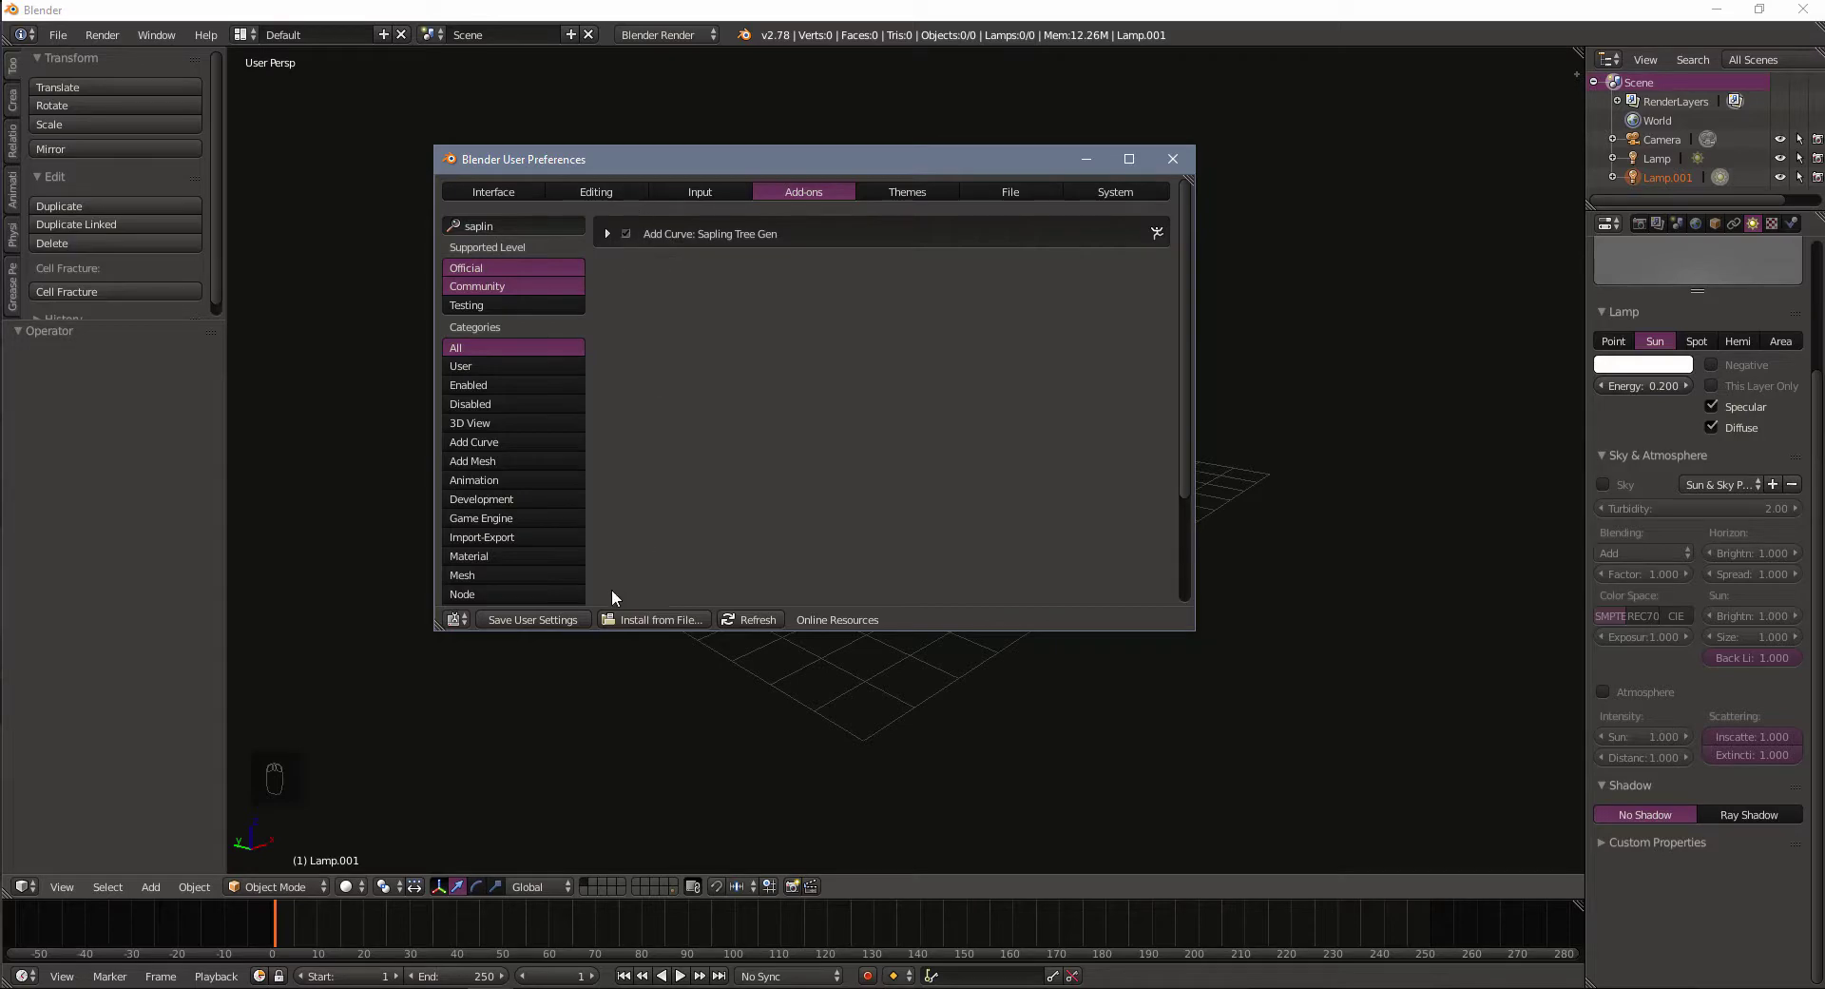
pyautogui.click(560, 620)
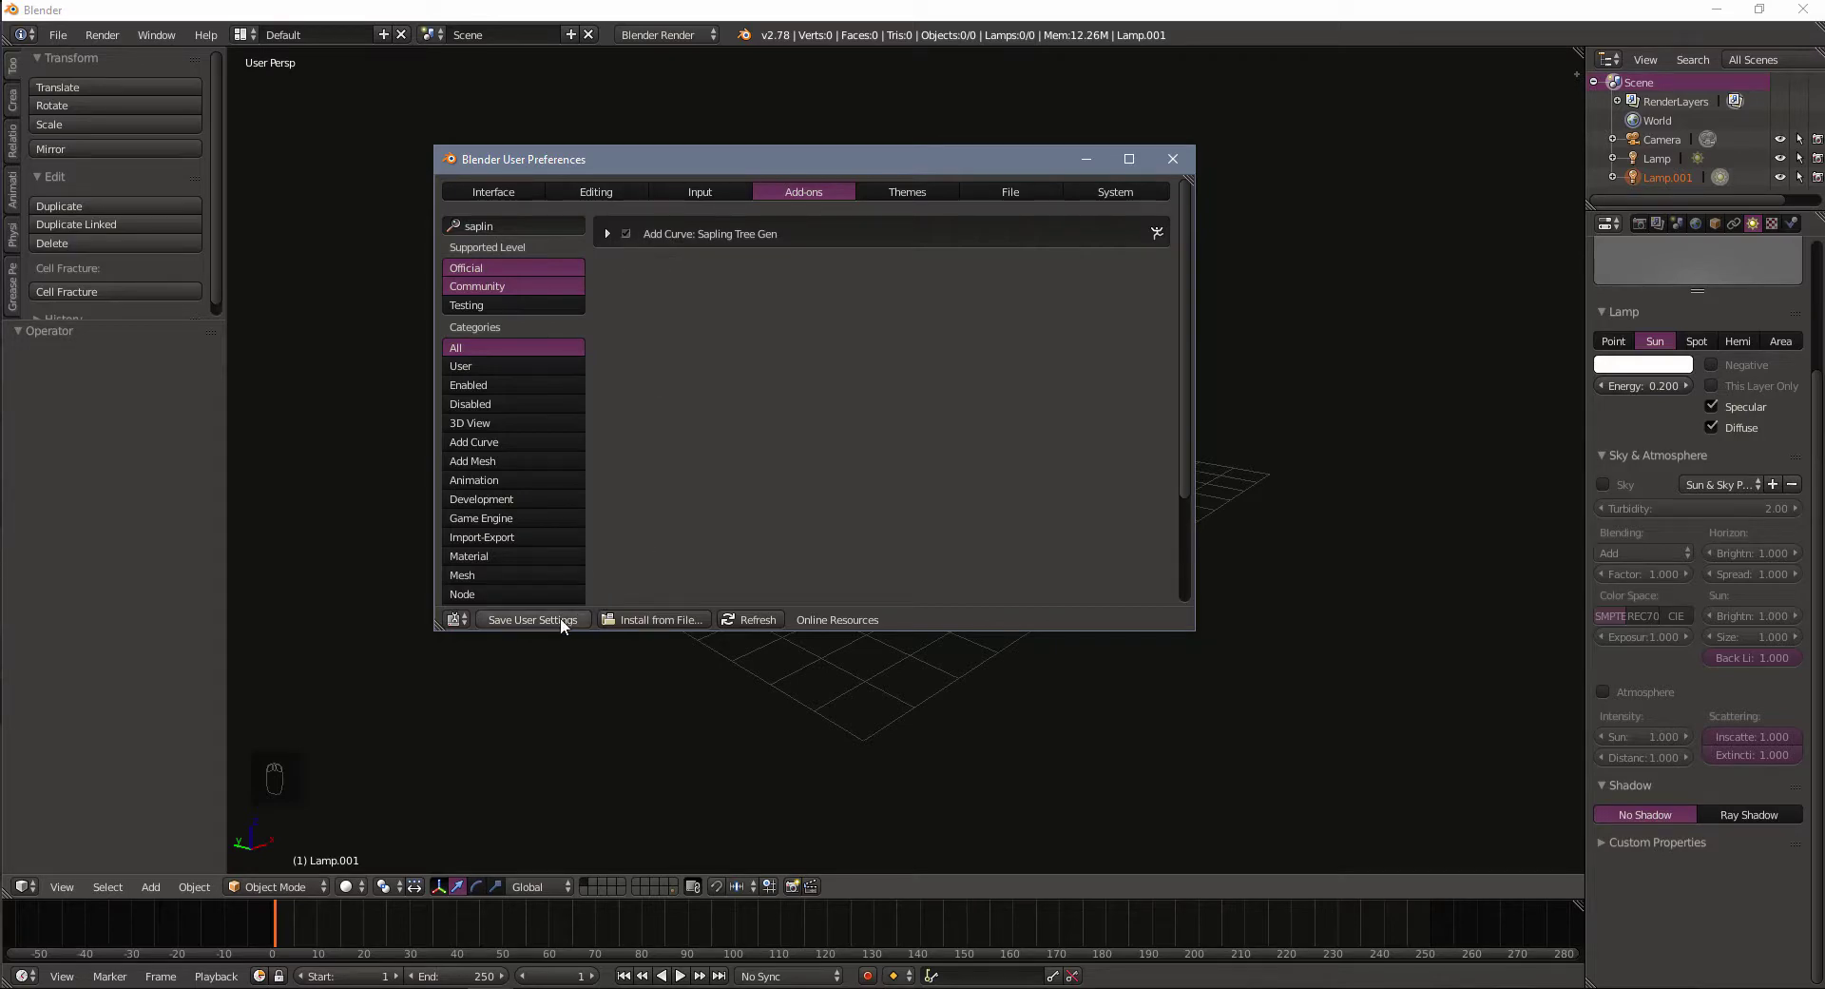
pyautogui.click(1175, 159)
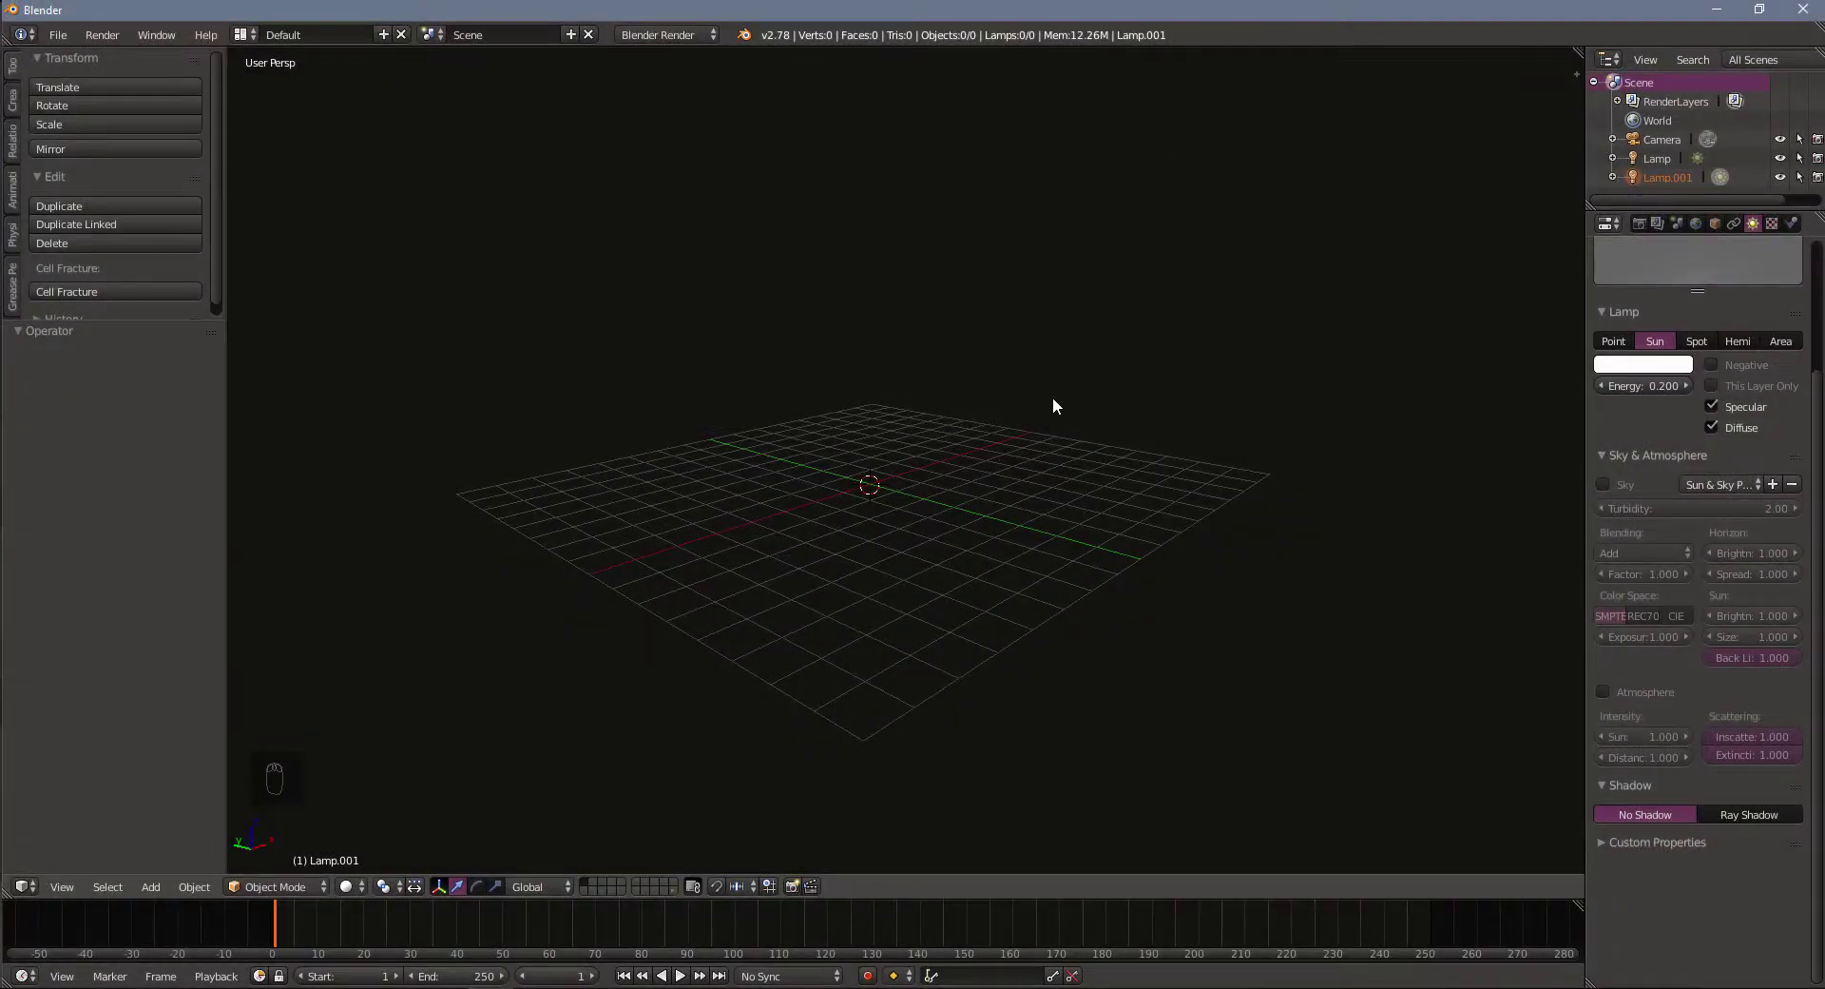
# Add a Sapling Tree Gen tree via Shift+A and widen the Tool Shelf for its settings
pyautogui.hotkey('shift', 'a')
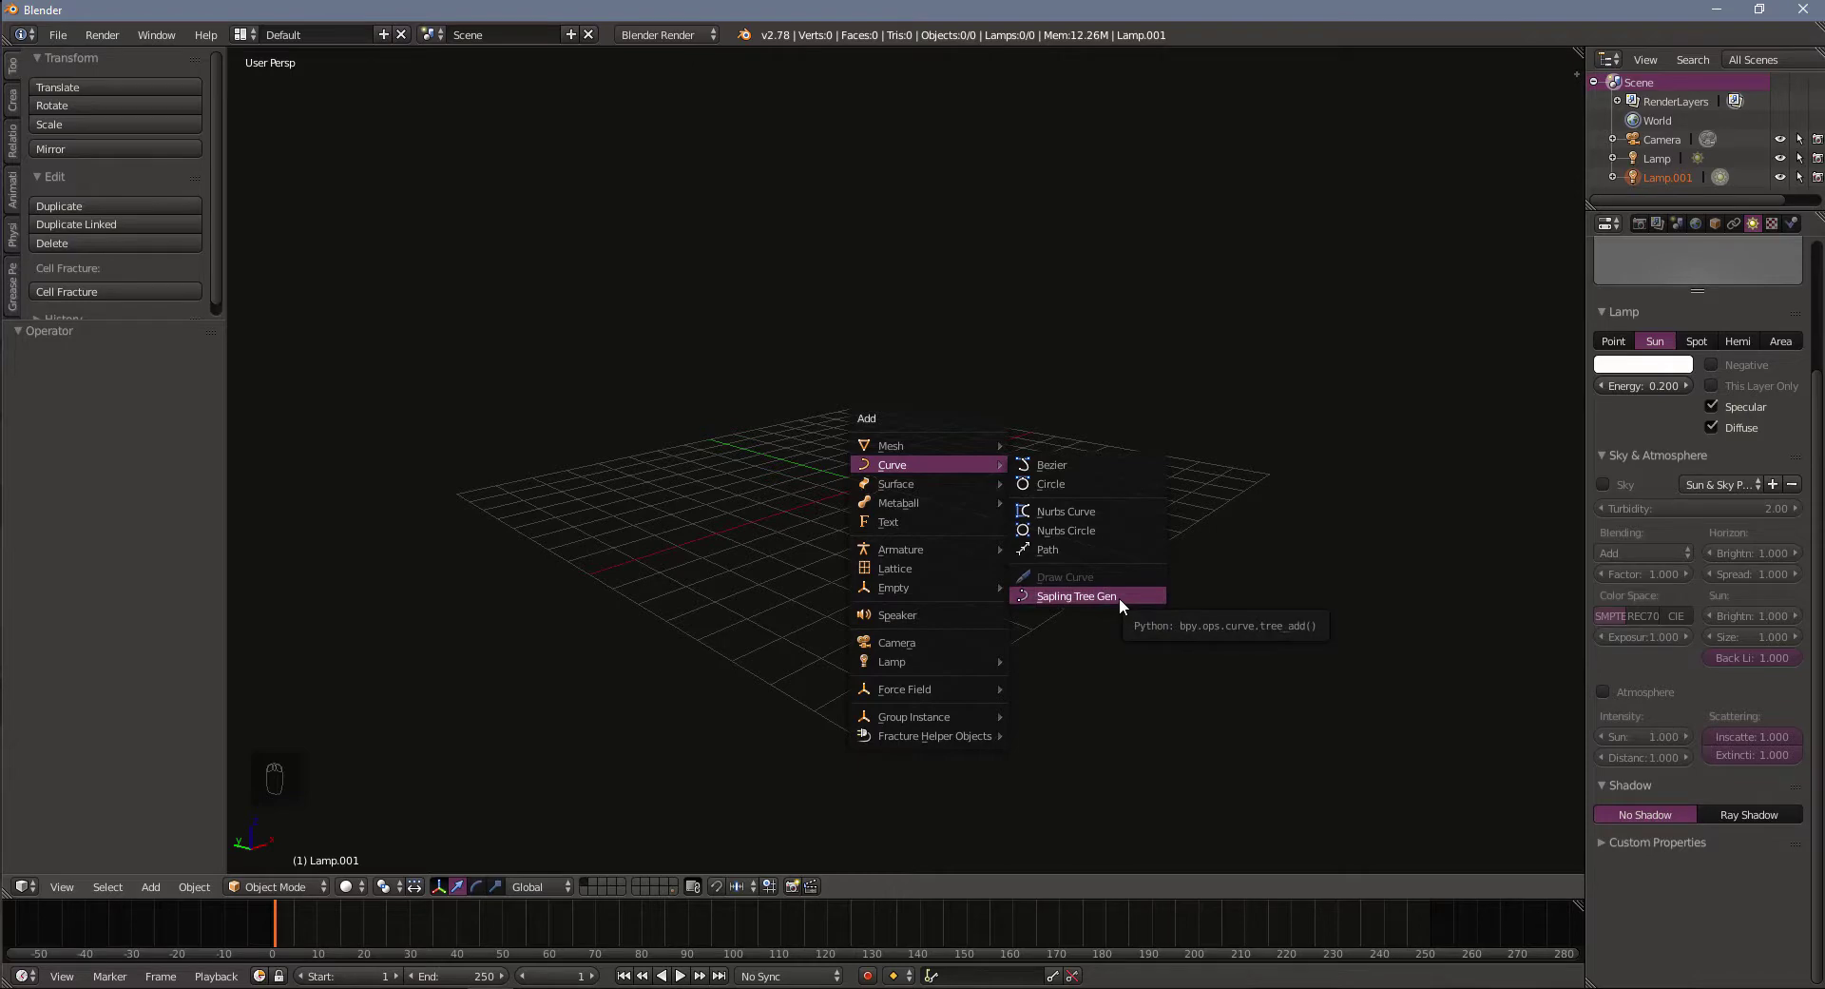
pyautogui.click(1120, 597)
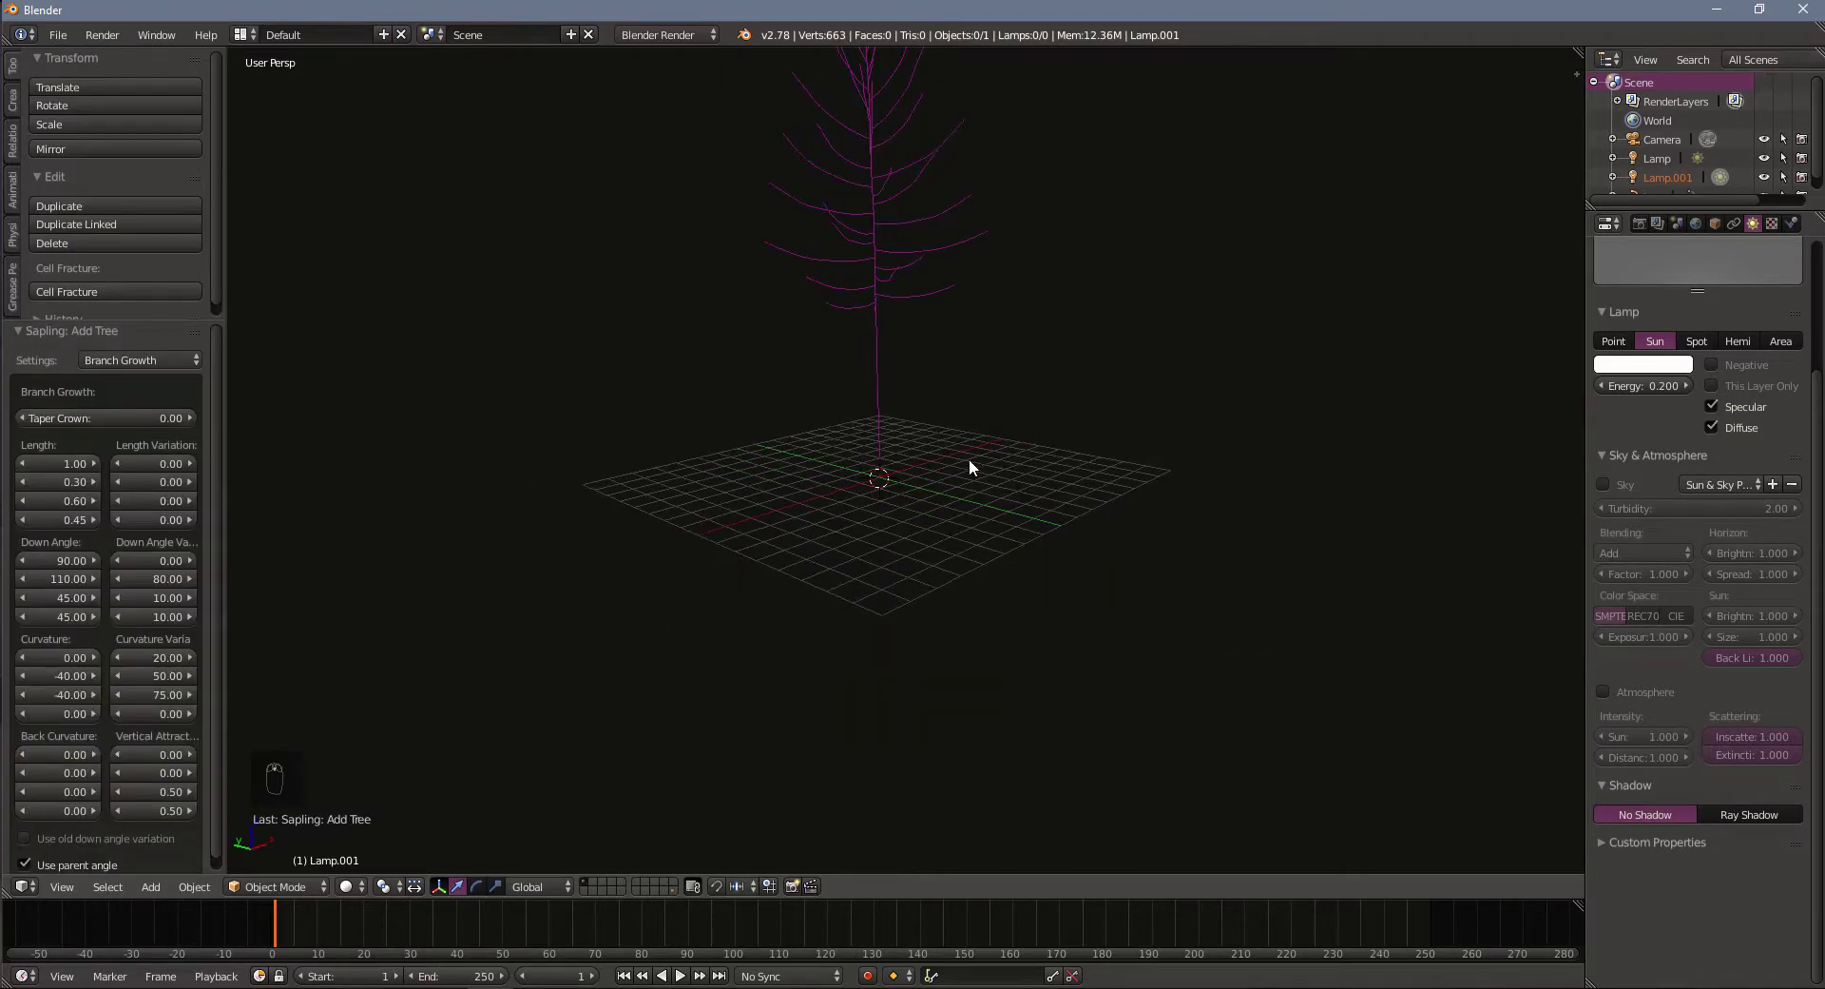
pyautogui.moveTo(966, 468); pyautogui.dragTo(768, 320, button='middle')
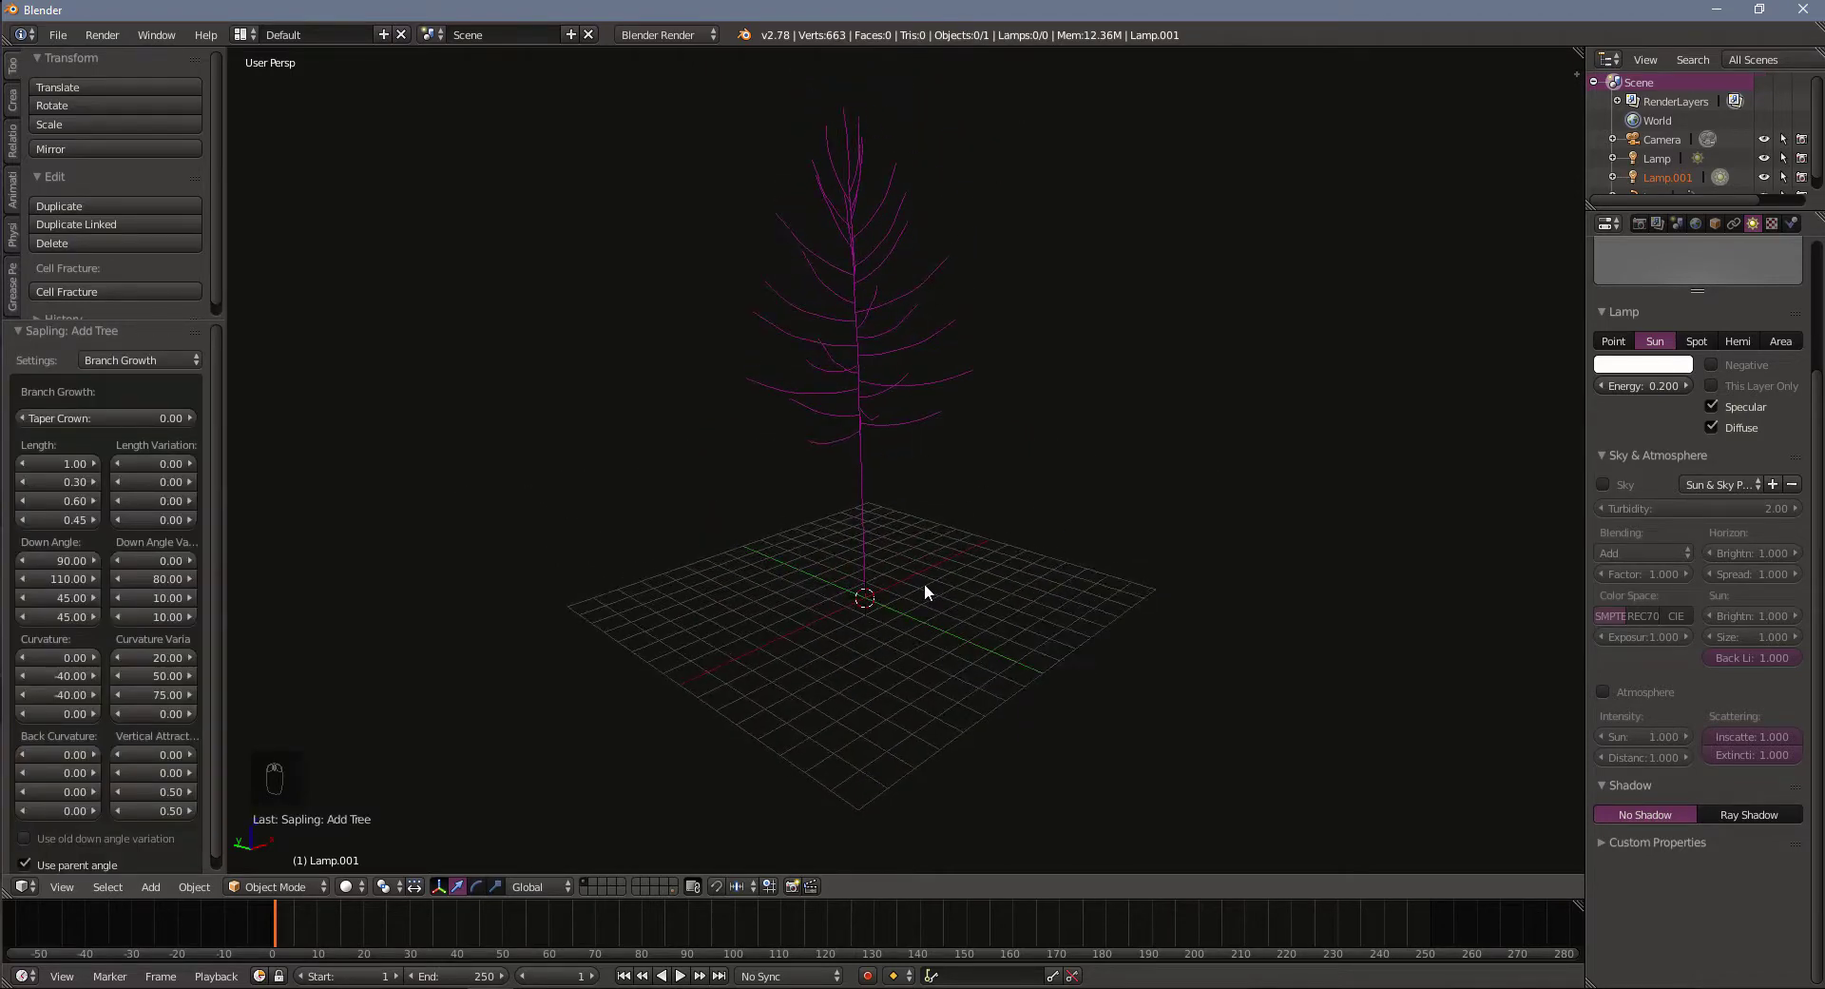
pyautogui.moveTo(893, 561); pyautogui.dragTo(1052, 498, button='middle')
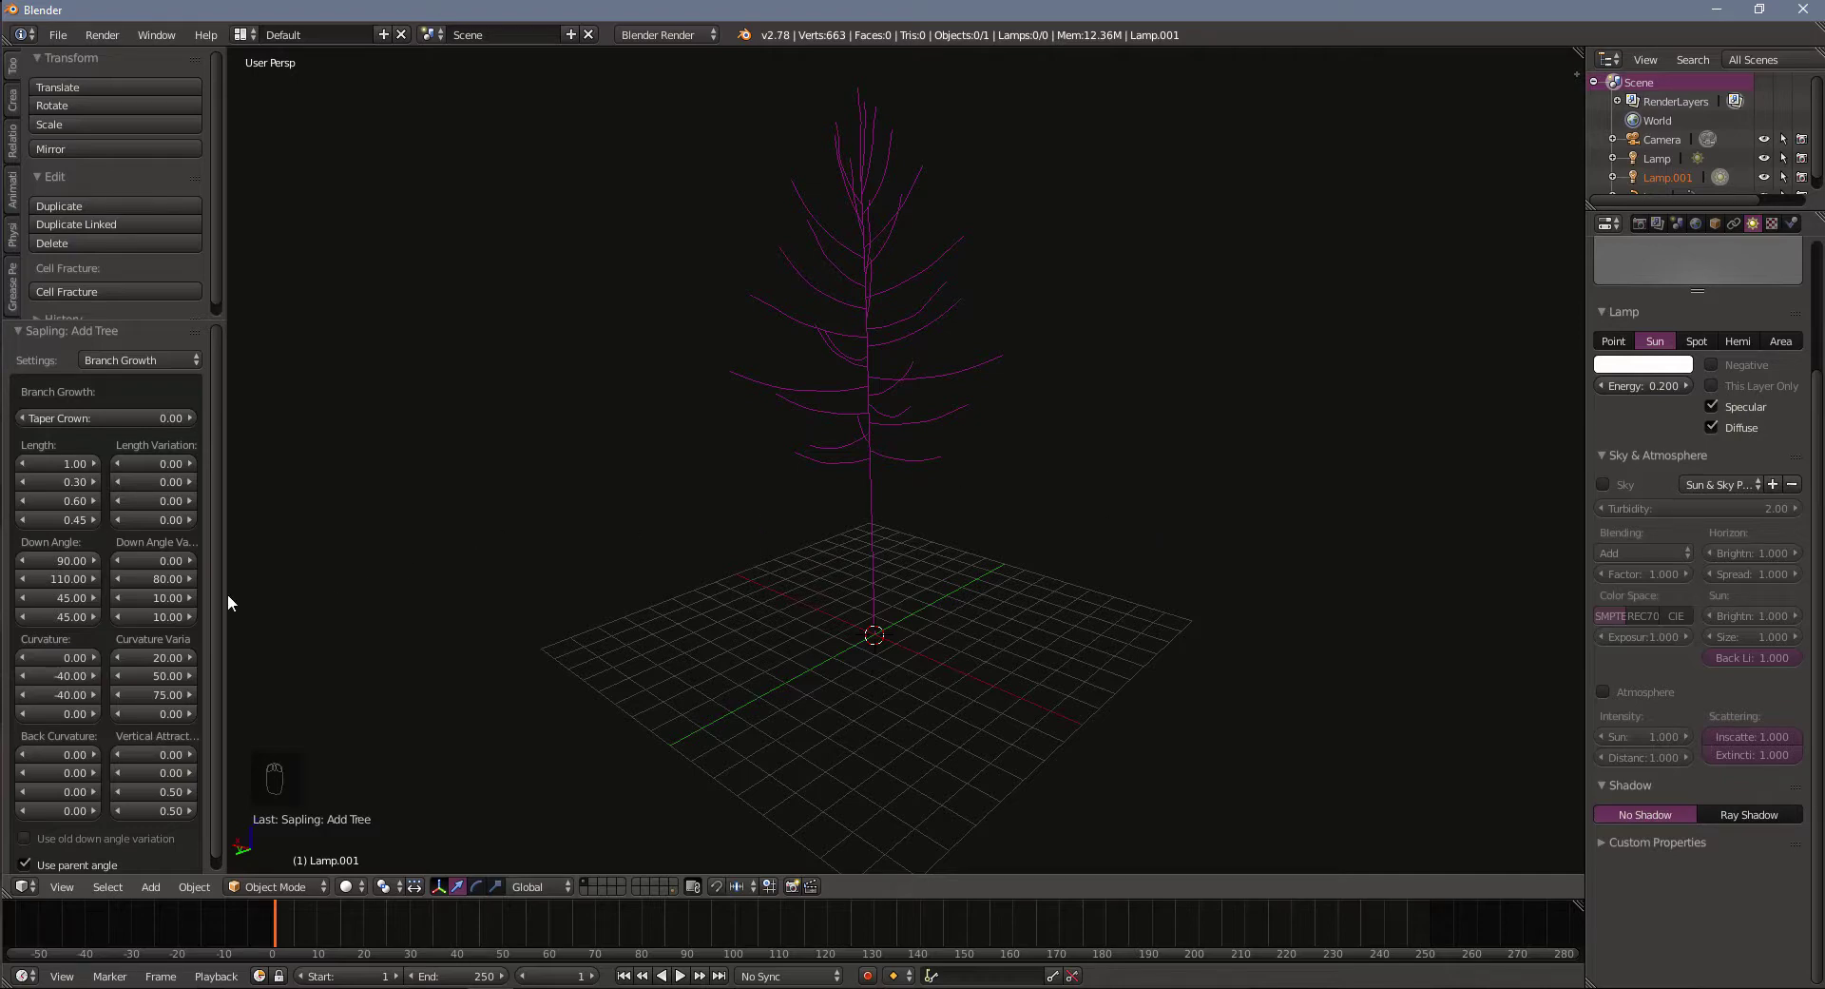
pyautogui.moveTo(231, 595); pyautogui.dragTo(423, 591)
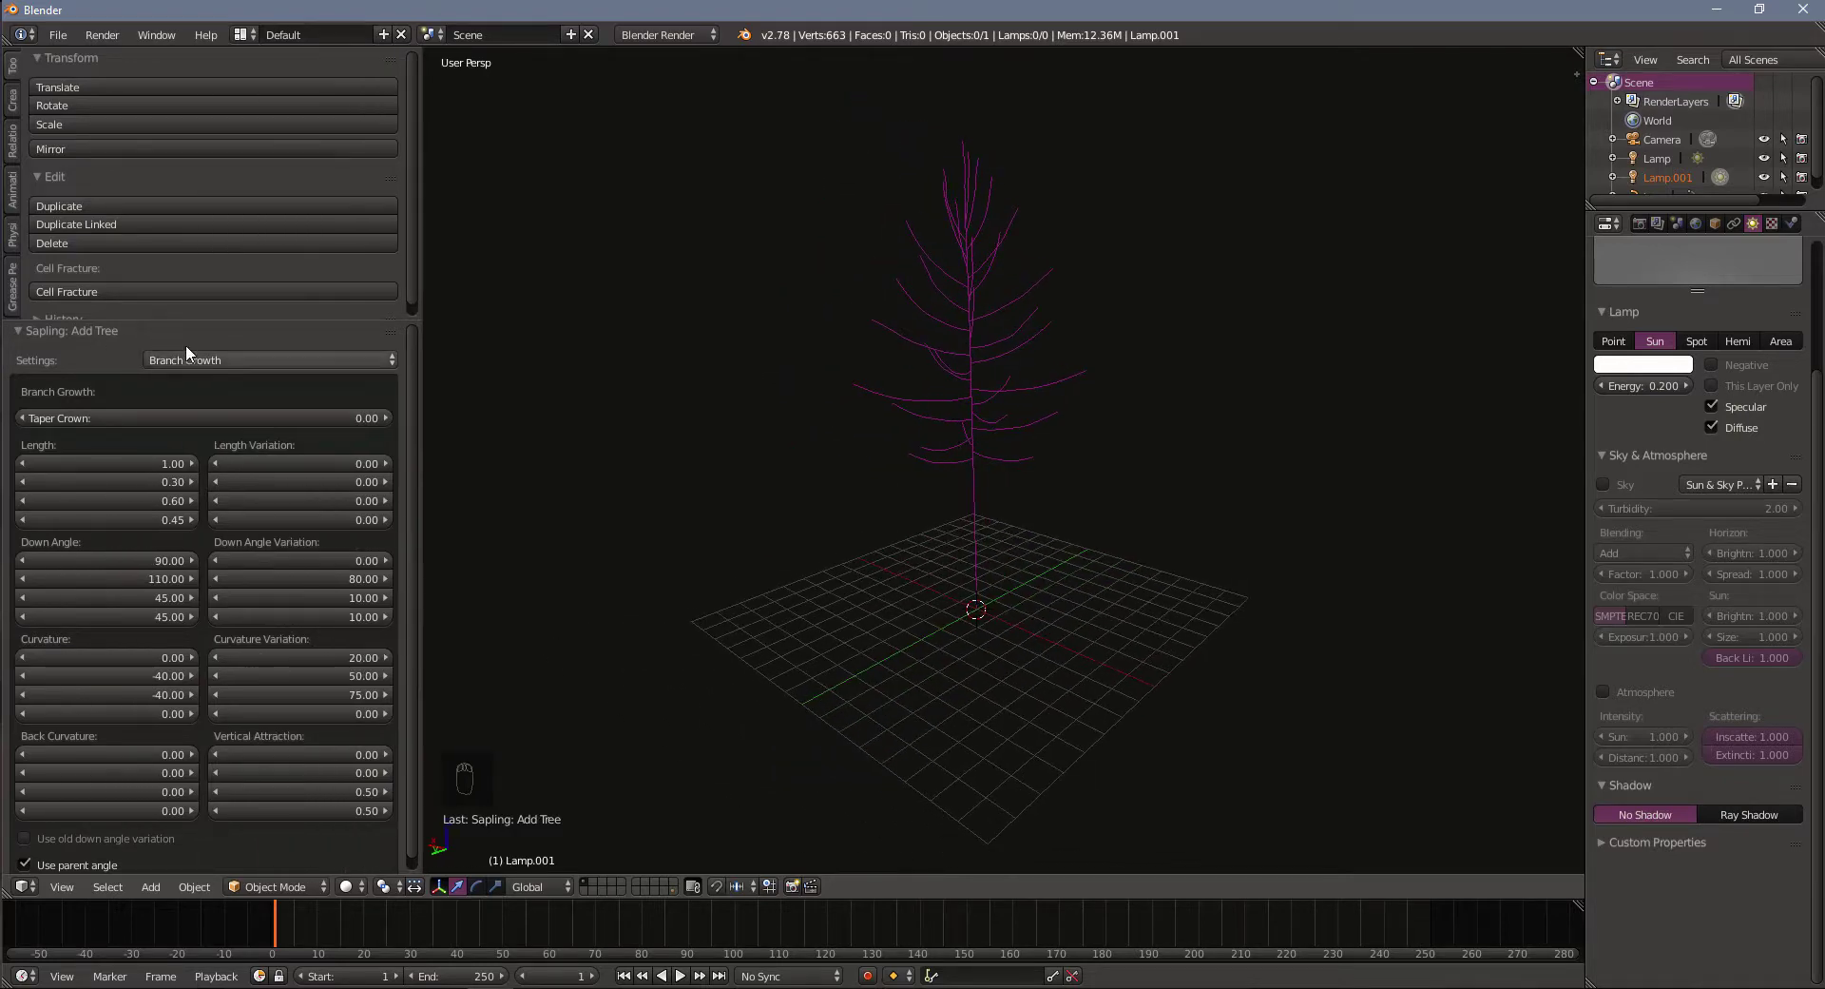
# Switch the Sapling settings to Geometry and enable Bevel on the branches
pyautogui.click(211, 362)
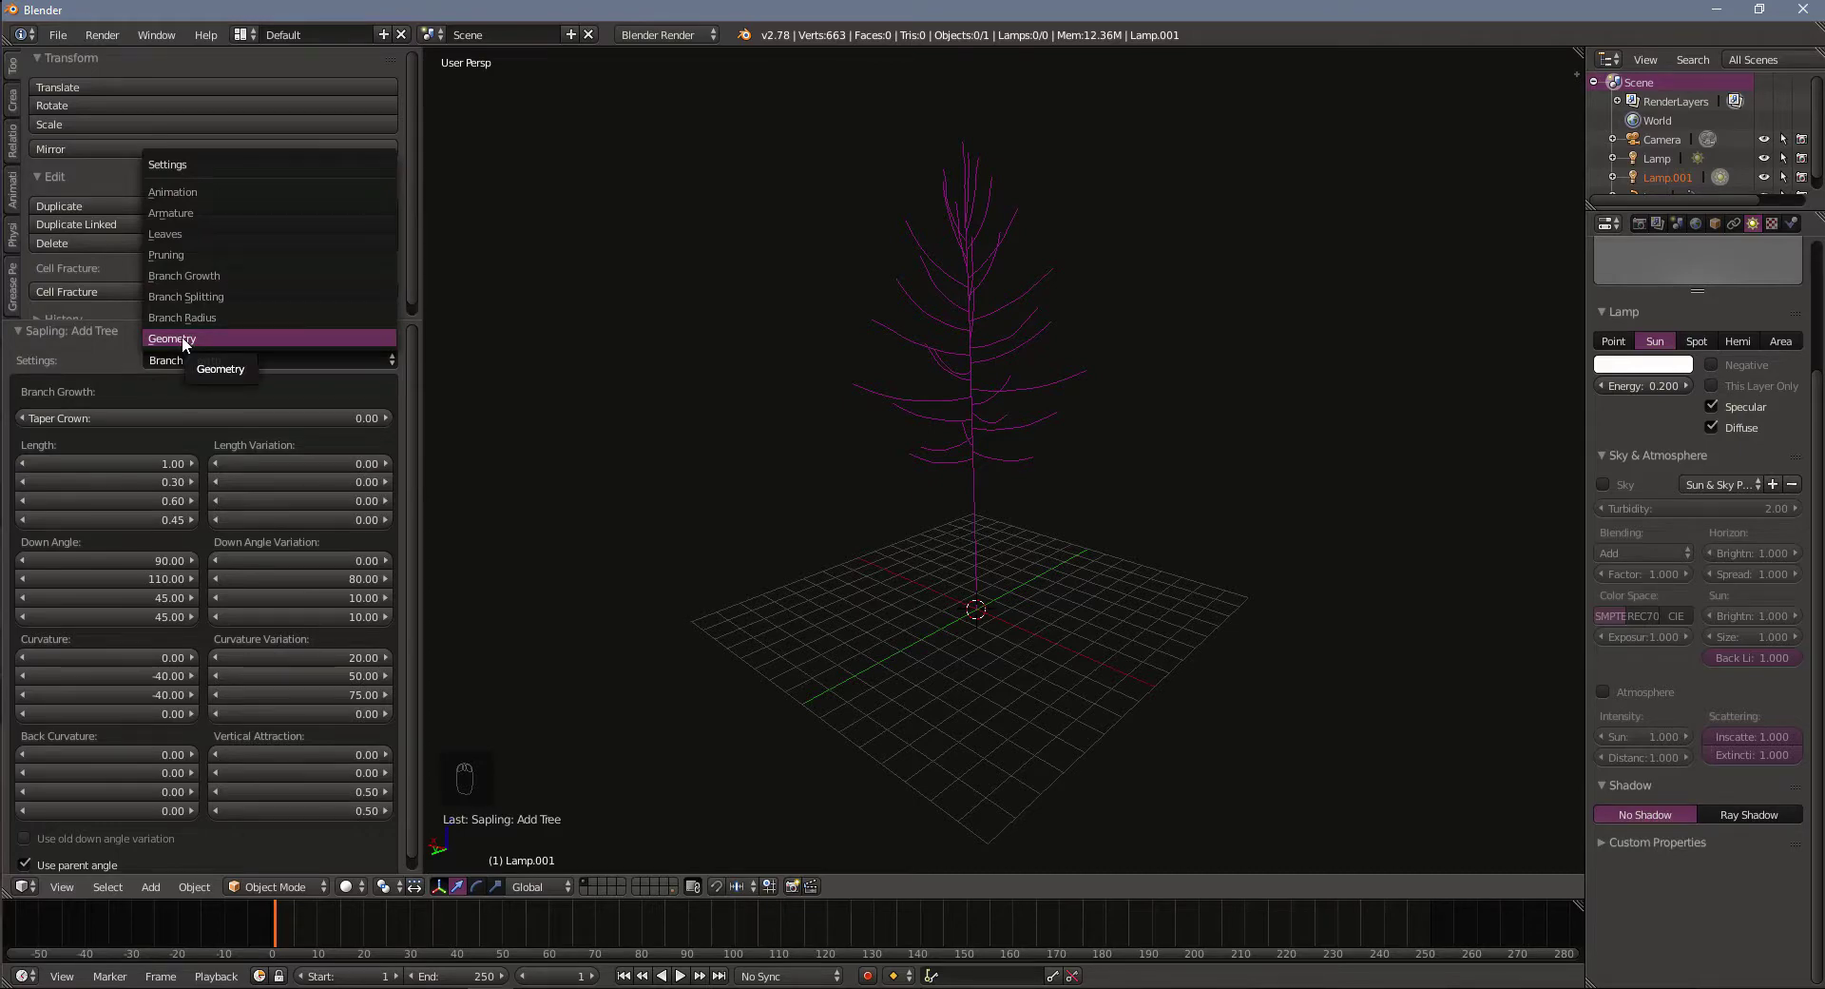
pyautogui.click(184, 340)
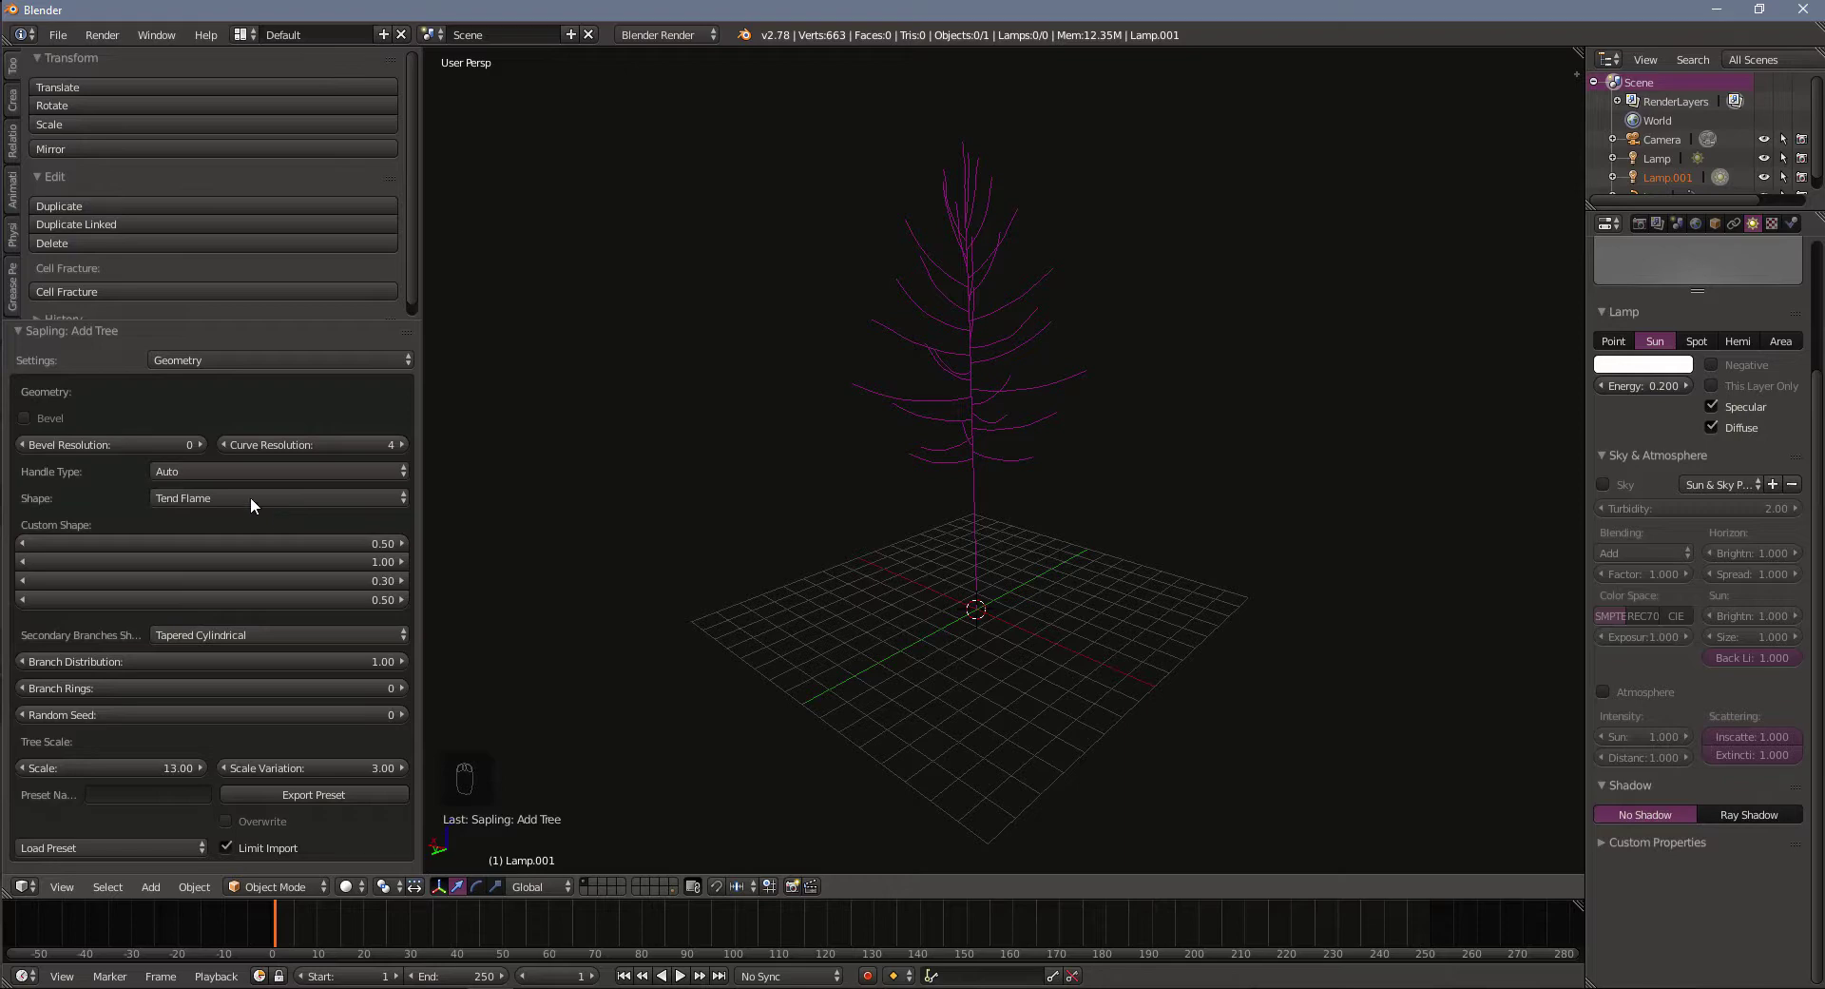
pyautogui.click(39, 423)
pyautogui.scroll(5, 1189, 536)
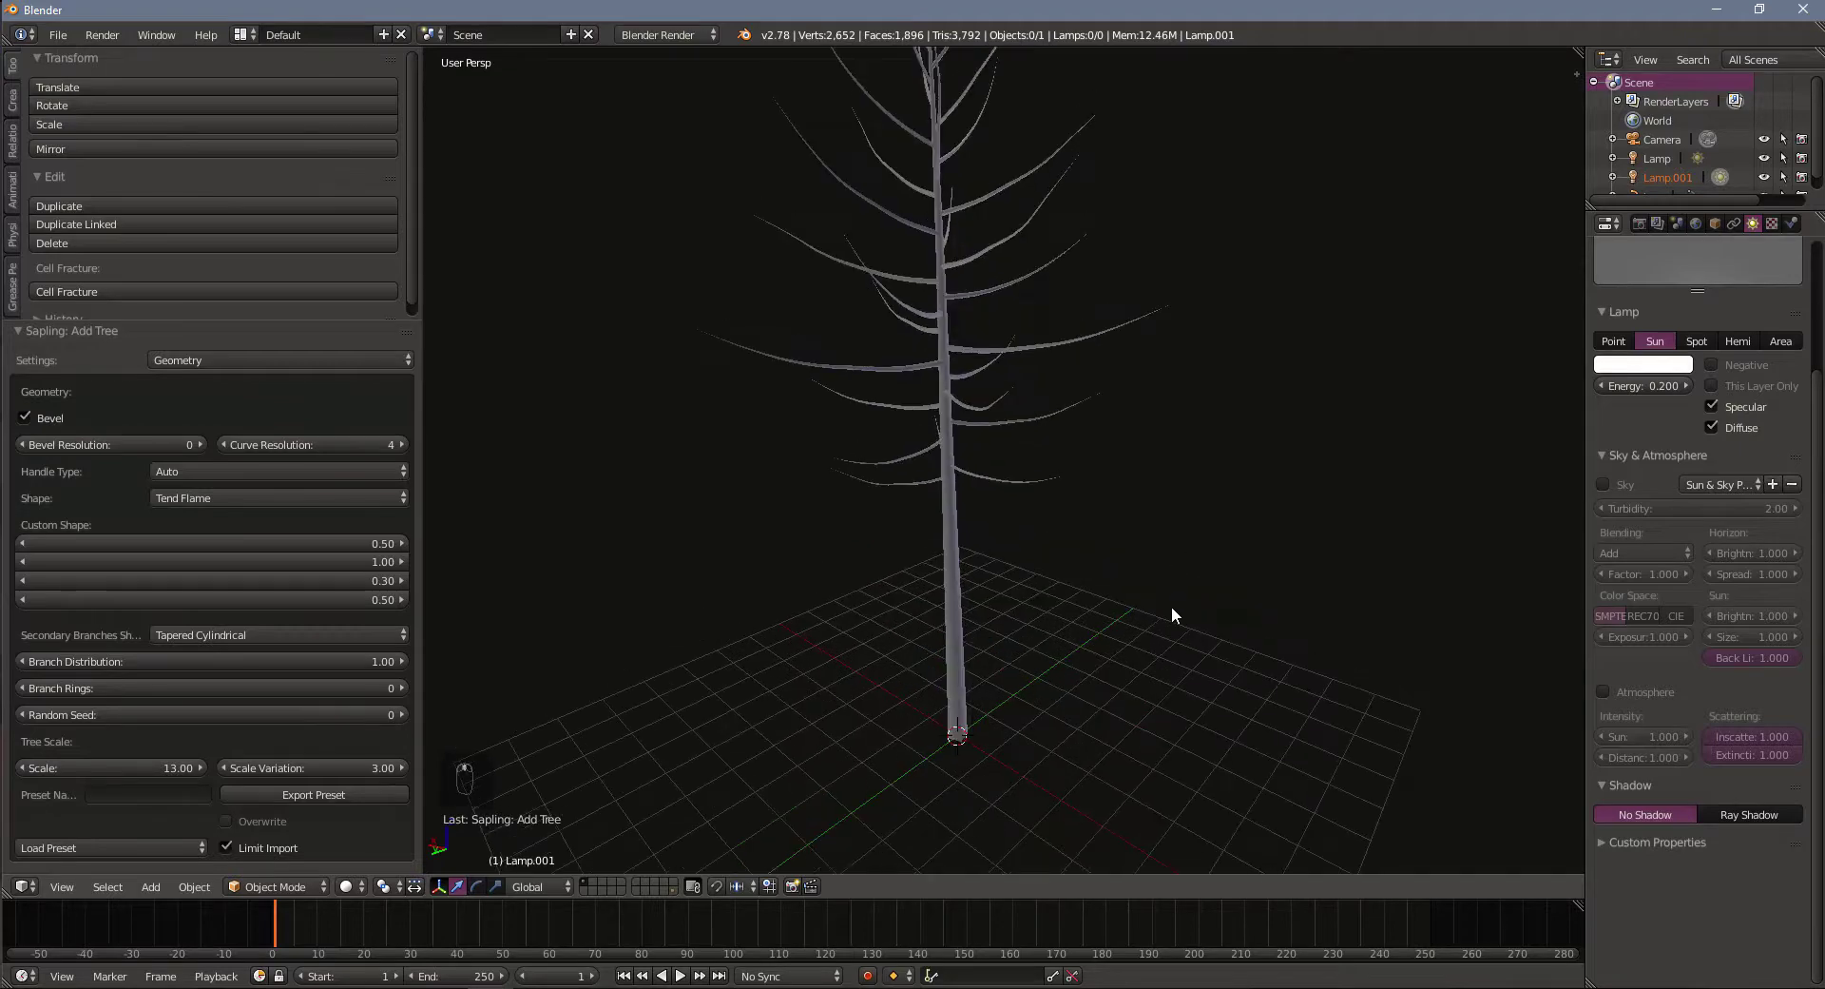
pyautogui.moveTo(1262, 651); pyautogui.dragTo(1213, 628, button='middle')
pyautogui.moveTo(1061, 599); pyautogui.dragTo(1080, 605, button='middle')
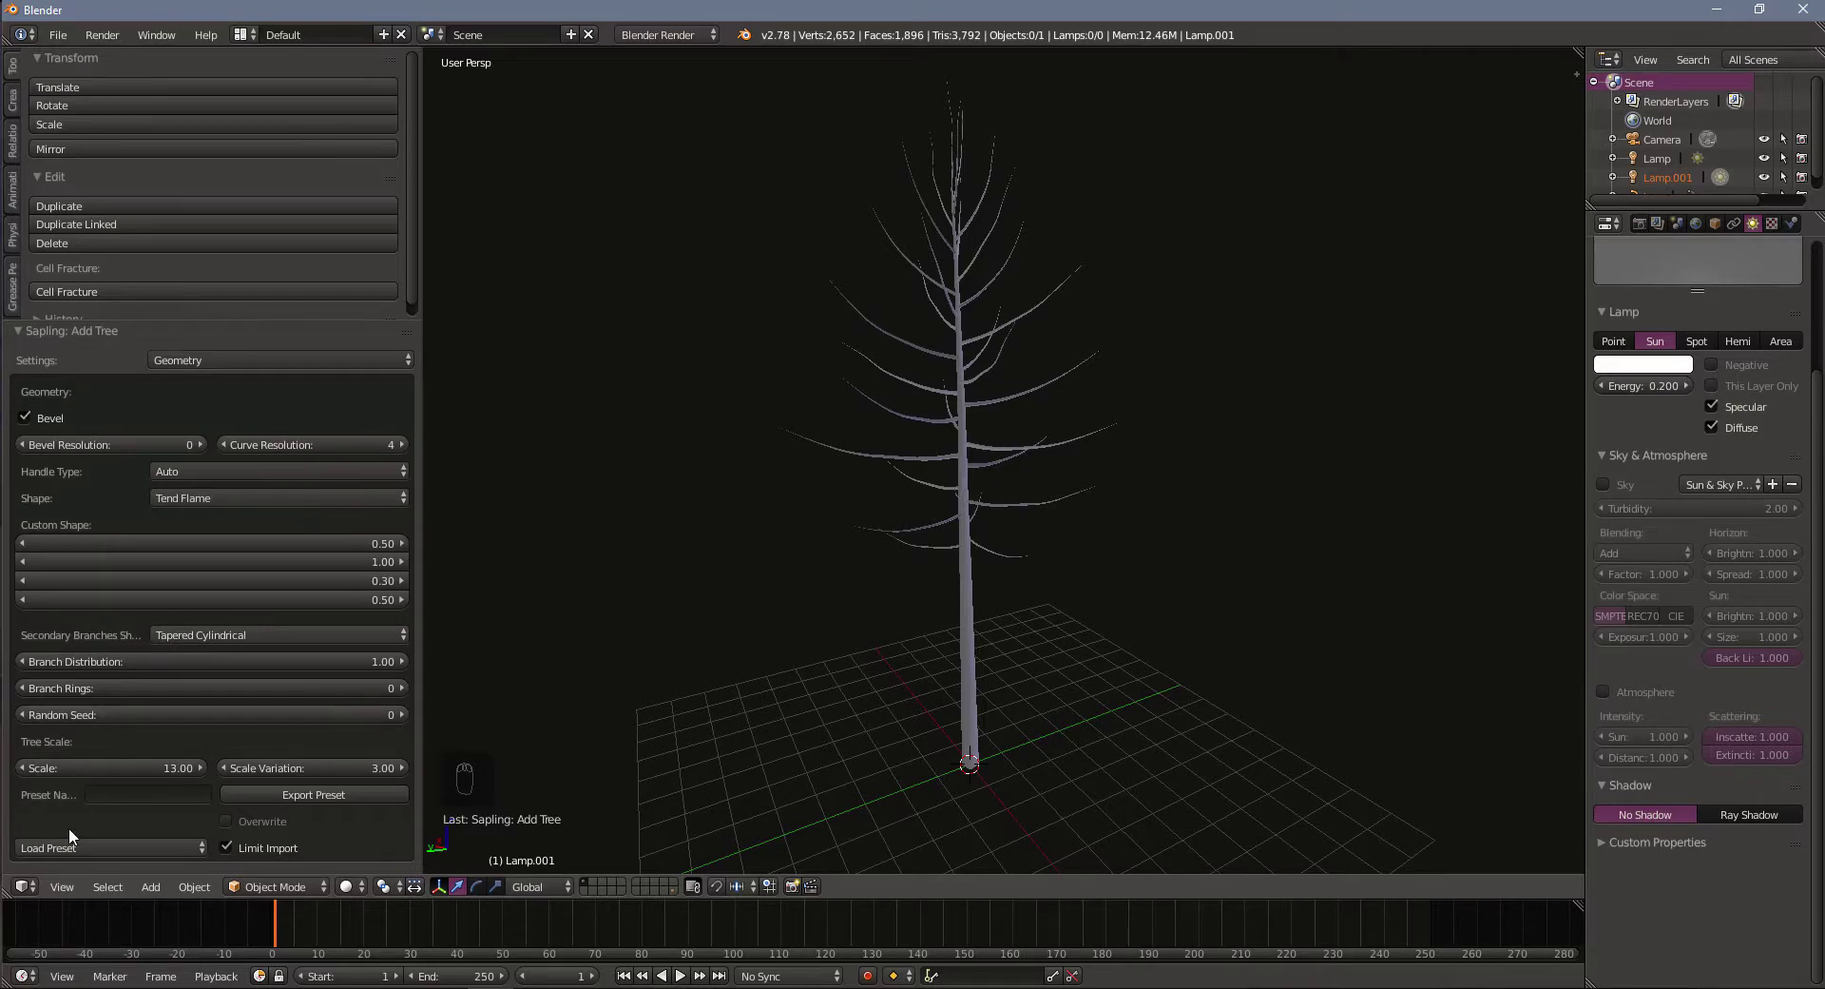
# Load the white_birch preset and orbit around the regenerated multi-trunk tree
pyautogui.click(114, 847)
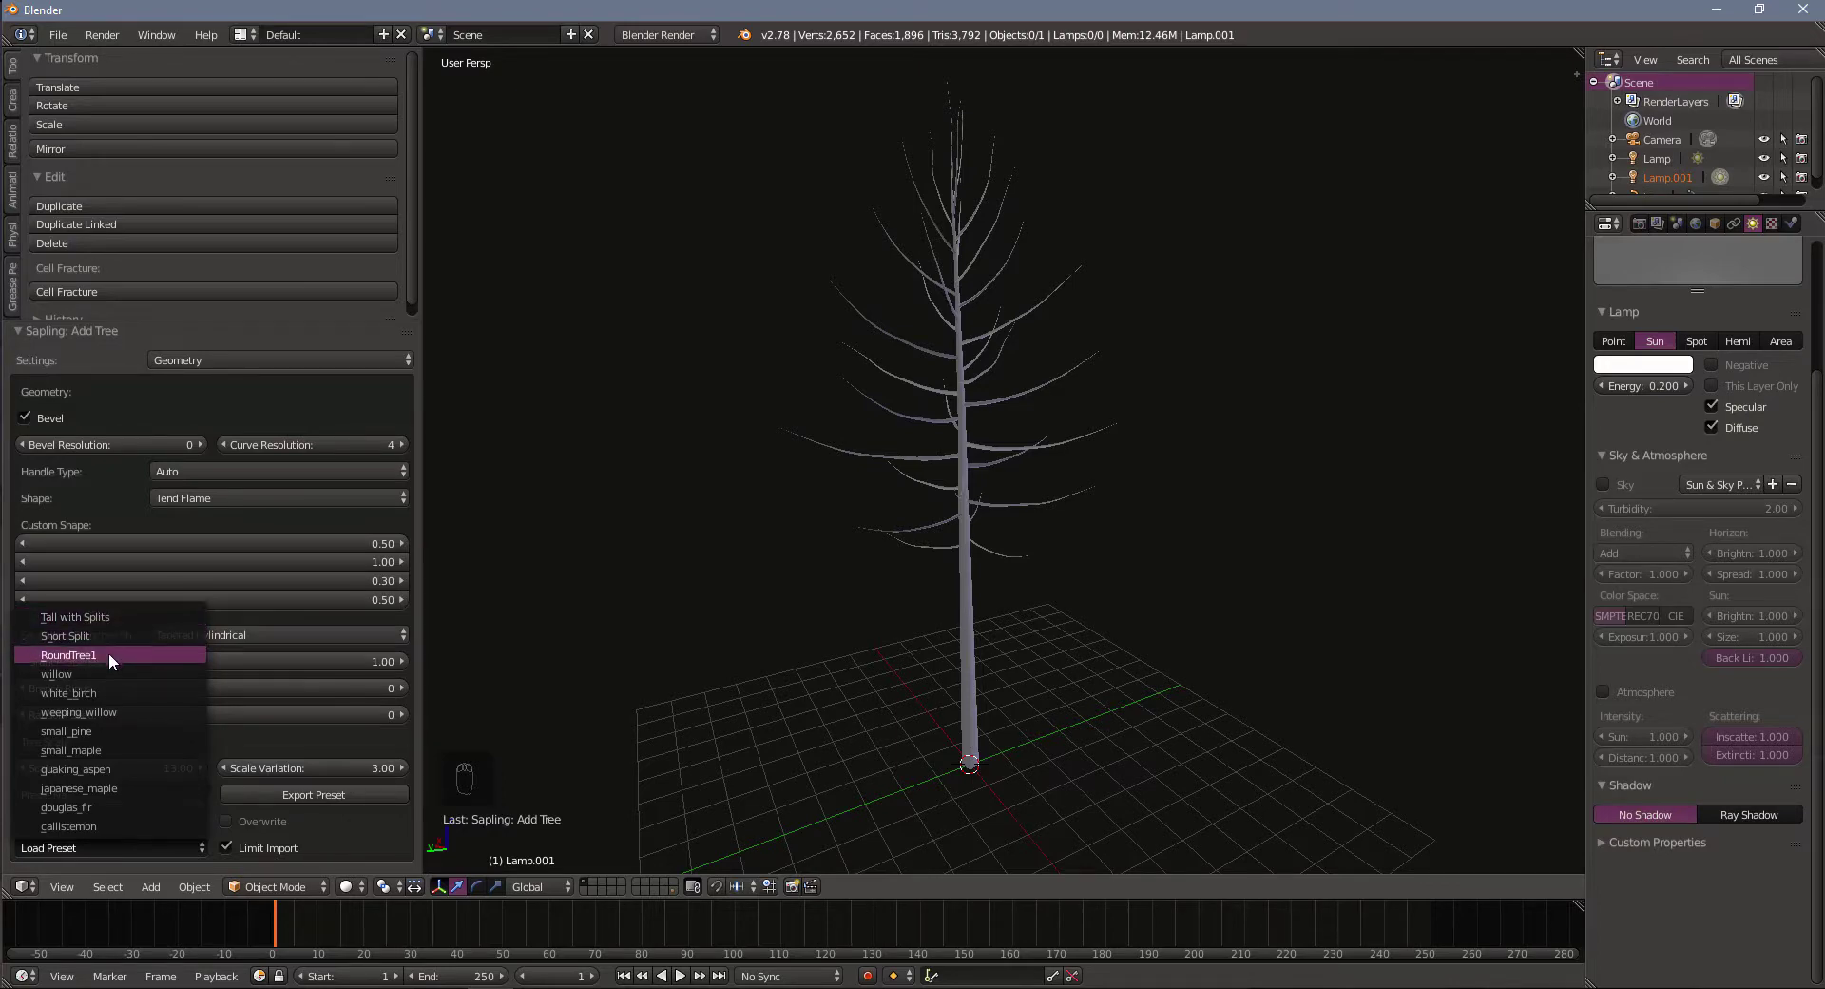
pyautogui.click(66, 694)
pyautogui.moveTo(1083, 585); pyautogui.dragTo(897, 545, button='middle')
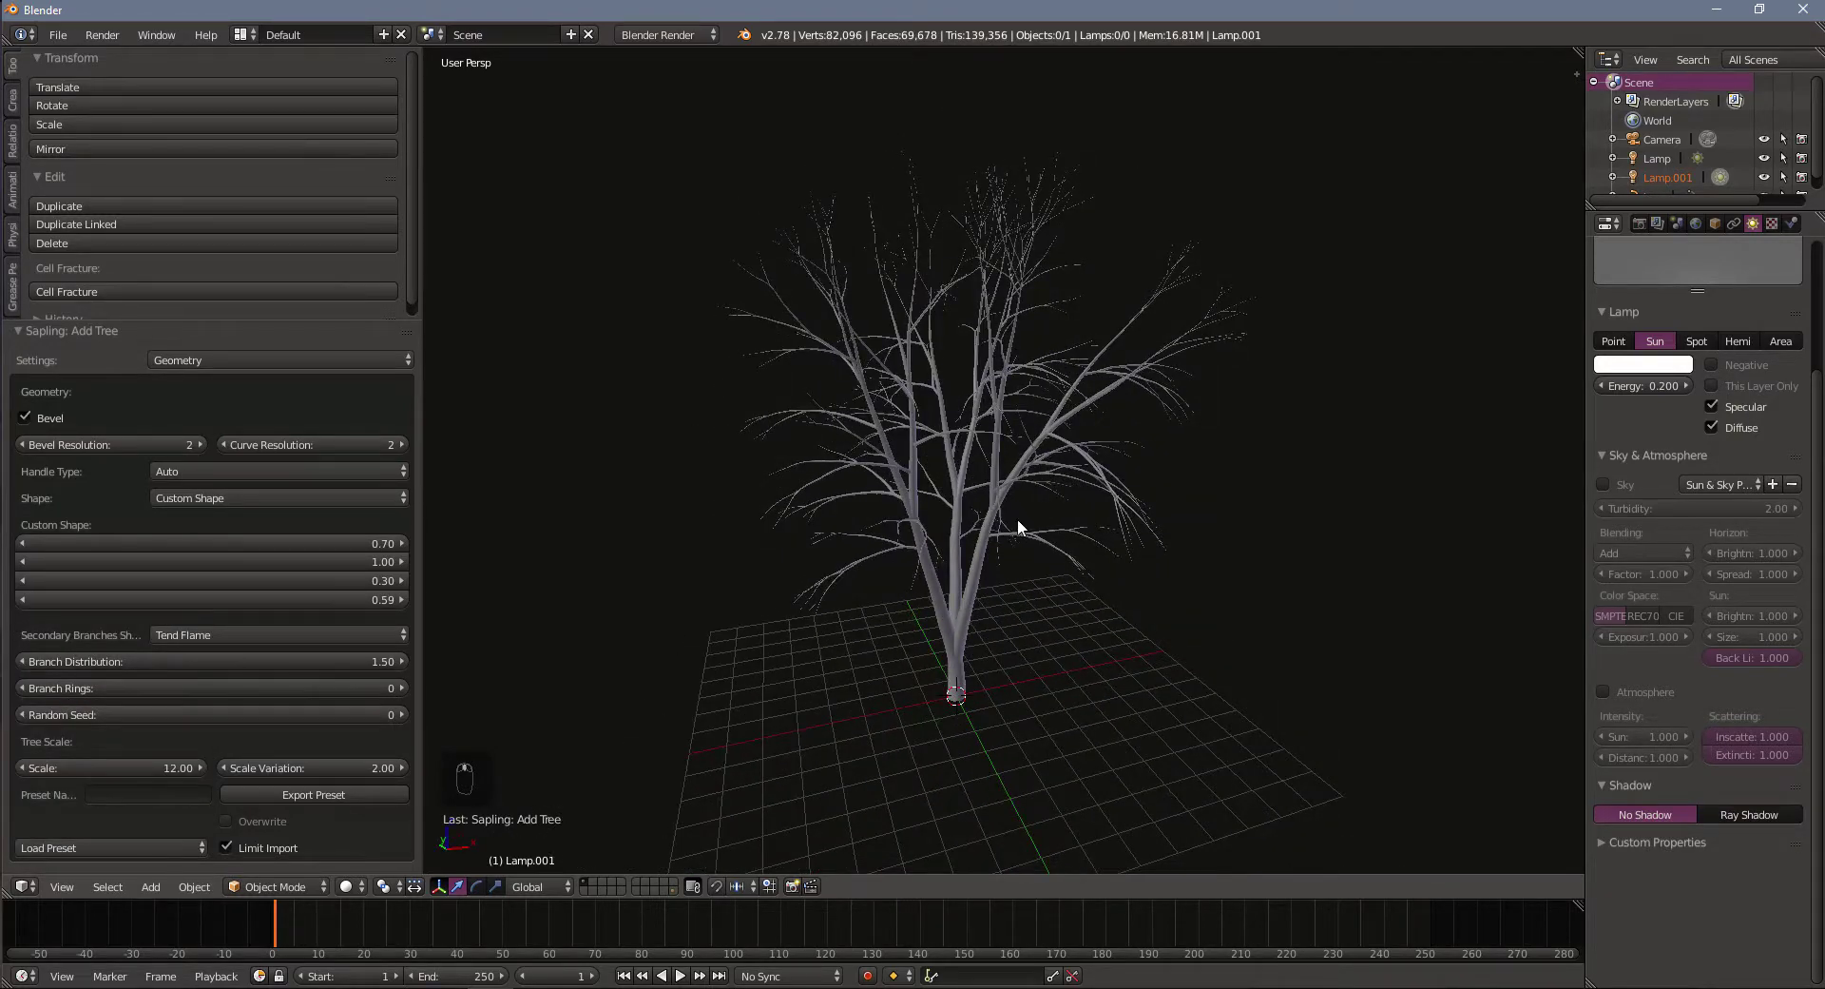
pyautogui.moveTo(1018, 517); pyautogui.dragTo(1111, 561, button='middle')
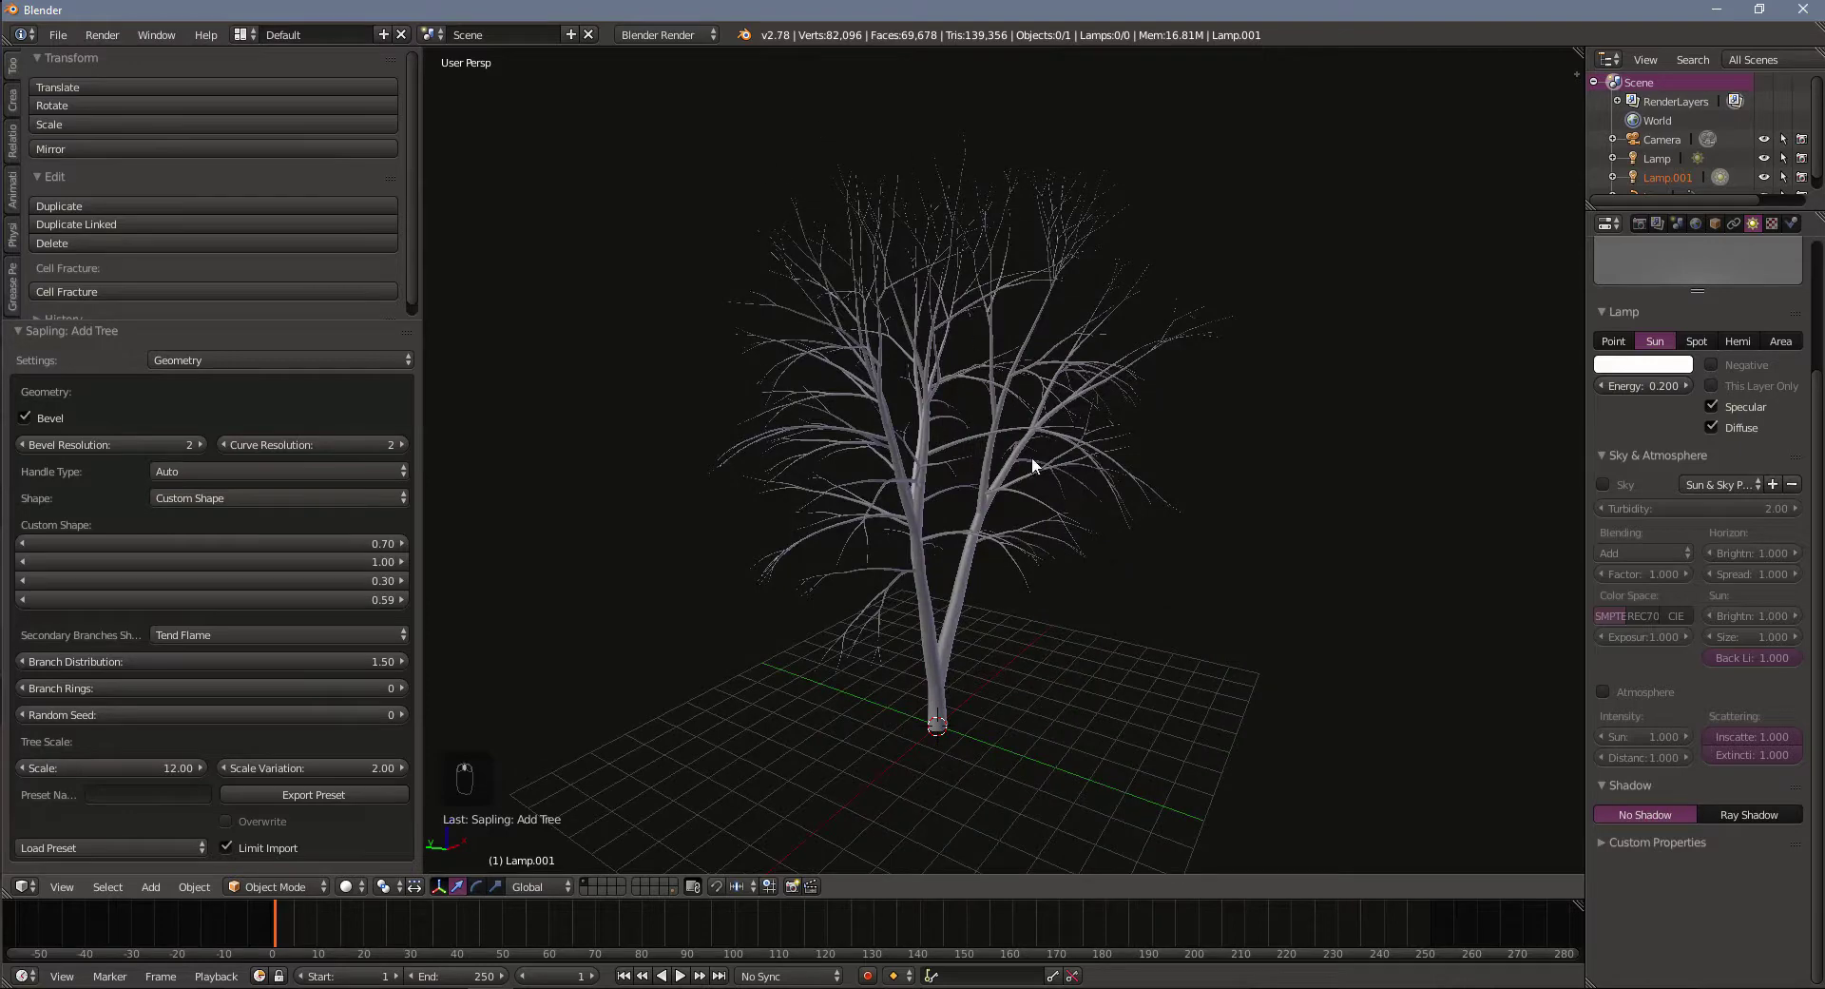
pyautogui.moveTo(974, 338); pyautogui.dragTo(1033, 464, button='middle')
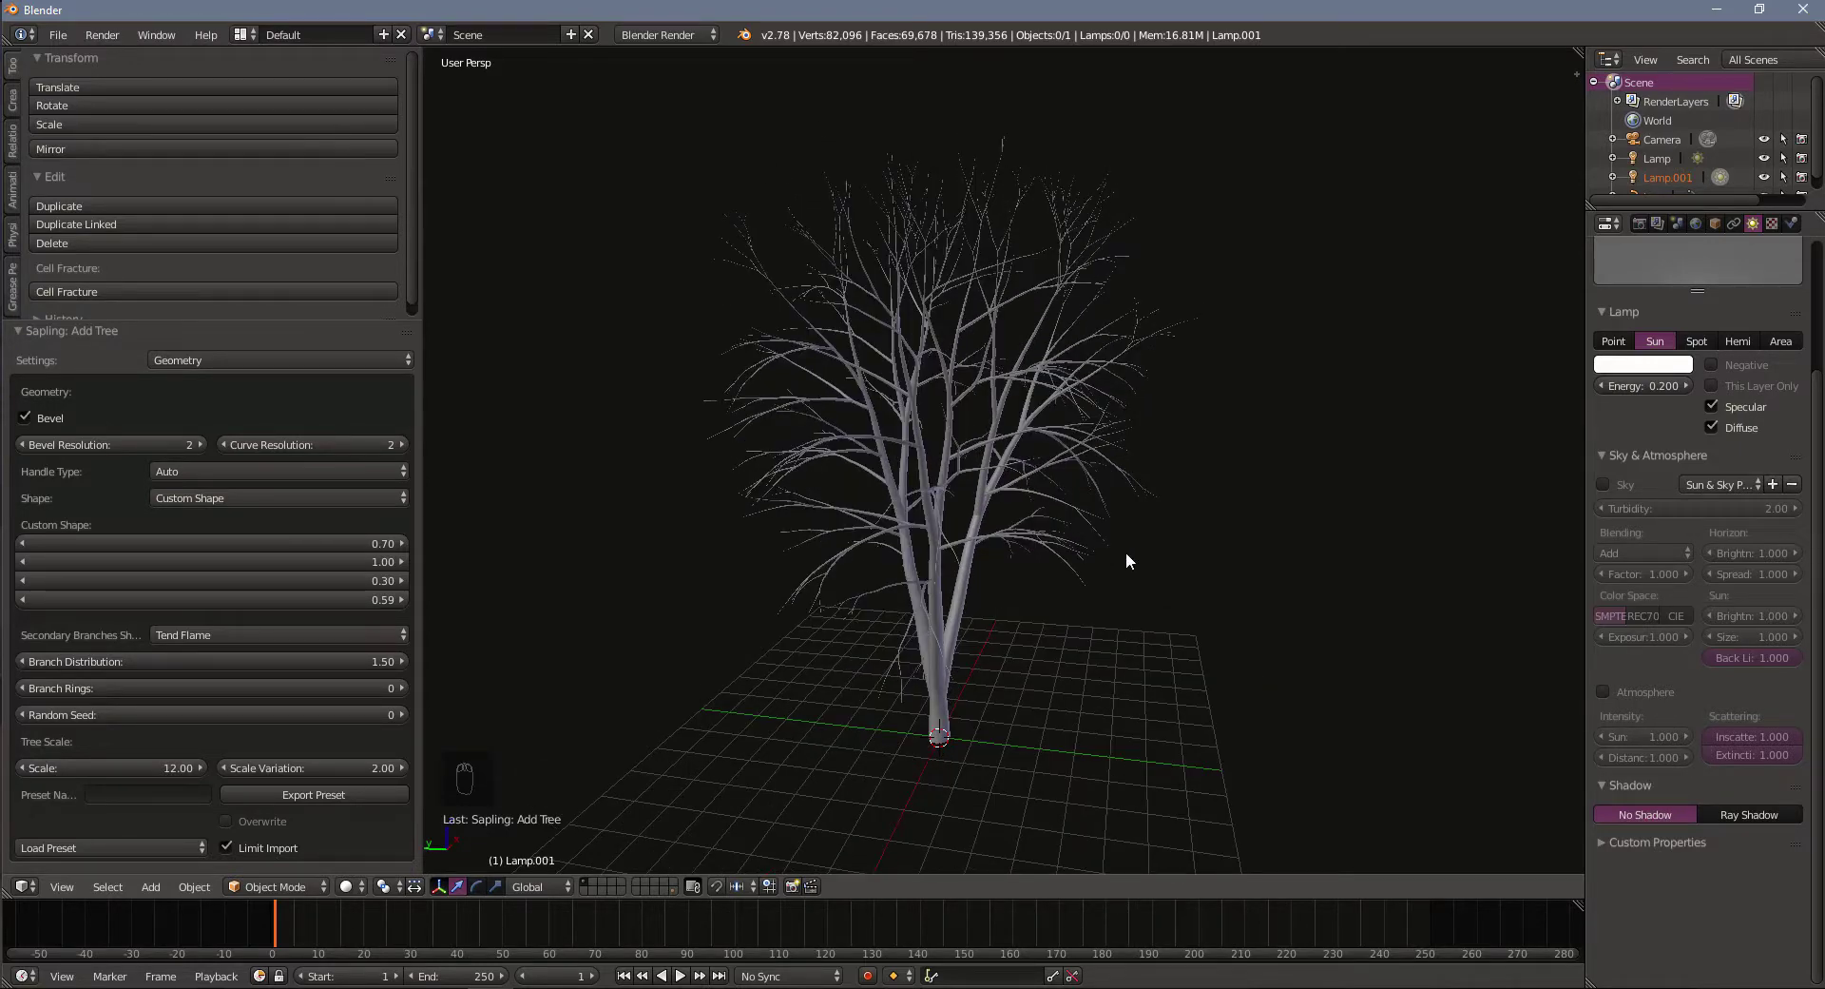
pyautogui.moveTo(1126, 570); pyautogui.dragTo(1023, 577, button='middle')
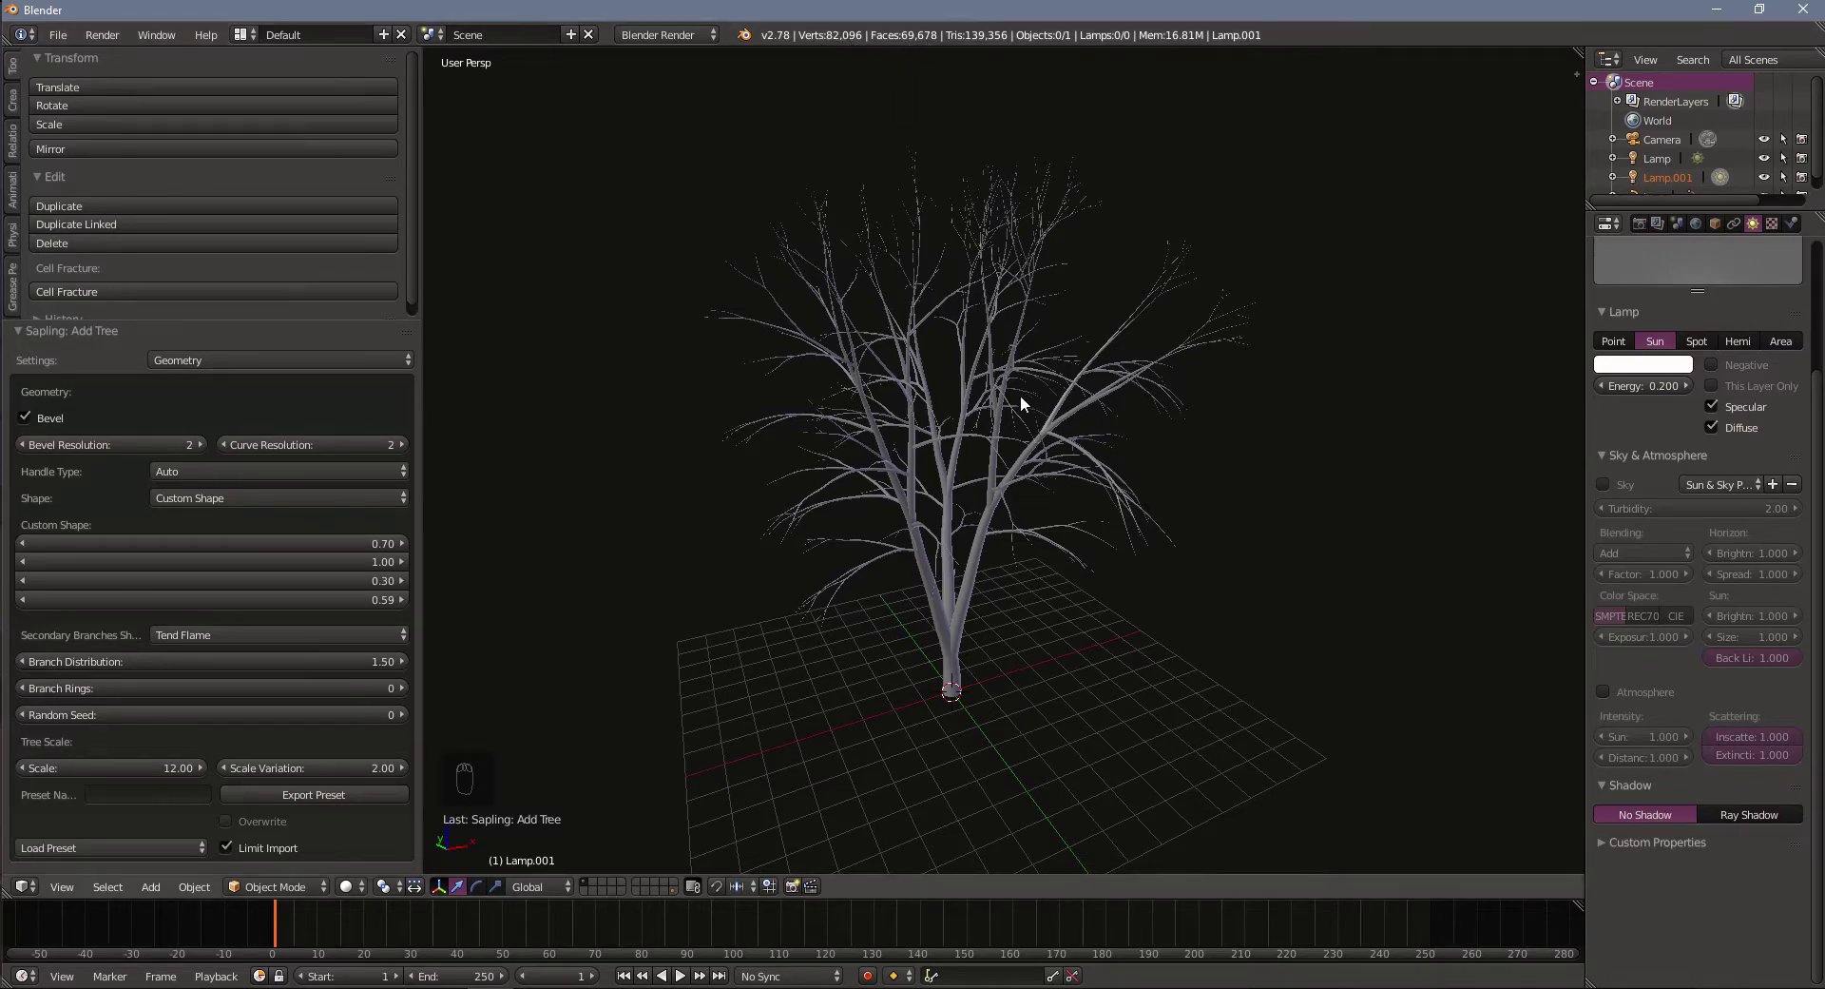
pyautogui.moveTo(880, 408); pyautogui.dragTo(1007, 437, button='middle')
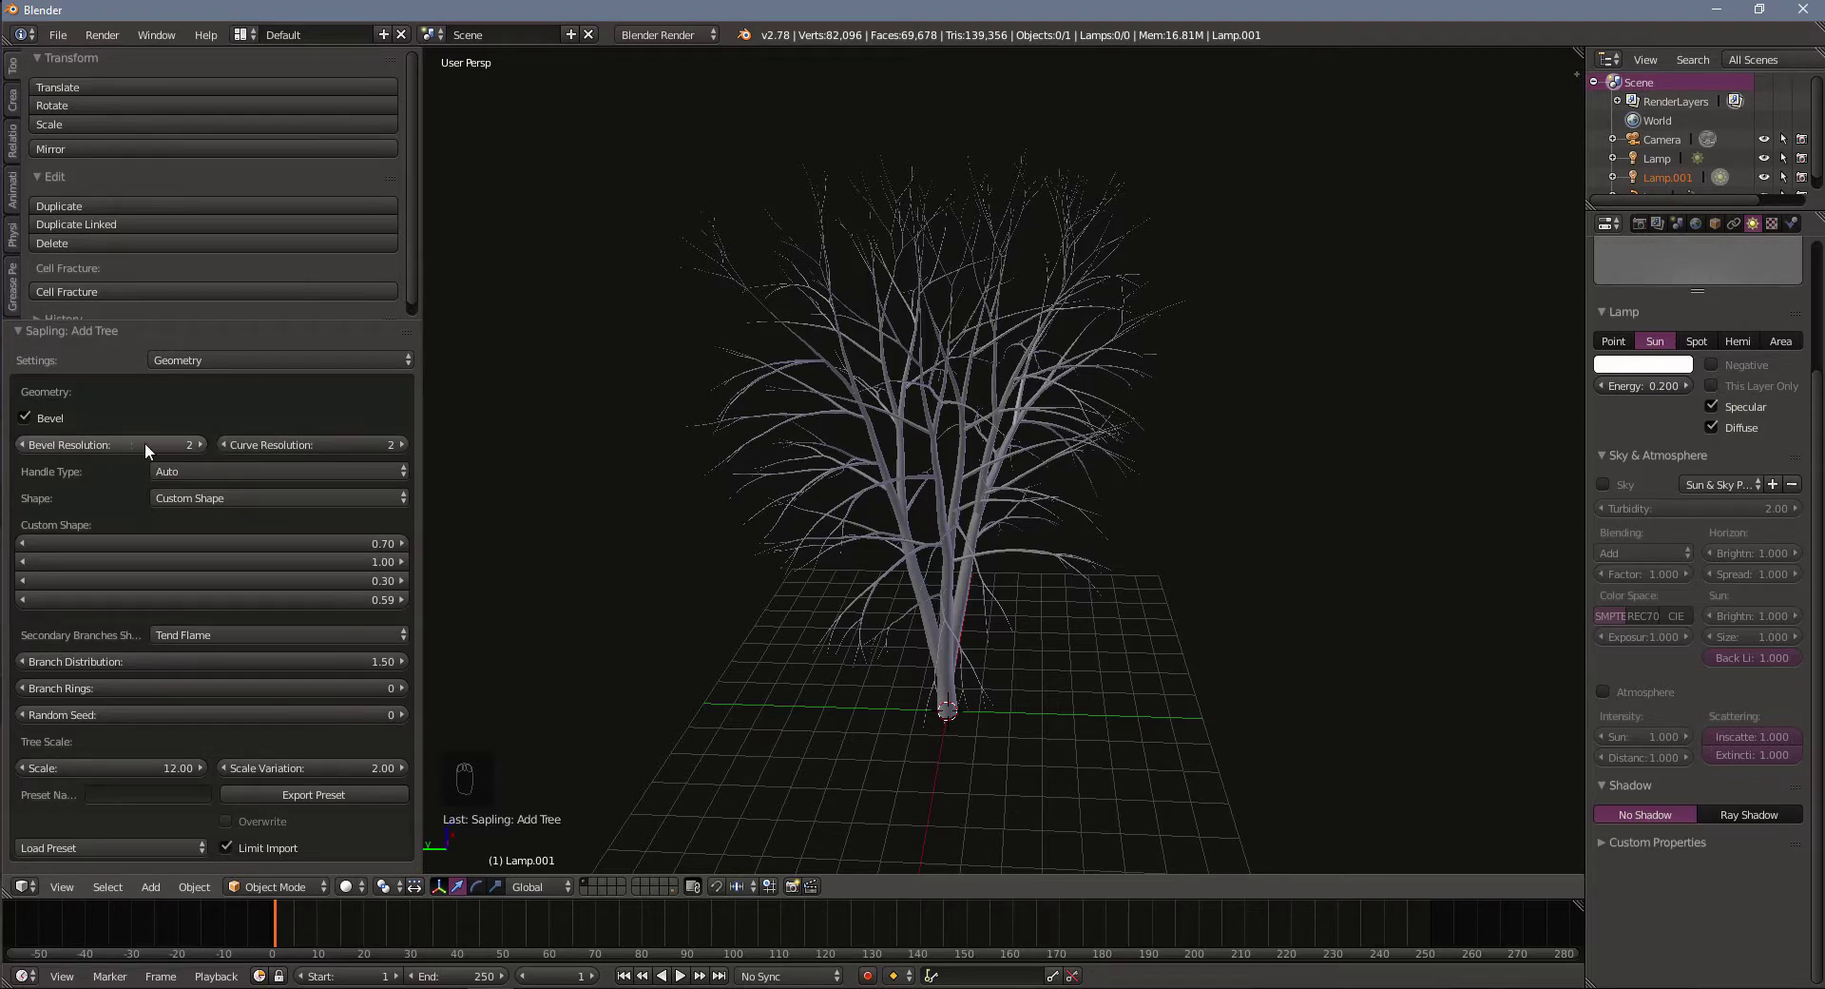
# Set both Bevel Resolution and Curve Resolution to 1
pyautogui.click(20, 445)
pyautogui.click(223, 444)
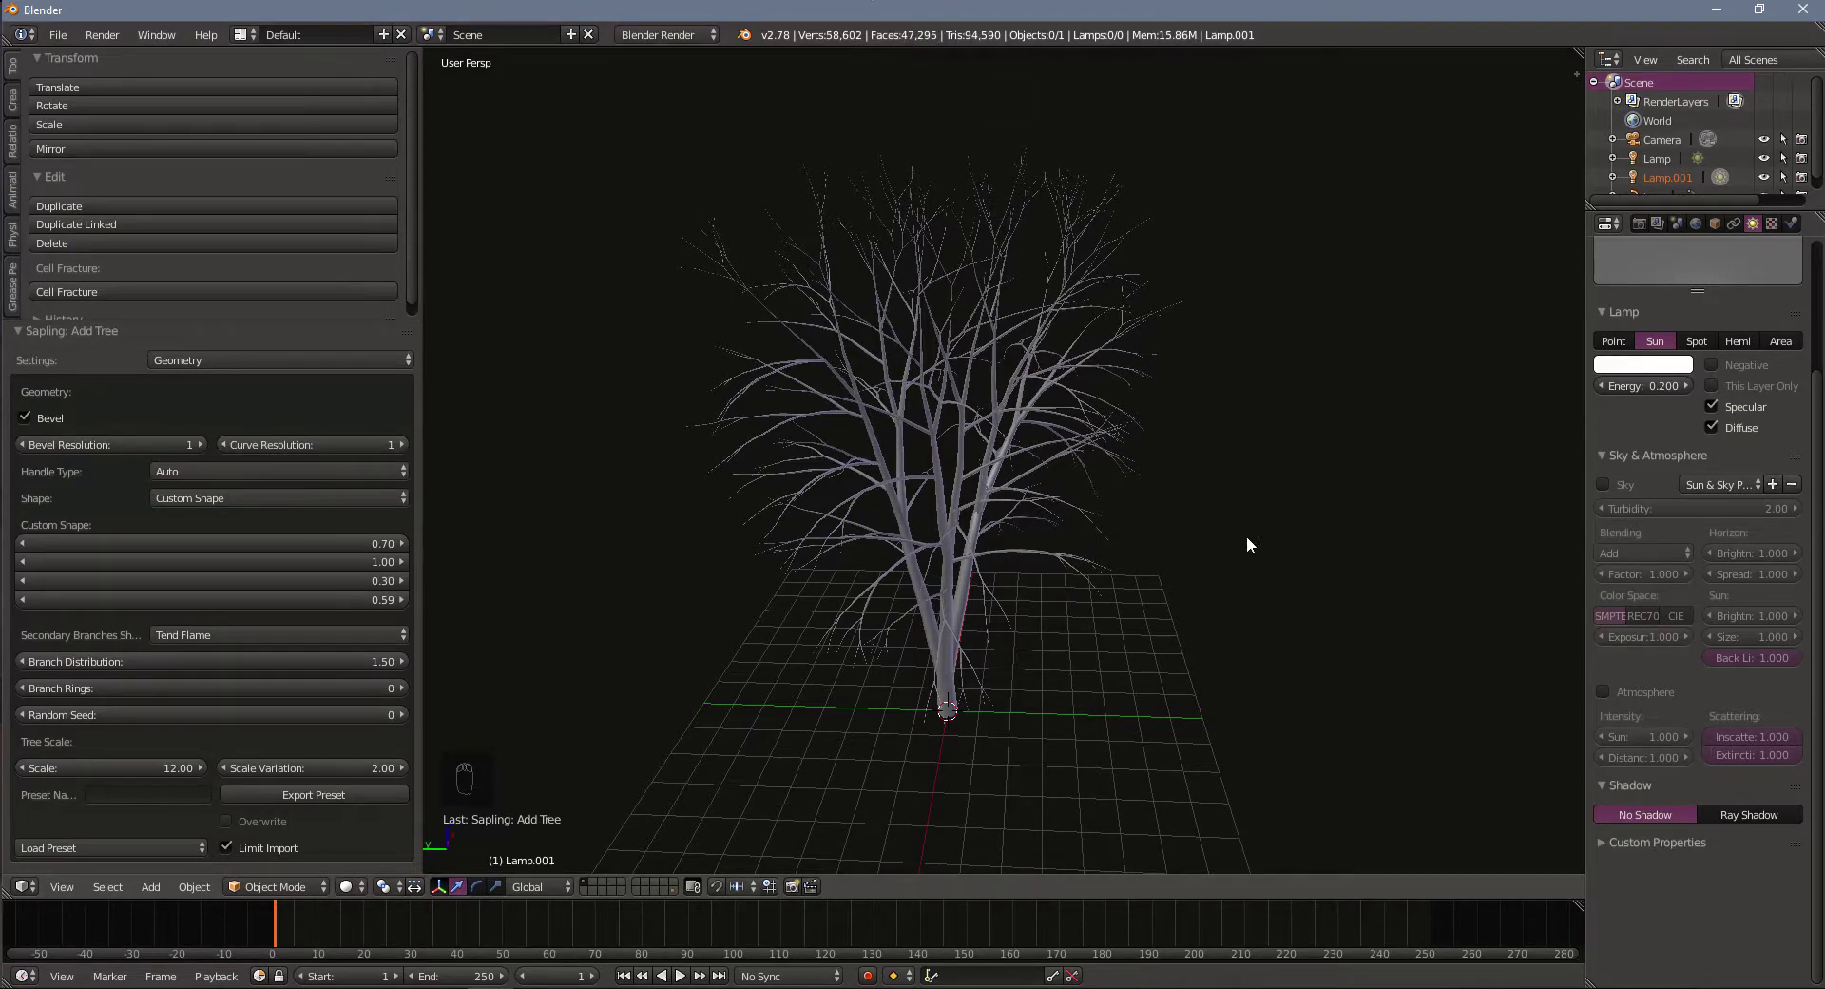
pyautogui.moveTo(1246, 542); pyautogui.dragTo(1010, 413, button='middle')
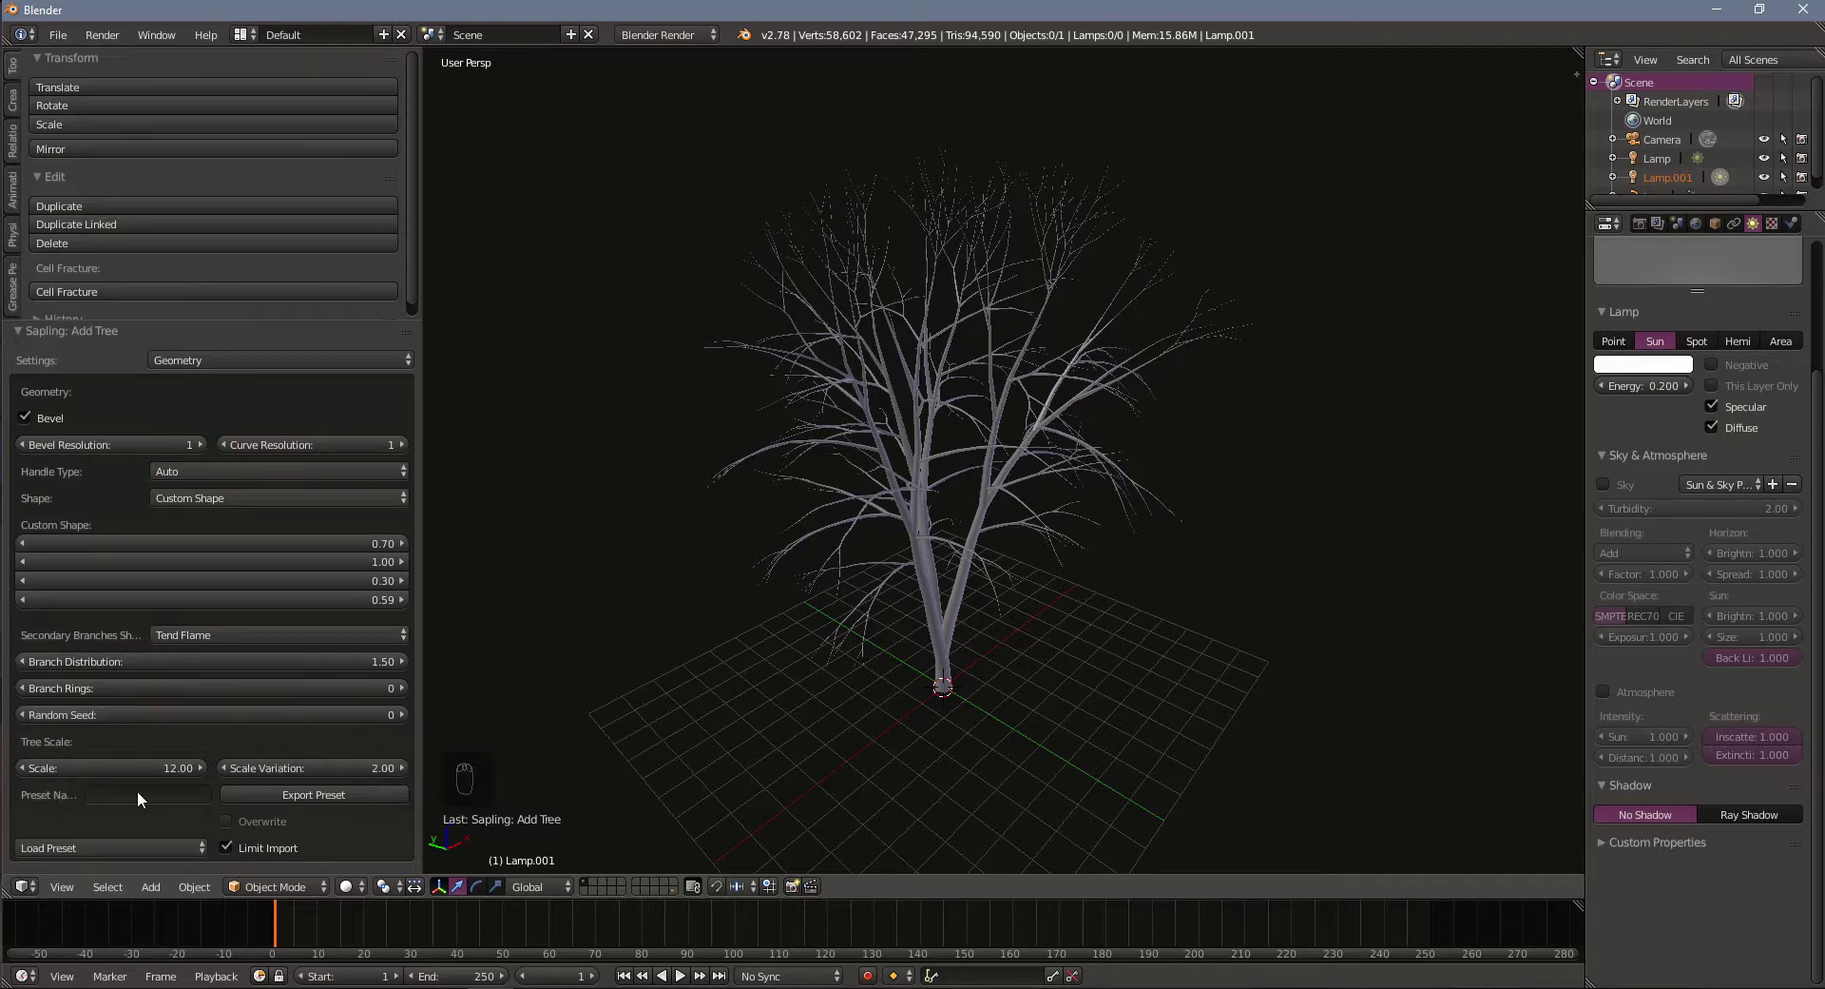
pyautogui.click(165, 793)
pyautogui.click(126, 848)
pyautogui.click(125, 847)
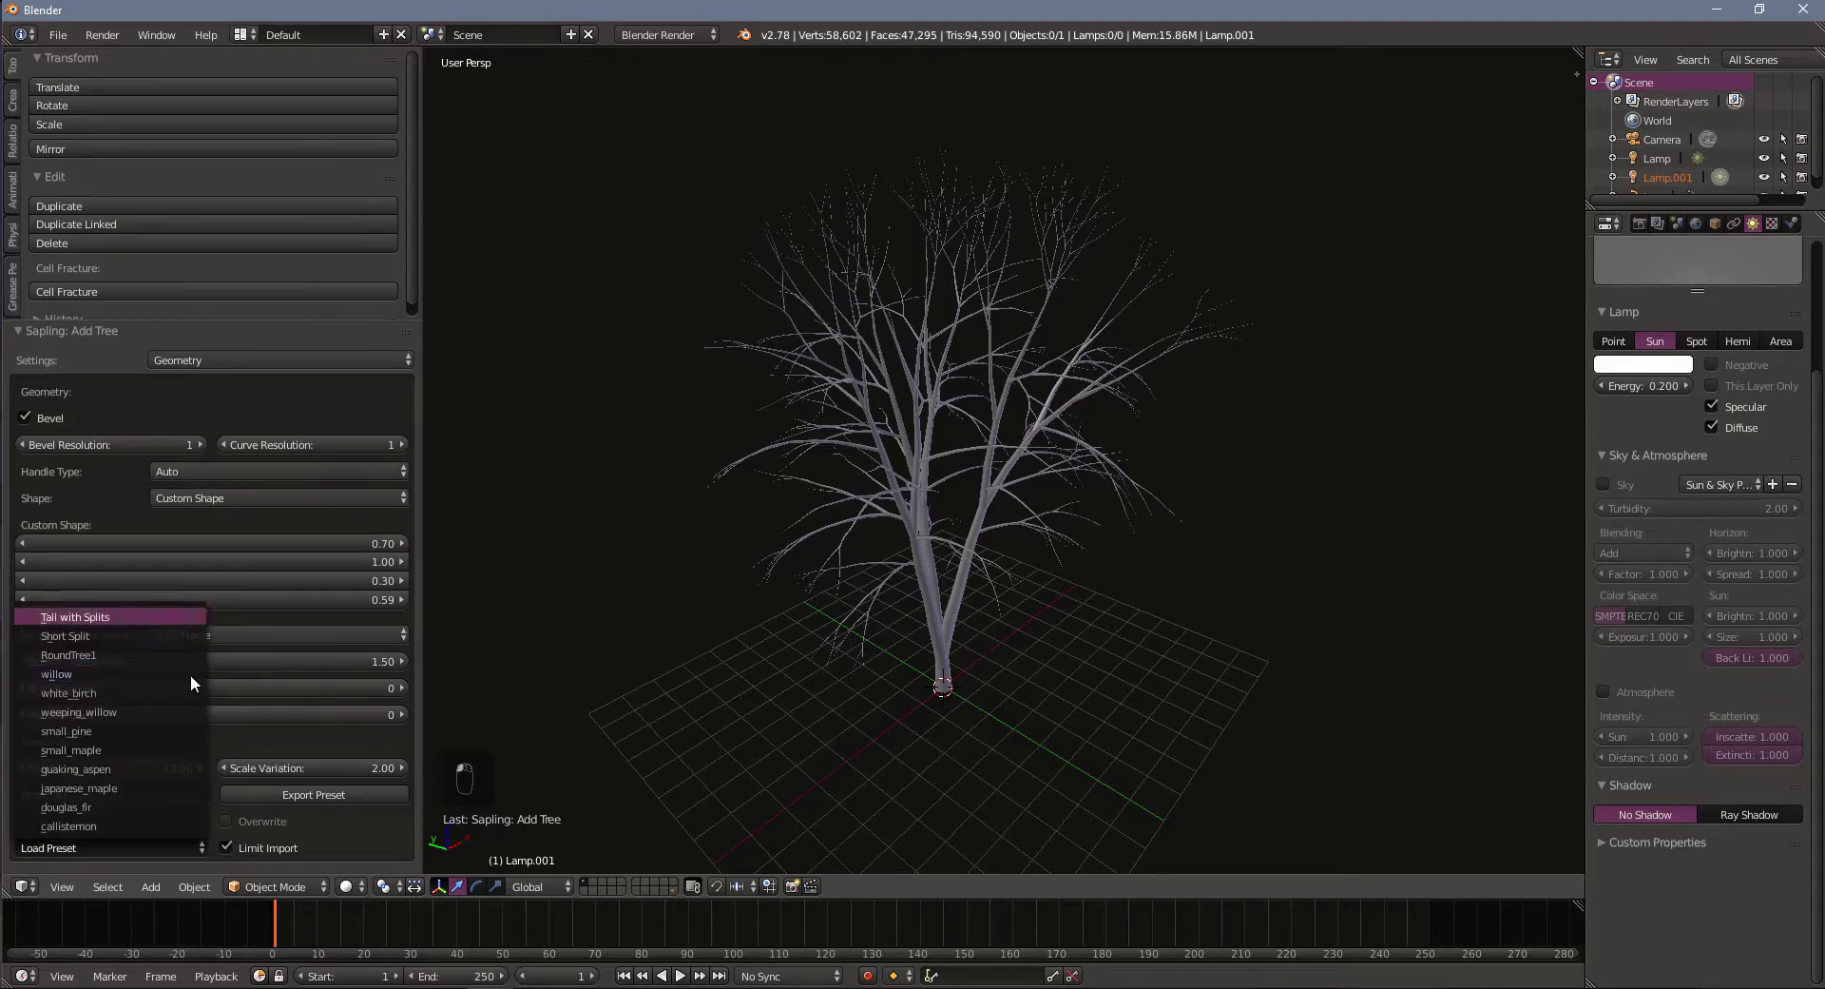
pyautogui.click(401, 715)
pyautogui.click(401, 715)
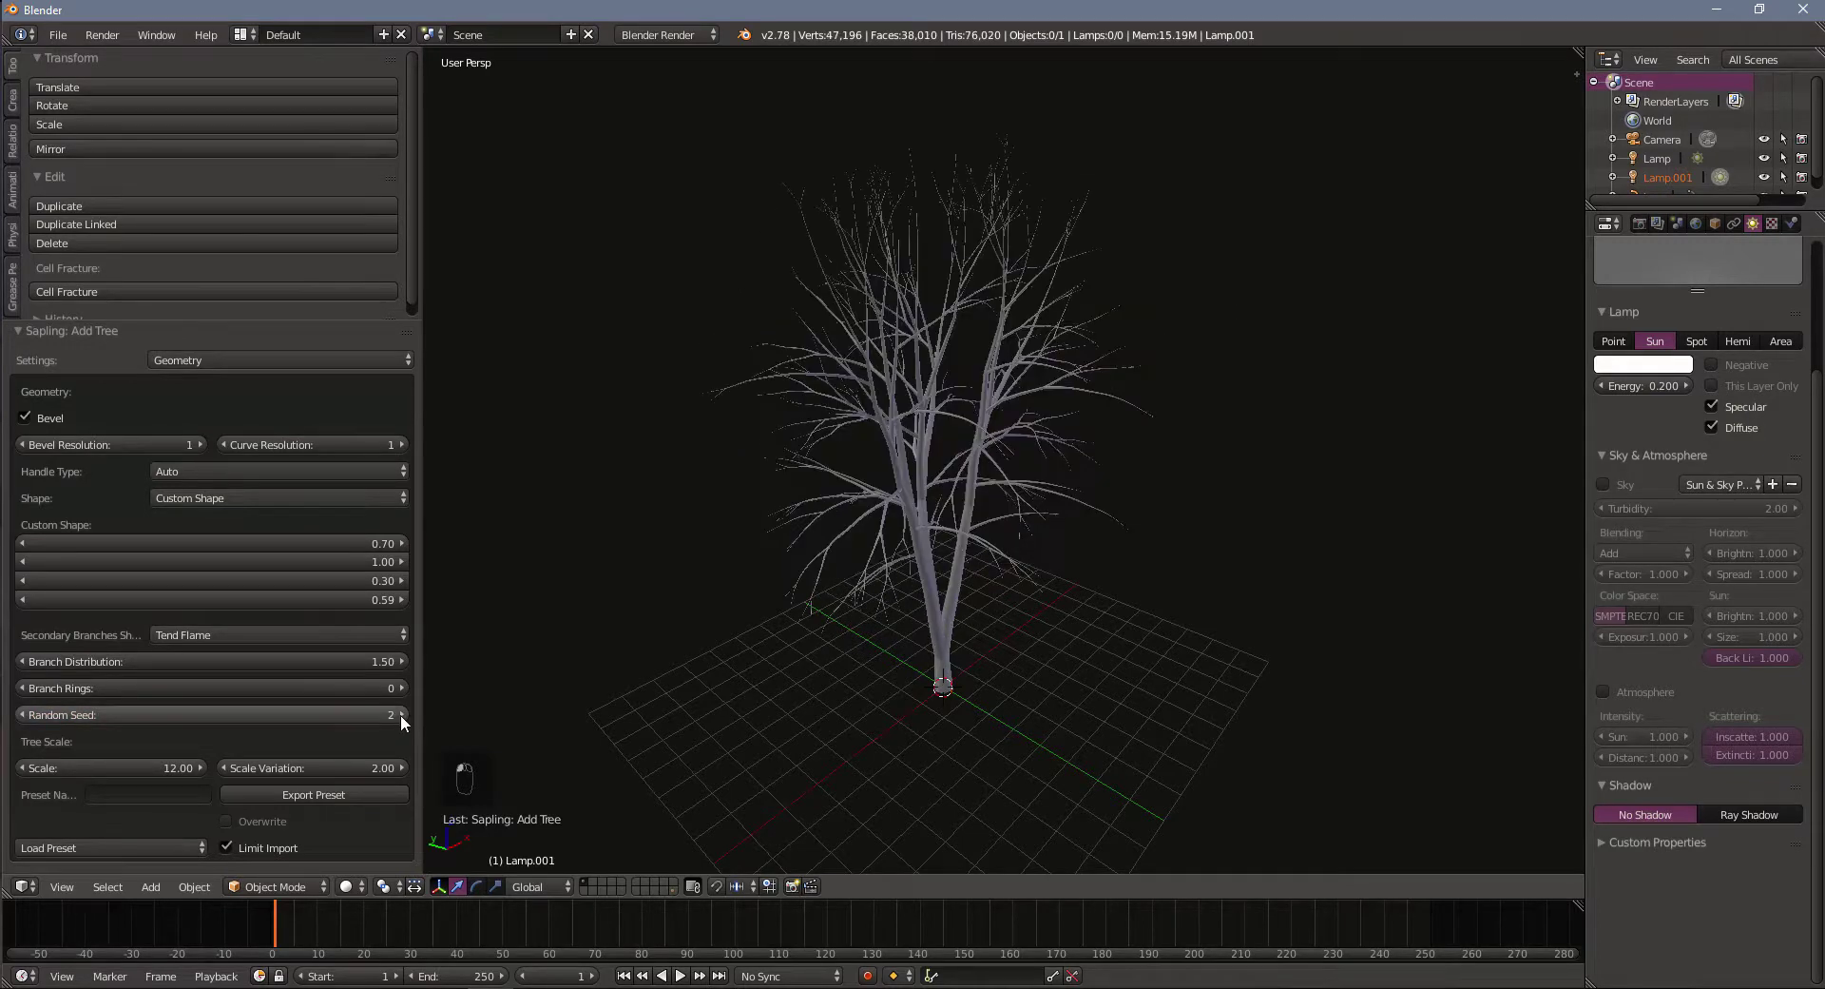
pyautogui.click(401, 715)
pyautogui.click(401, 715)
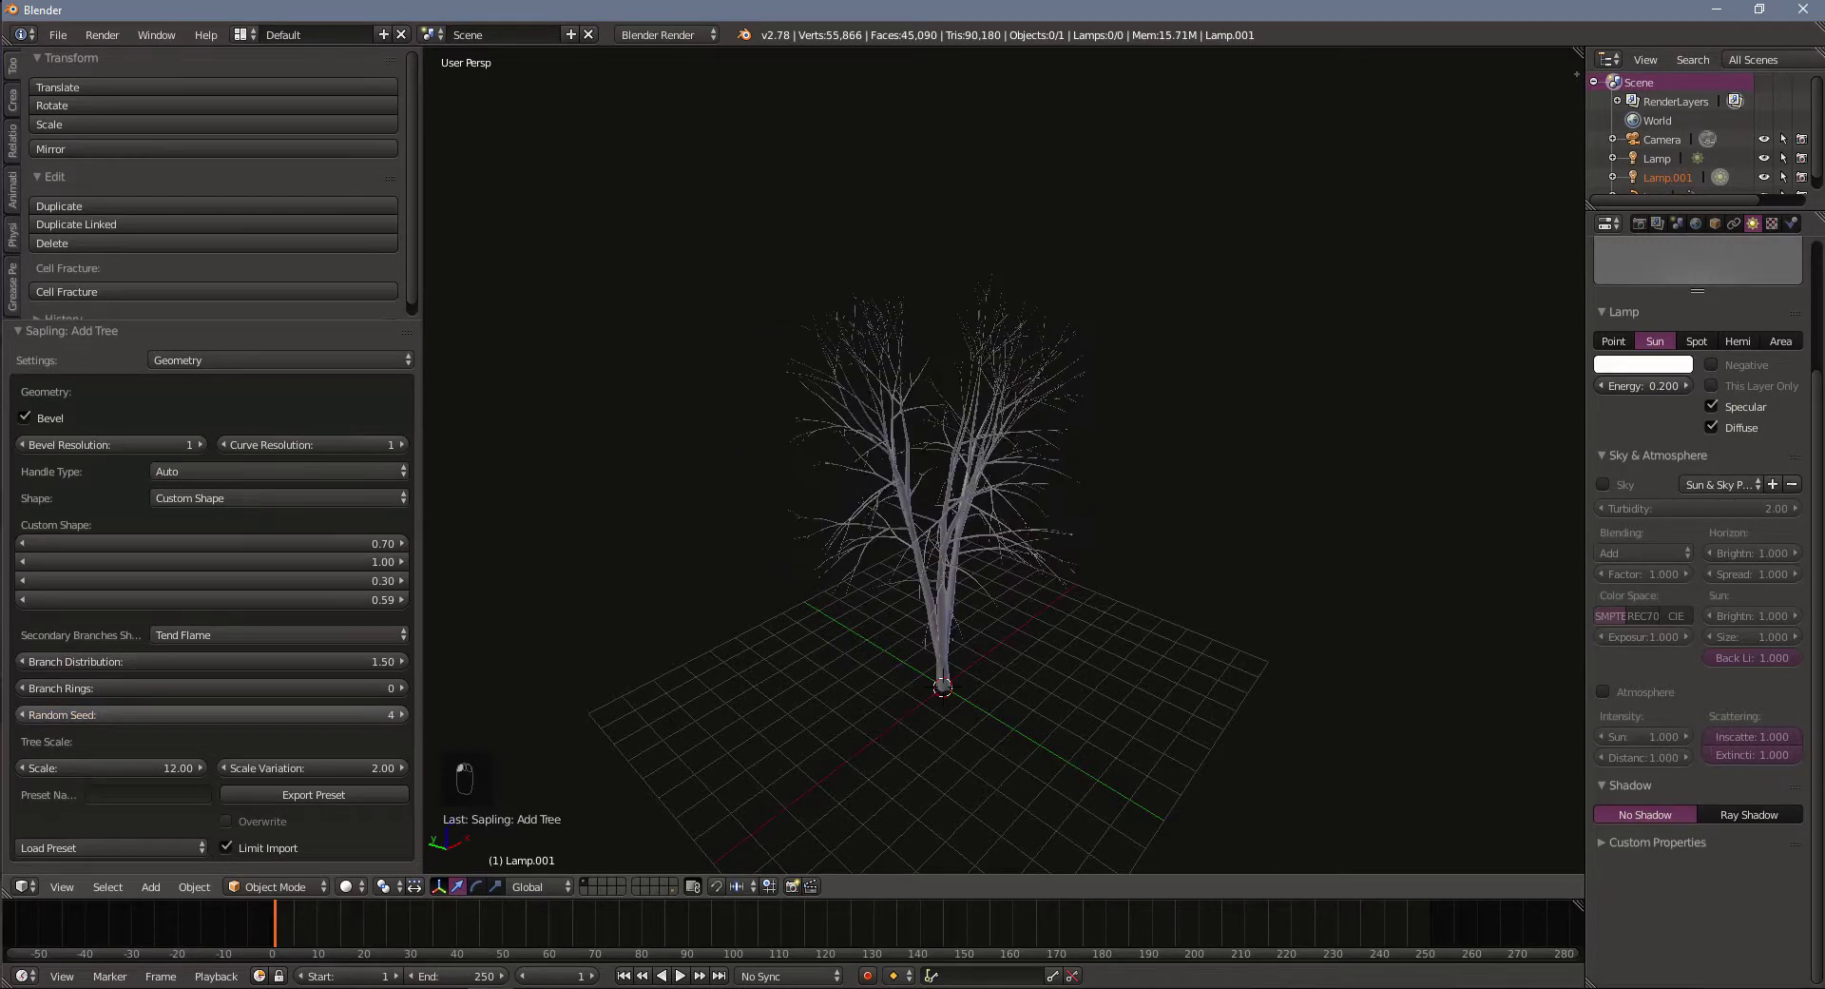
pyautogui.click(401, 715)
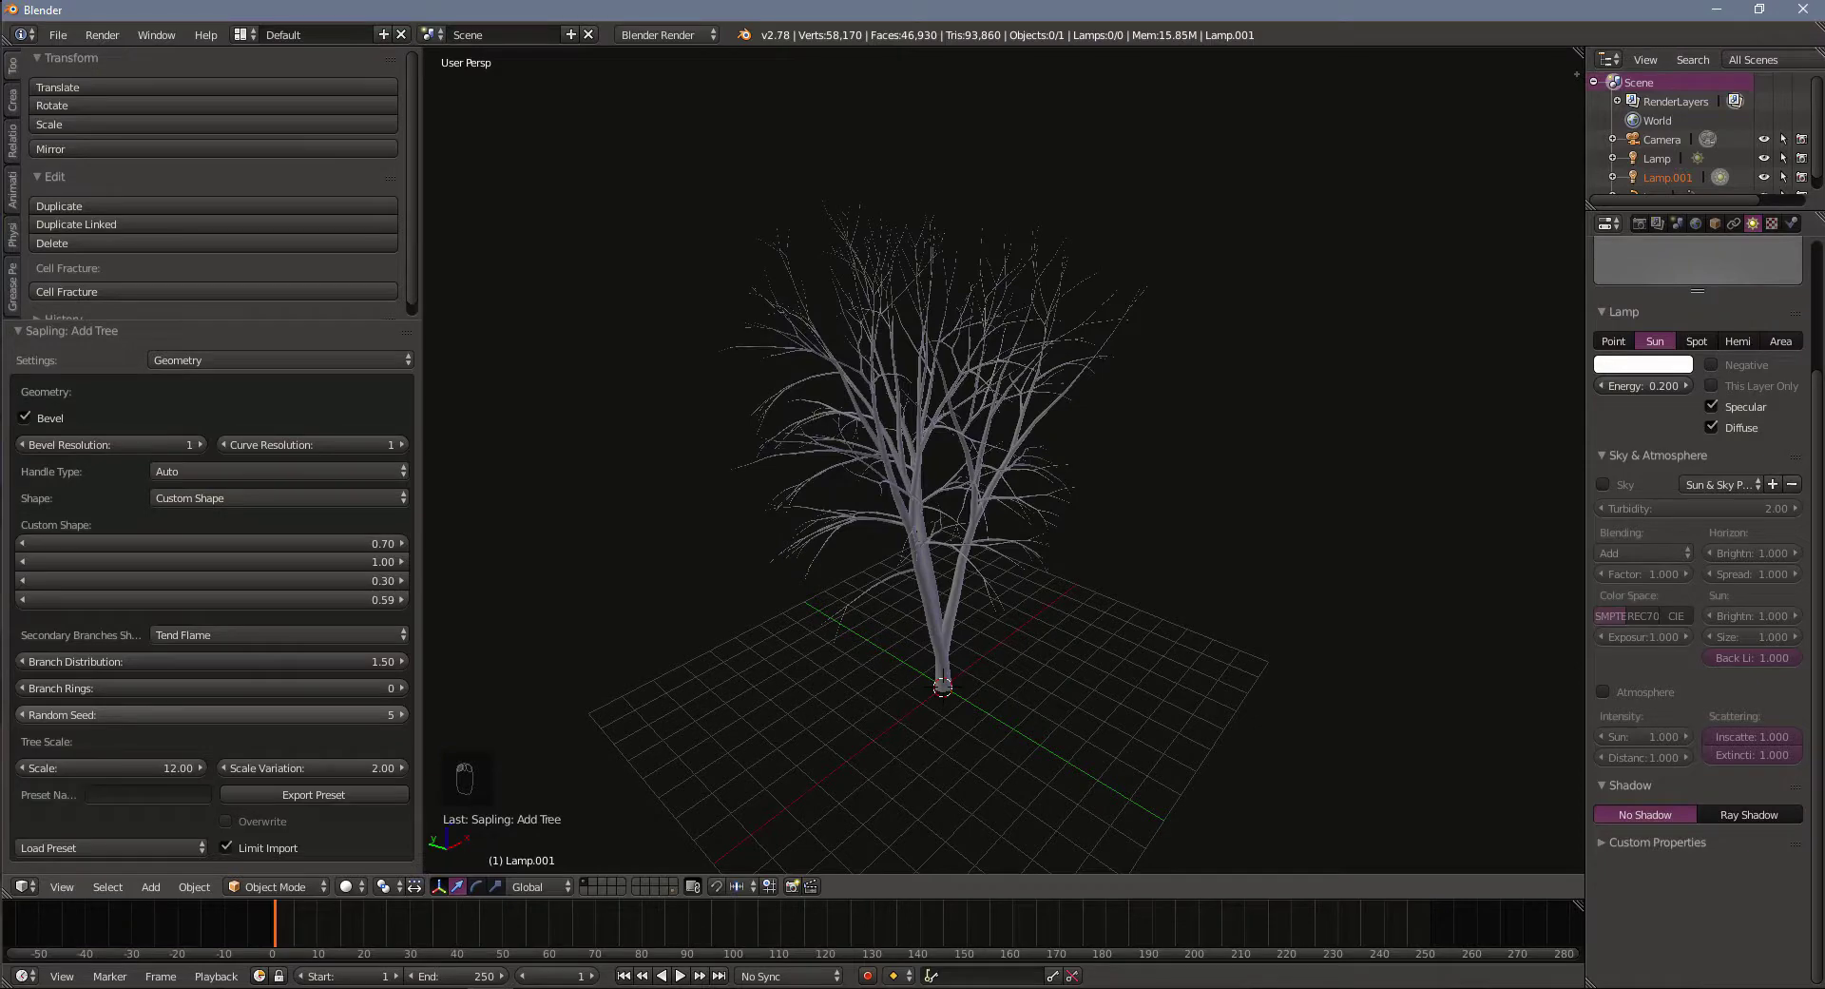
pyautogui.click(21, 715)
pyautogui.click(21, 715)
pyautogui.click(21, 715)
pyautogui.click(21, 714)
pyautogui.click(21, 715)
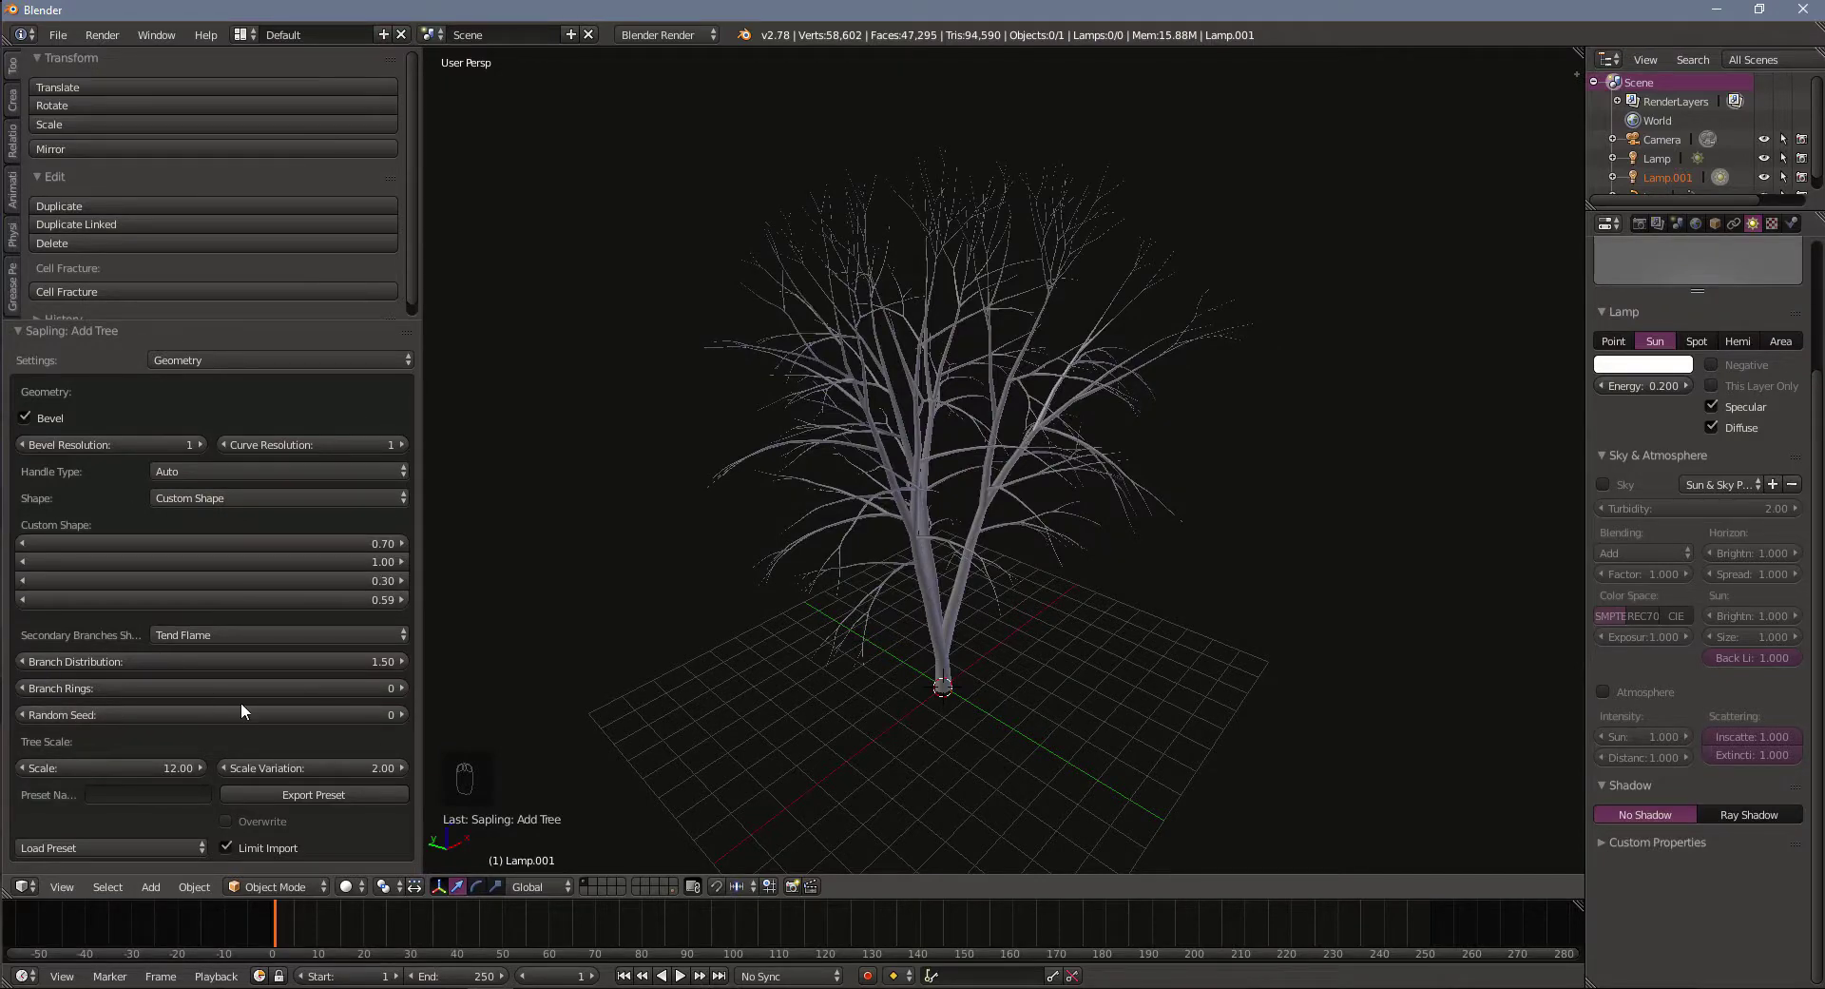
# Show the Branch Radius settings page and zoom out around the tree
pyautogui.click(241, 359)
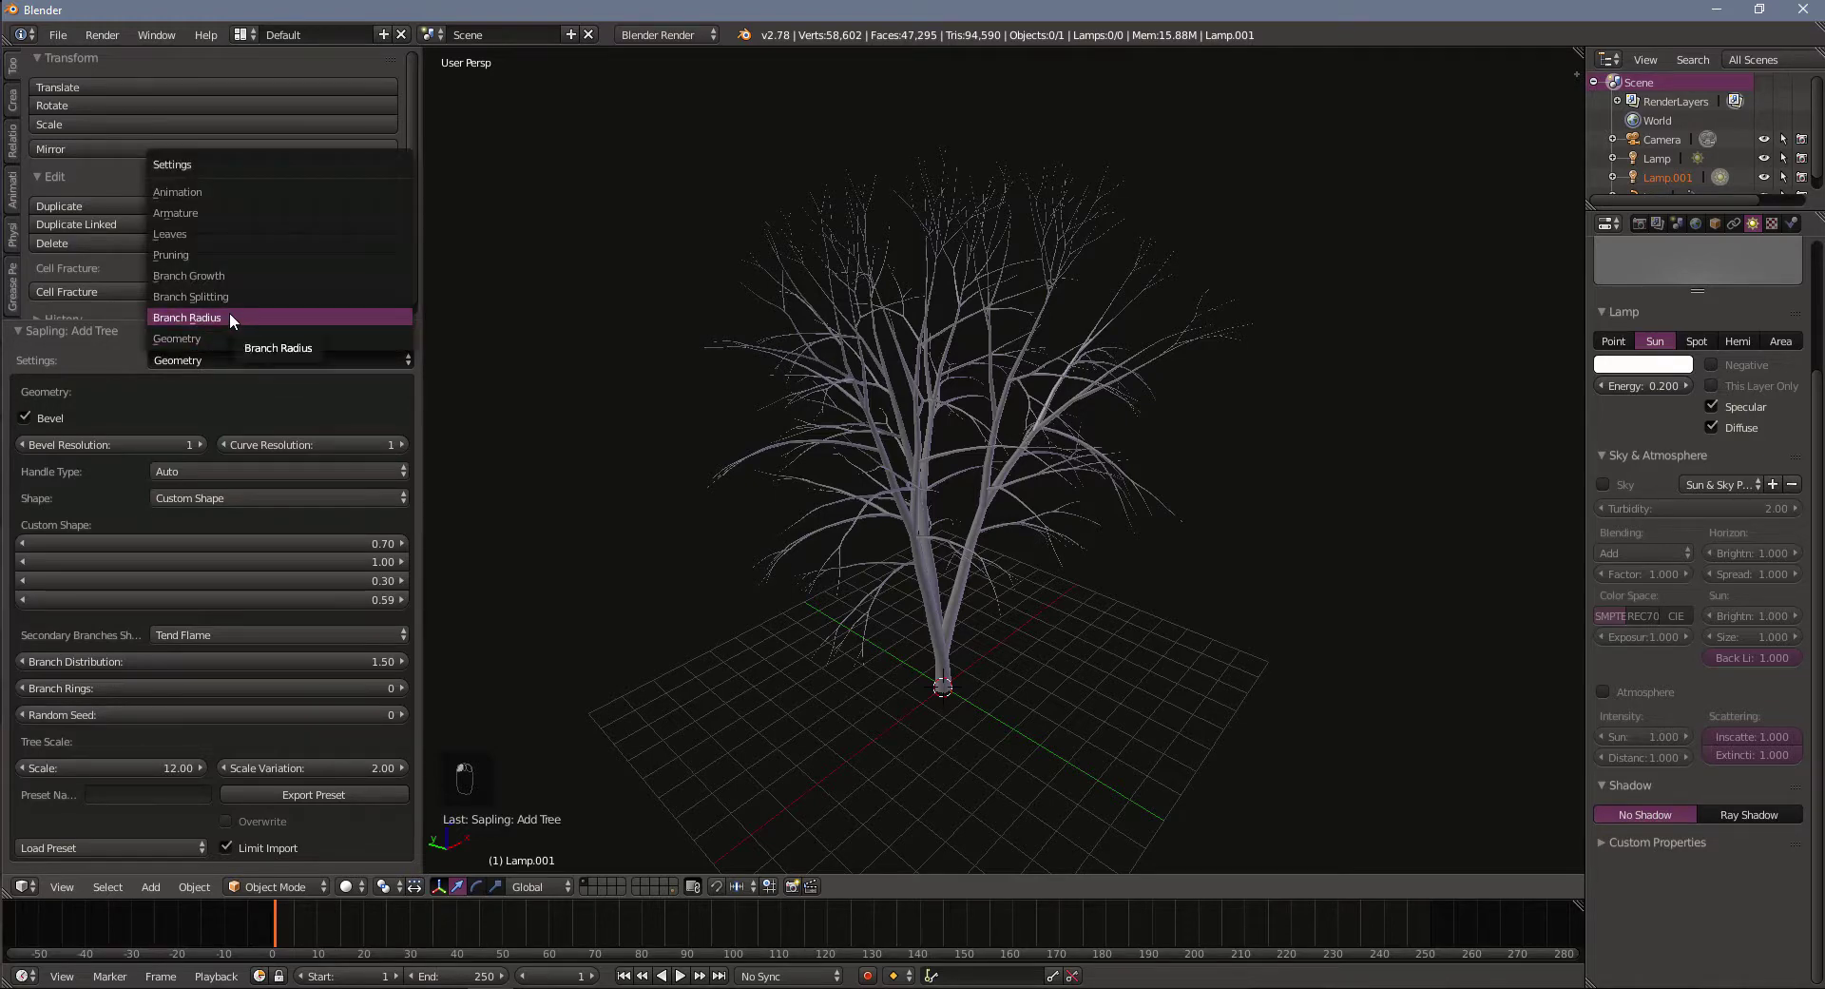
pyautogui.click(230, 317)
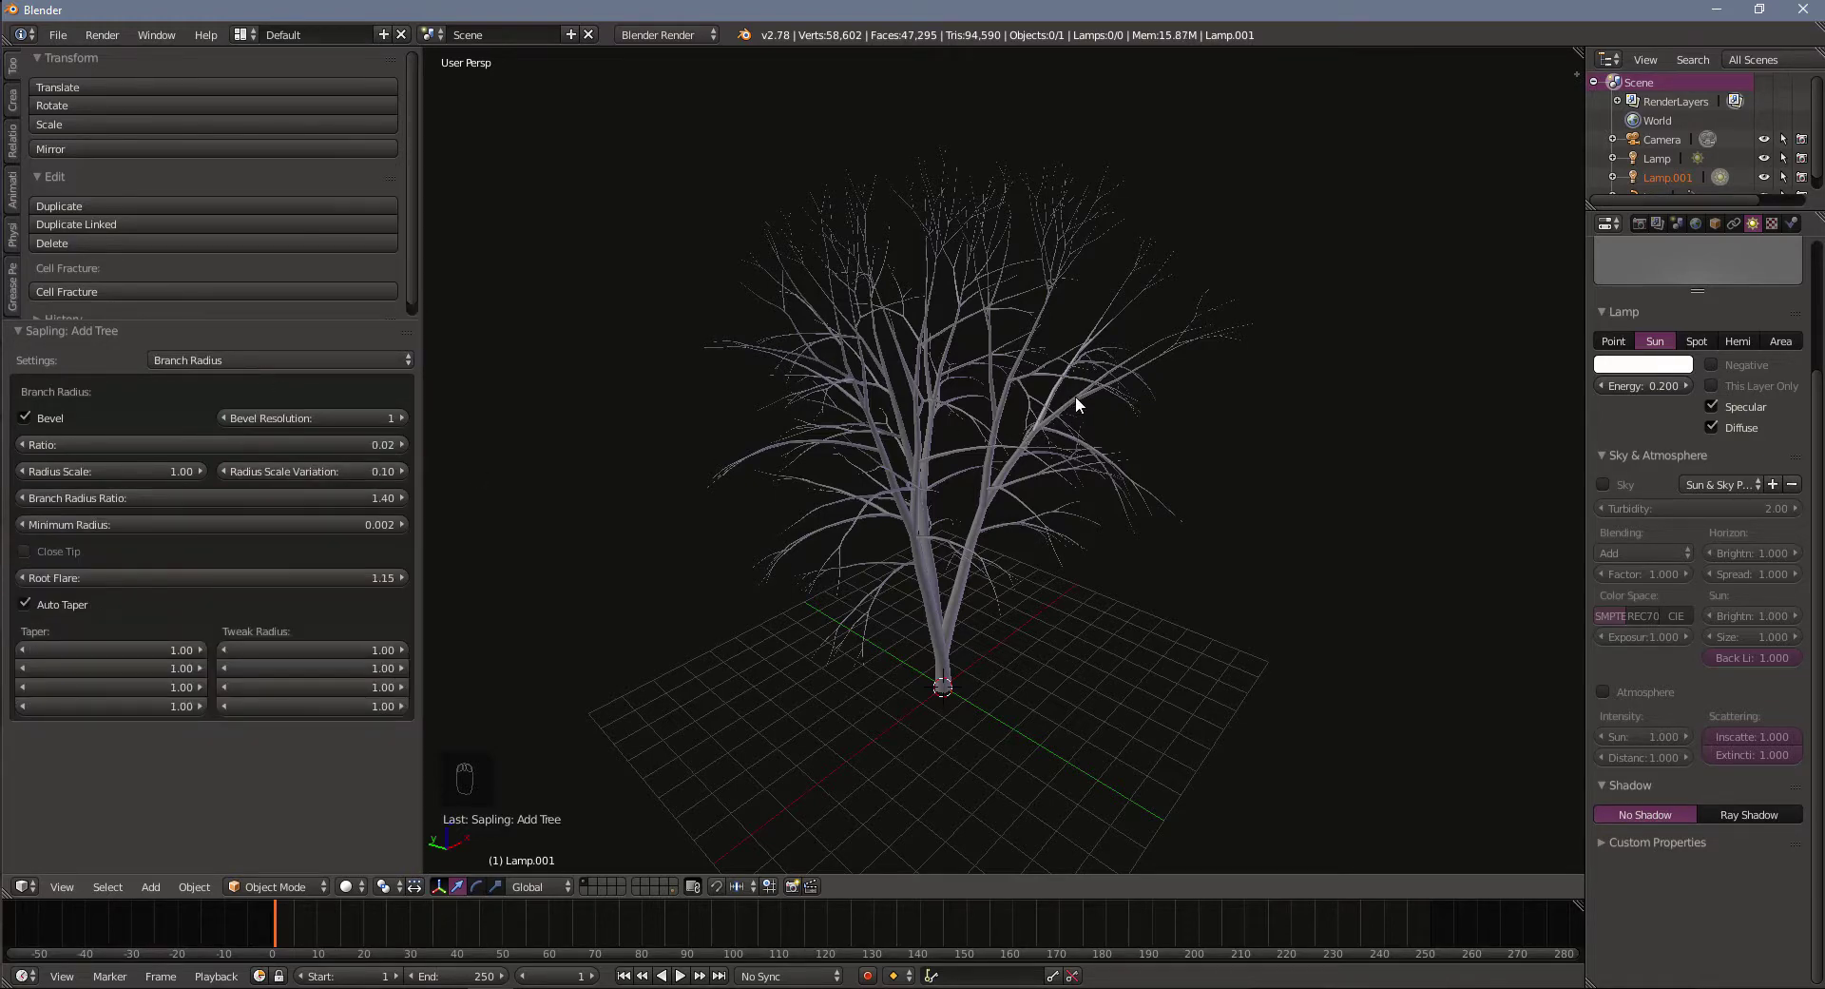
pyautogui.scroll(3, 1118, 561)
pyautogui.scroll(4, 1253, 507)
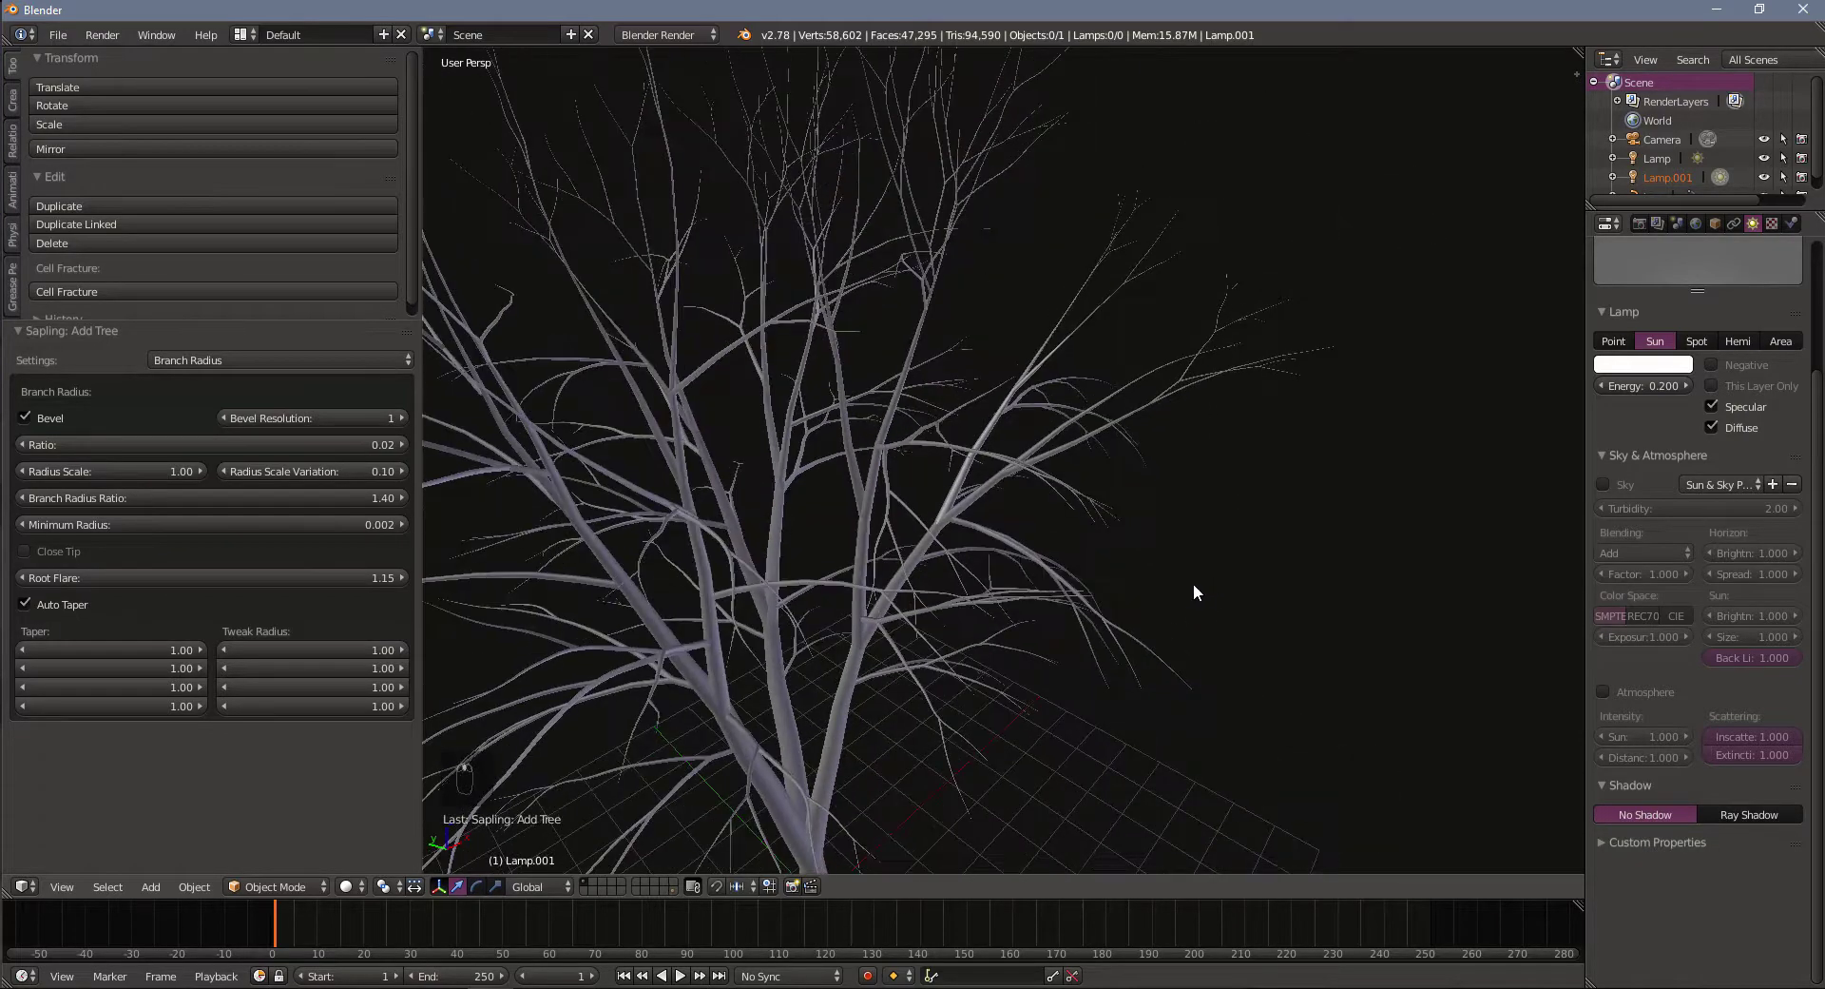
pyautogui.moveTo(1181, 595); pyautogui.dragTo(1096, 516, button='middle')
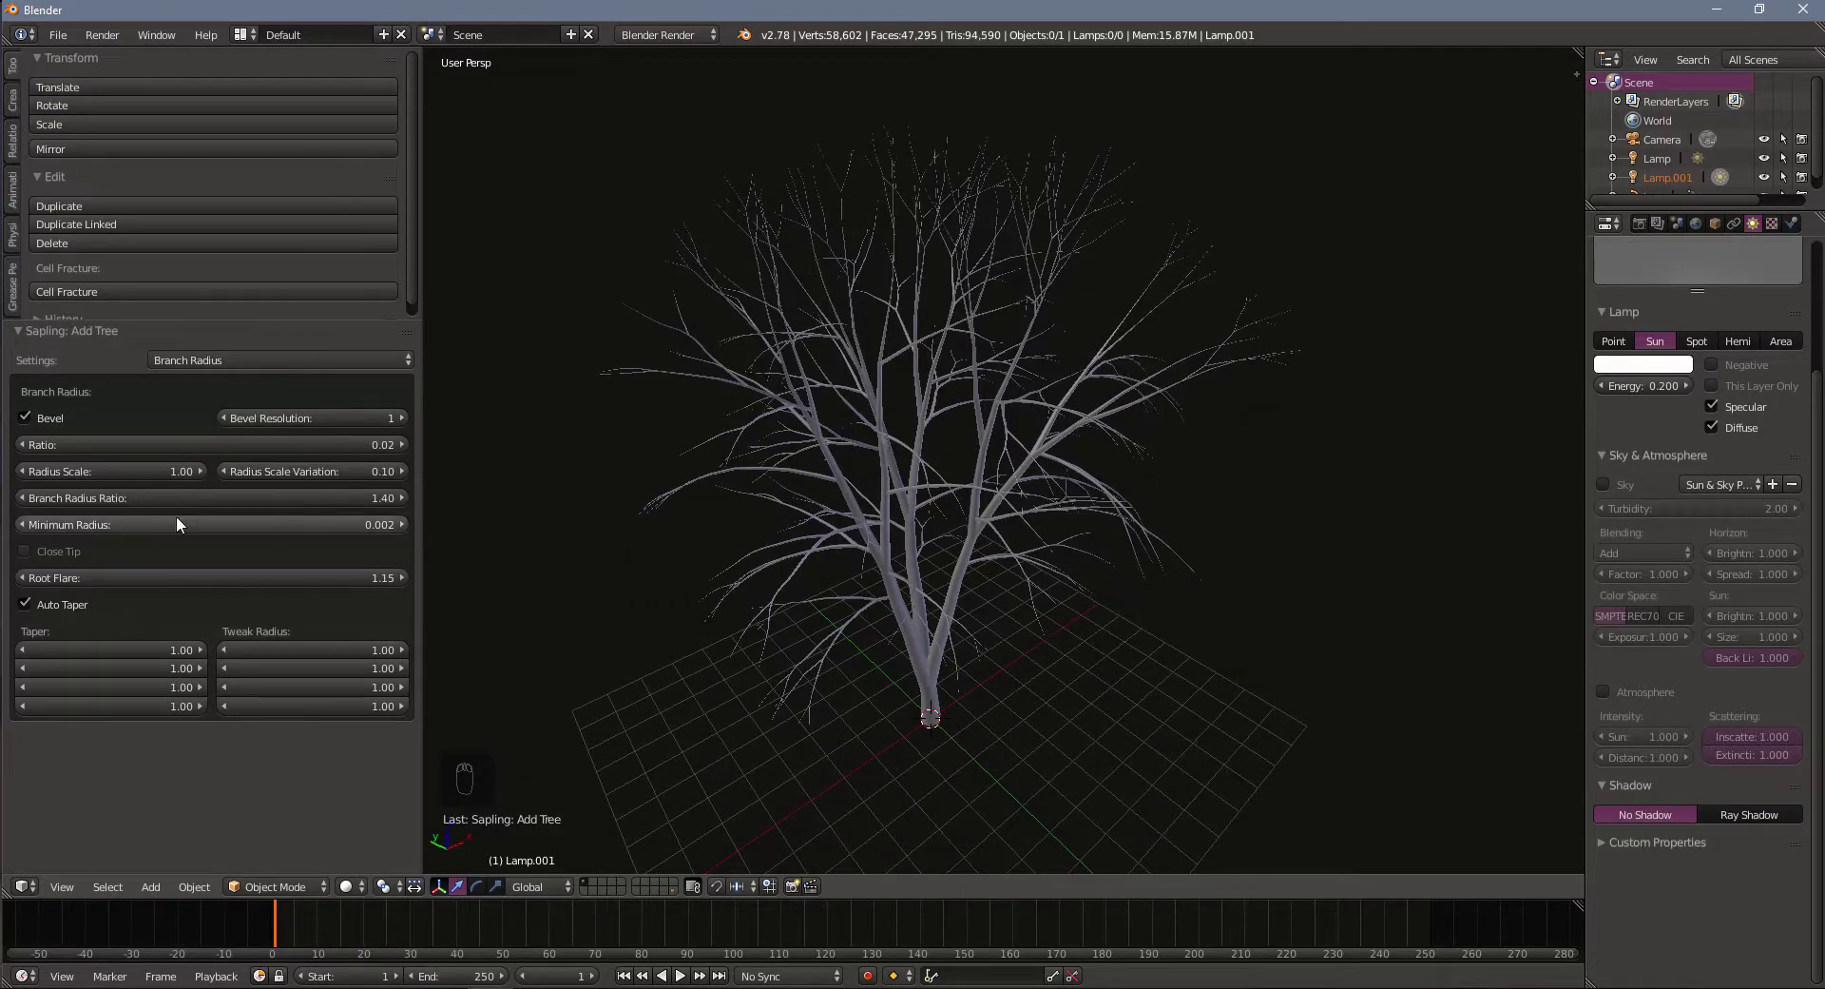
# Set Minimum Radius to 0.04 and check the thicker branches
pyautogui.click(403, 524)
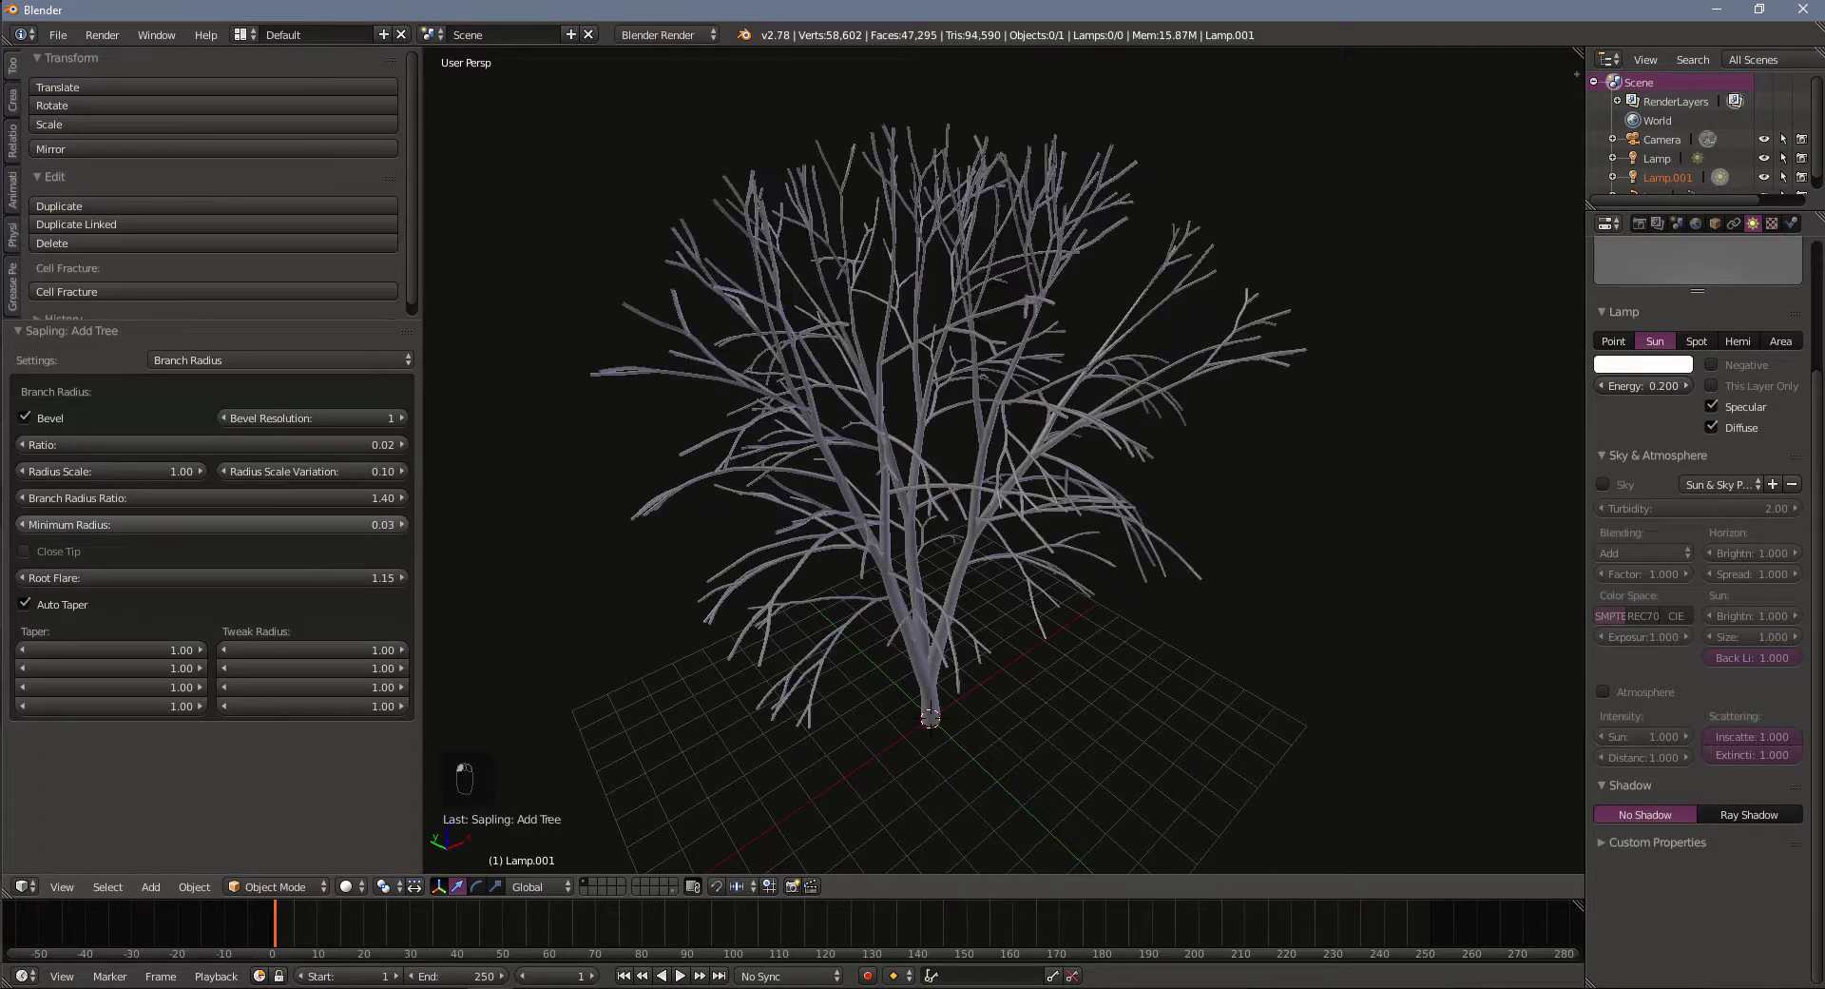
pyautogui.click(403, 523)
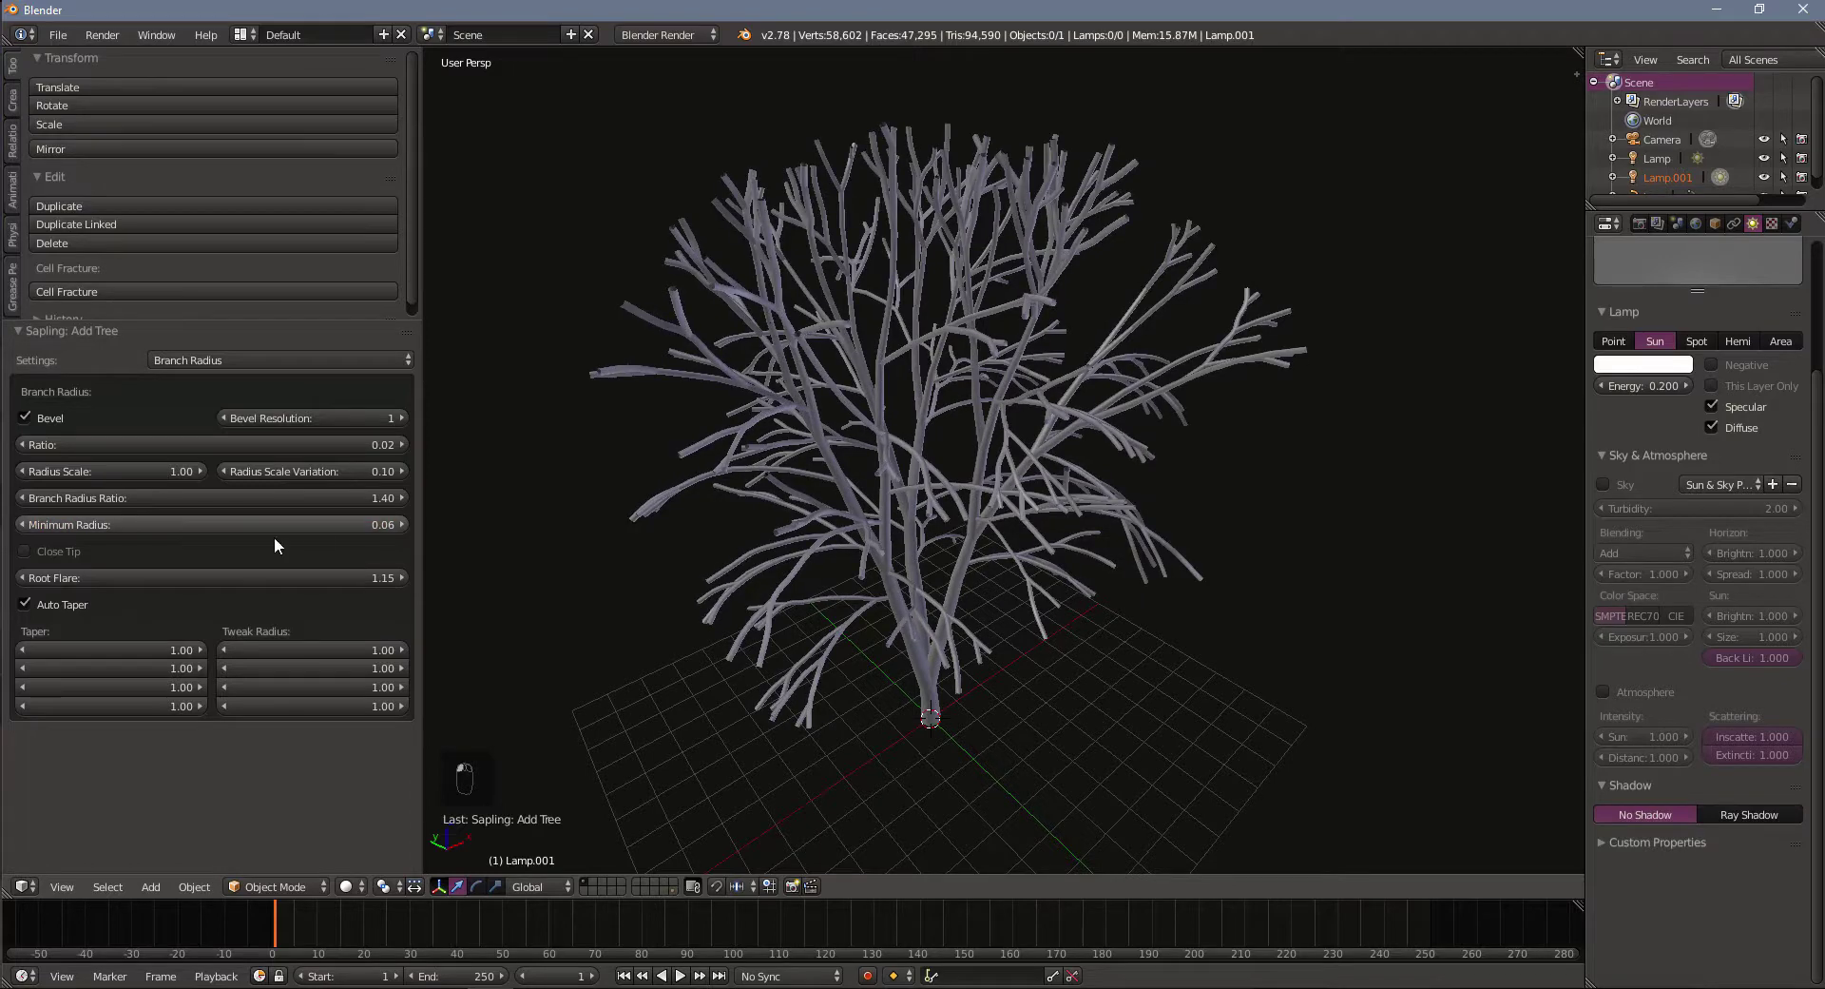
pyautogui.click(295, 520)
pyautogui.write('0.04')
pyautogui.press('Return')
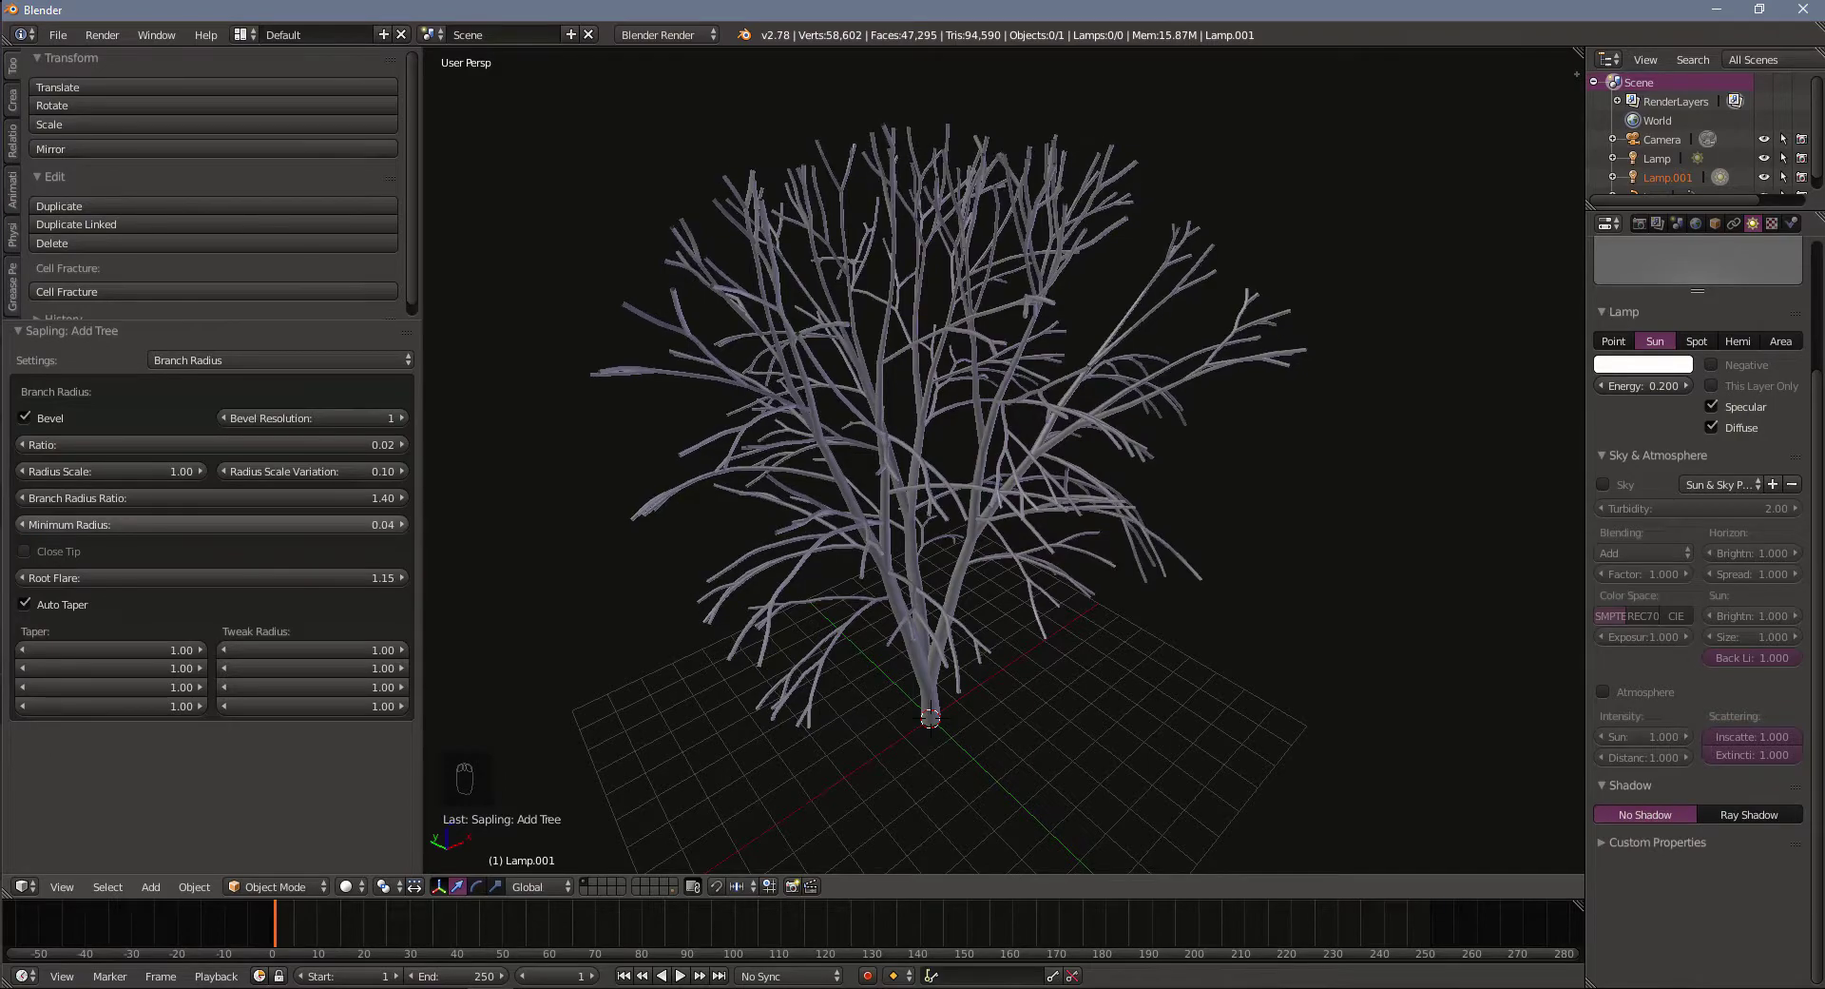
pyautogui.moveTo(1085, 380); pyautogui.dragTo(1008, 399, button='middle')
pyautogui.moveTo(945, 538); pyautogui.dragTo(760, 537, button='middle')
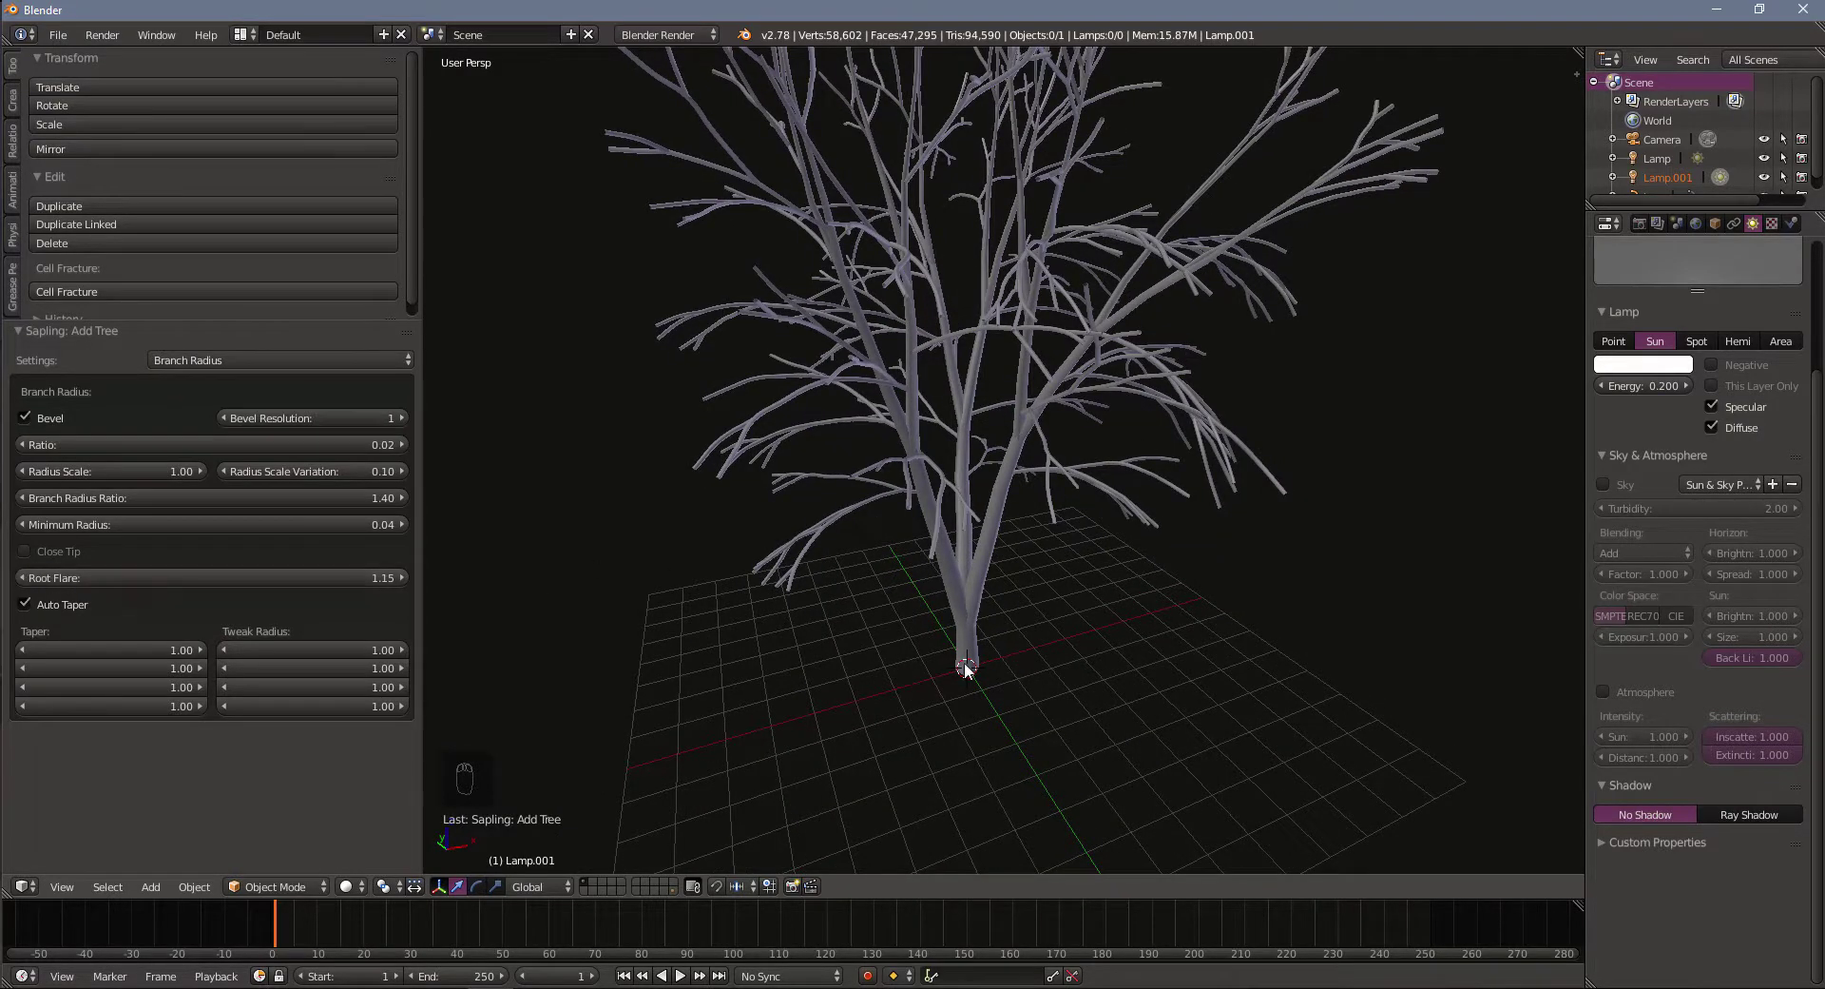
# Raise Root Flare from 1.15 to 1.27 to widen the trunk base
pyautogui.moveTo(1049, 706); pyautogui.dragTo(922, 628, button='middle')
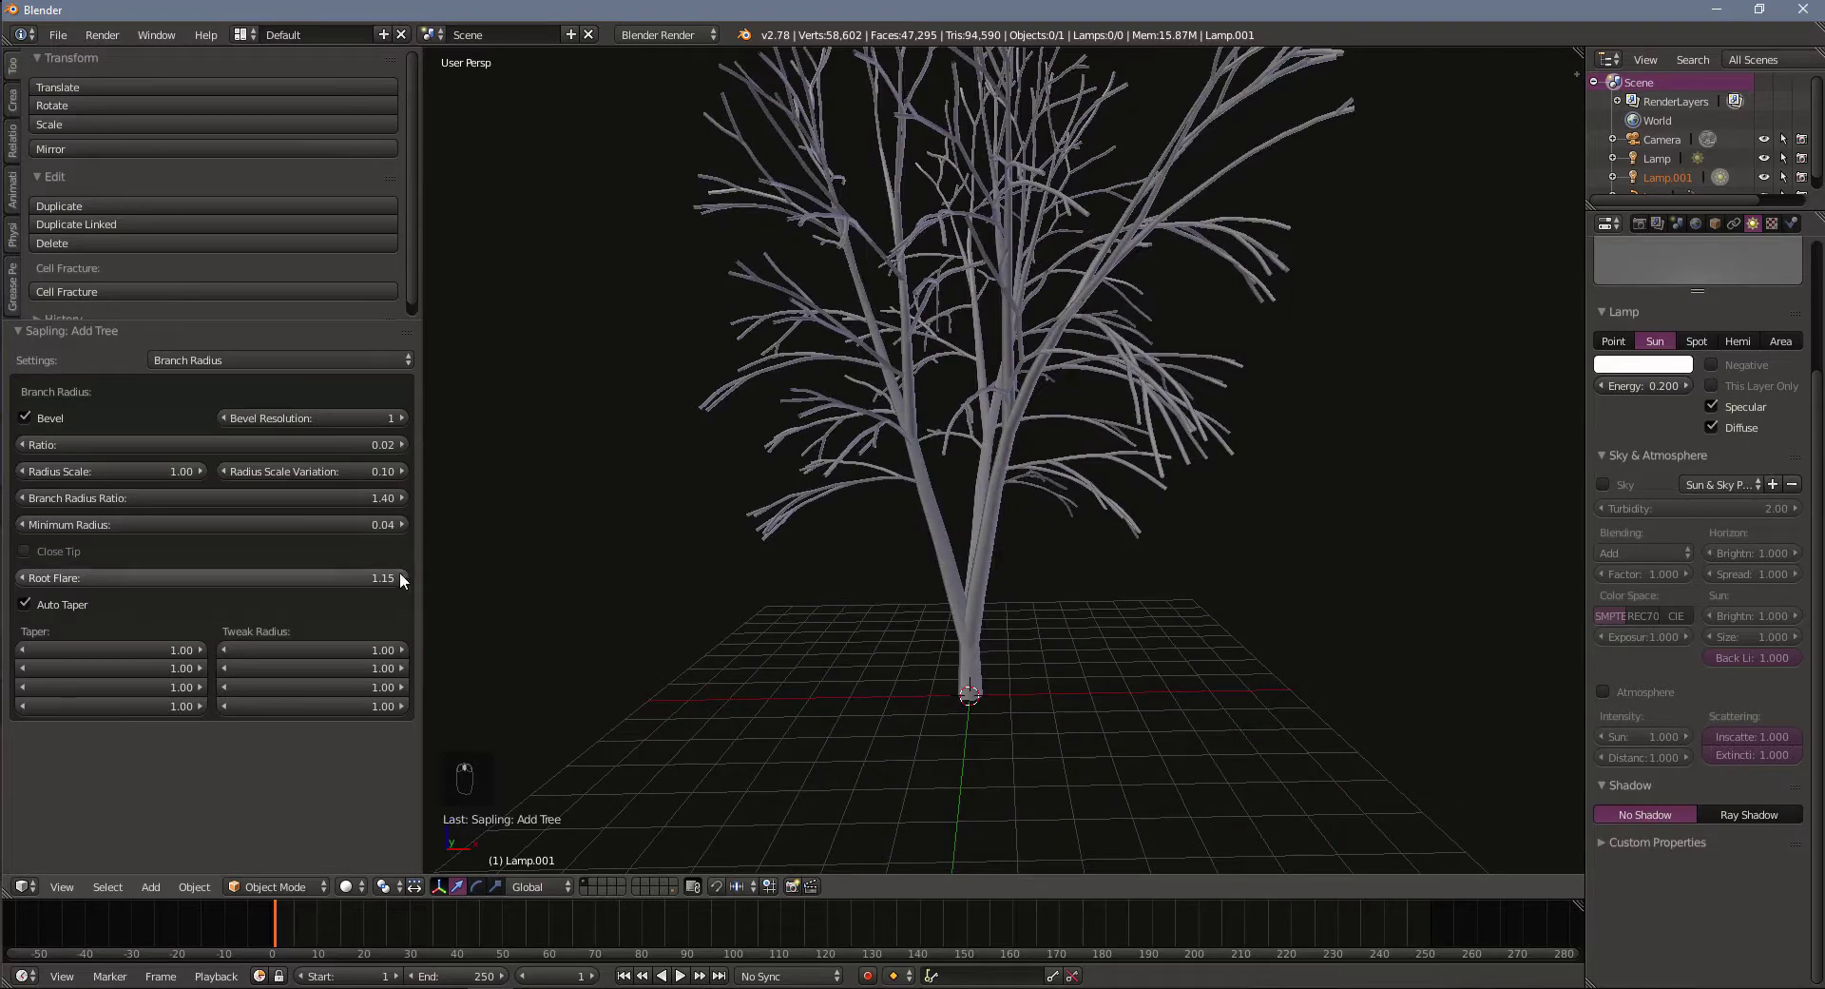
pyautogui.moveTo(402, 578); pyautogui.dragTo(410, 577)
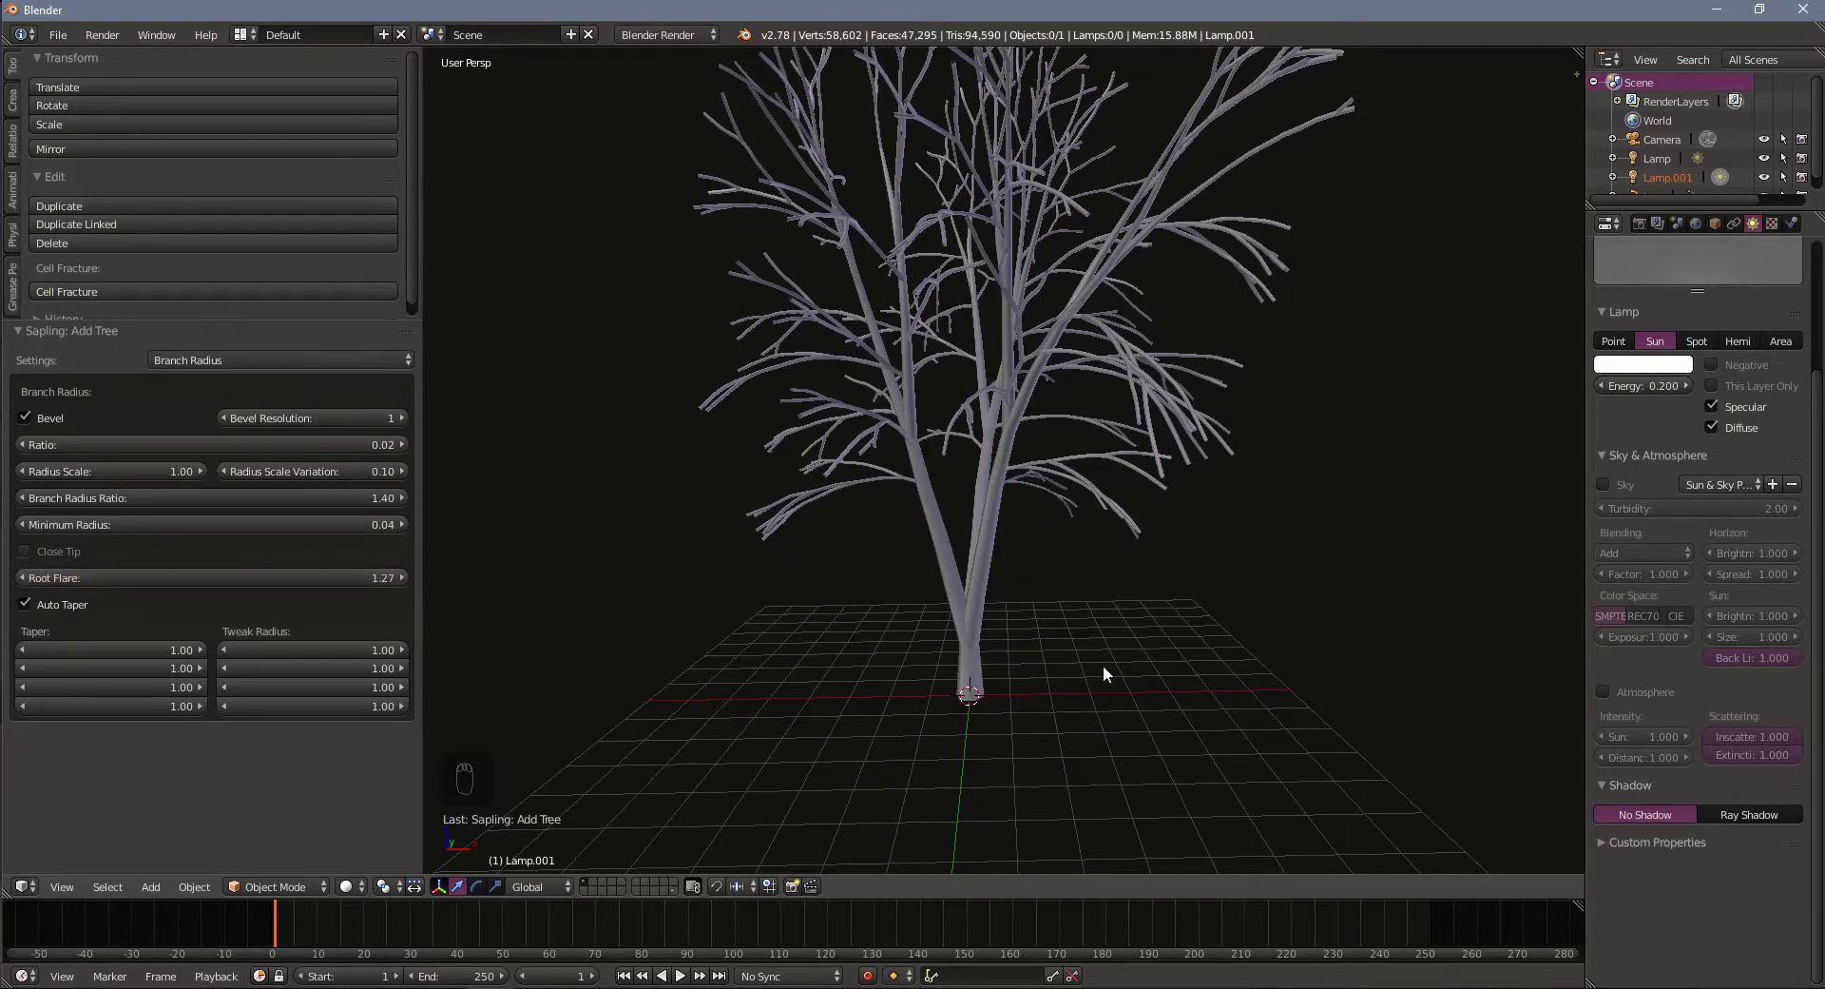
pyautogui.moveTo(1108, 635)
pyautogui.mouseDown(button='middle')
pyautogui.moveTo(884, 598)
pyautogui.moveTo(1122, 608)
pyautogui.mouseUp(button='middle')
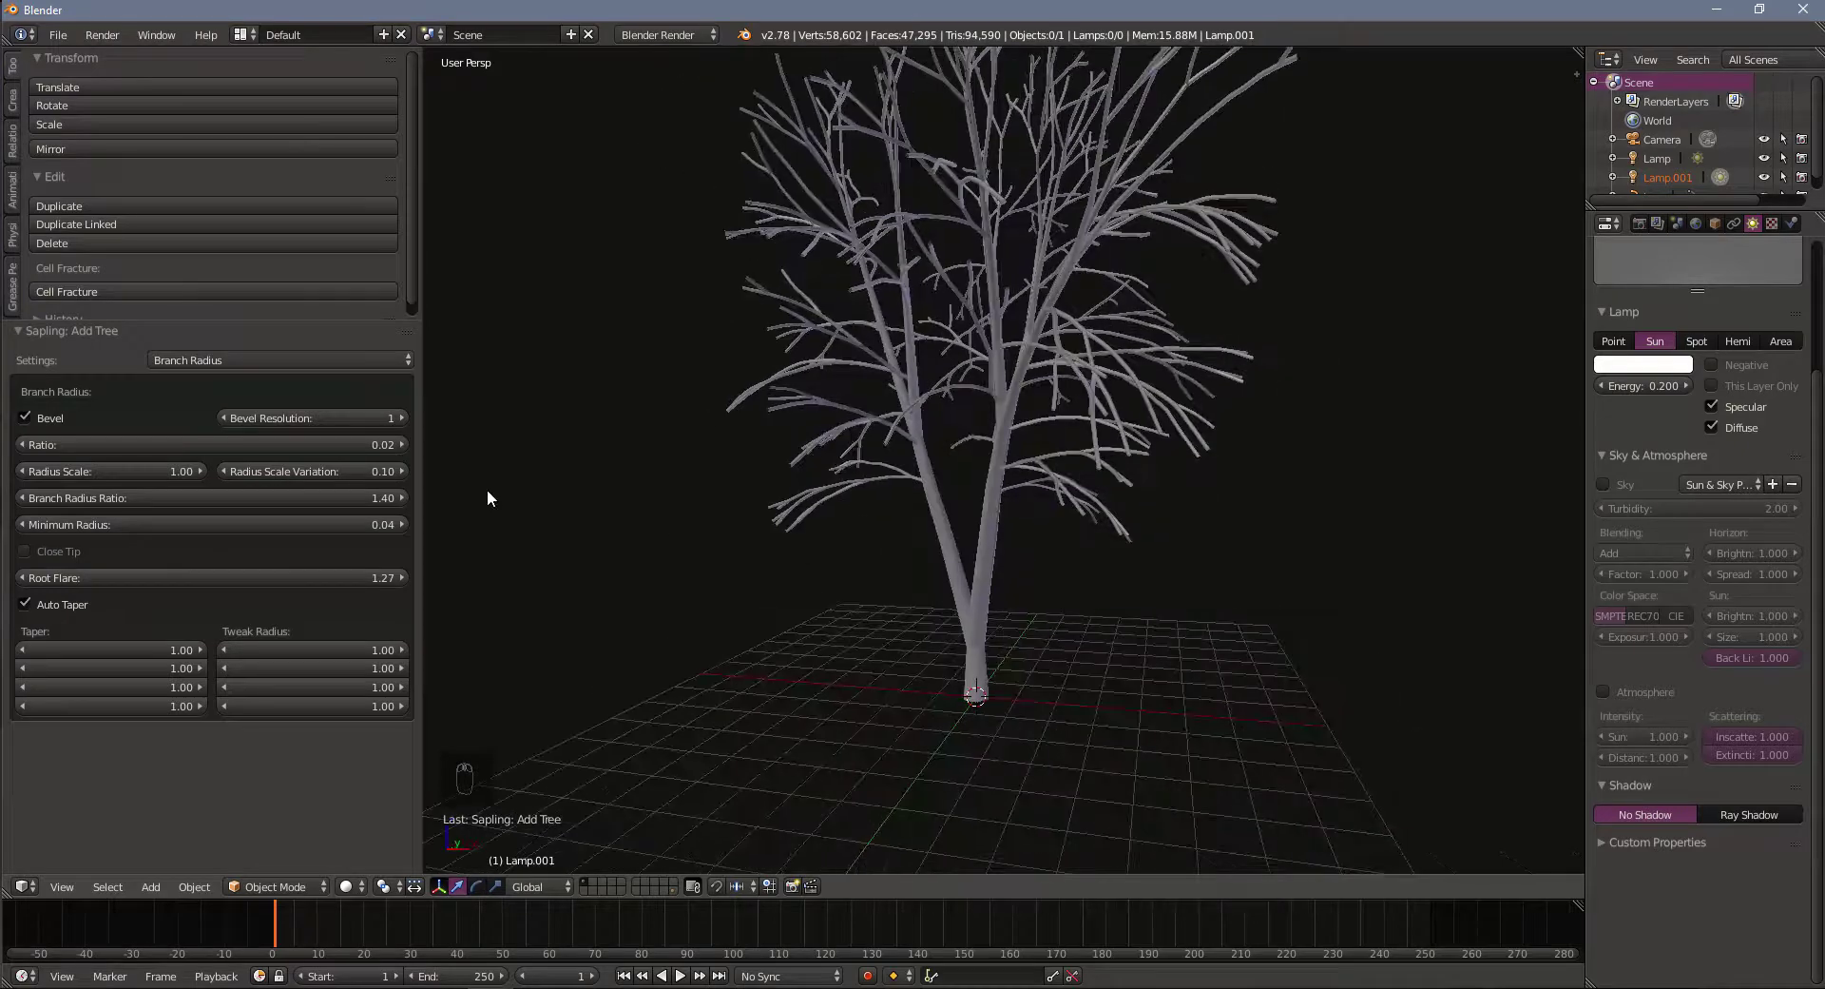
# Show the Branch Splitting settings and frame the tree in the viewport
pyautogui.click(190, 359)
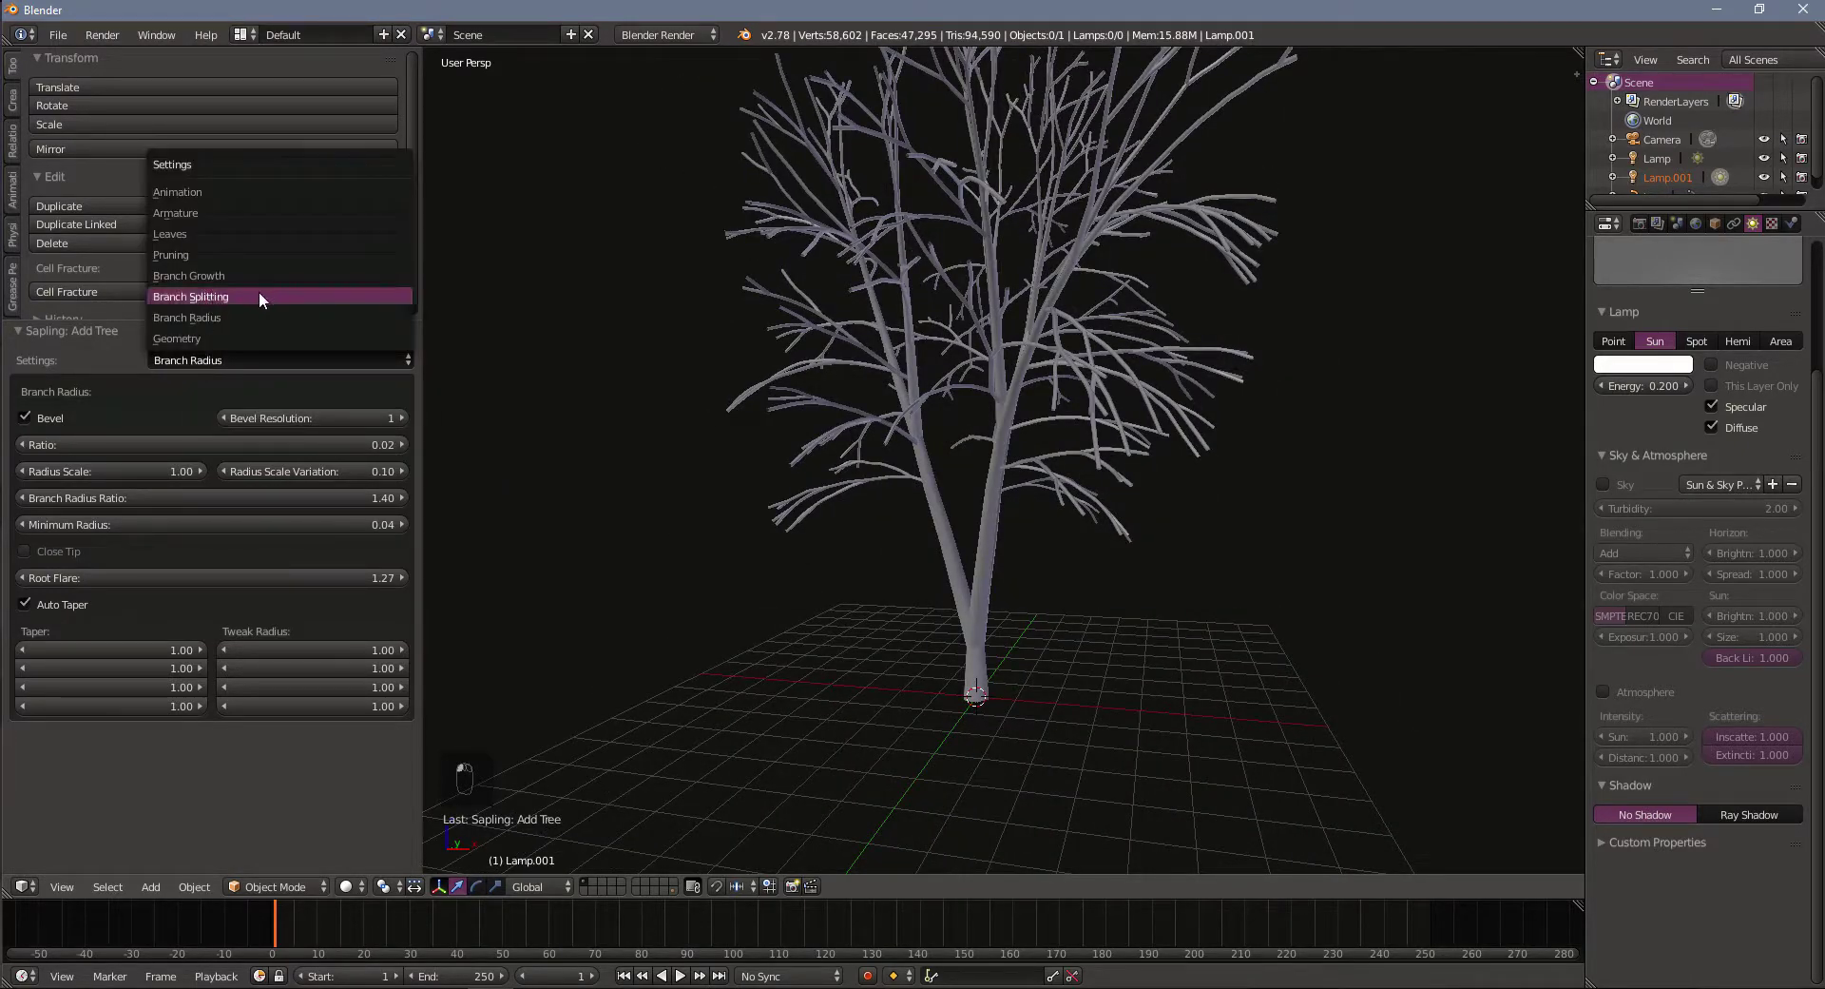
pyautogui.click(220, 296)
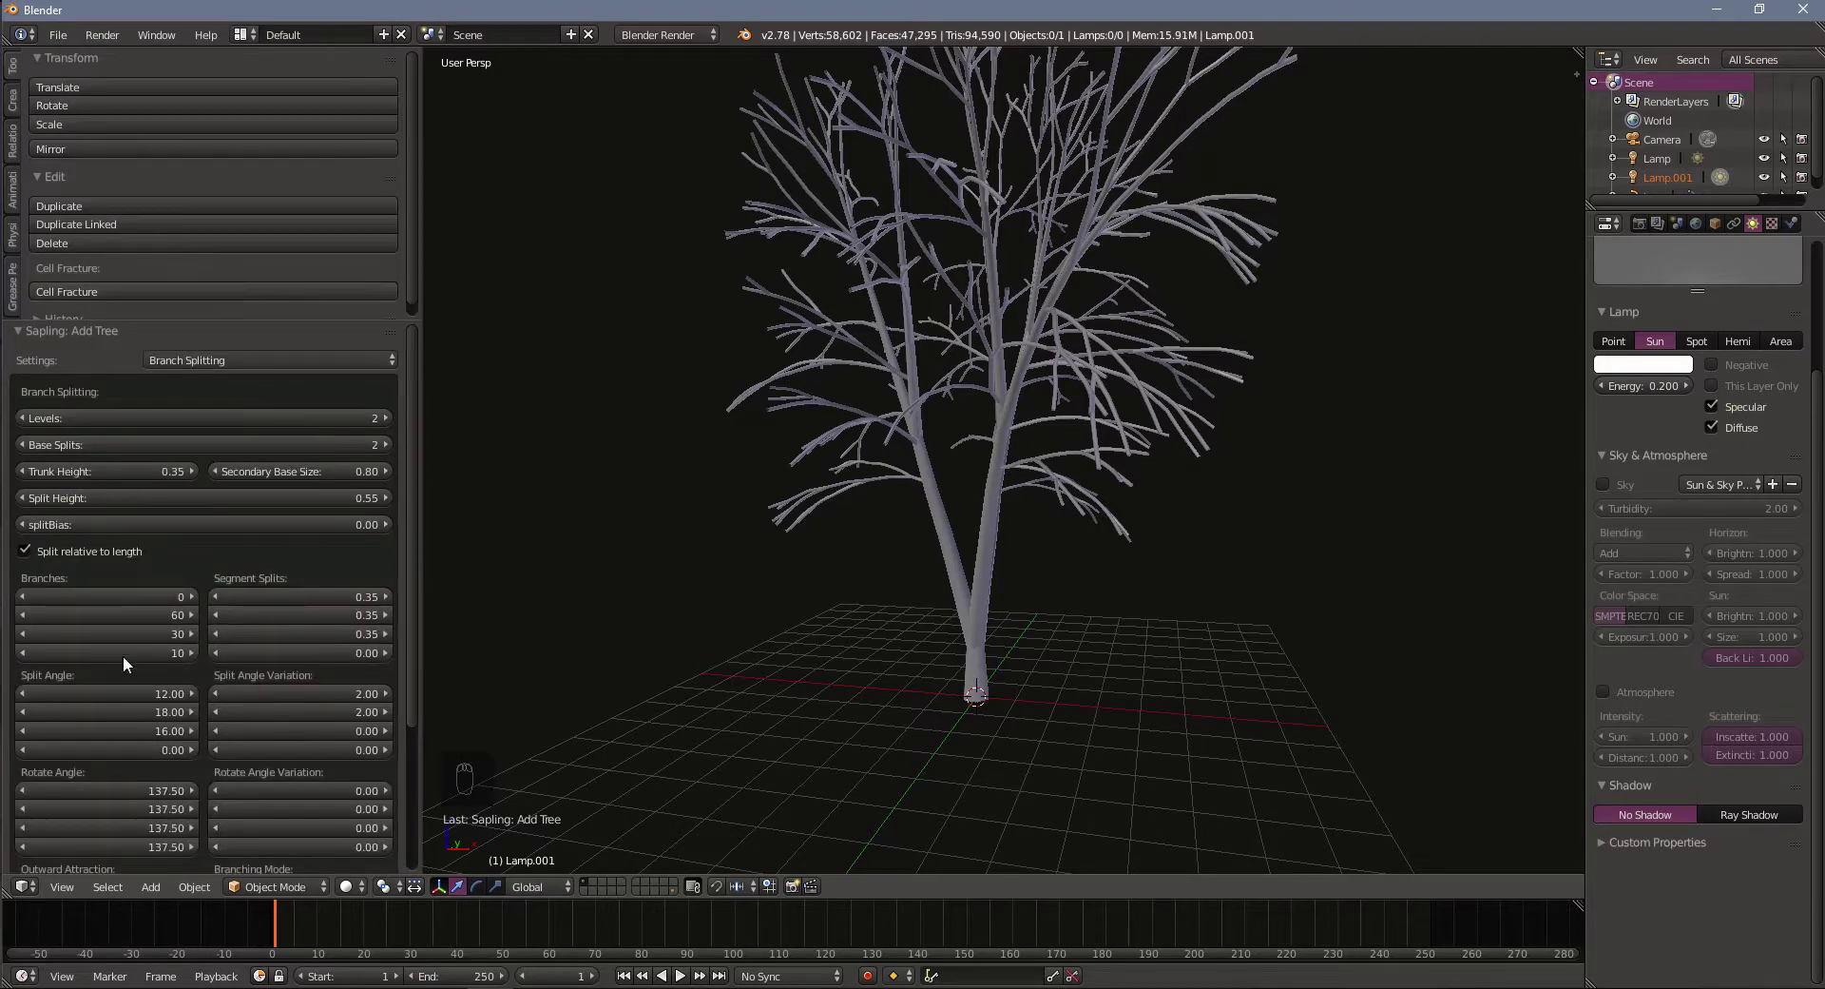
pyautogui.scroll(2, 995, 459)
pyautogui.moveTo(951, 437); pyautogui.dragTo(897, 481, button='middle')
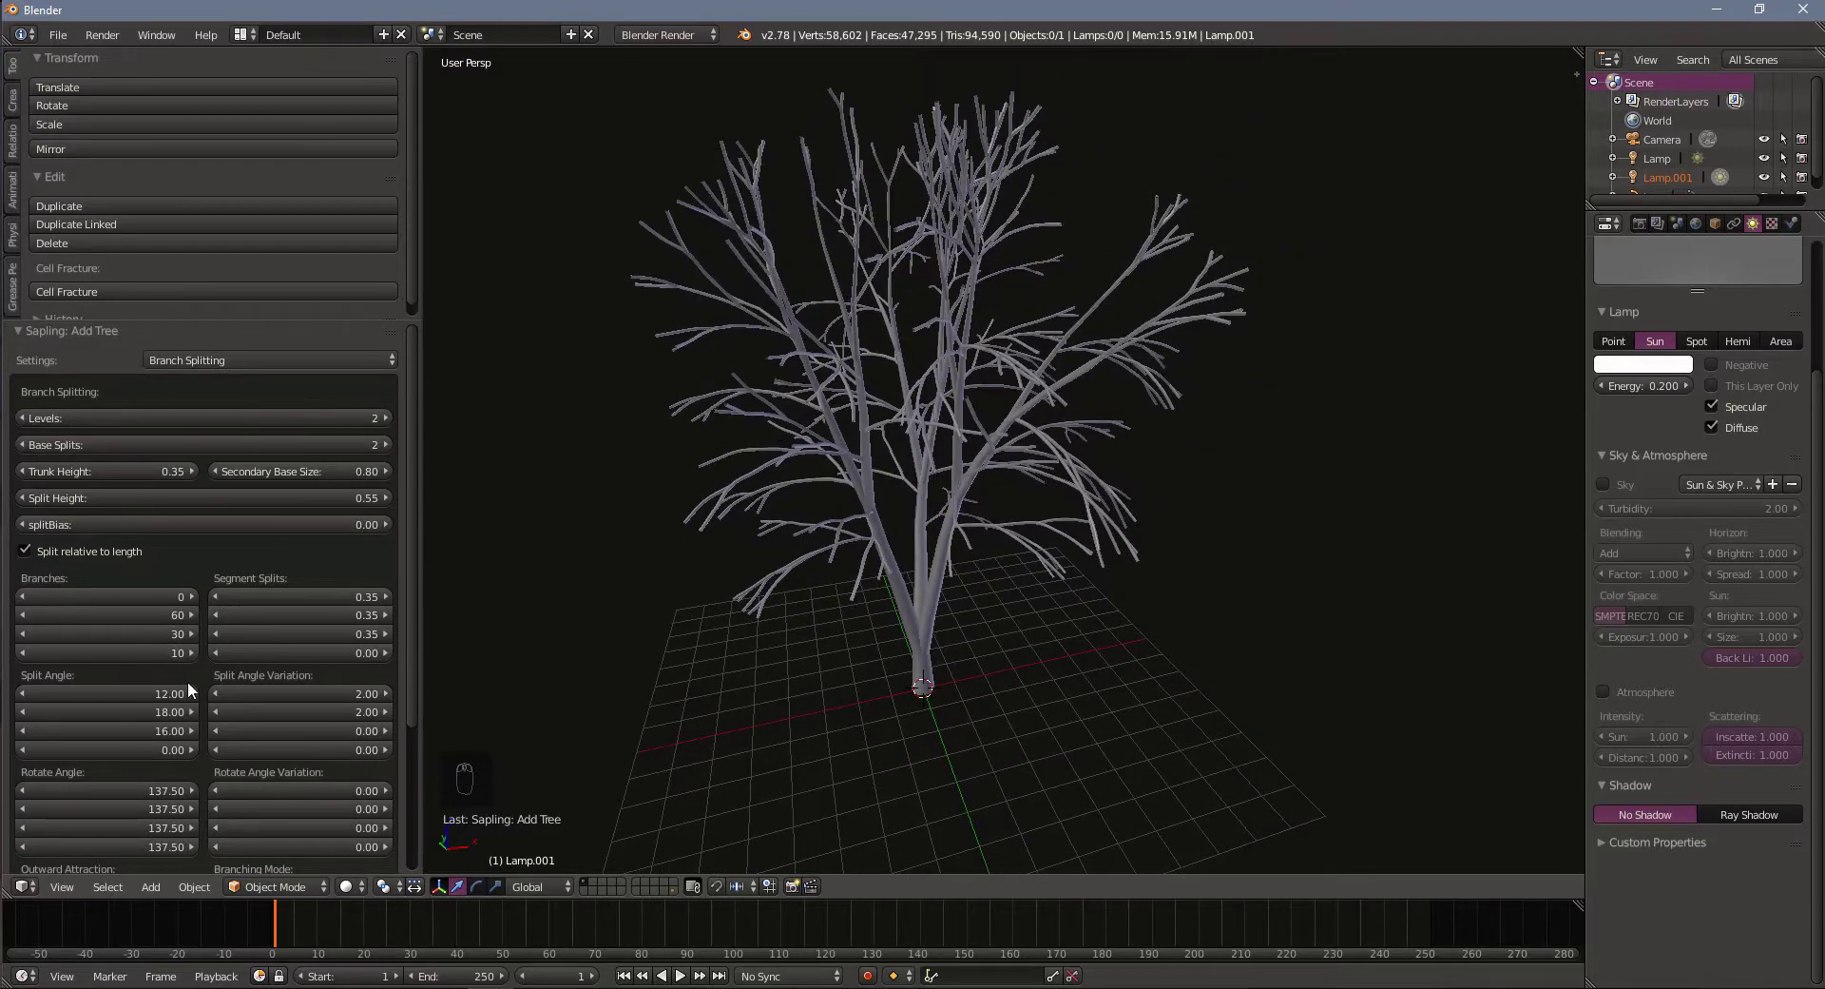
pyautogui.moveTo(1093, 462); pyautogui.dragTo(925, 512, button='middle')
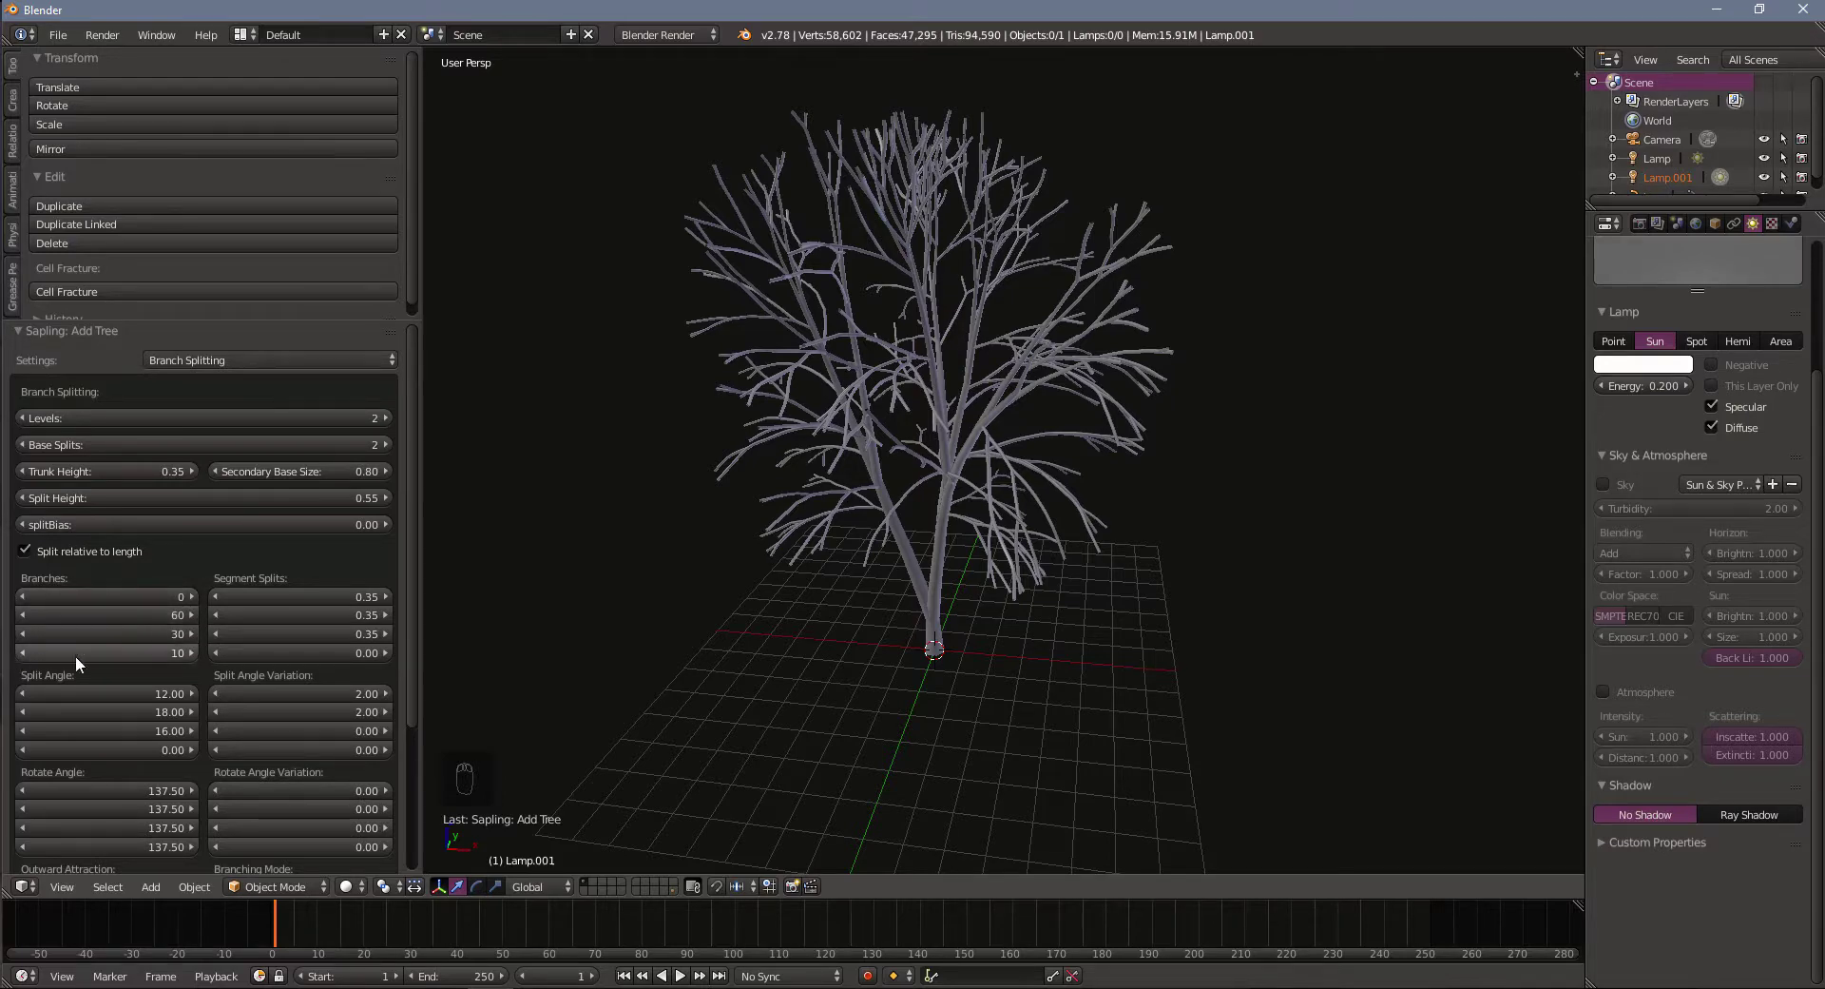
pyautogui.moveTo(1148, 538); pyautogui.dragTo(1098, 618, button='middle')
pyautogui.scroll(2, 1098, 619)
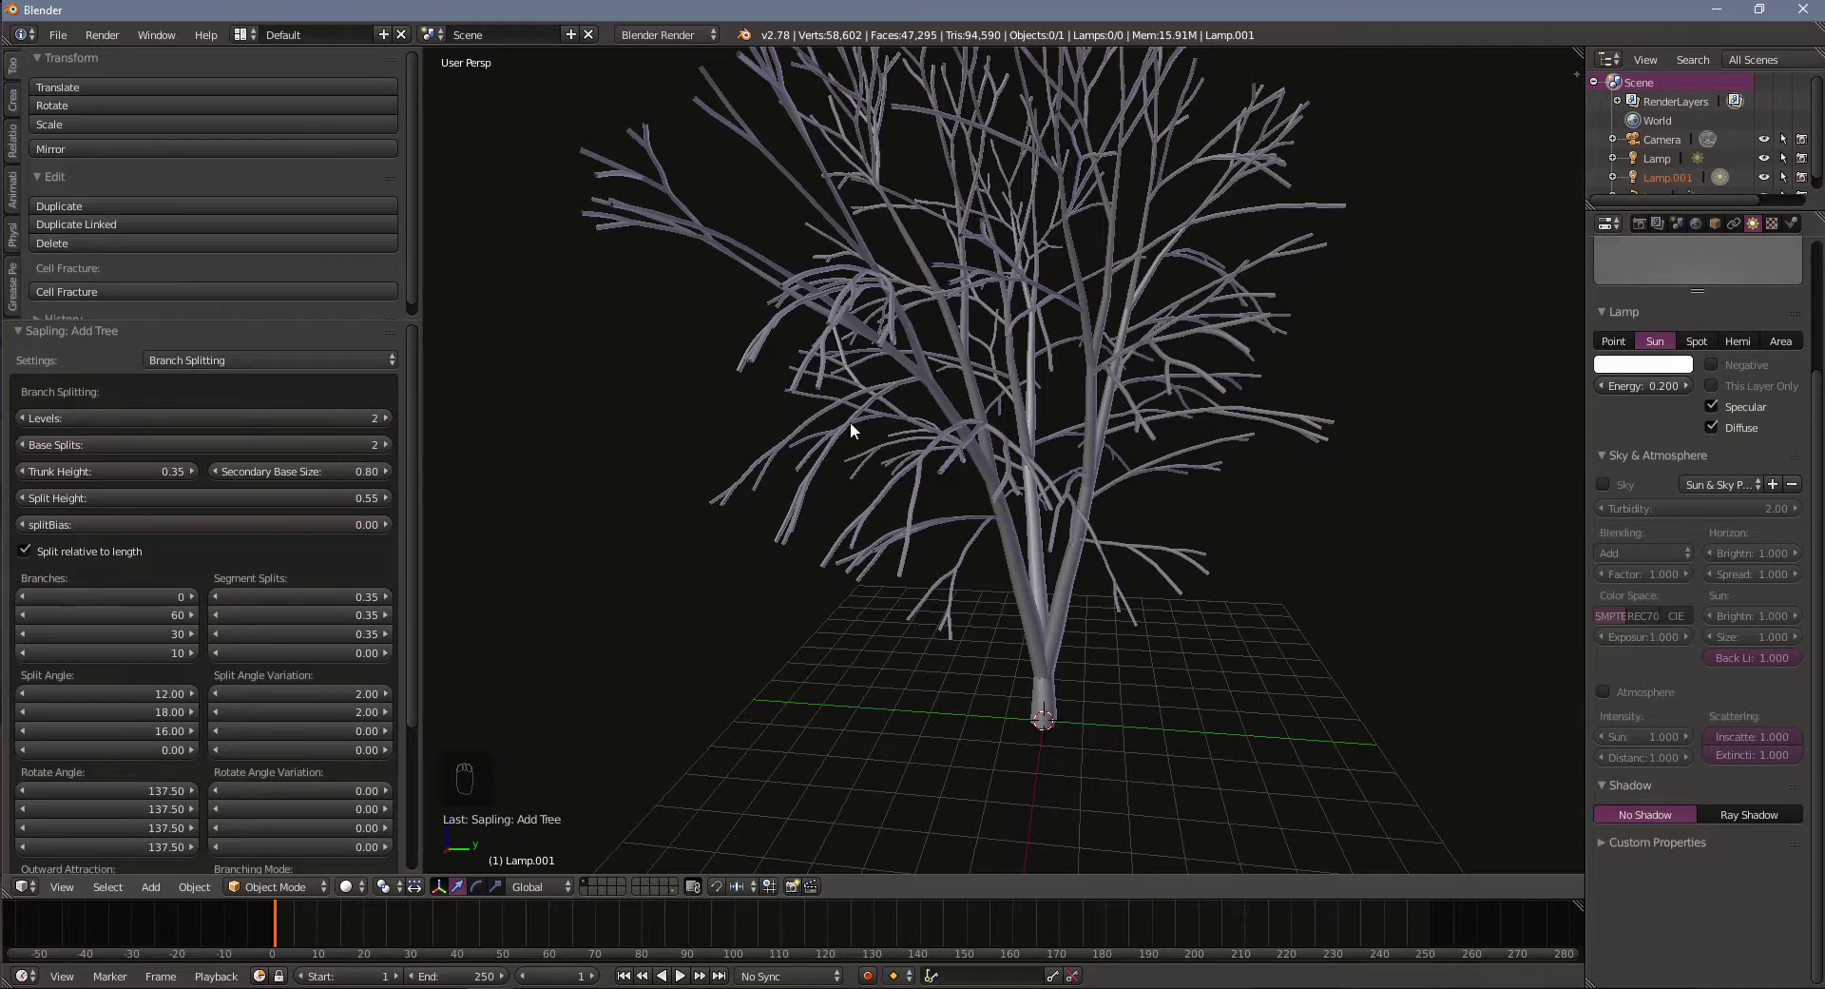
pyautogui.moveTo(874, 515)
pyautogui.mouseDown(button='middle')
pyautogui.moveTo(871, 540)
pyautogui.moveTo(886, 527)
pyautogui.mouseUp(button='middle')
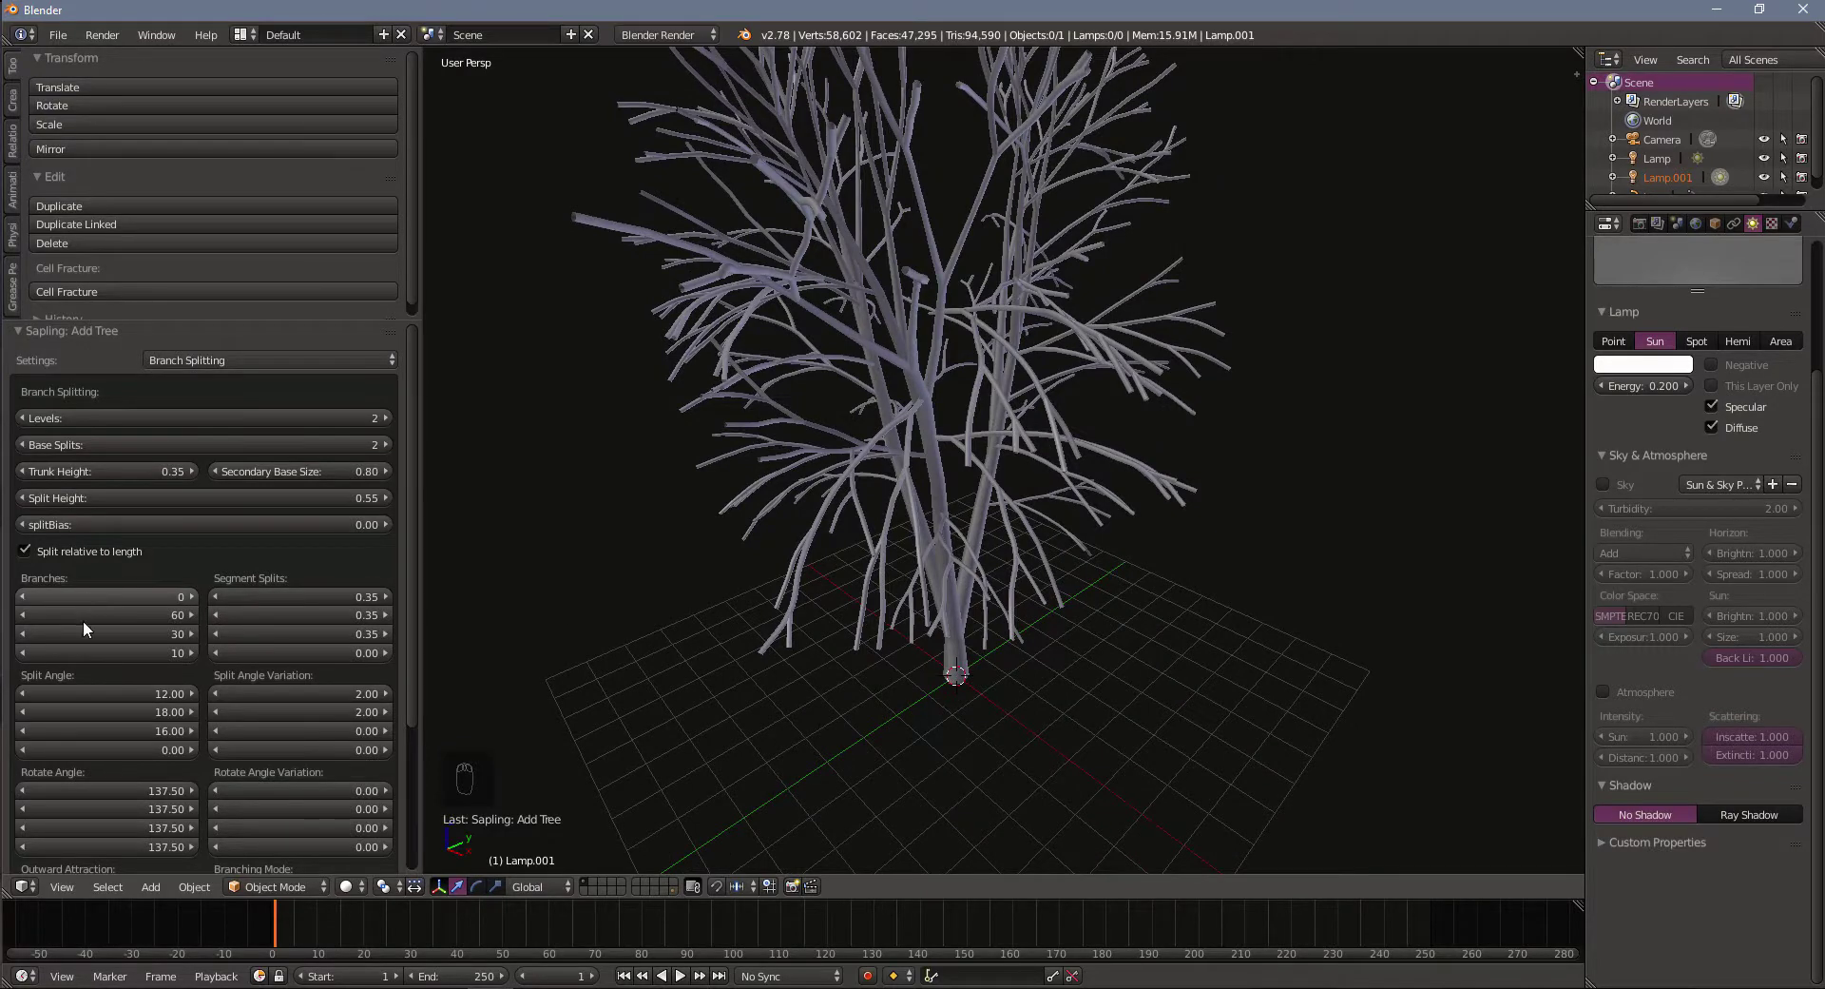
pyautogui.scroll(1, 1669, 588)
pyautogui.moveTo(1521, 570); pyautogui.dragTo(1146, 538, button='middle')
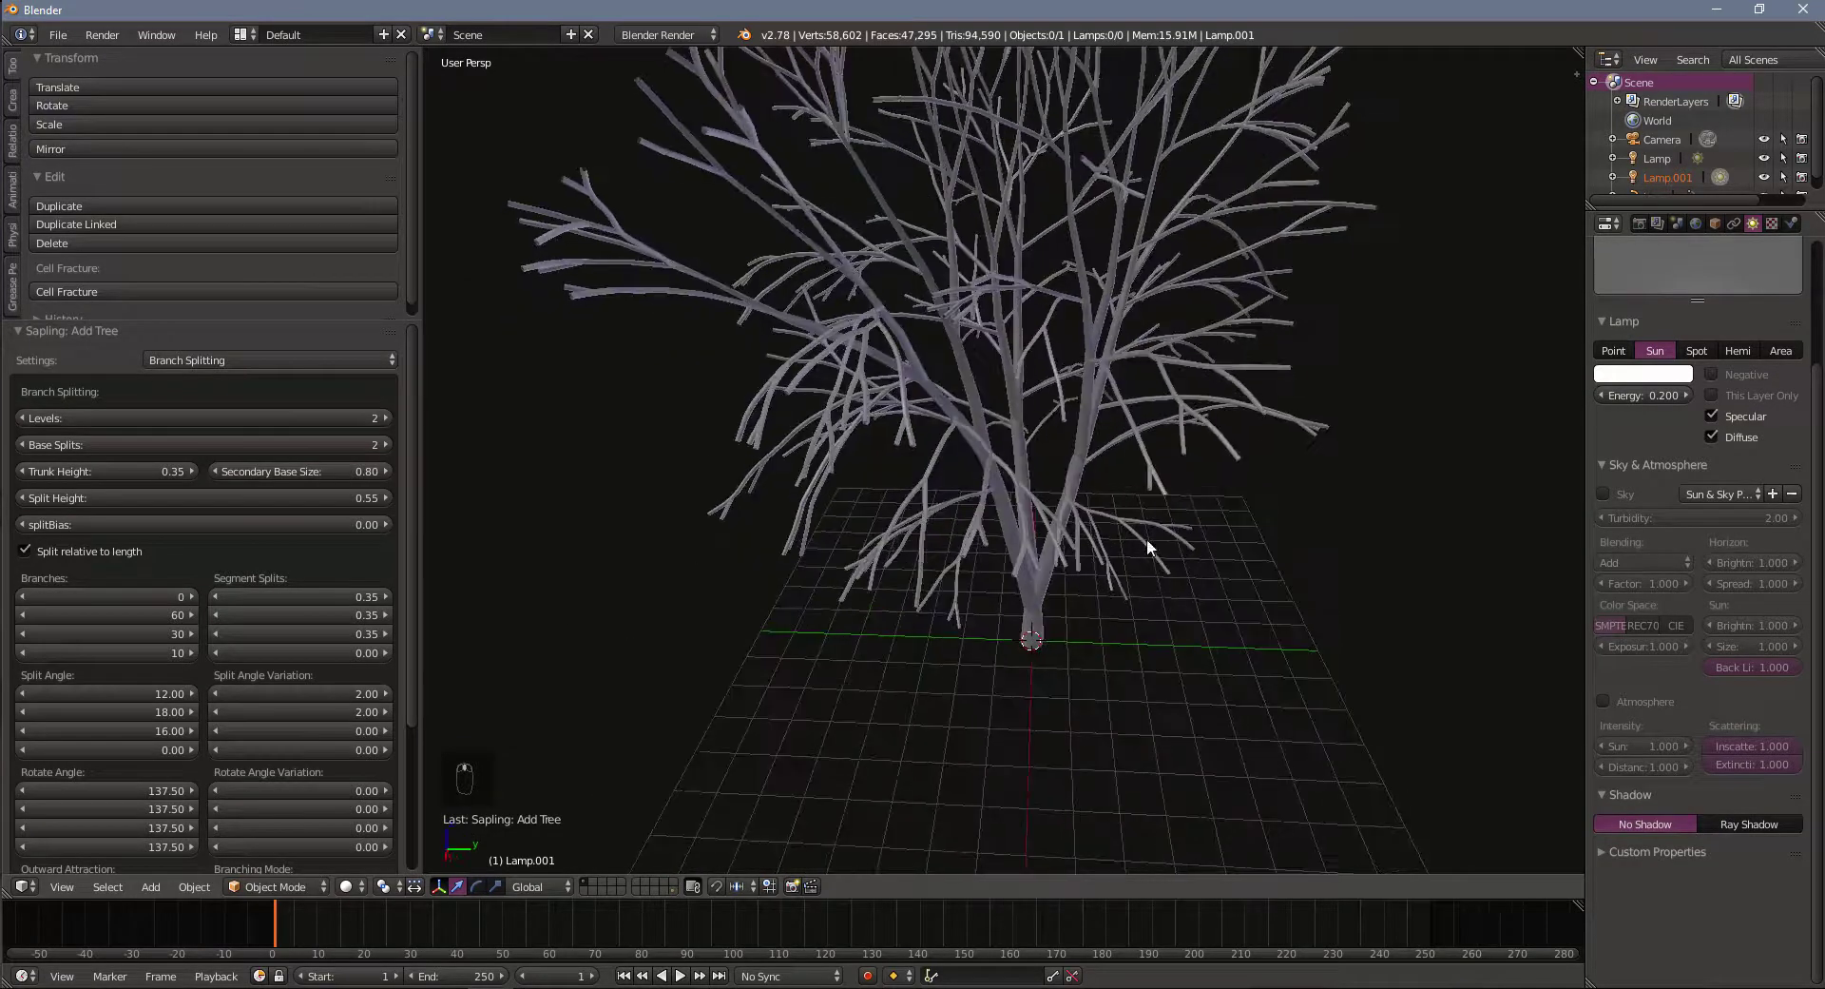
# Set the second-level Branches count to 15
pyautogui.click(99, 615)
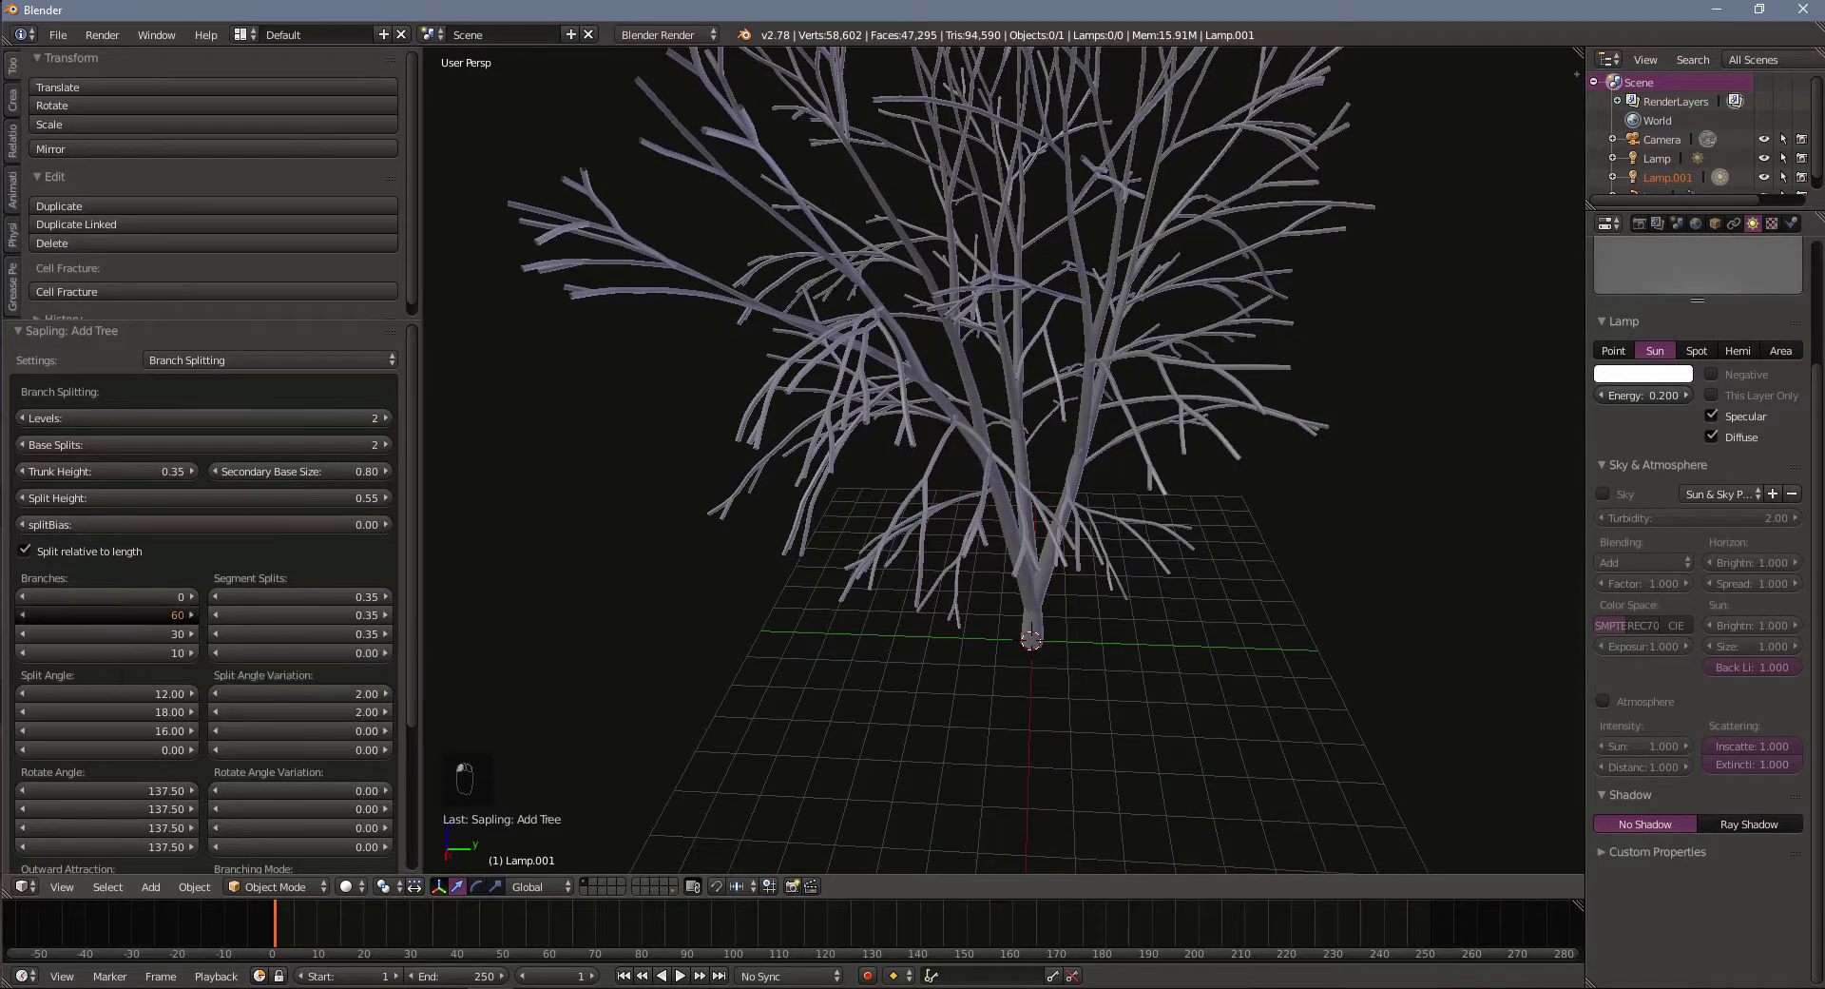
pyautogui.write('15')
pyautogui.press('Return')
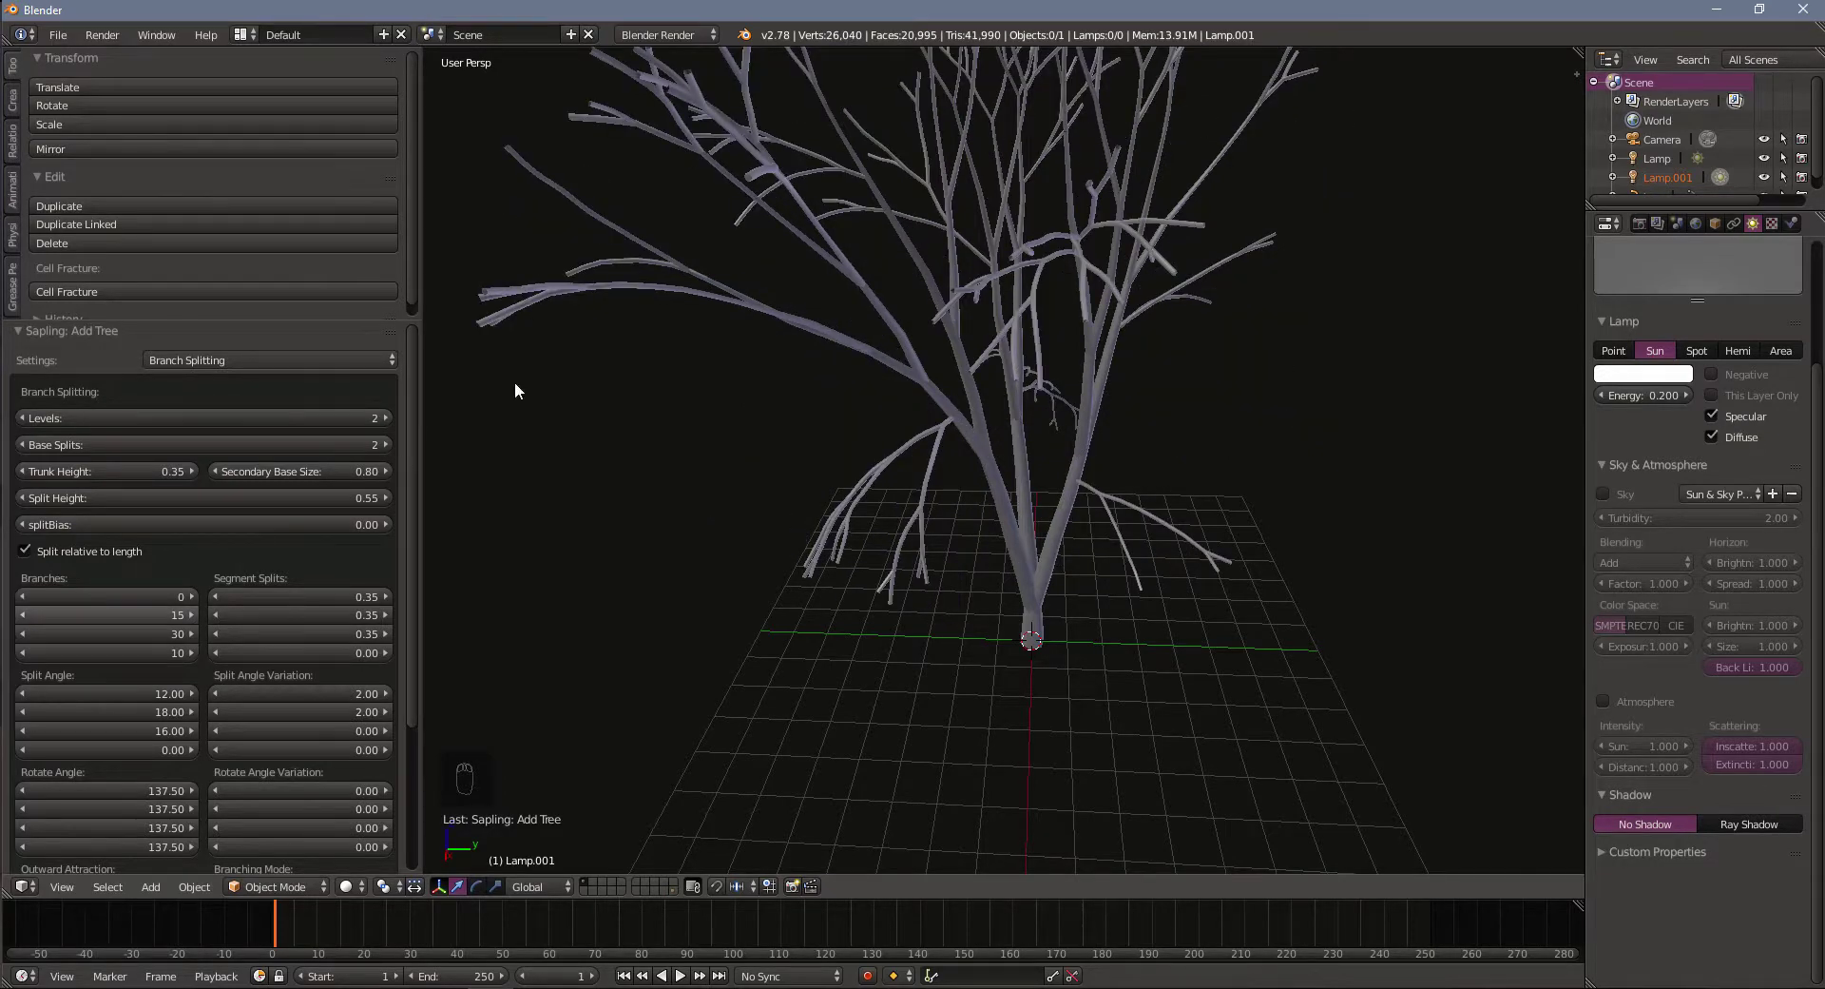
pyautogui.moveTo(1101, 363); pyautogui.dragTo(886, 33, button='middle')
pyautogui.moveTo(956, 273); pyautogui.dragTo(783, 525, button='middle')
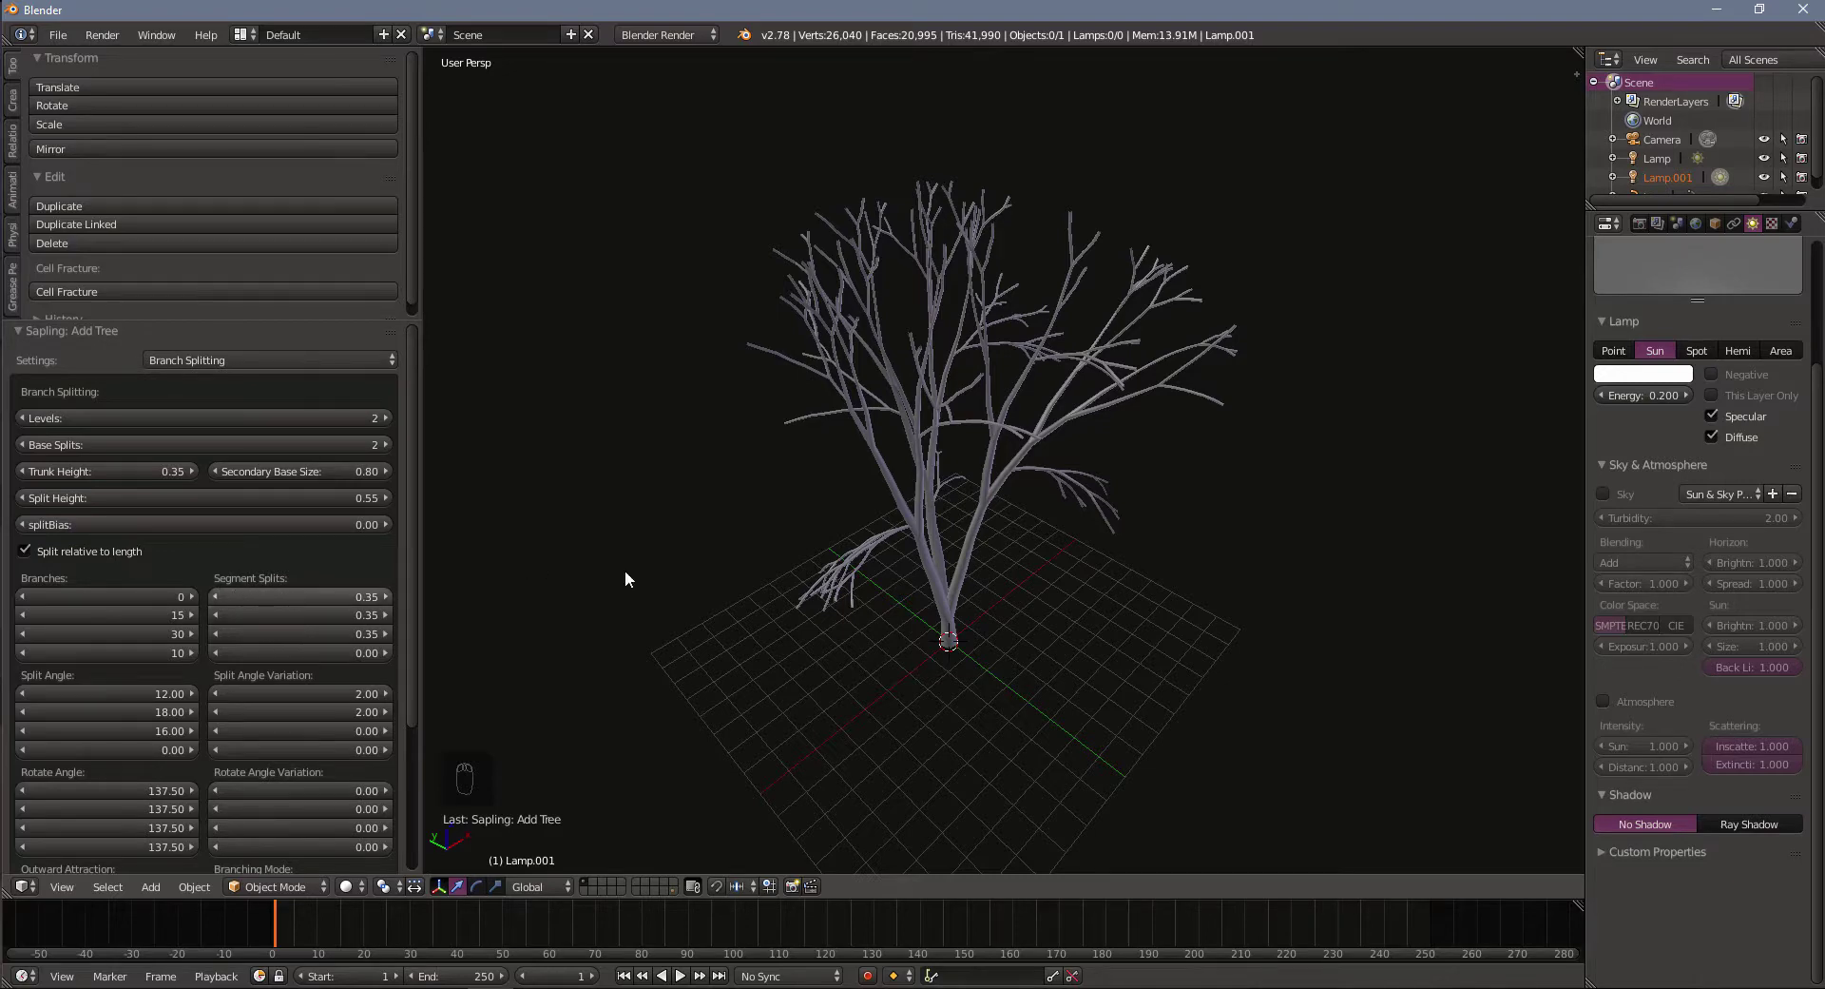
# Lower the first-level Segment Splits to 0.14
pyautogui.scroll(2, 534, 587)
pyautogui.scroll(2, 533, 587)
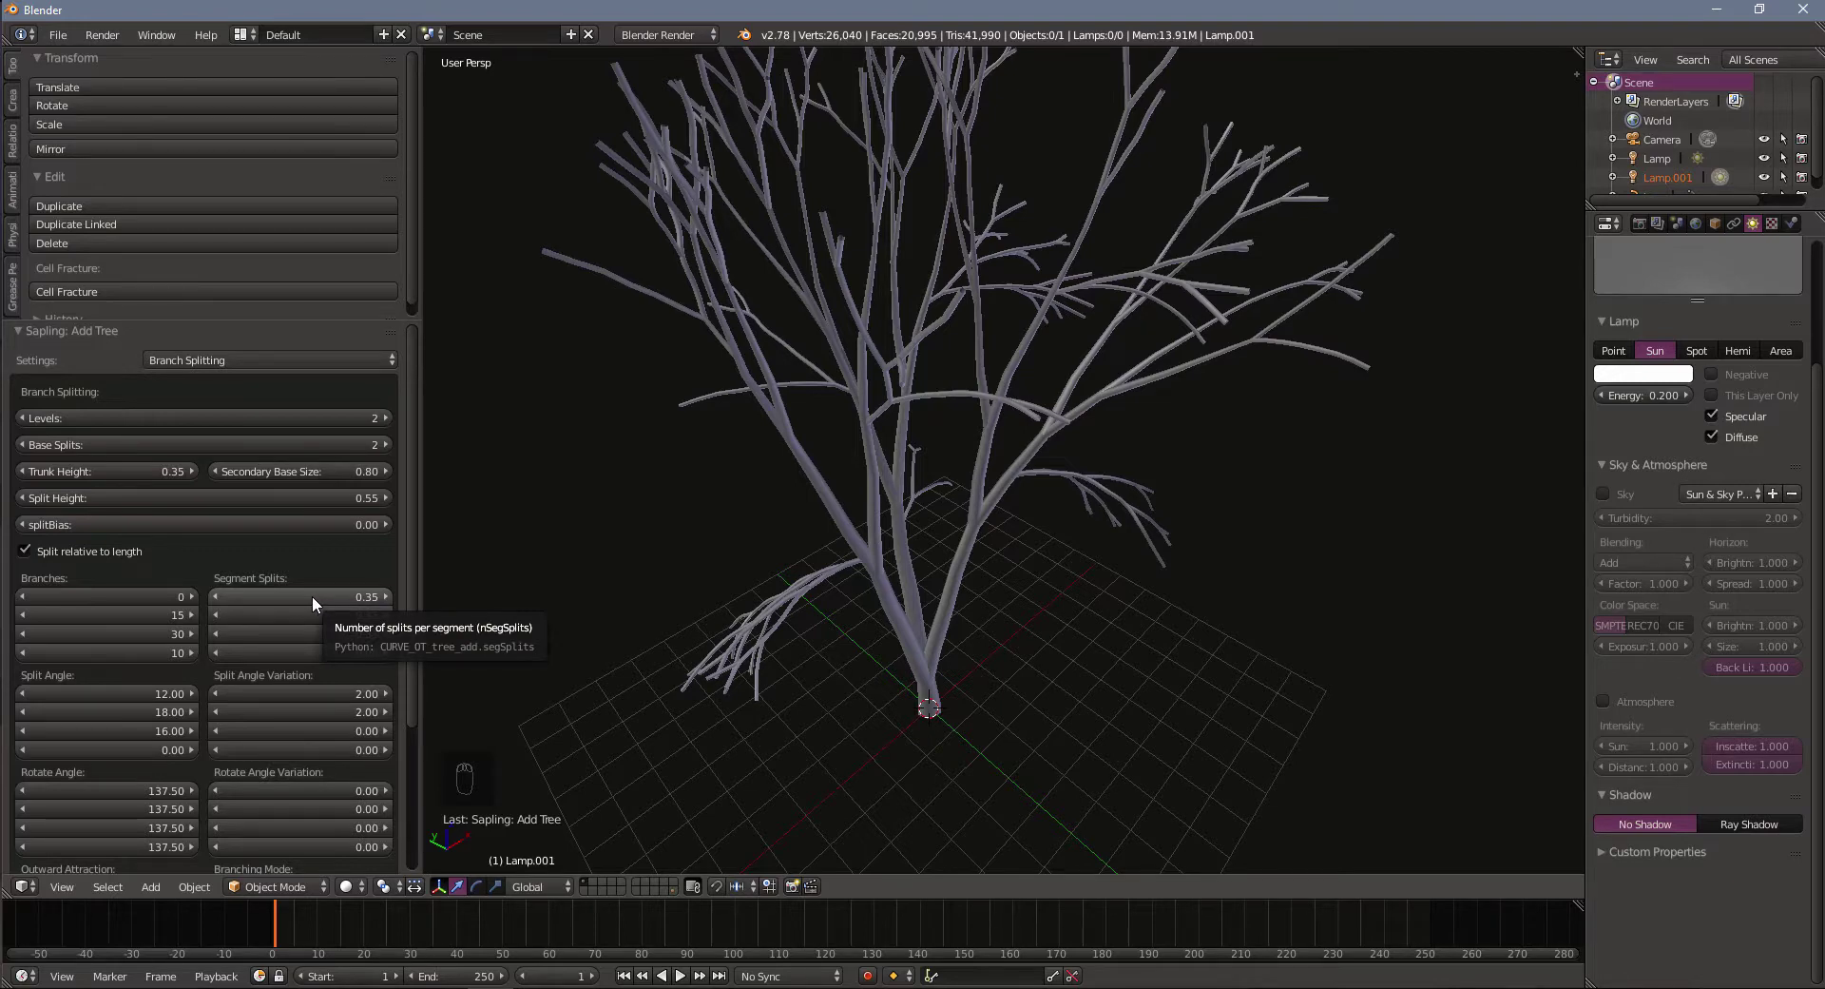
pyautogui.moveTo(312, 595); pyautogui.dragTo(266, 595)
pyautogui.scroll(-5, 1126, 436)
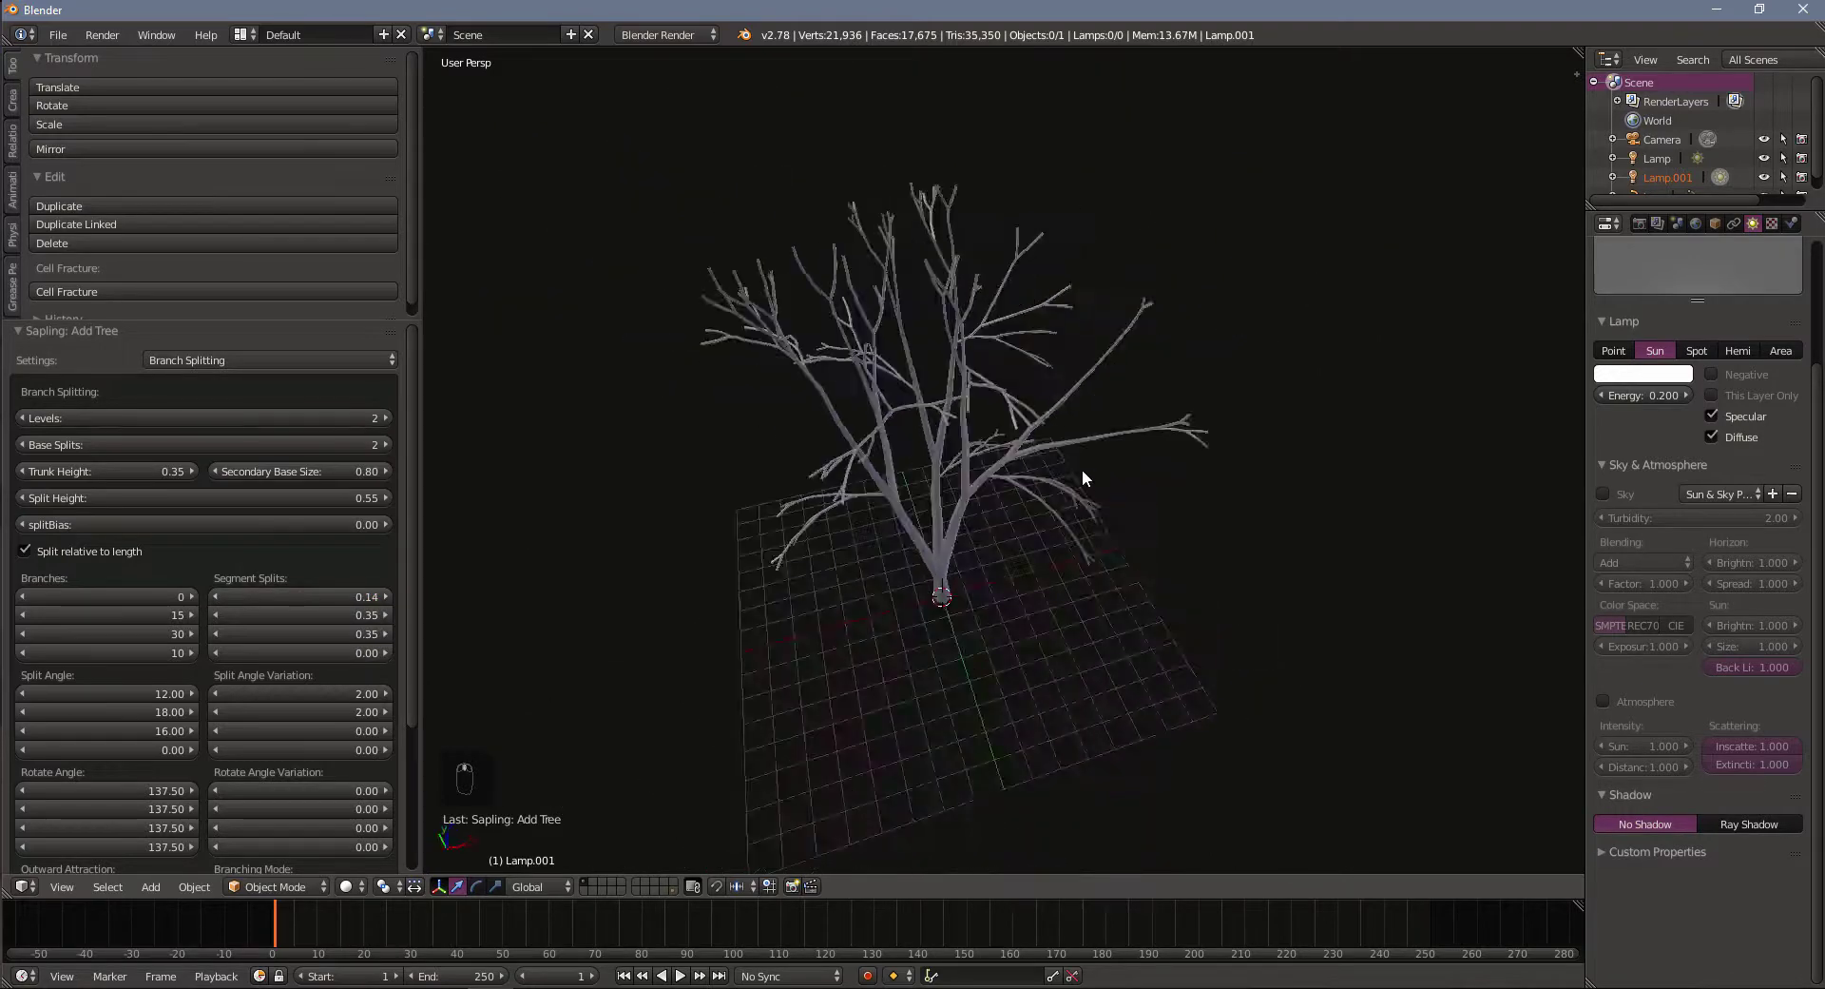
pyautogui.moveTo(1024, 430); pyautogui.dragTo(1196, 418, button='middle')
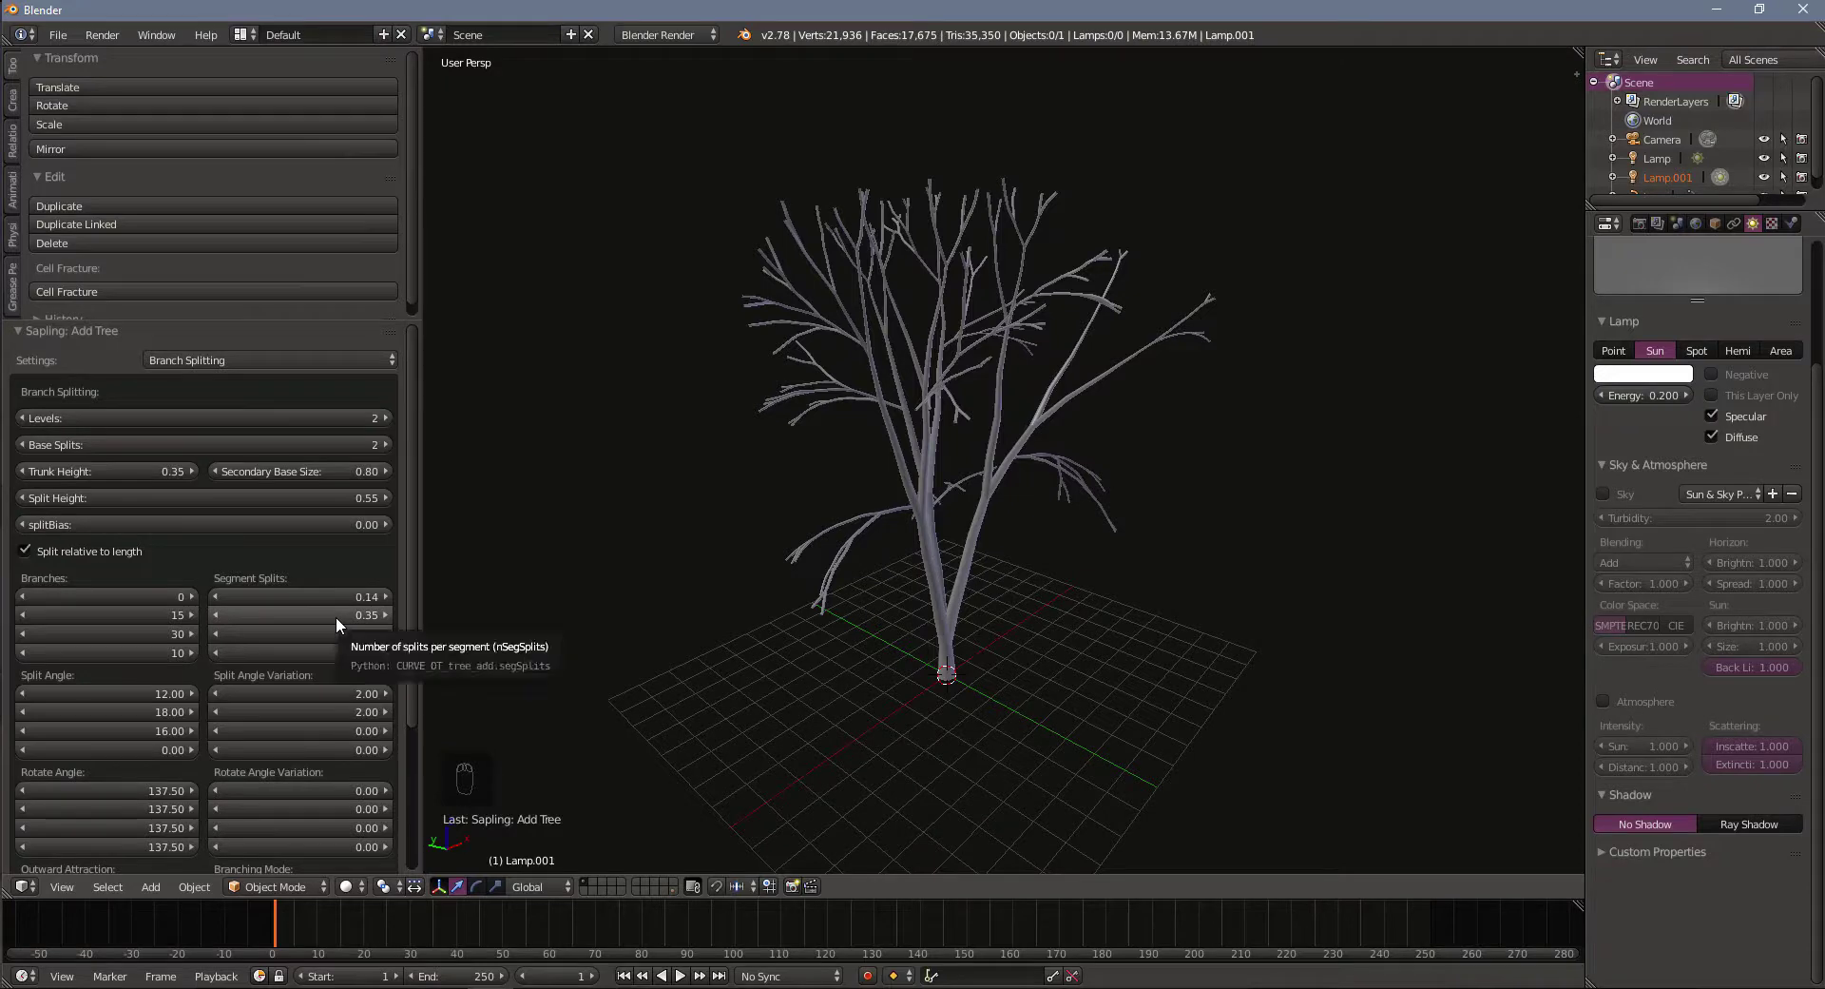
# Lower the second-level Segment Splits to 0.02
pyautogui.moveTo(334, 615); pyautogui.dragTo(289, 615)
pyautogui.moveTo(1236, 496); pyautogui.dragTo(1055, 460, button='middle')
pyautogui.moveTo(219, 616); pyautogui.dragTo(181, 616)
pyautogui.click(217, 616)
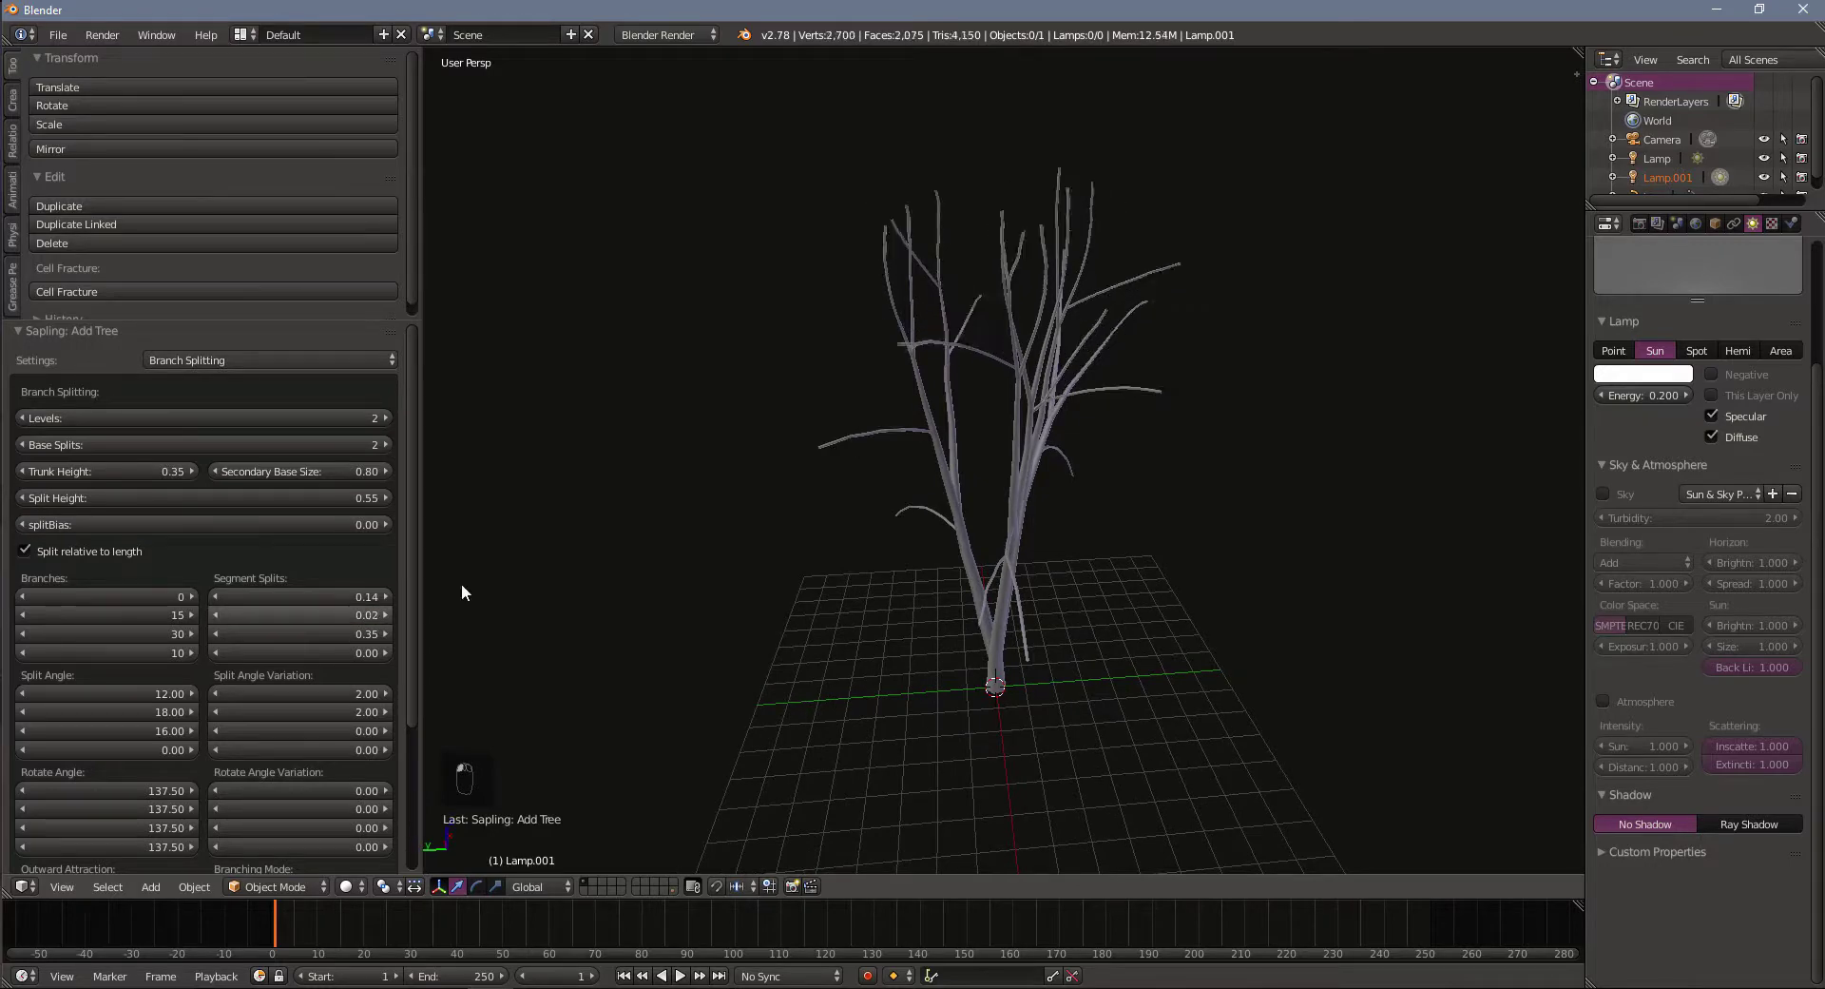
pyautogui.moveTo(1087, 458); pyautogui.dragTo(1037, 514, button='middle')
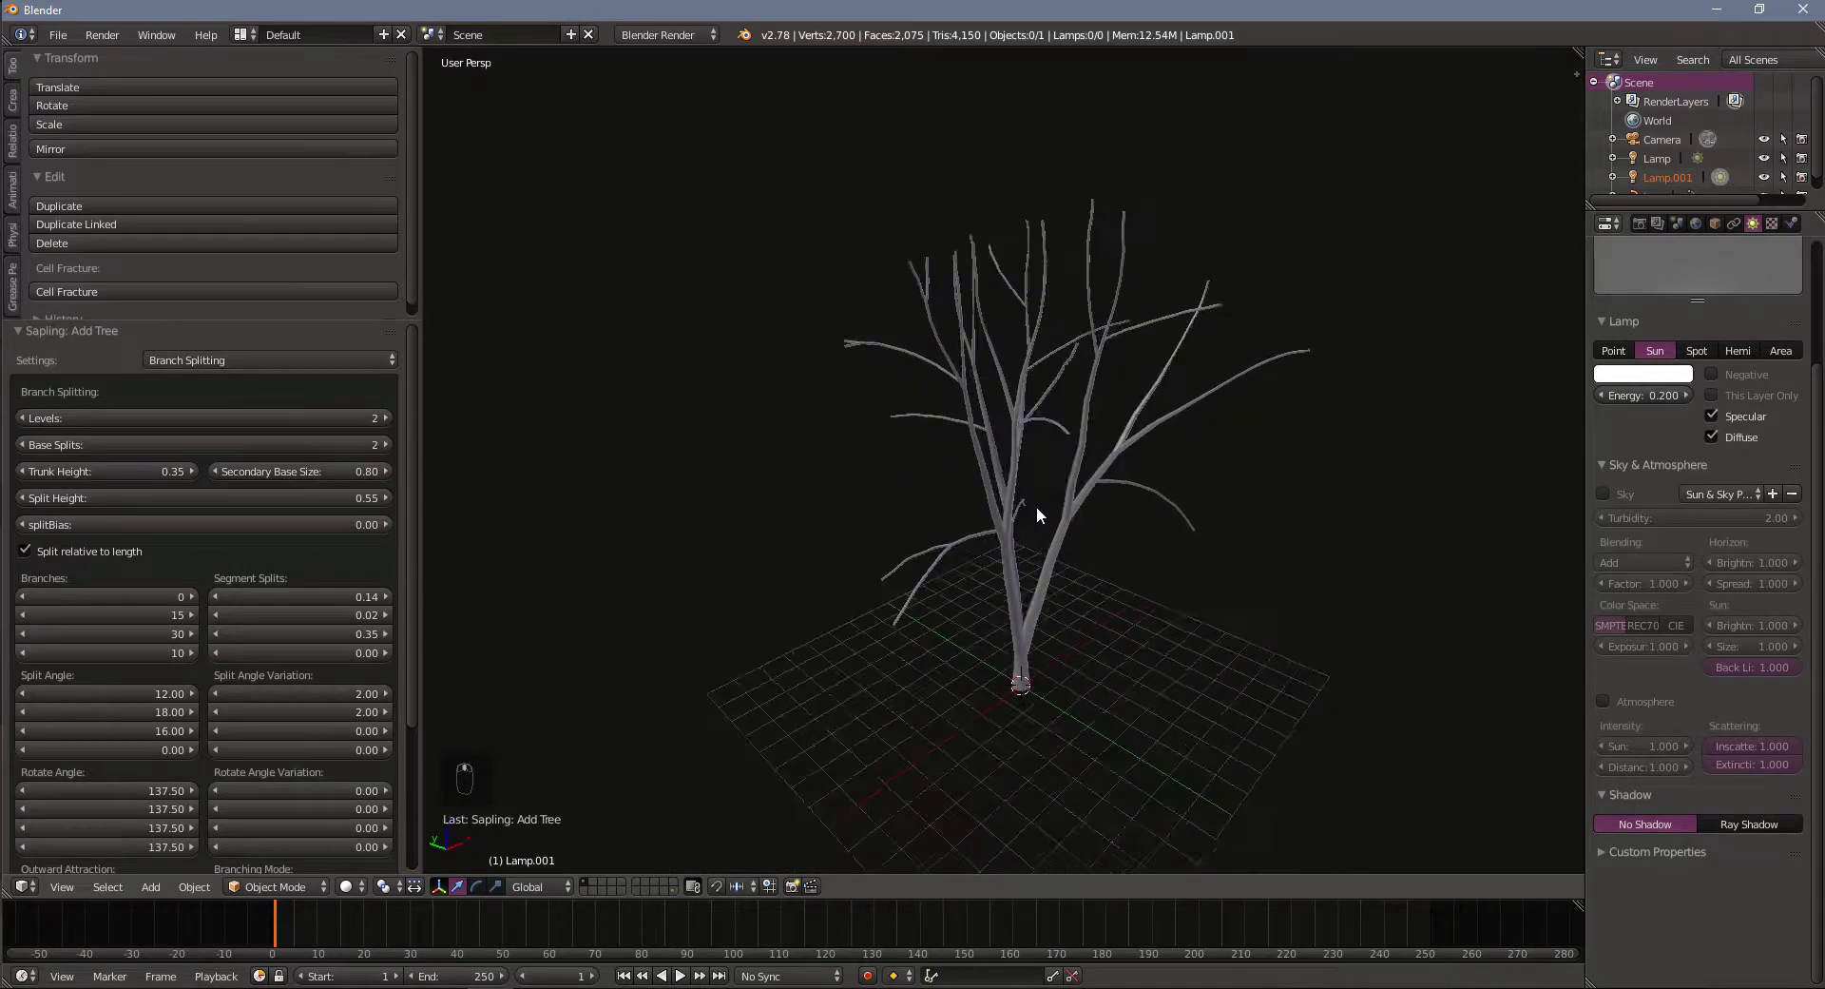
# Show the Branch Growth settings page and orbit around the tree
pyautogui.click(215, 365)
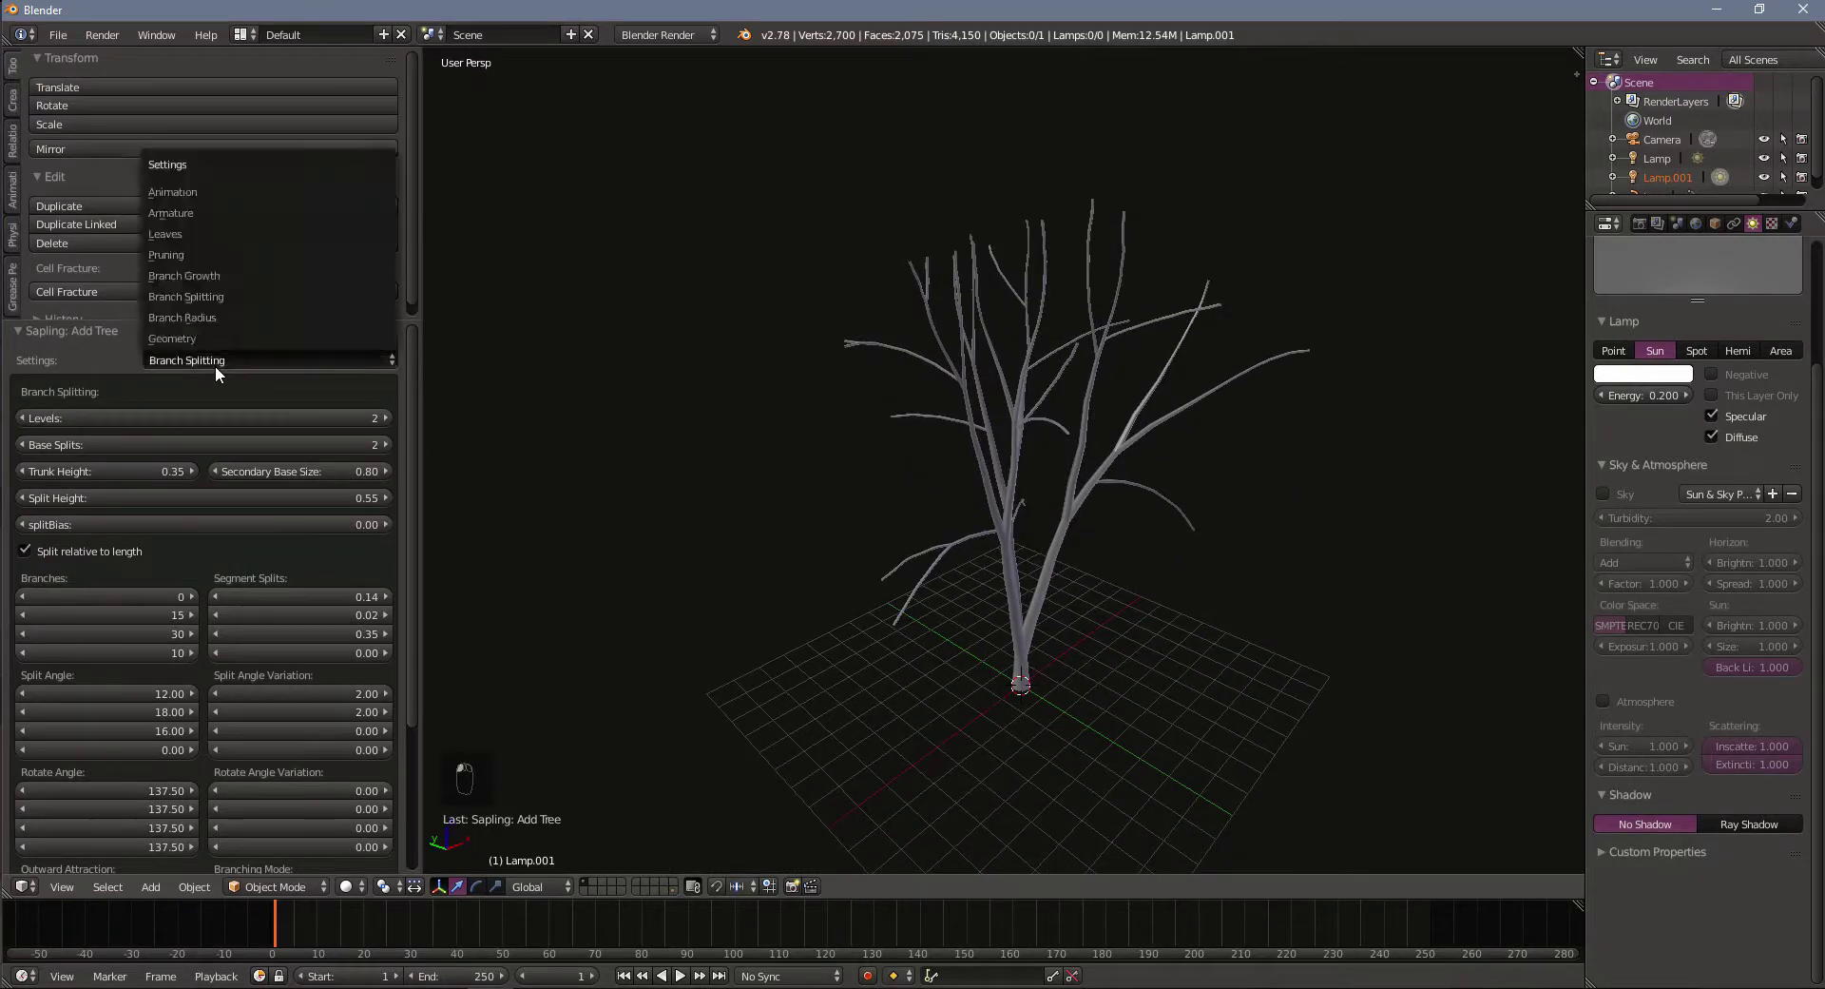
pyautogui.click(190, 275)
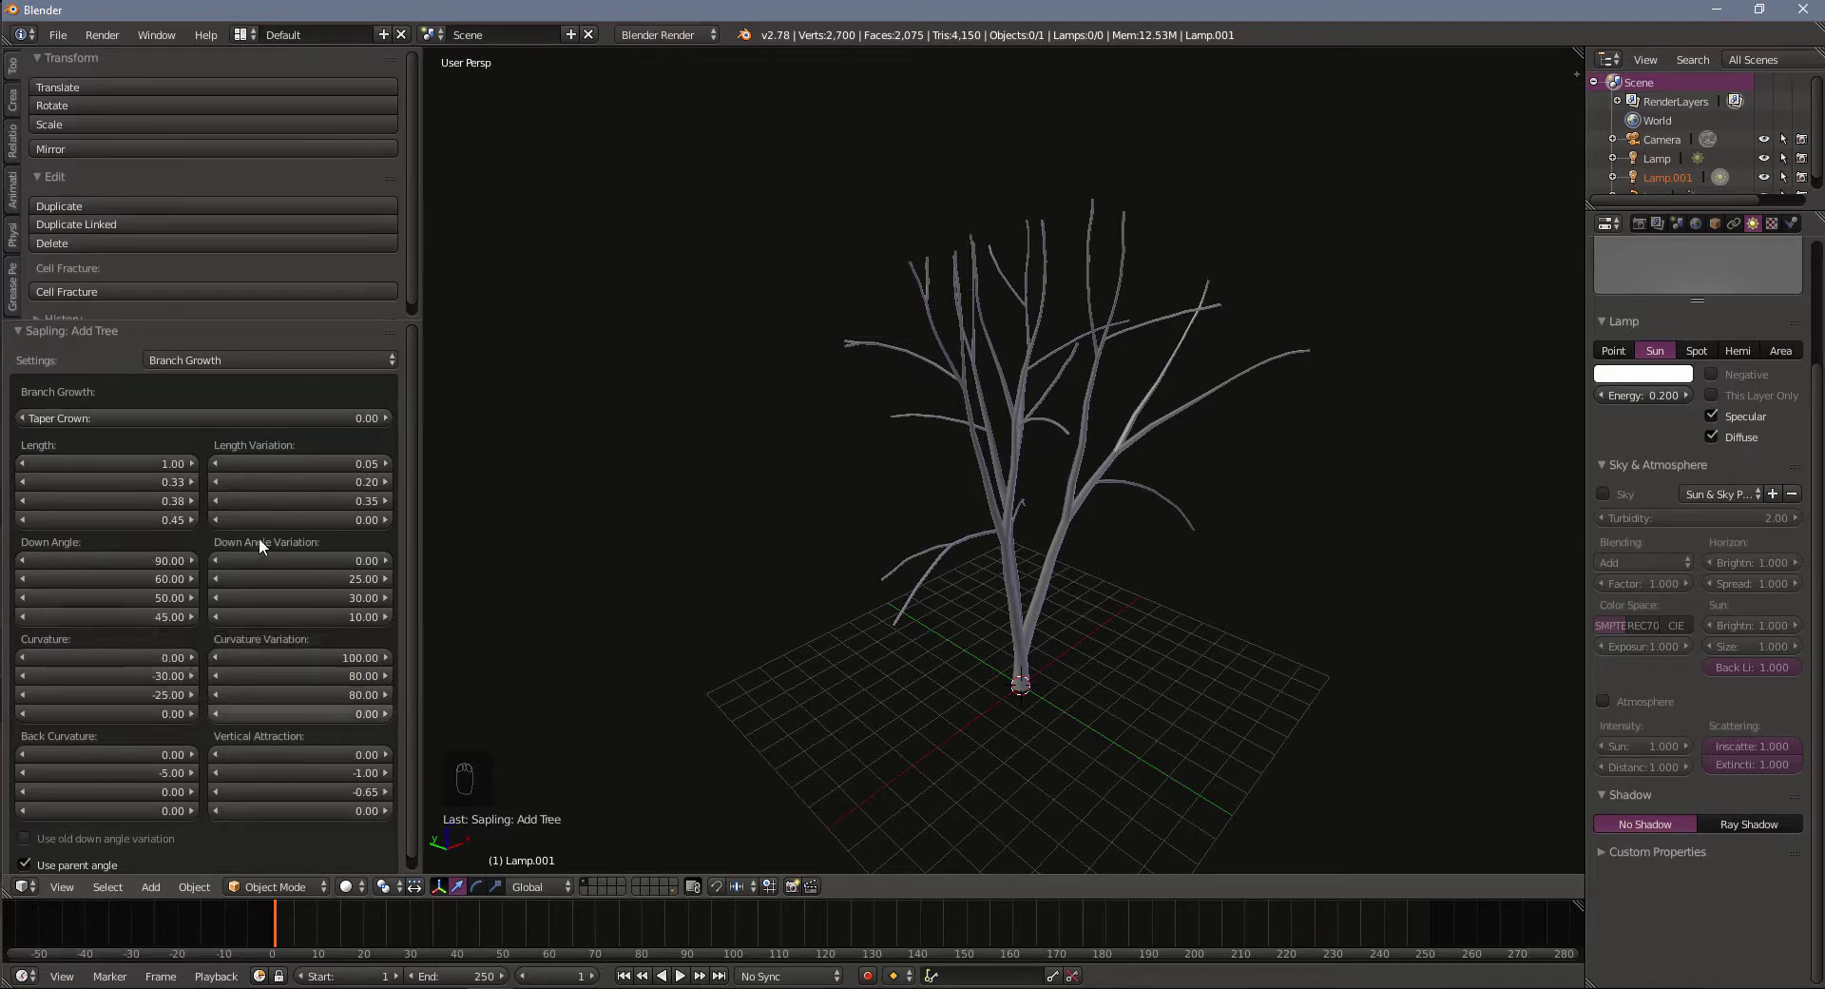
pyautogui.moveTo(829, 537); pyautogui.dragTo(704, 537, button='middle')
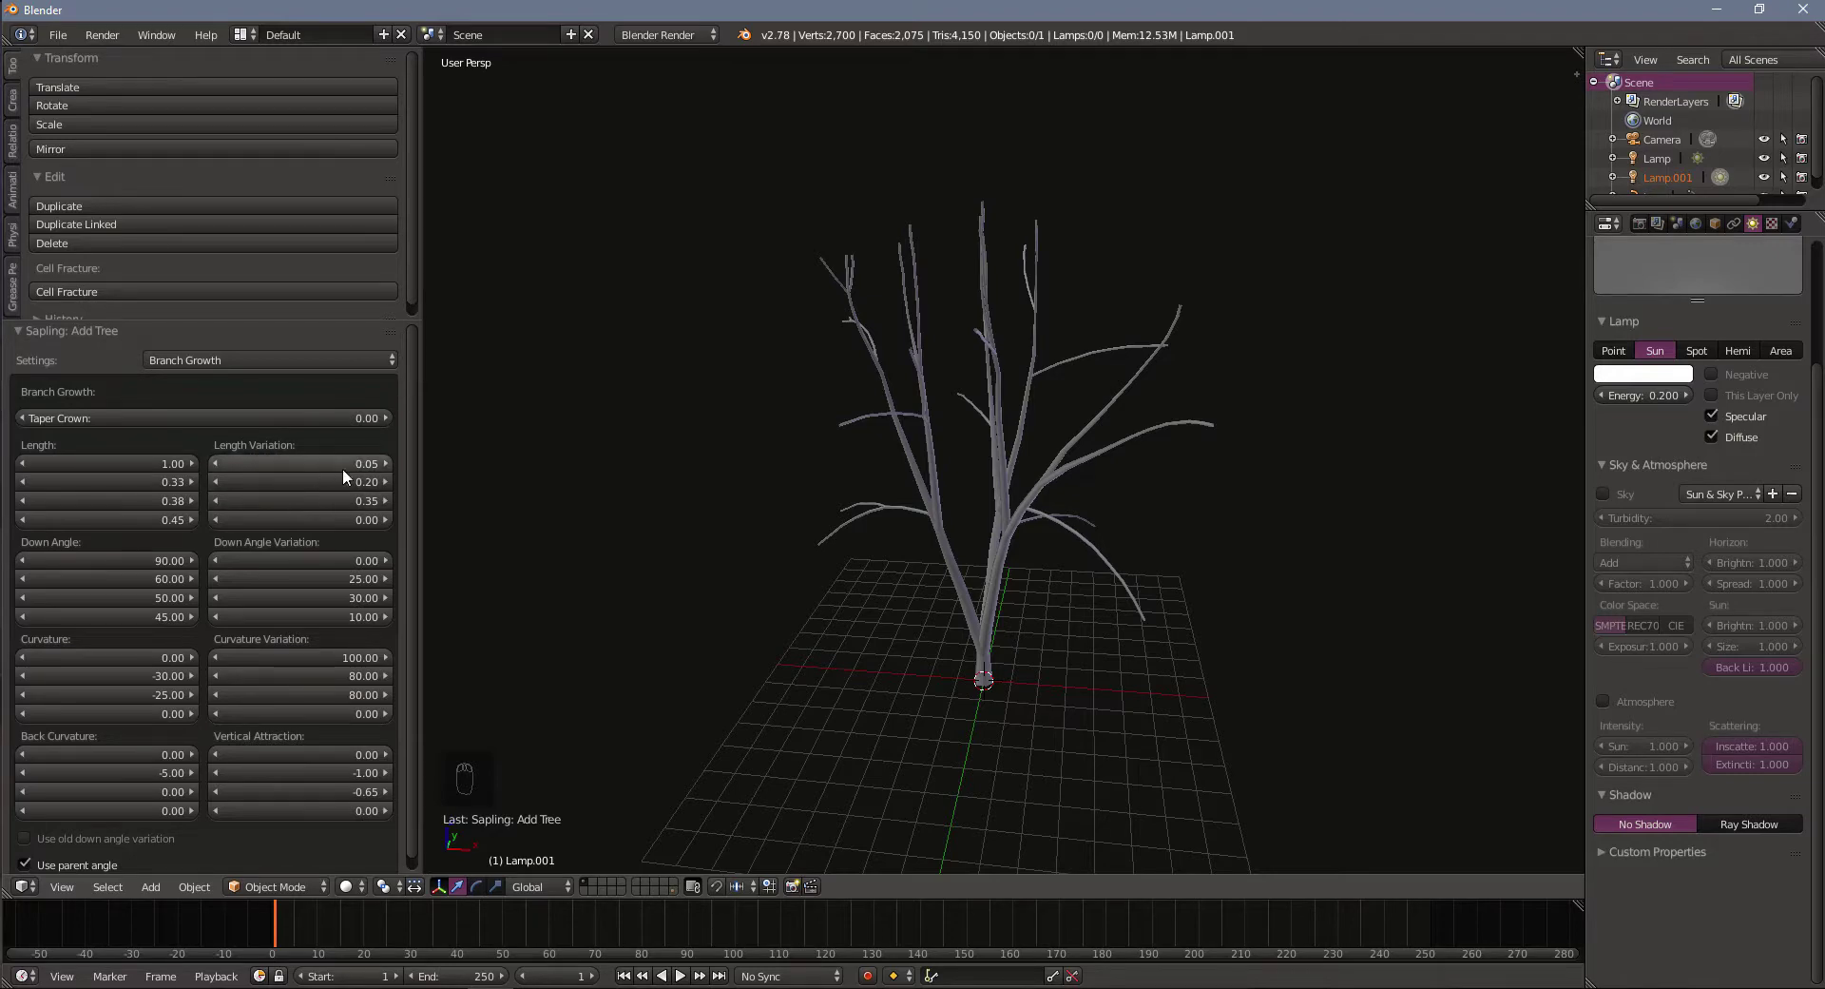
pyautogui.moveTo(1097, 544); pyautogui.dragTo(1018, 538, button='middle')
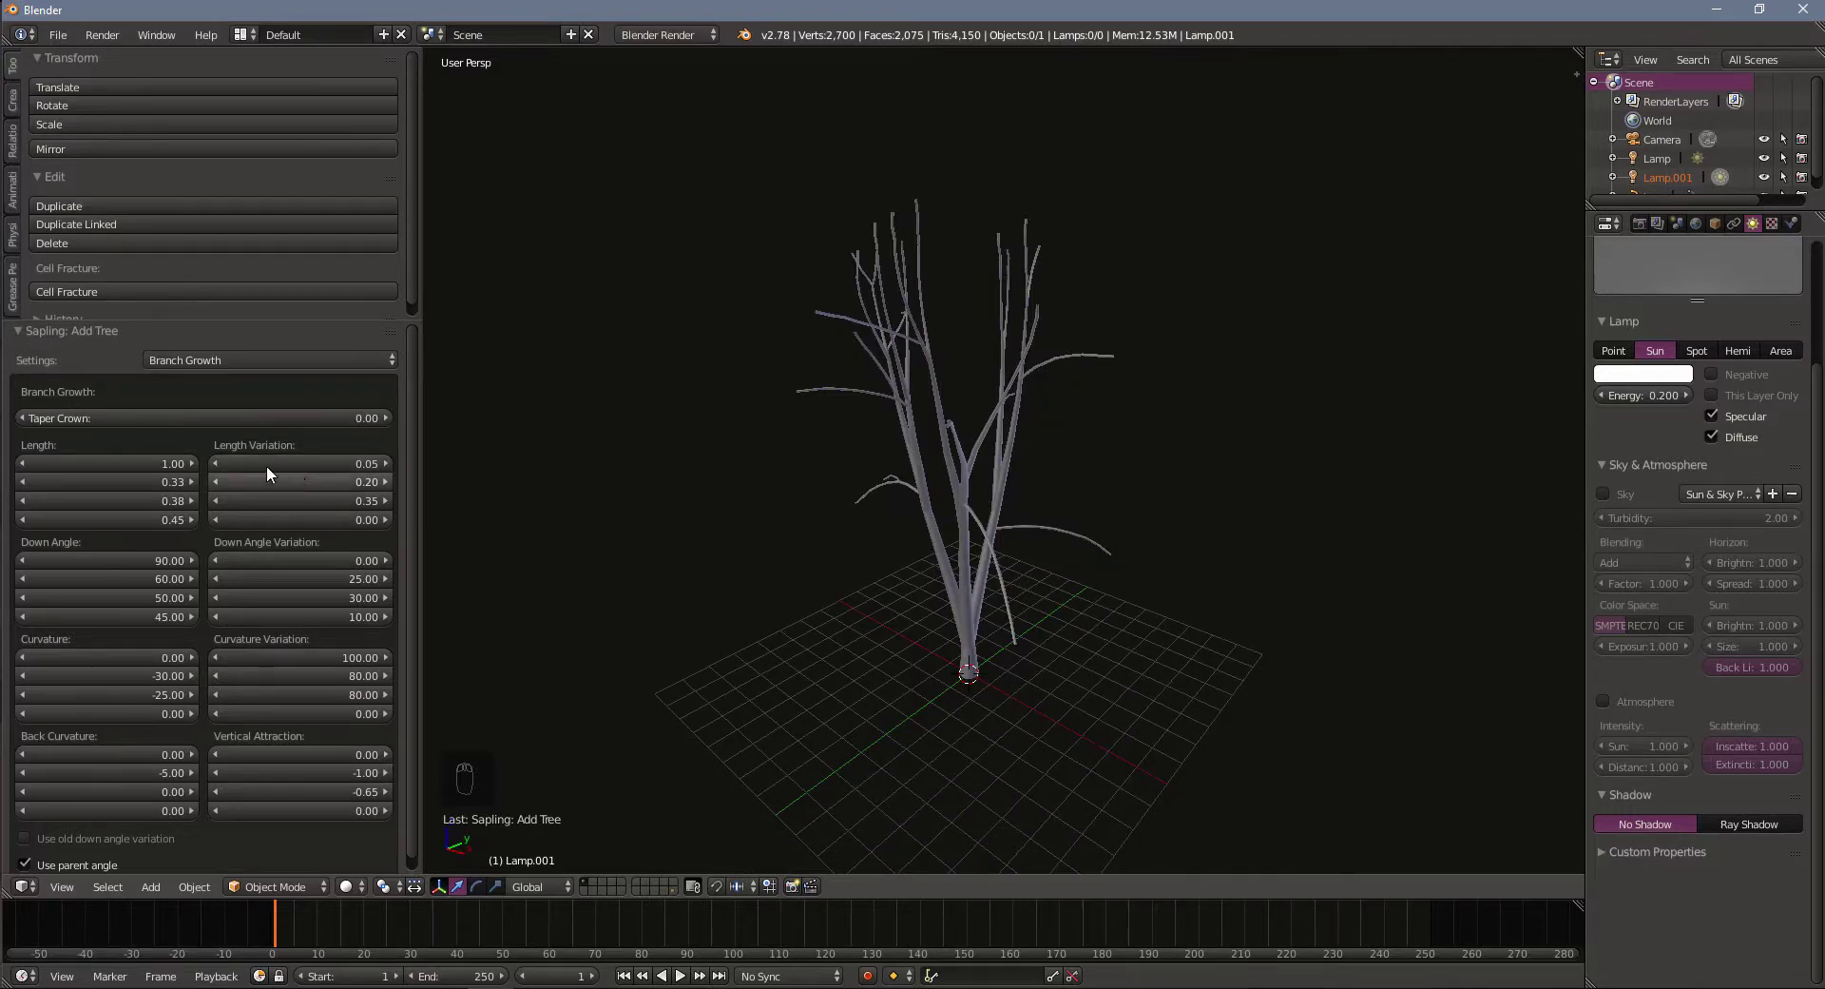
# Raise the first Length Variation from 0.05 to 0.14
pyautogui.moveTo(1108, 550); pyautogui.dragTo(950, 532, button='middle')
pyautogui.moveTo(384, 463); pyautogui.dragTo(422, 463)
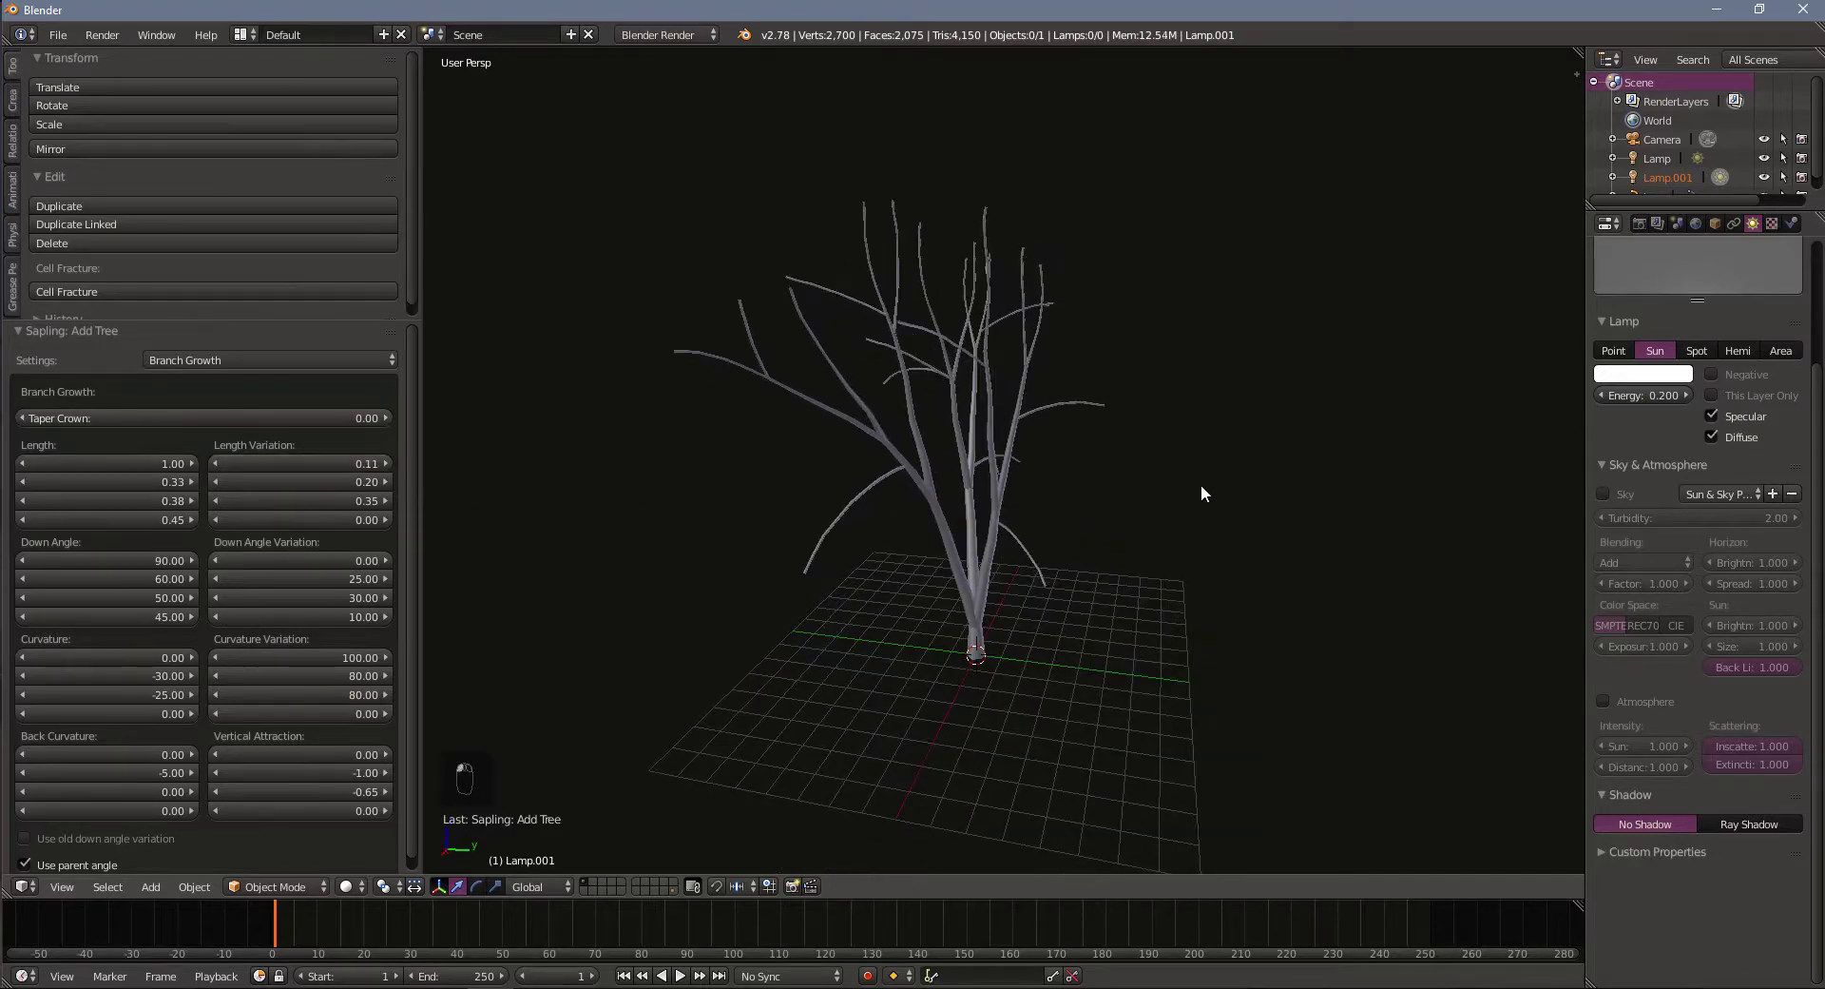
pyautogui.moveTo(1185, 483); pyautogui.dragTo(585, 442, button='middle')
pyautogui.click(388, 462)
pyautogui.moveTo(1123, 406); pyautogui.dragTo(1221, 473, button='middle')
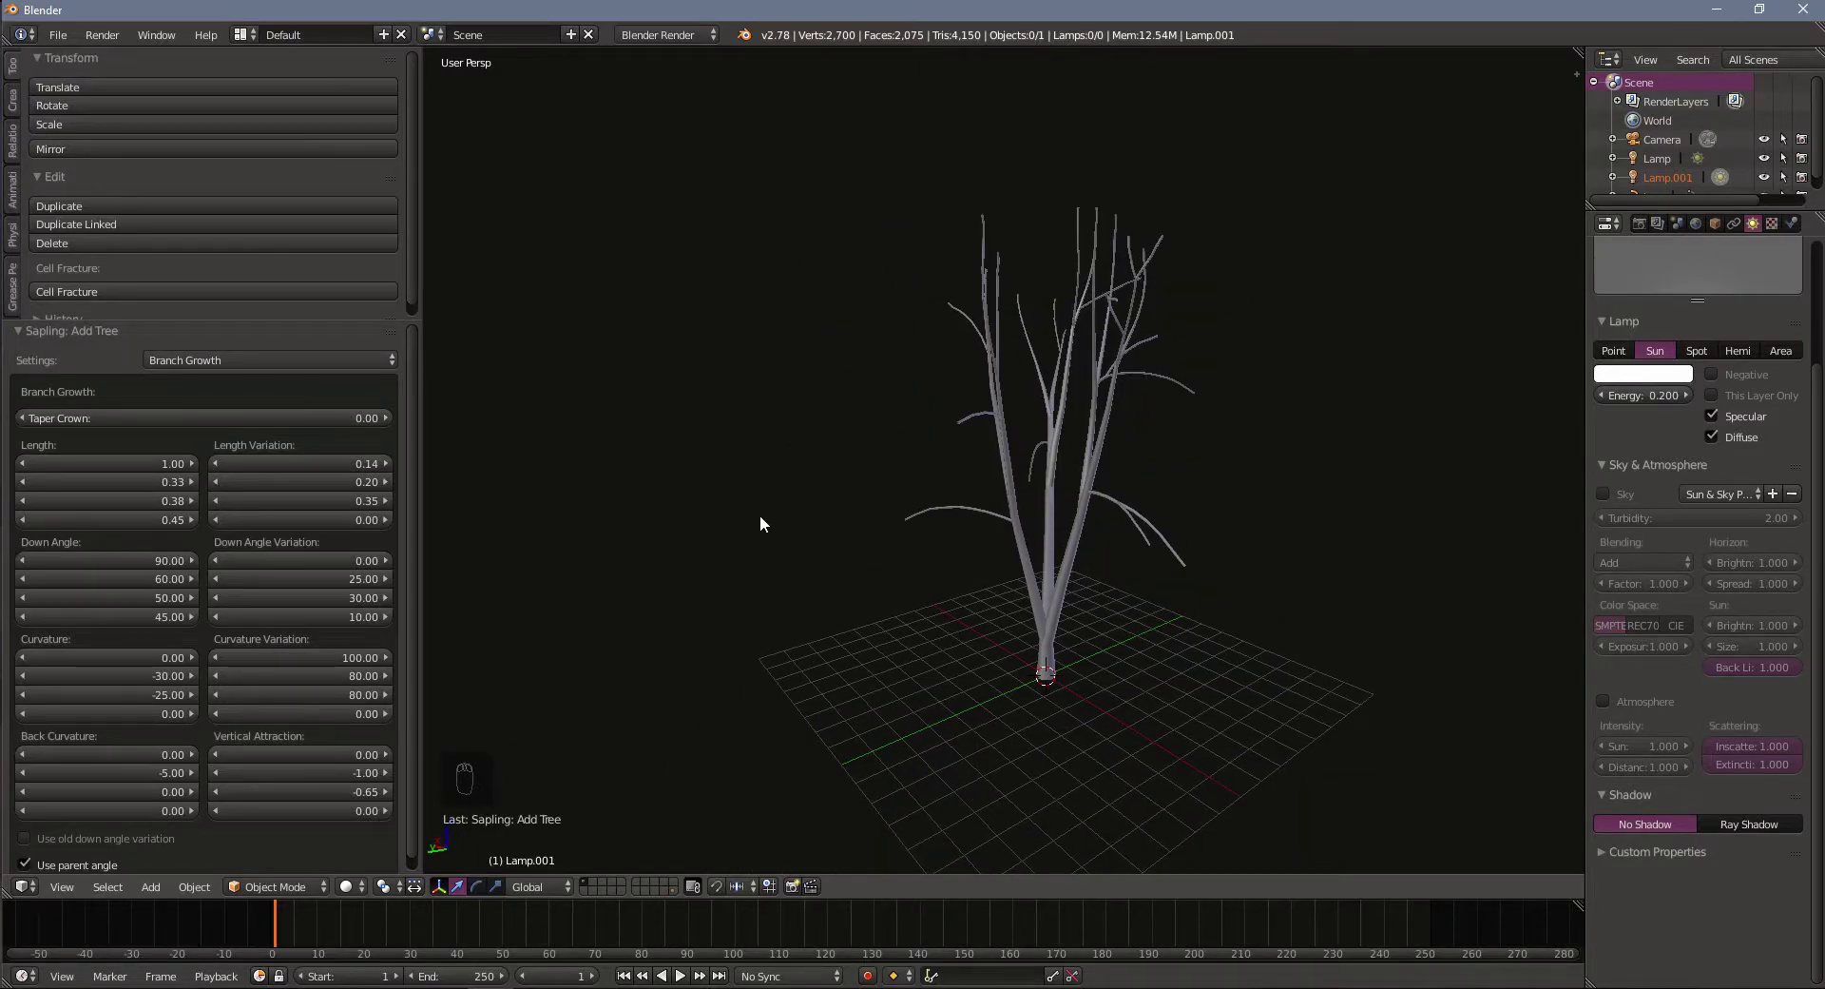
pyautogui.click(299, 361)
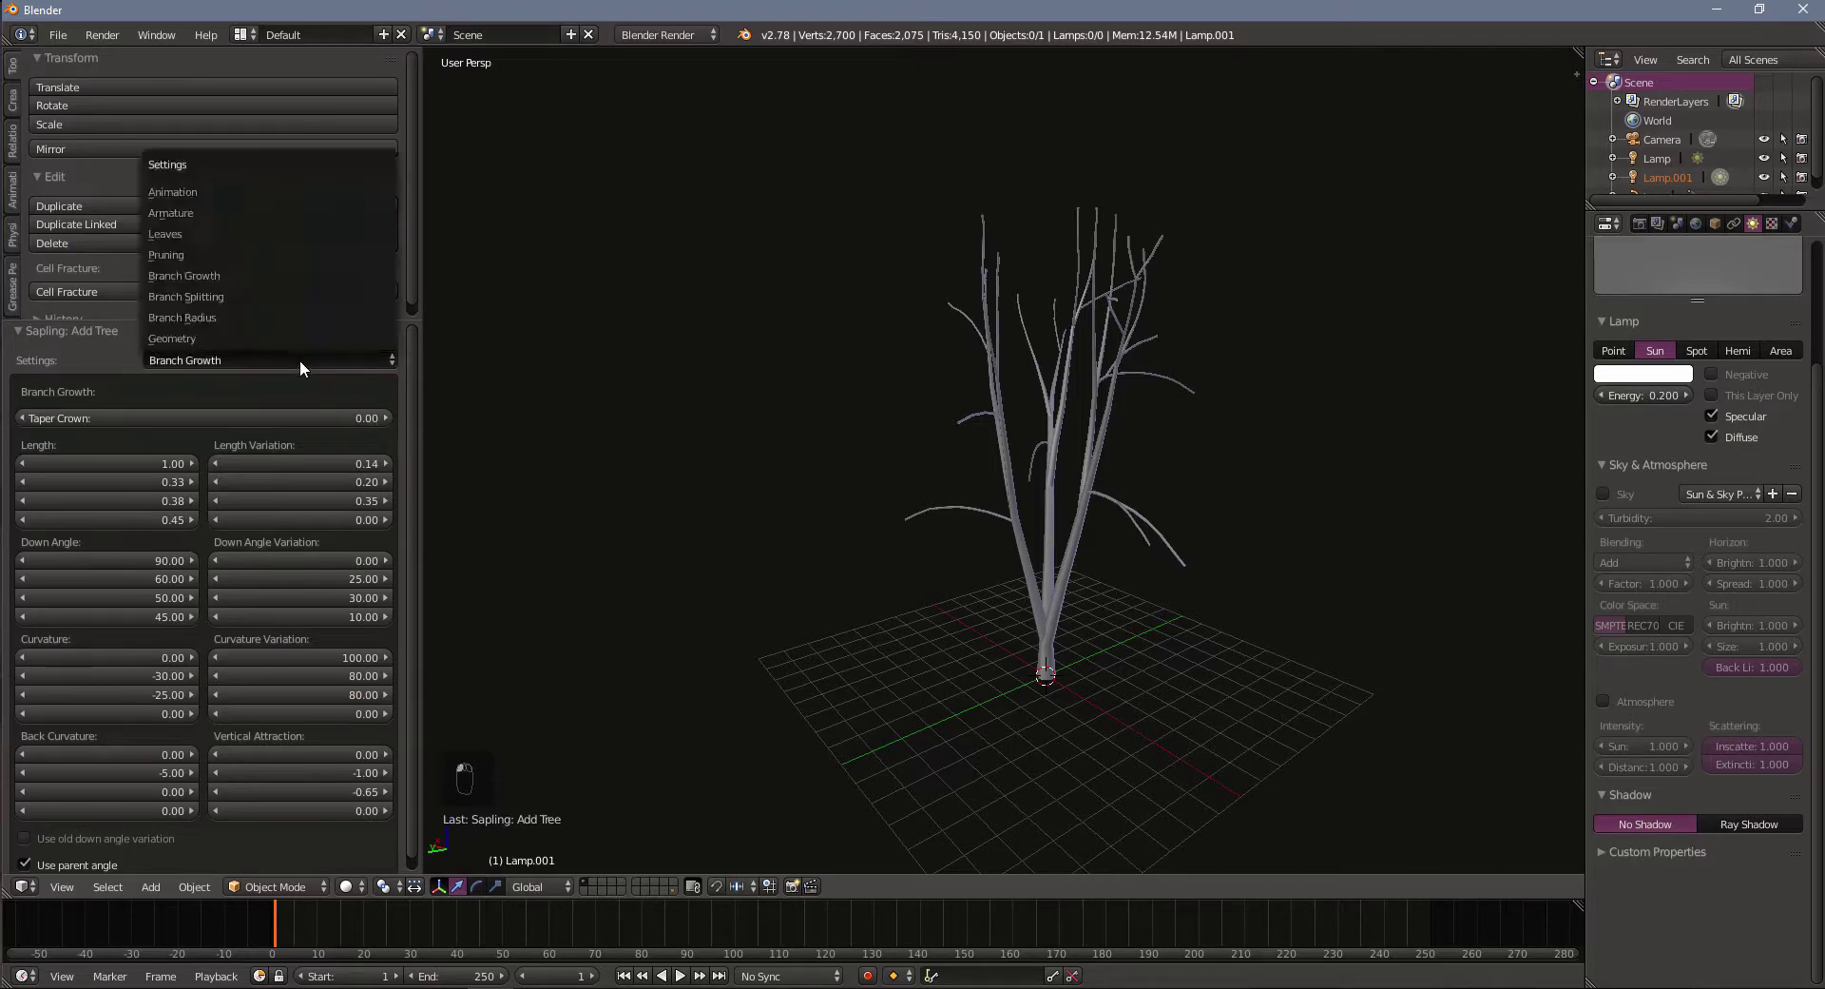
# Show the Pruning settings and turn Prune on to preview a pruned tree
pyautogui.click(181, 253)
pyautogui.moveTo(709, 425); pyautogui.dragTo(744, 477, button='middle')
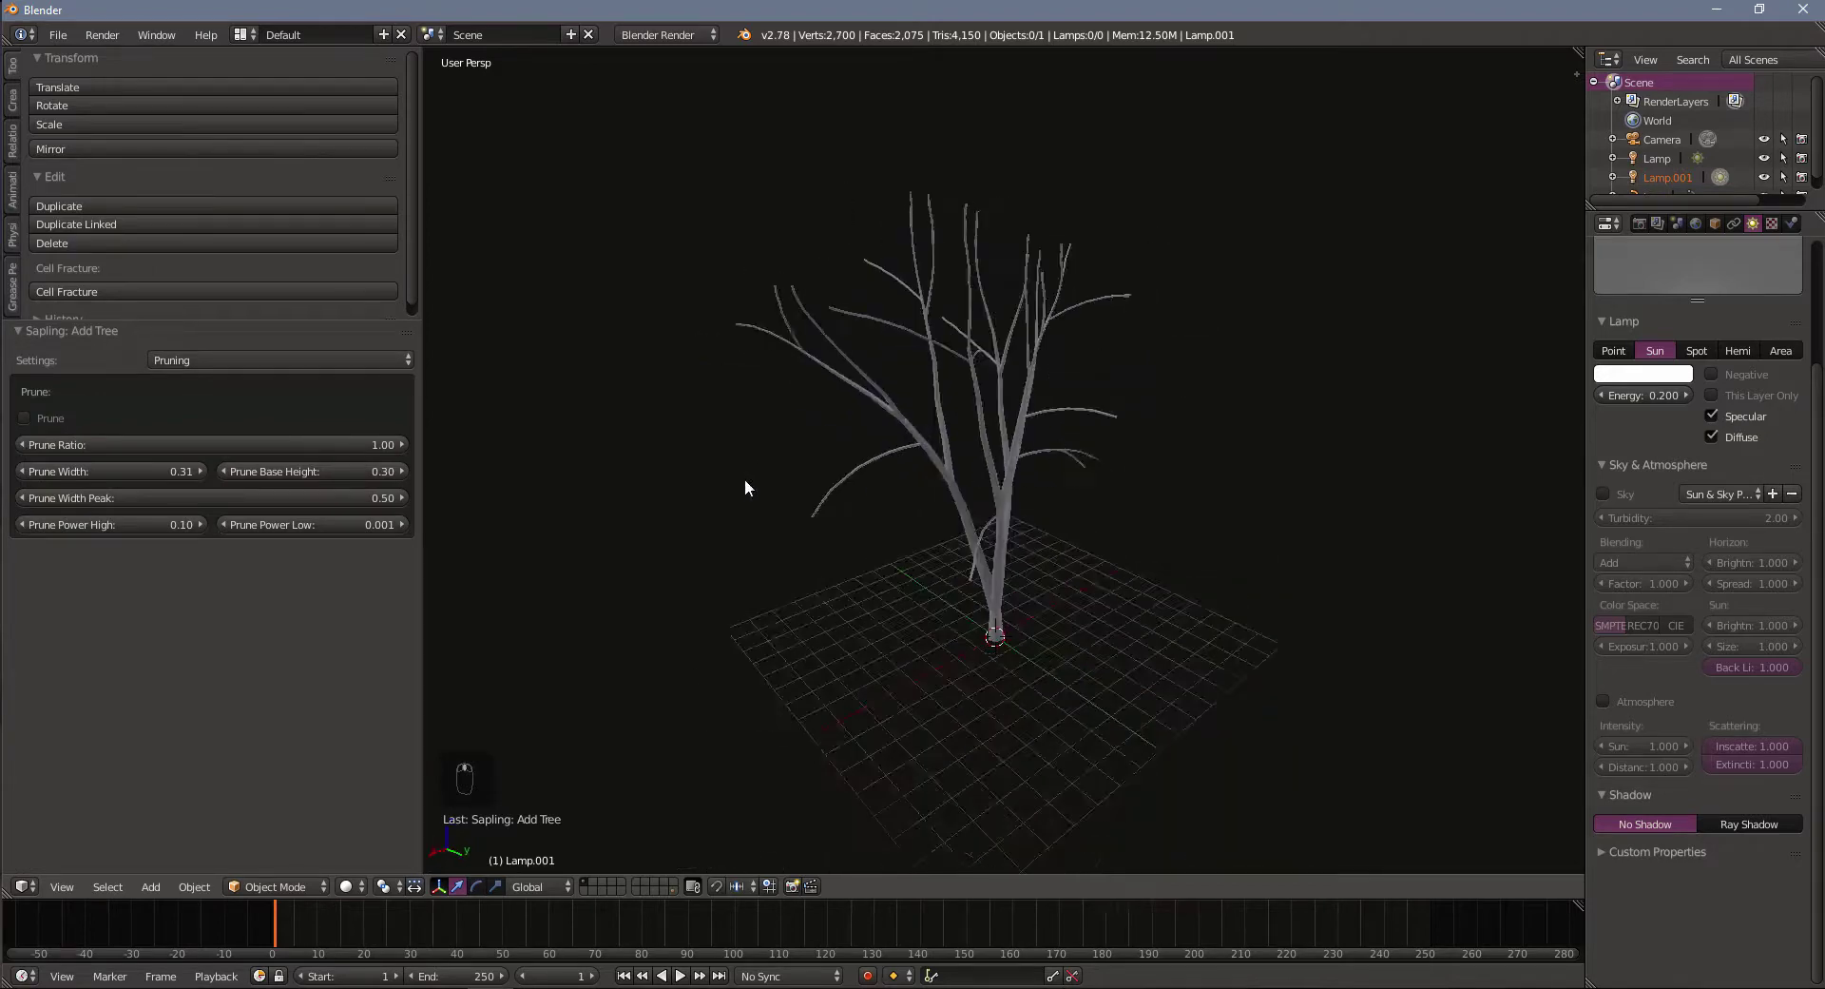
pyautogui.click(26, 418)
pyautogui.moveTo(1055, 480); pyautogui.dragTo(1157, 460, button='middle')
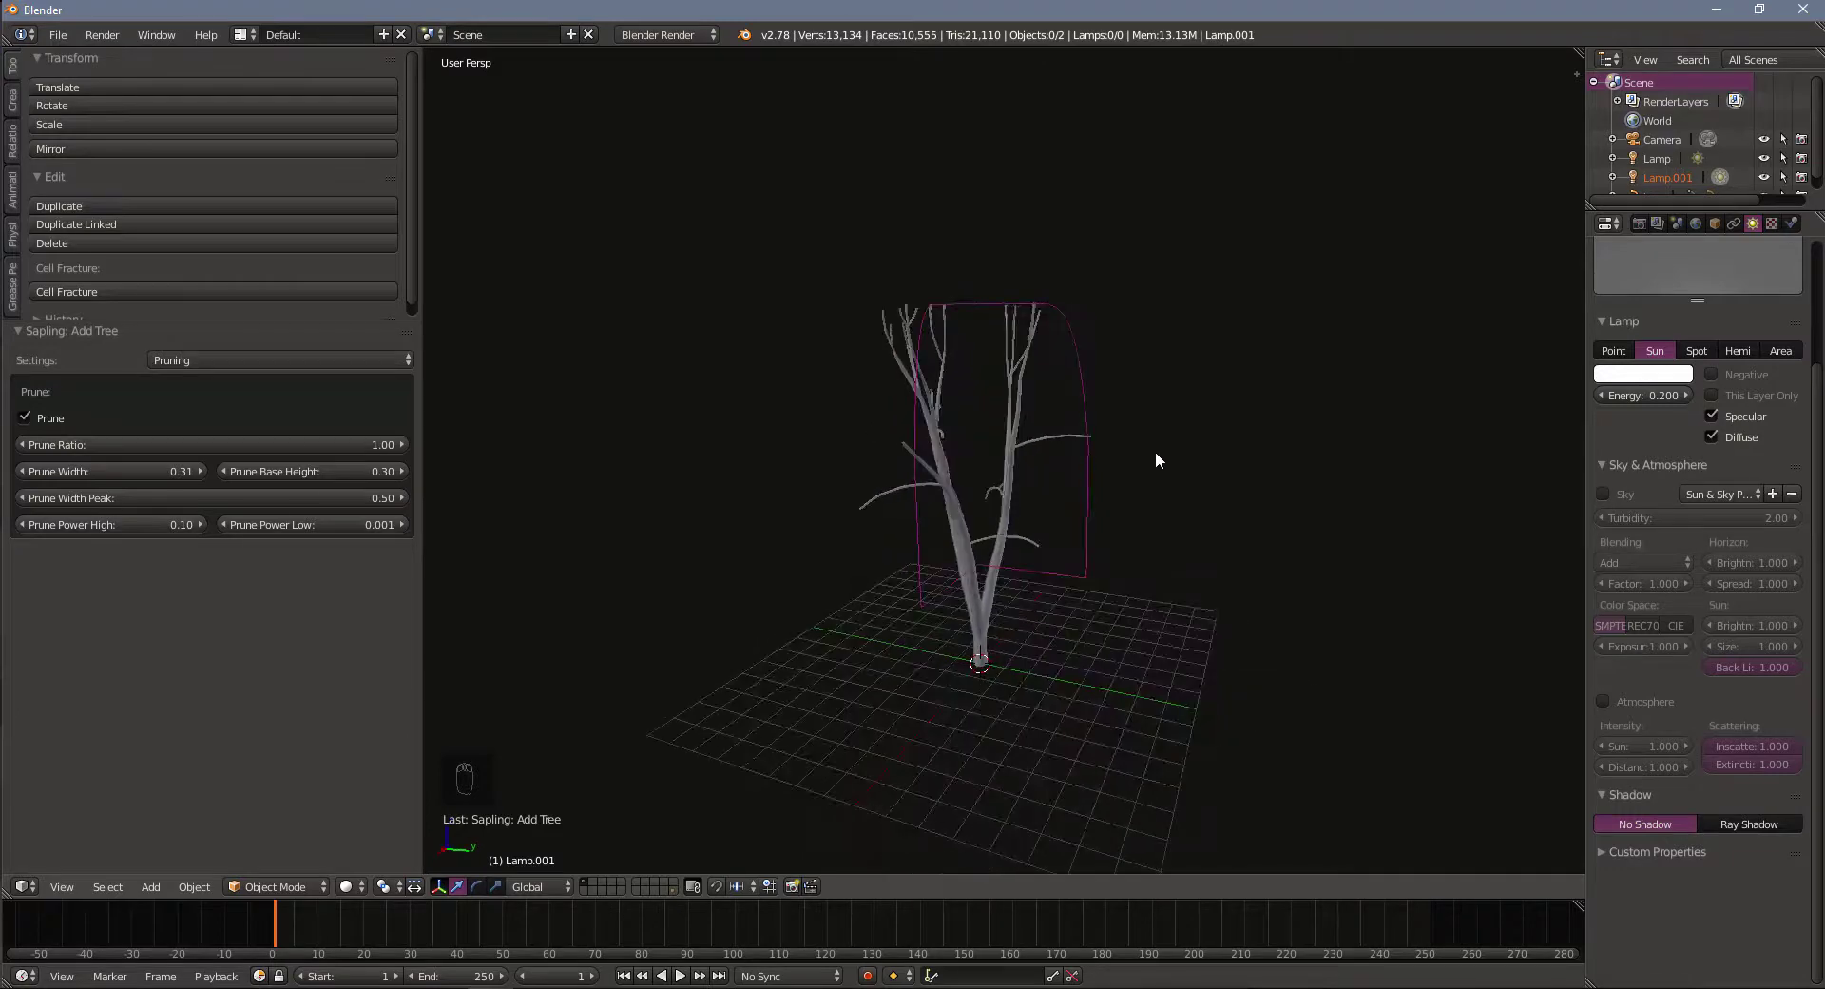
# Try a lower Prune Ratio, restore it to 1.00, then switch Prune back off
pyautogui.click(204, 444)
pyautogui.moveTo(203, 444); pyautogui.dragTo(175, 444)
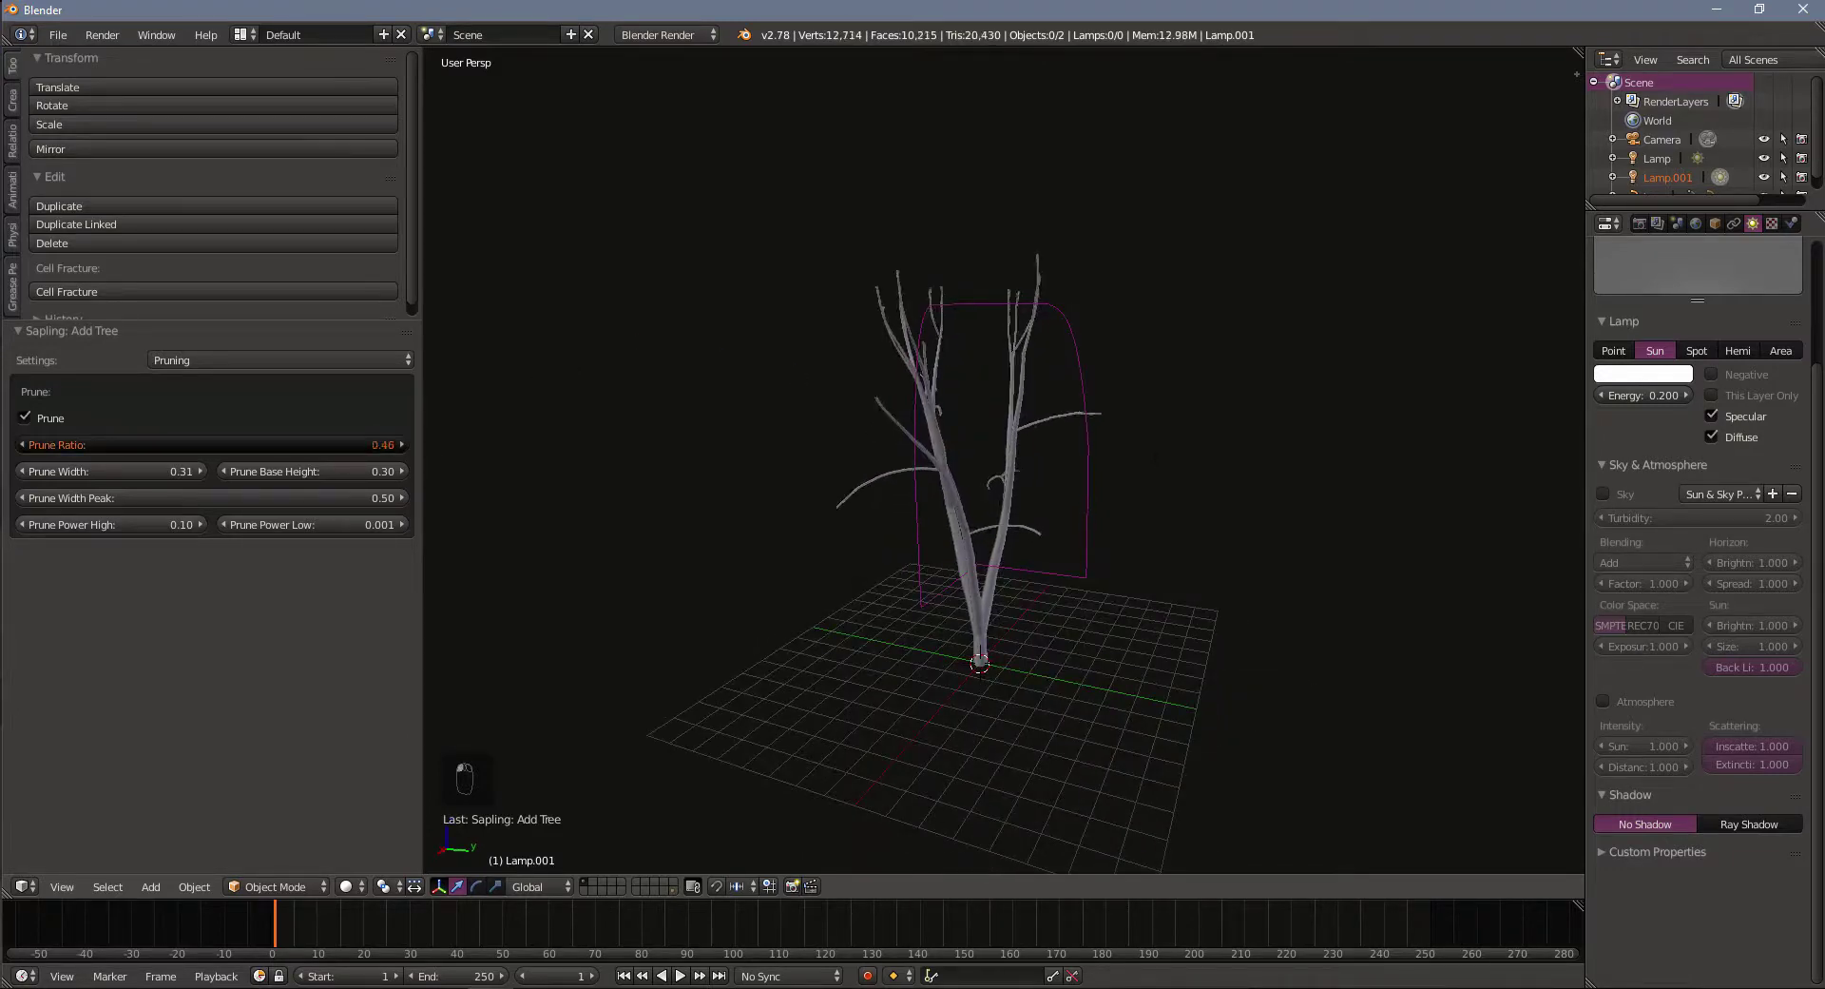
pyautogui.moveTo(214, 443); pyautogui.dragTo(361, 444)
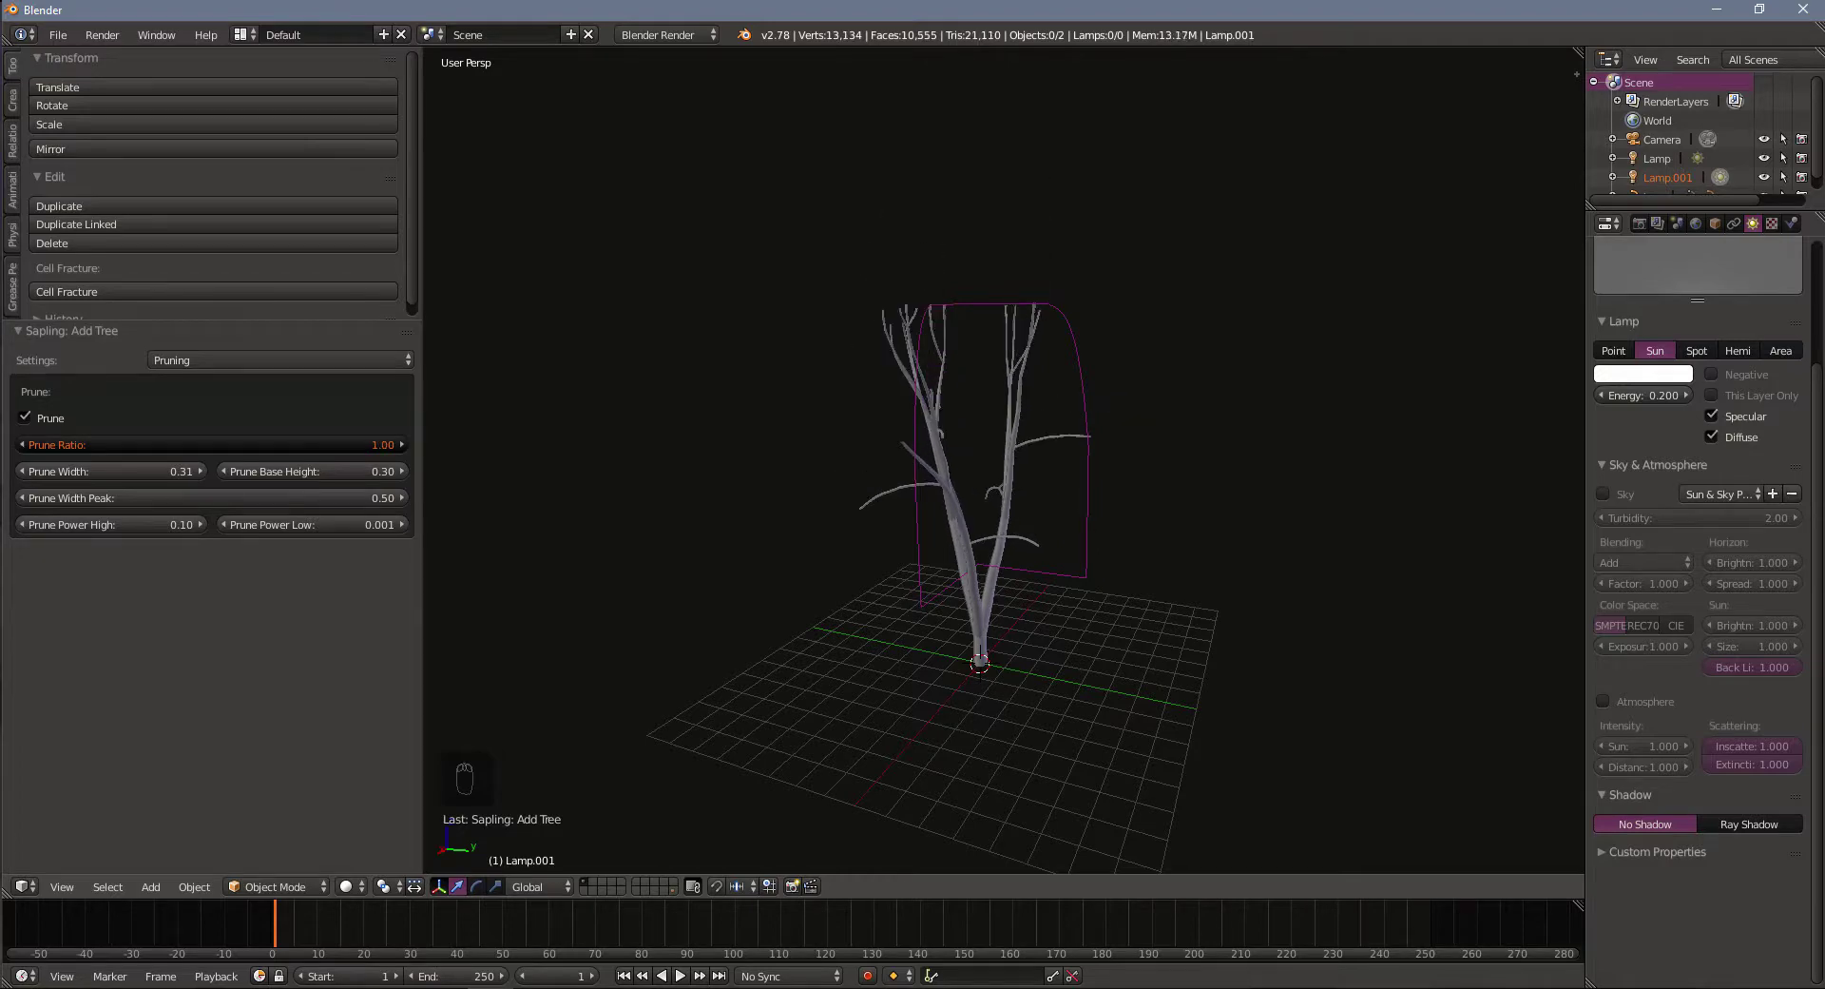
pyautogui.moveTo(1010, 567); pyautogui.dragTo(793, 547, button='middle')
pyautogui.click(25, 417)
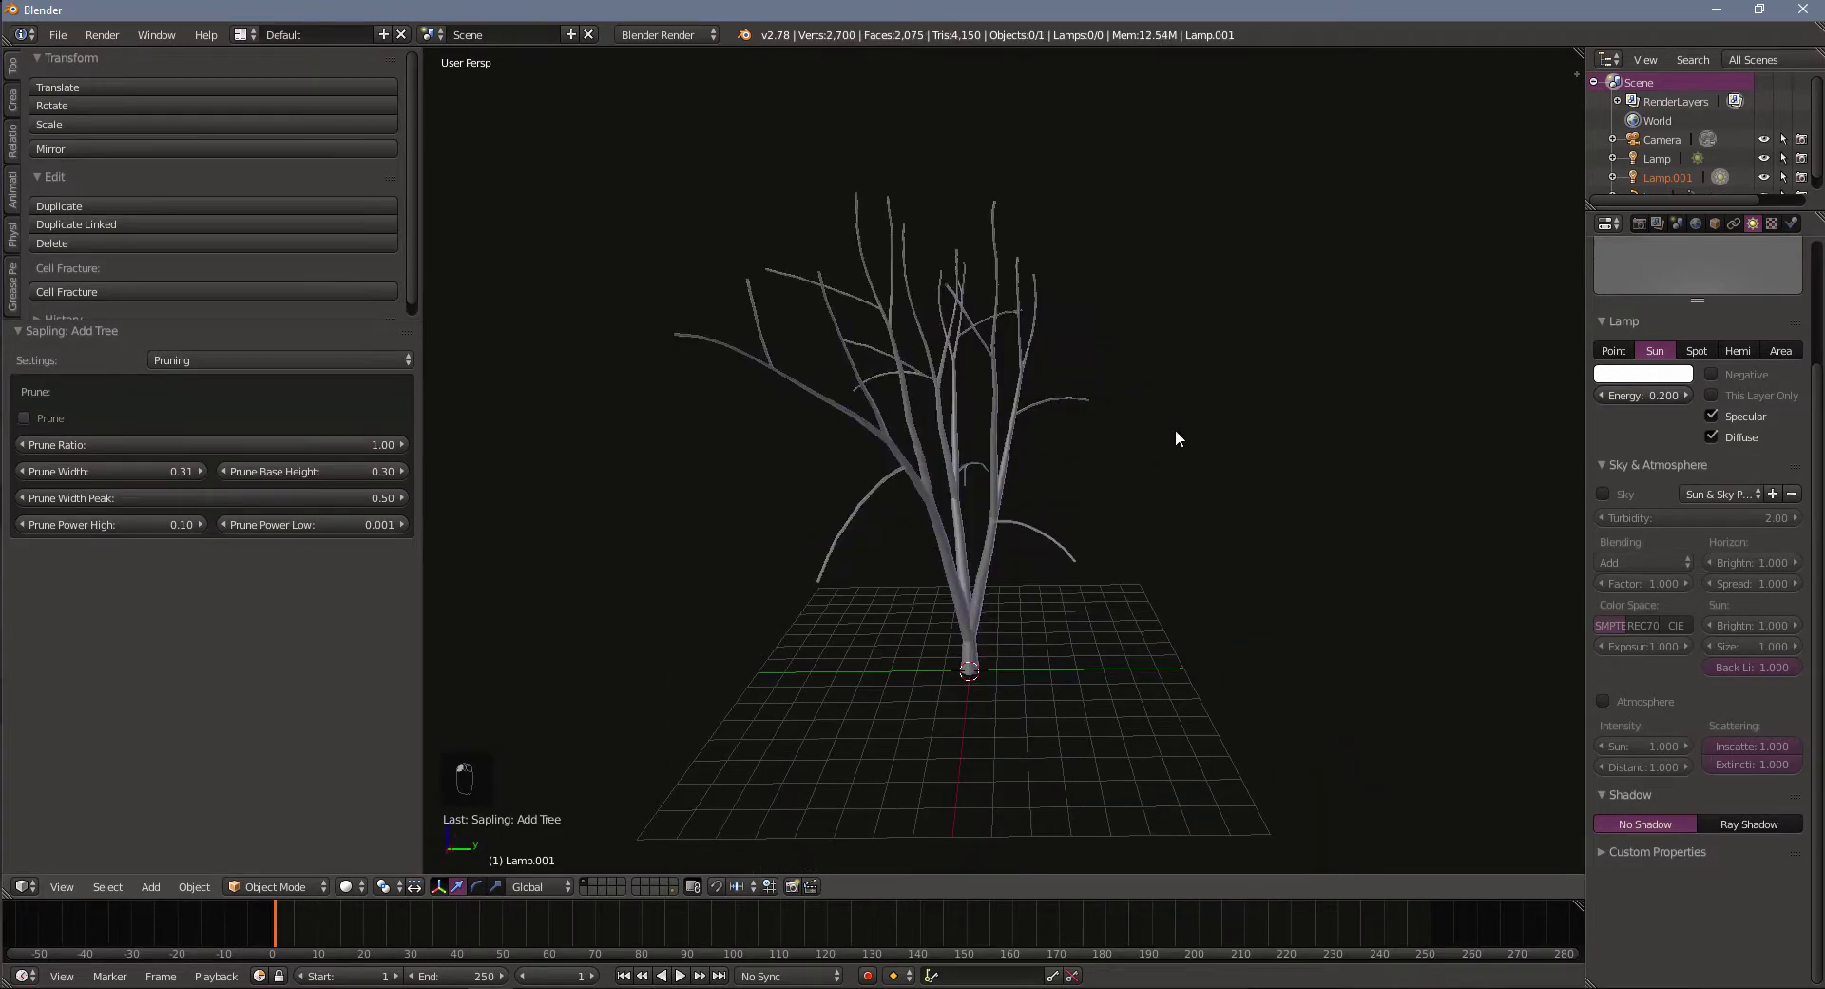
pyautogui.moveTo(1168, 431); pyautogui.dragTo(950, 445, button='middle')
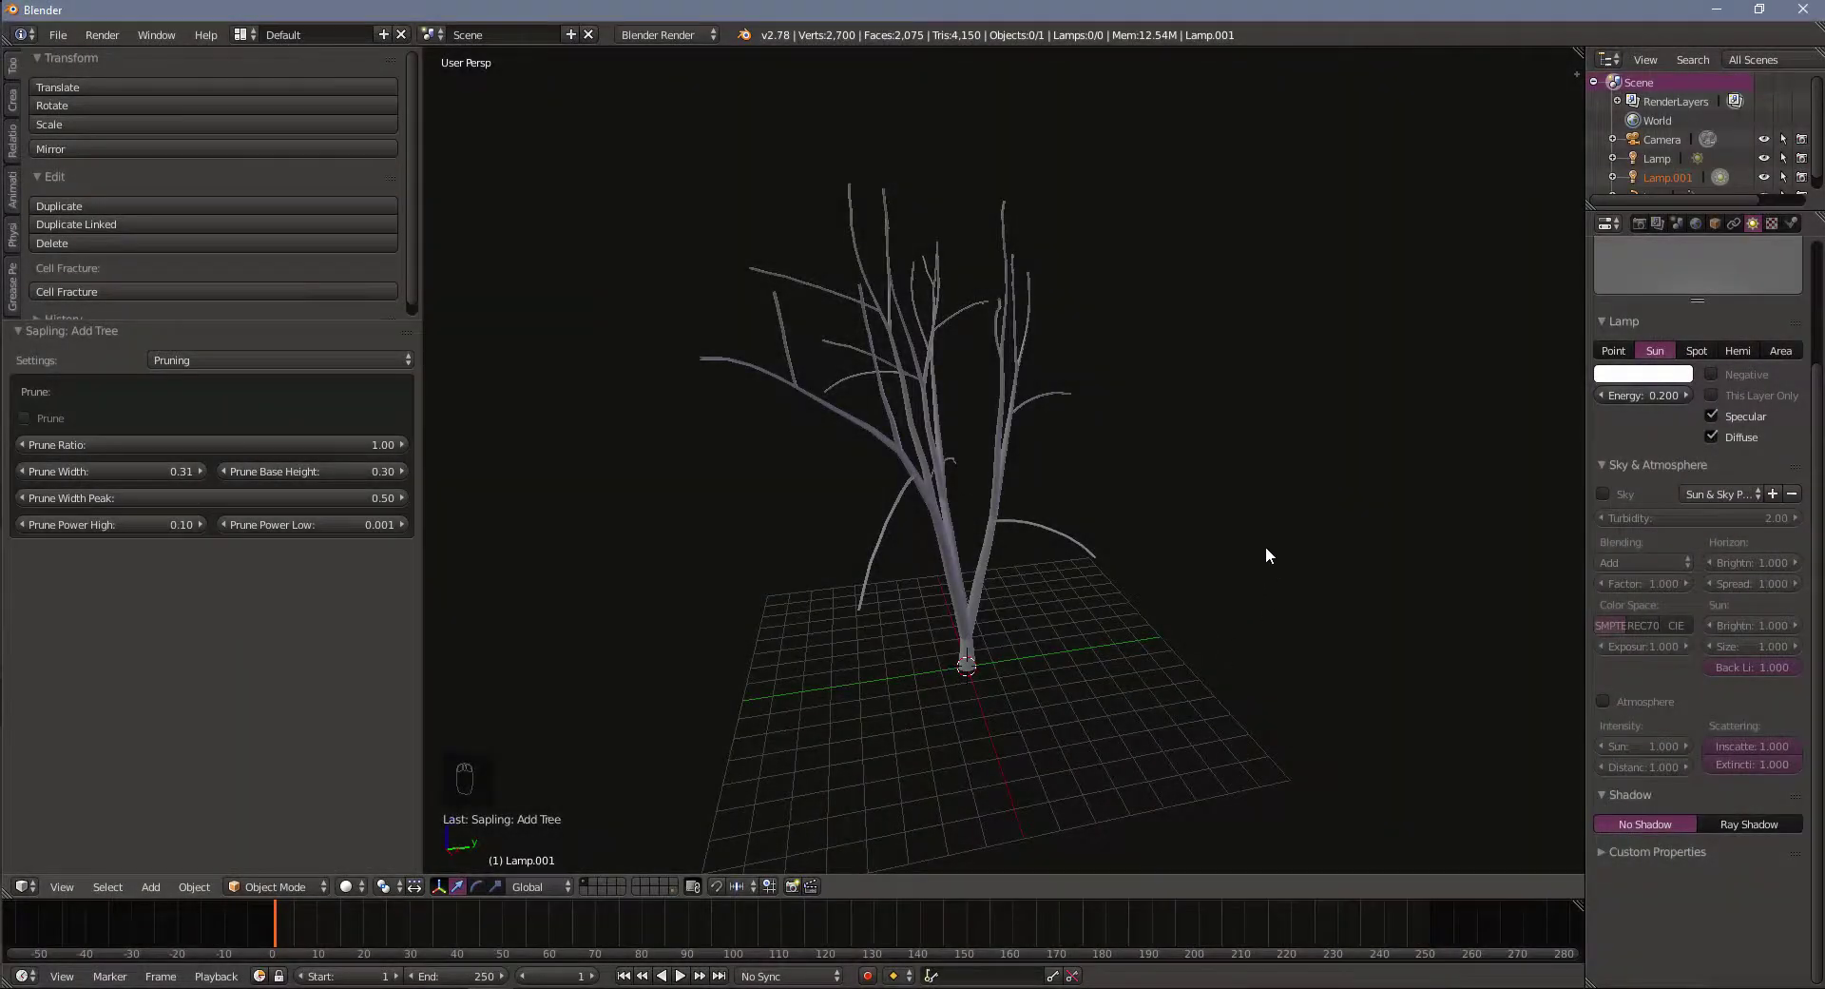
pyautogui.moveTo(1265, 550); pyautogui.dragTo(1088, 596, button='middle')
# Convert the selected tree to a mesh (2,700 vertices, 2,490 faces) and enlarge the Tools panel
pyautogui.scroll(4, 1001, 595)
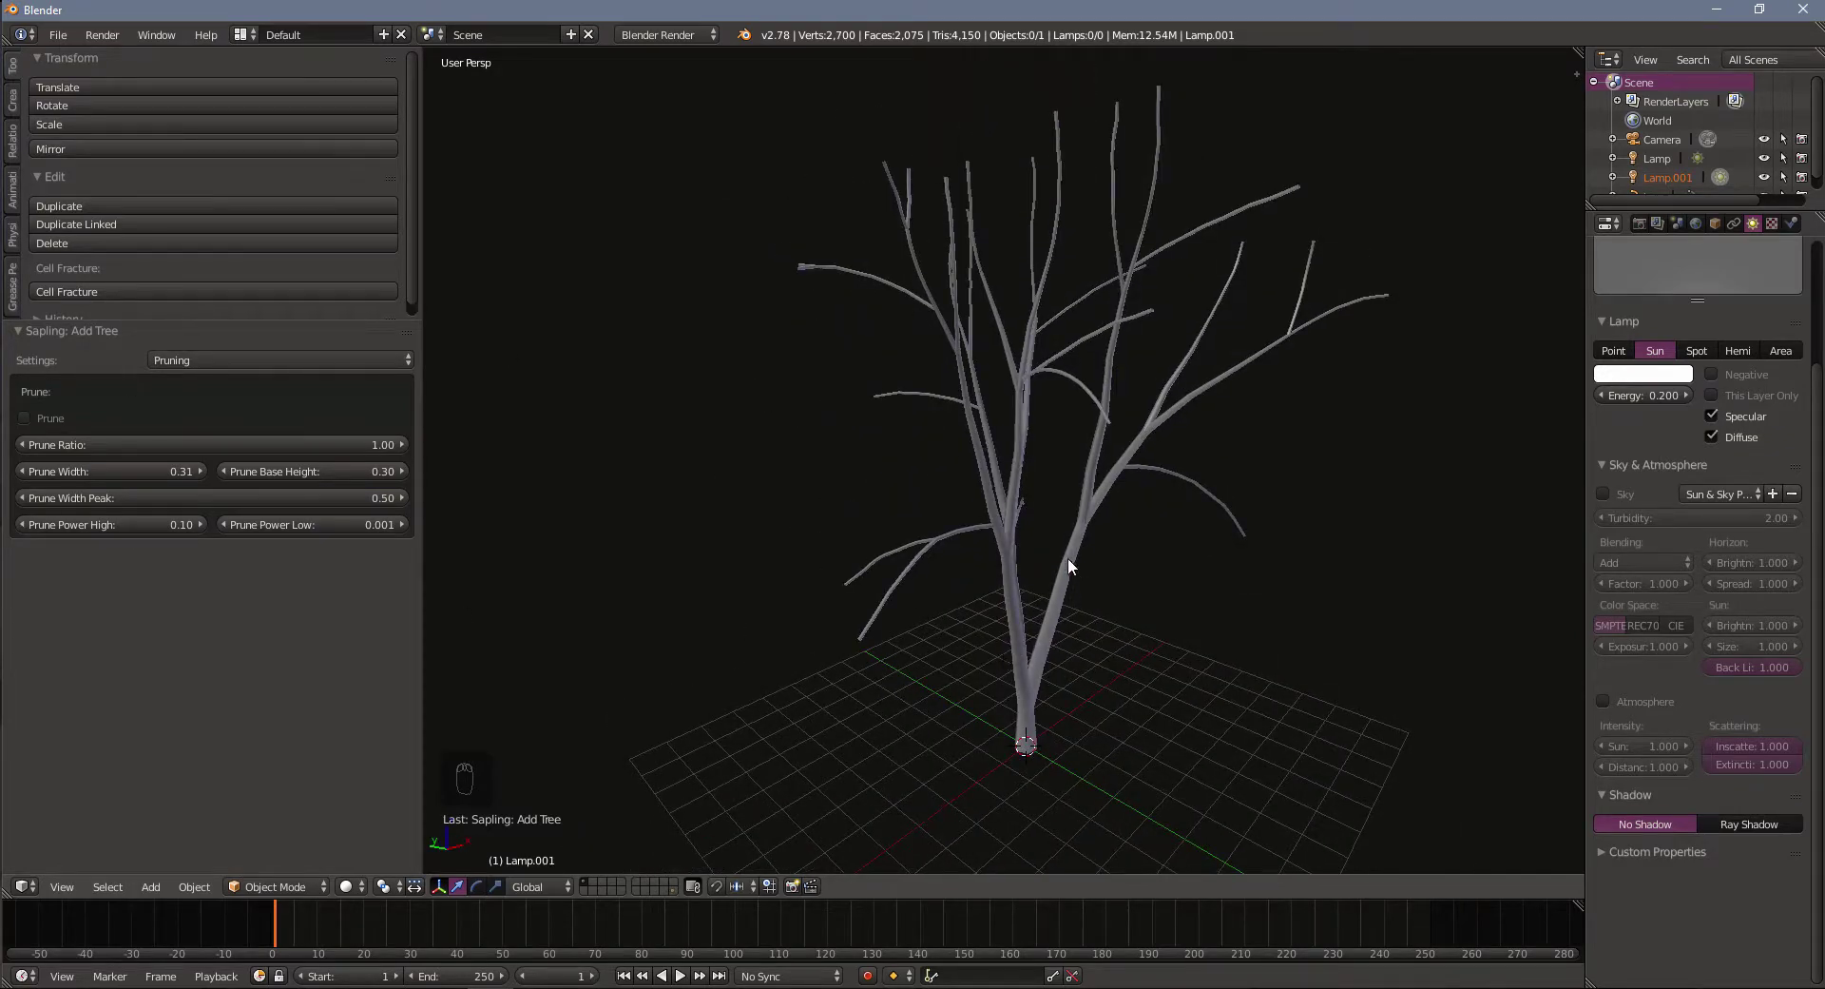
pyautogui.rightClick(1068, 557)
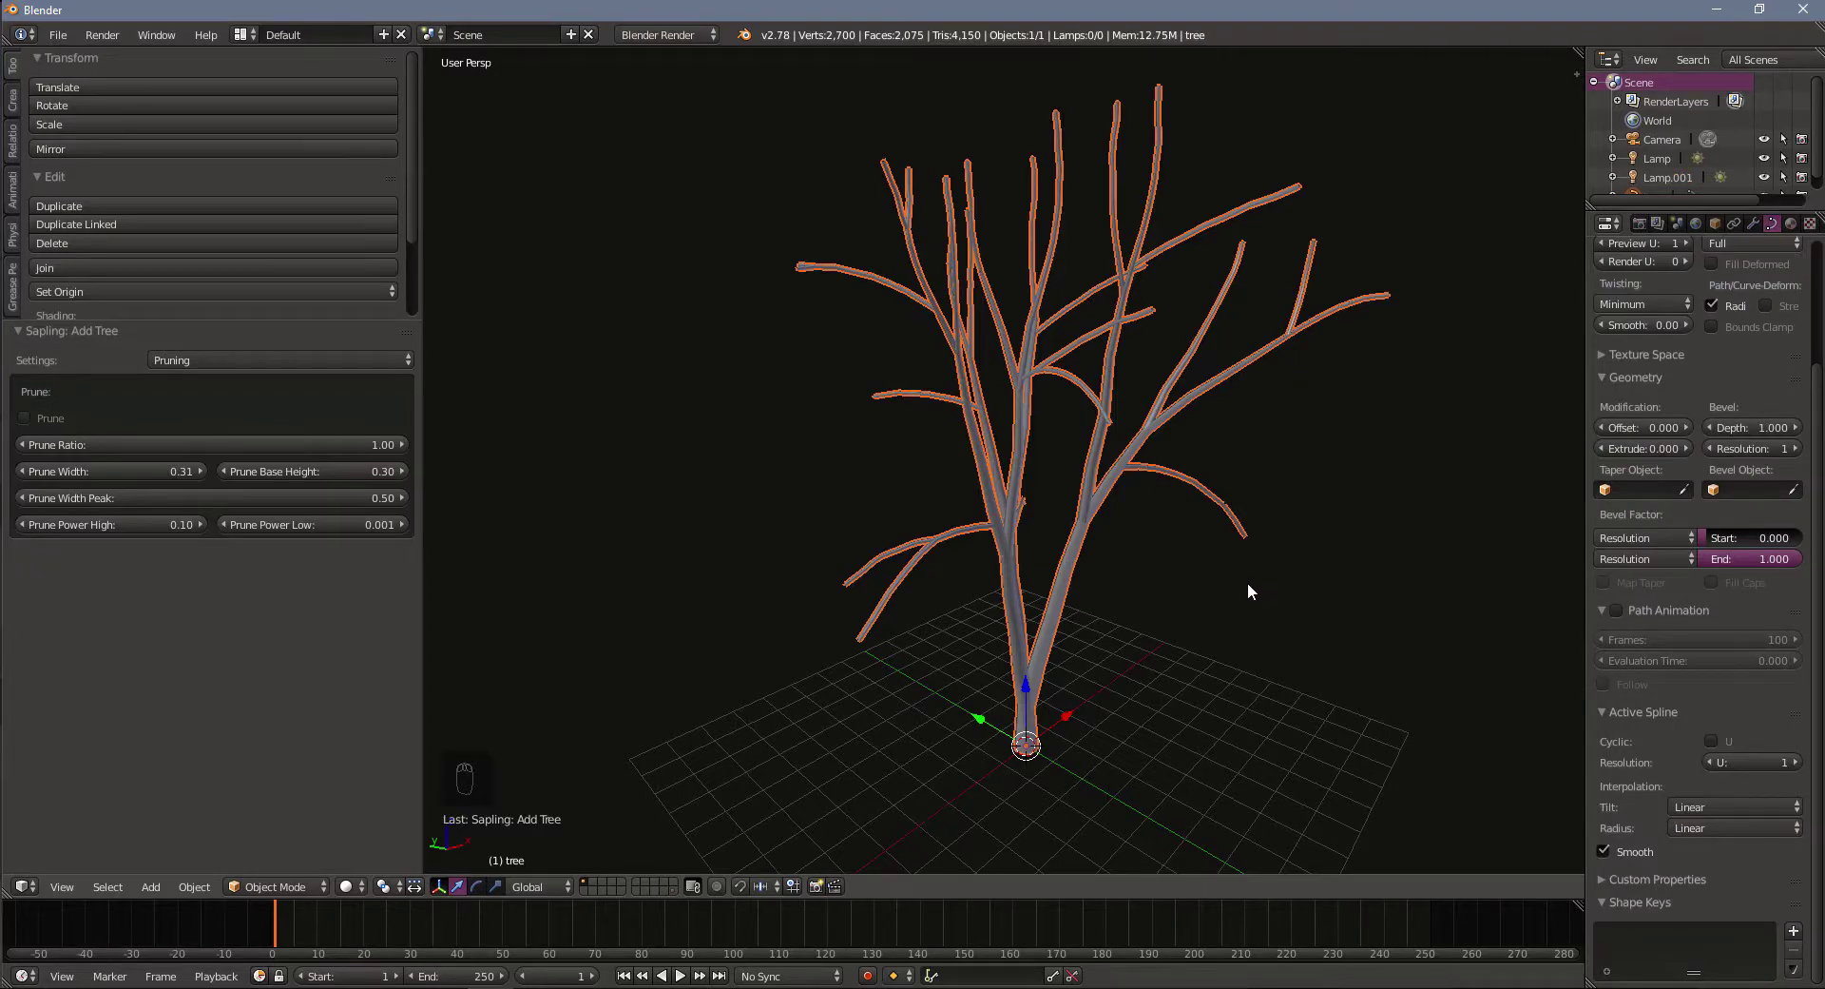
pyautogui.hotkey('alt', 'c')
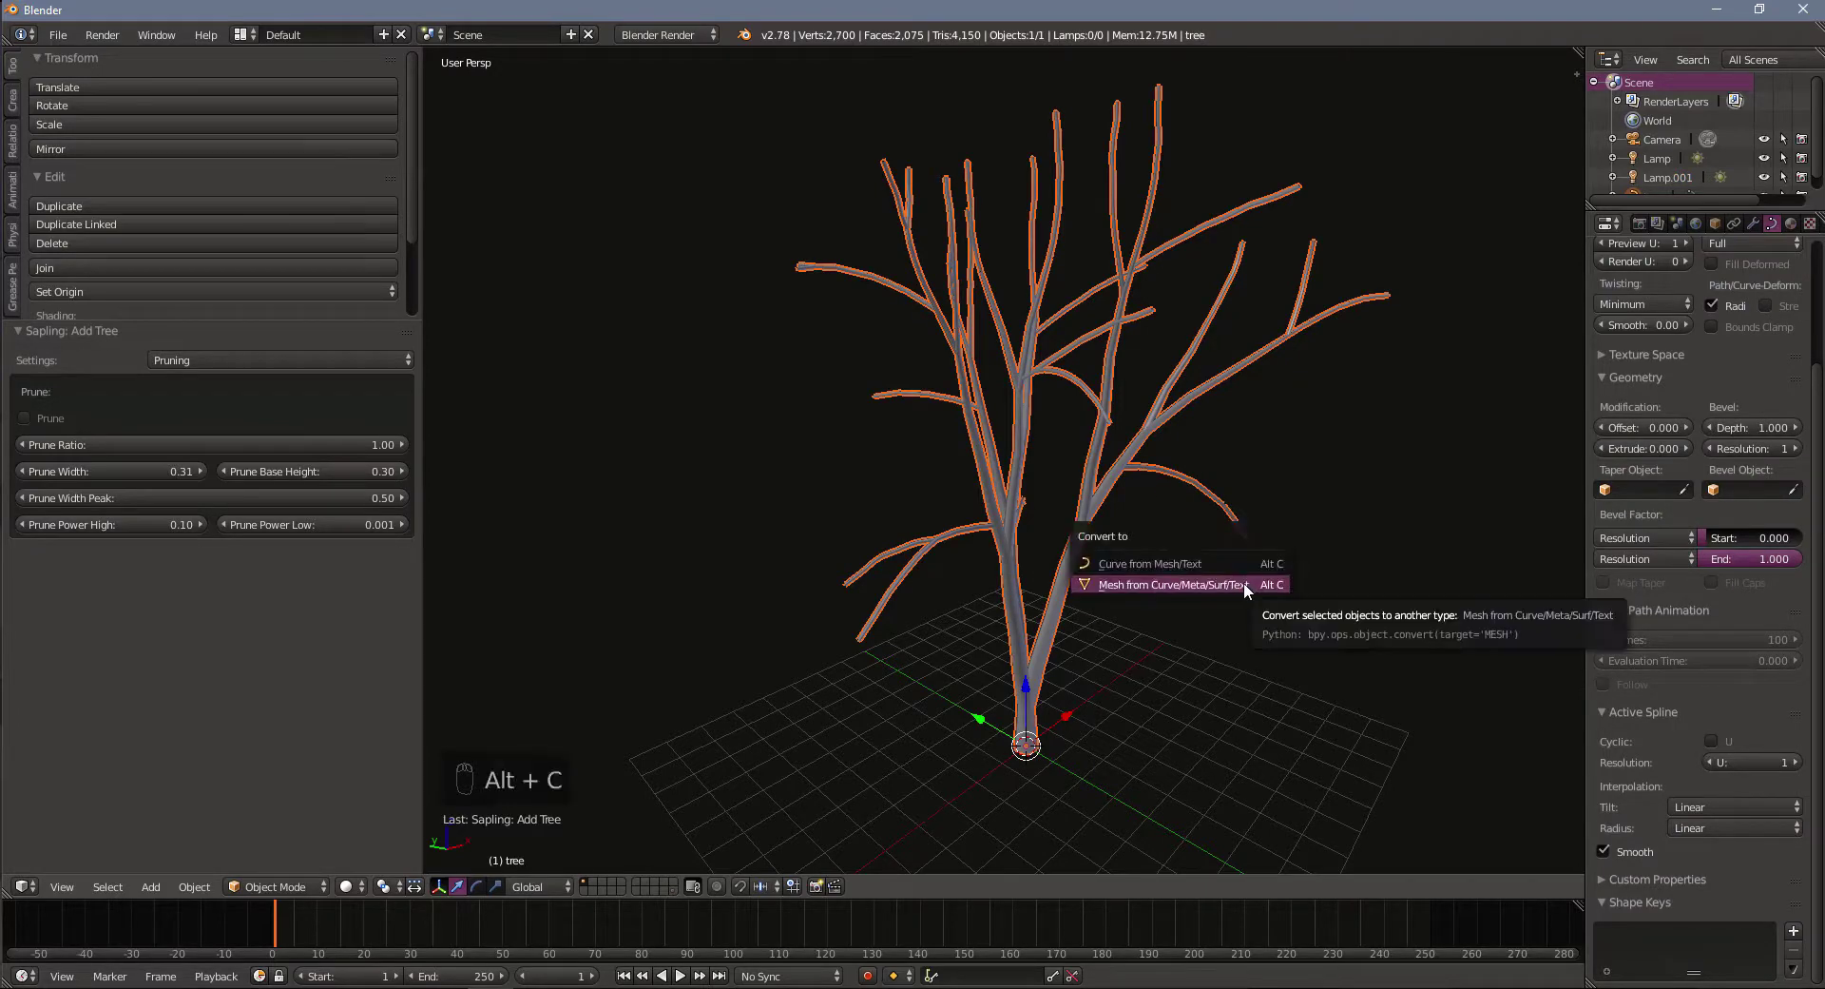
pyautogui.click(1126, 584)
pyautogui.moveTo(1012, 542)
pyautogui.mouseDown(button='middle')
pyautogui.moveTo(1181, 492)
pyautogui.moveTo(933, 505)
pyautogui.moveTo(825, 480)
pyautogui.moveTo(1001, 561)
pyautogui.mouseUp(button='middle')
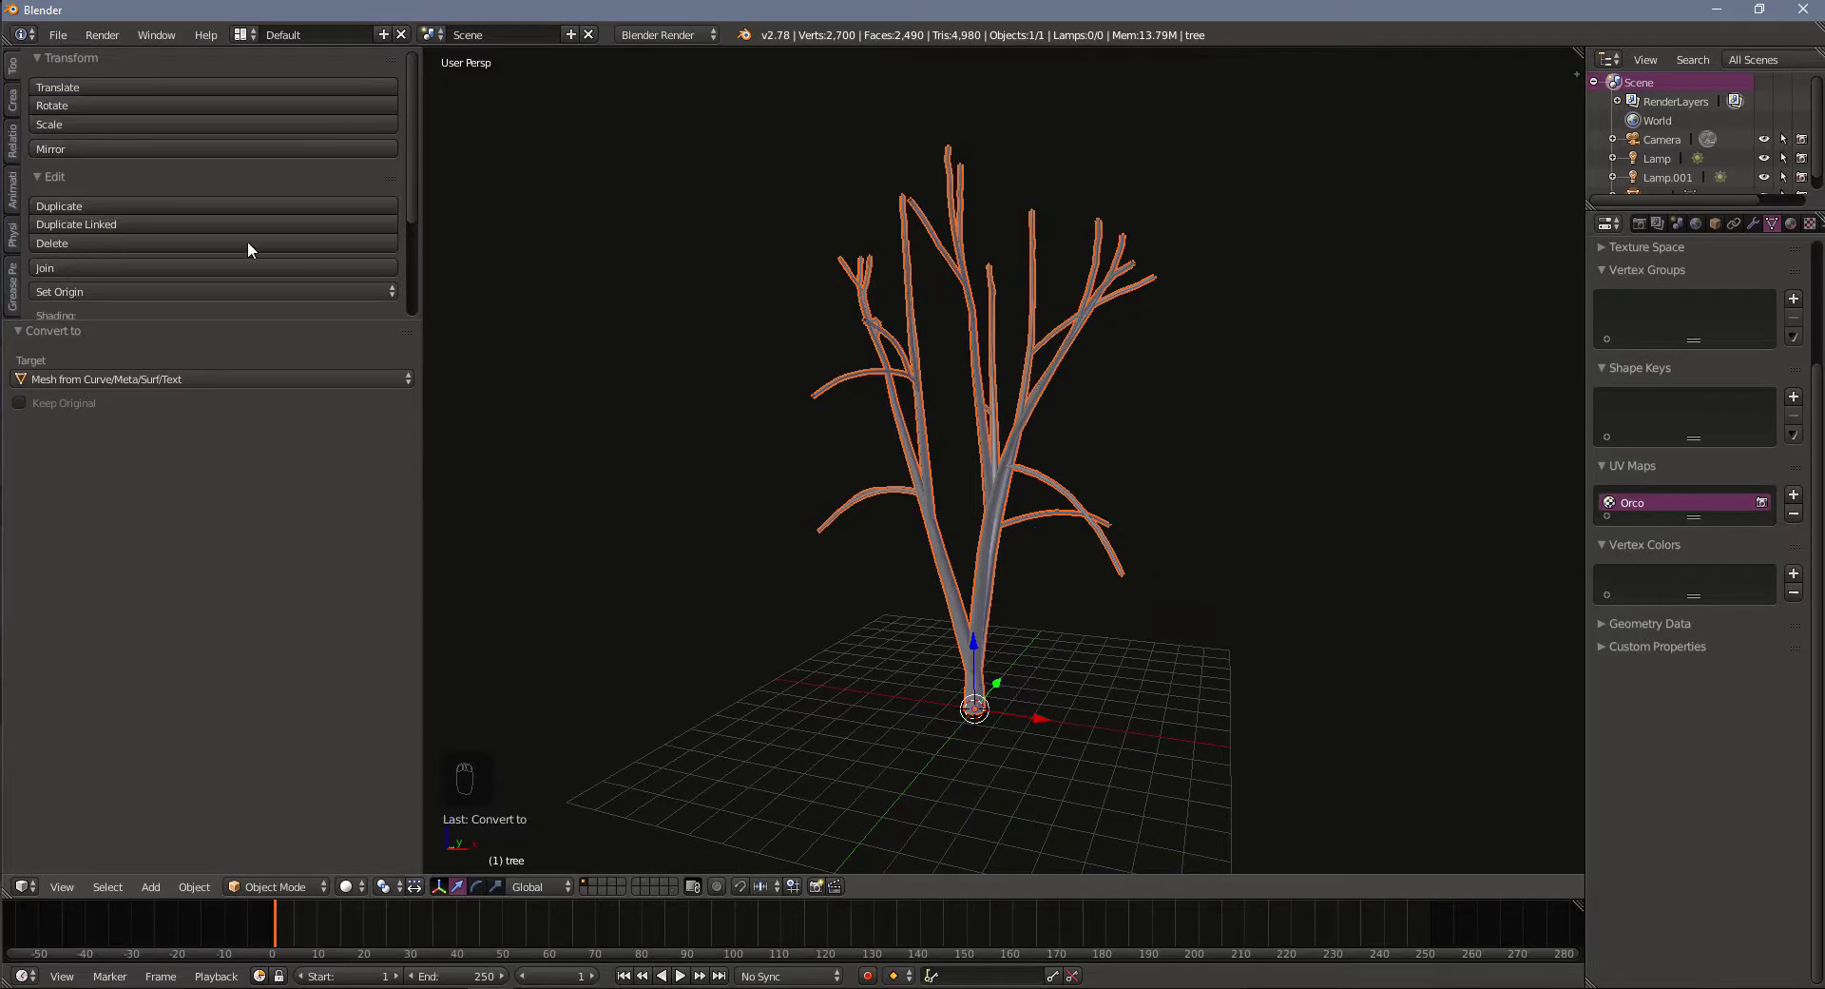
pyautogui.moveTo(302, 321); pyautogui.dragTo(302, 576)
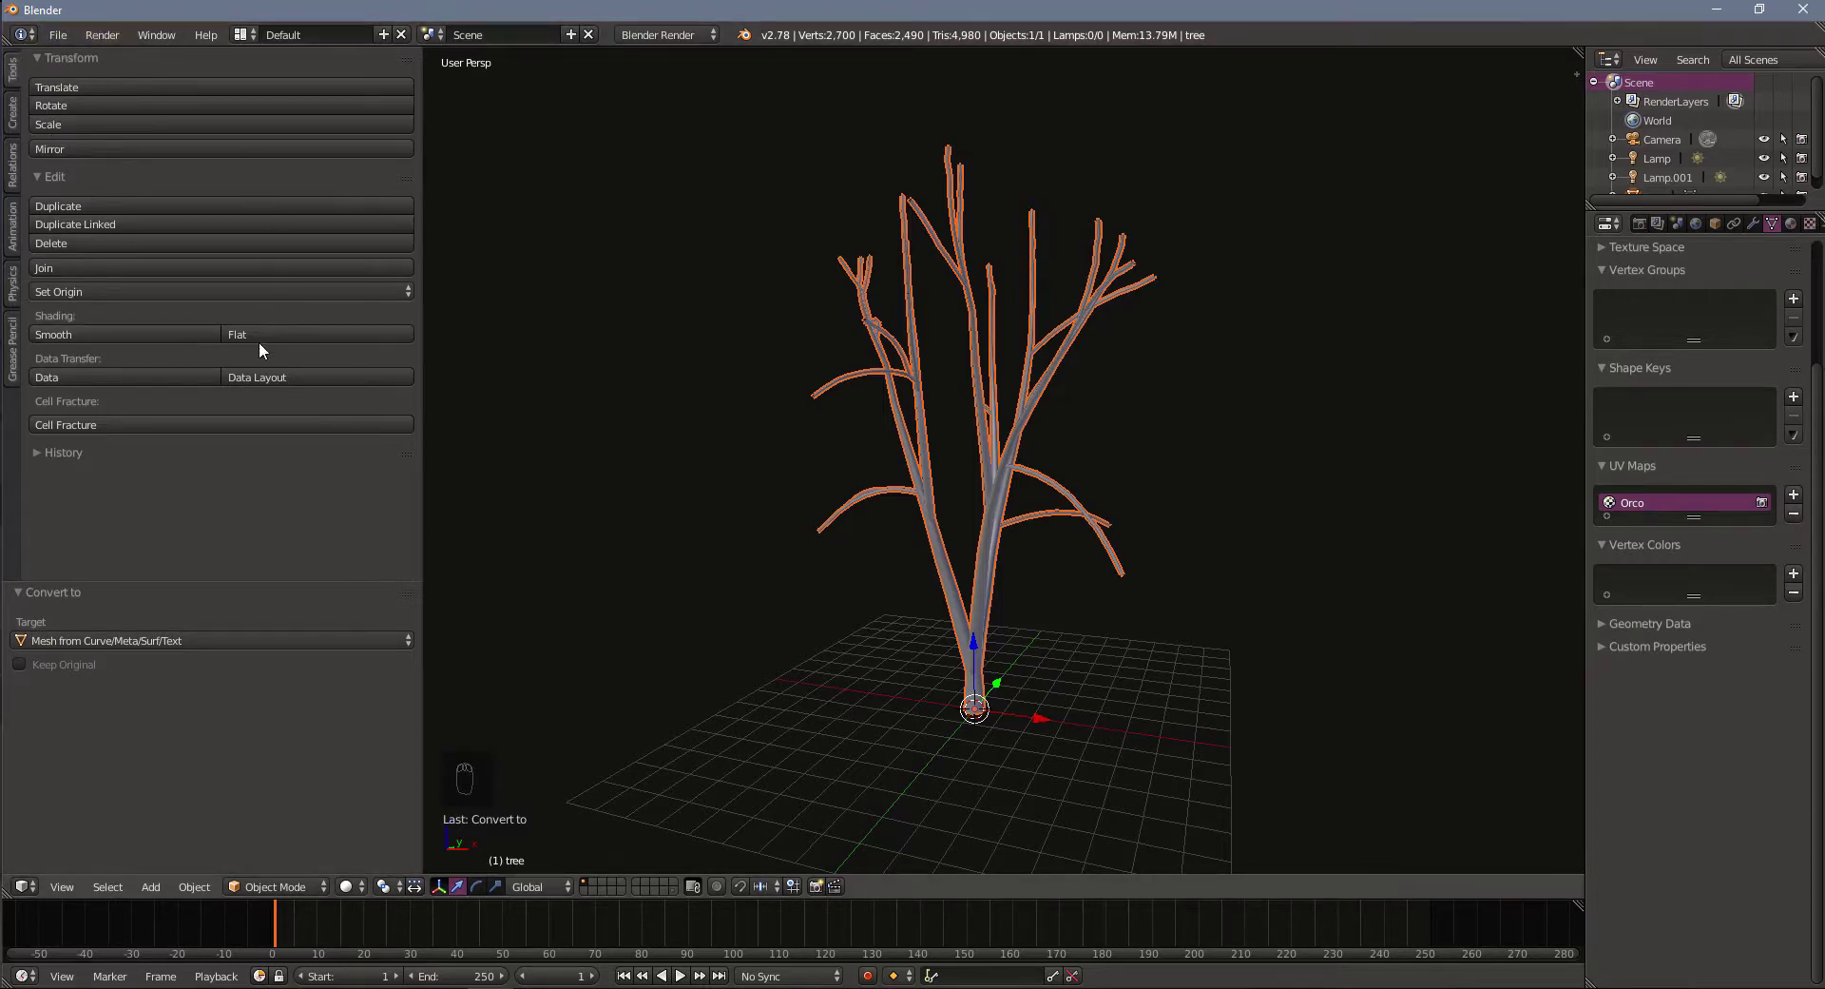
# Set the tree mesh's shading to Flat, replacing Smooth, and zoom to check the facets
pyautogui.click(65, 334)
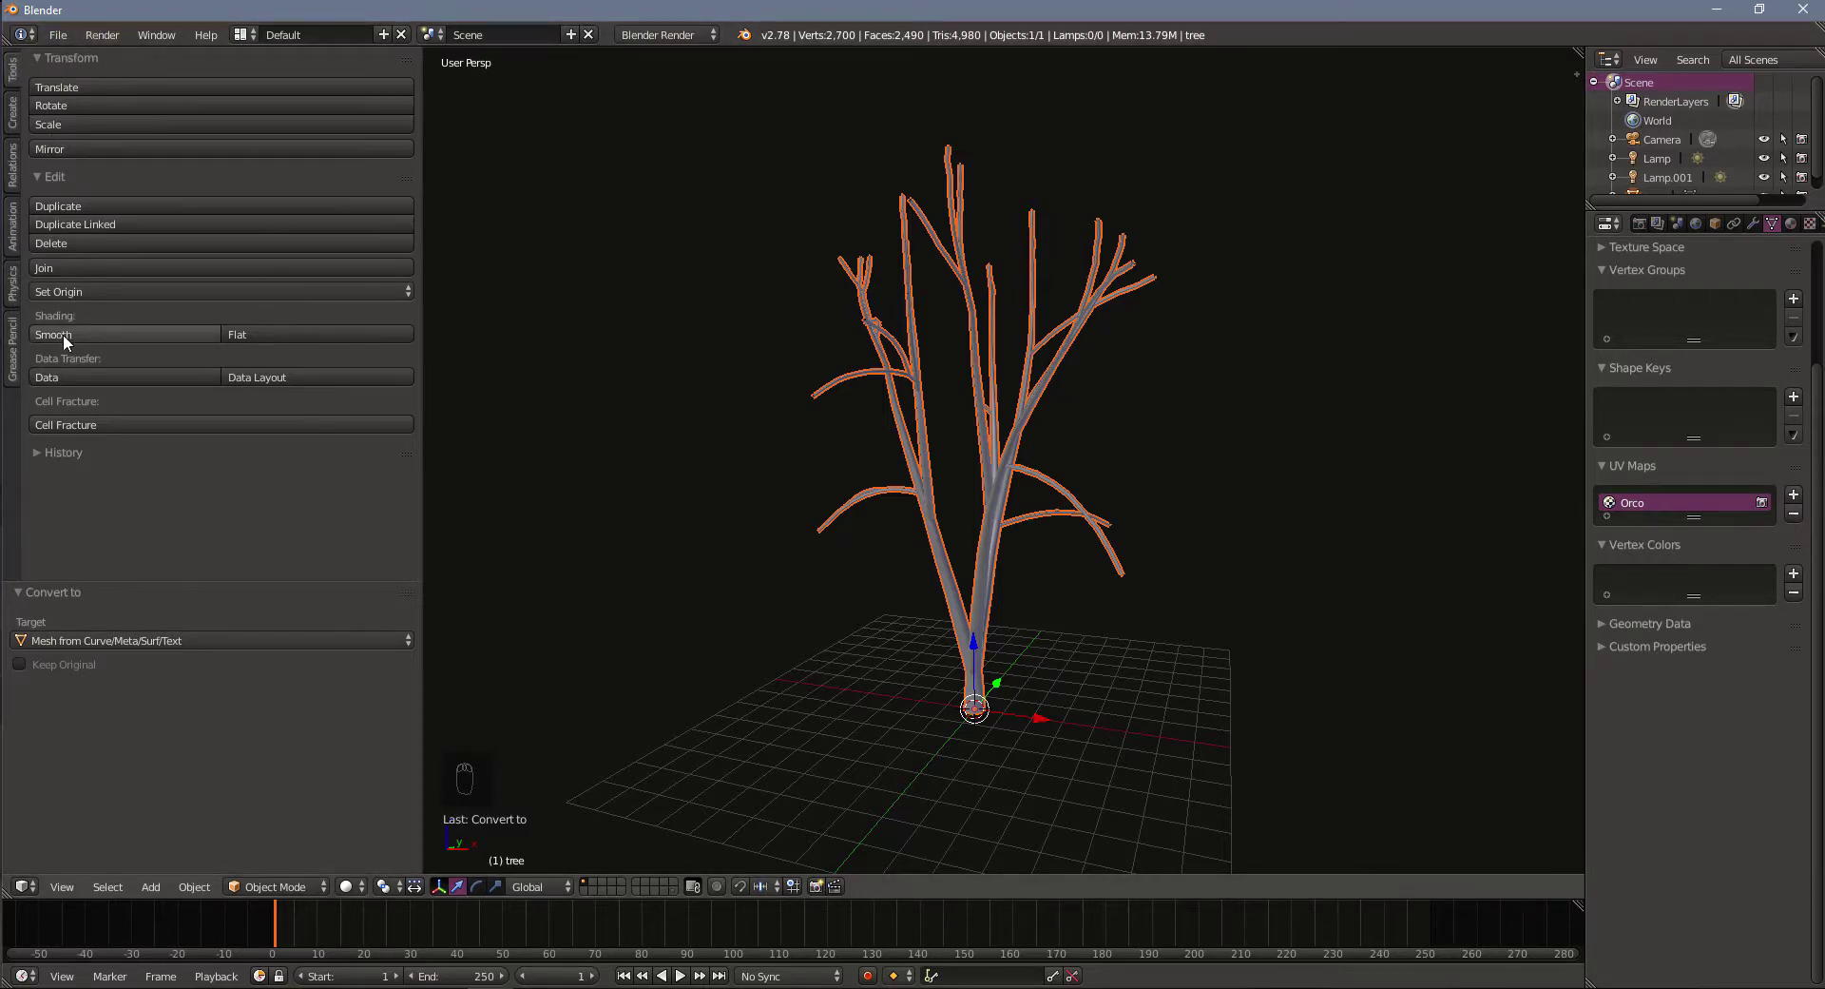
pyautogui.click(276, 333)
pyautogui.moveTo(474, 346); pyautogui.dragTo(1198, 509, button='middle')
pyautogui.scroll(6, 986, 510)
pyautogui.scroll(-6, 960, 527)
pyautogui.scroll(-3, 1171, 523)
pyautogui.scroll(3, 1088, 549)
pyautogui.scroll(-5, 1087, 542)
pyautogui.scroll(3, 1109, 583)
pyautogui.scroll(-4, 1086, 536)
# Toggle the flat-shaded tree between wireframe and solid display to inspect it
pyautogui.press('z')
pyautogui.scroll(6, 1047, 515)
pyautogui.scroll(4, 1262, 520)
pyautogui.press('z')
pyautogui.scroll(-5, 1137, 505)
pyautogui.moveTo(1010, 539); pyautogui.dragTo(961, 473, button='middle')
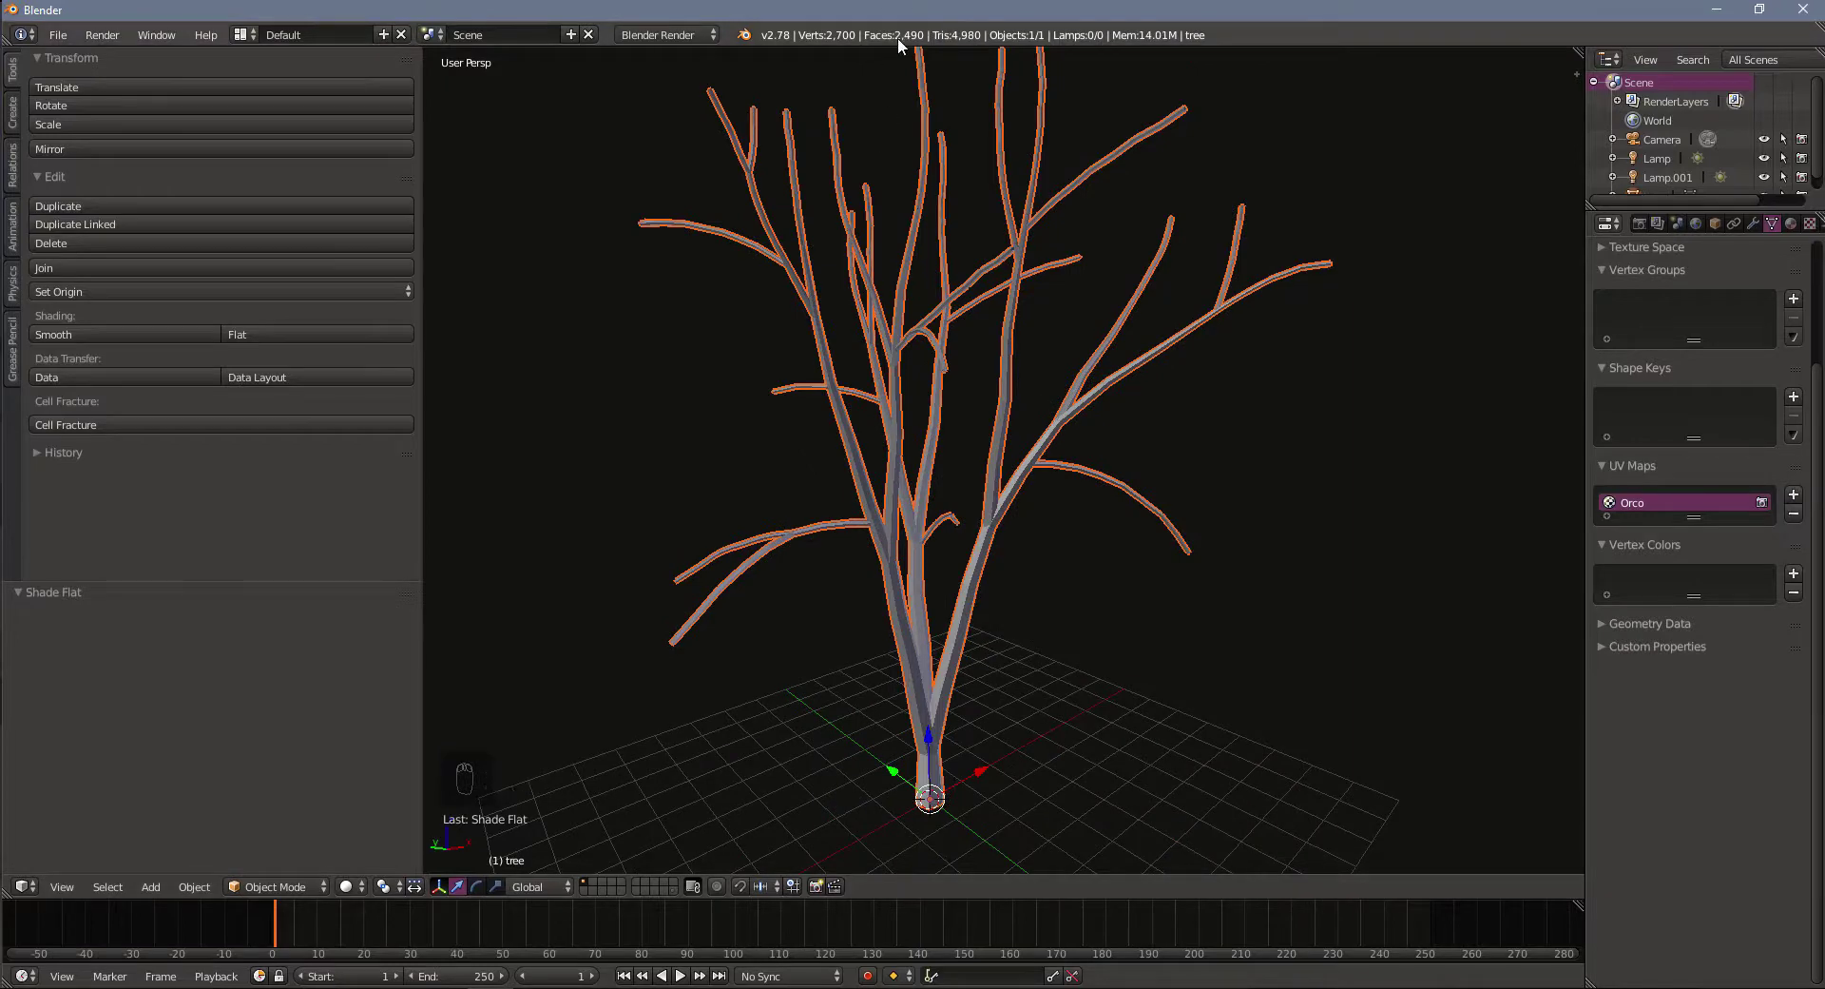
pyautogui.moveTo(1040, 380); pyautogui.dragTo(874, 425, button='middle')
pyautogui.moveTo(1071, 524); pyautogui.dragTo(1007, 556, button='middle')
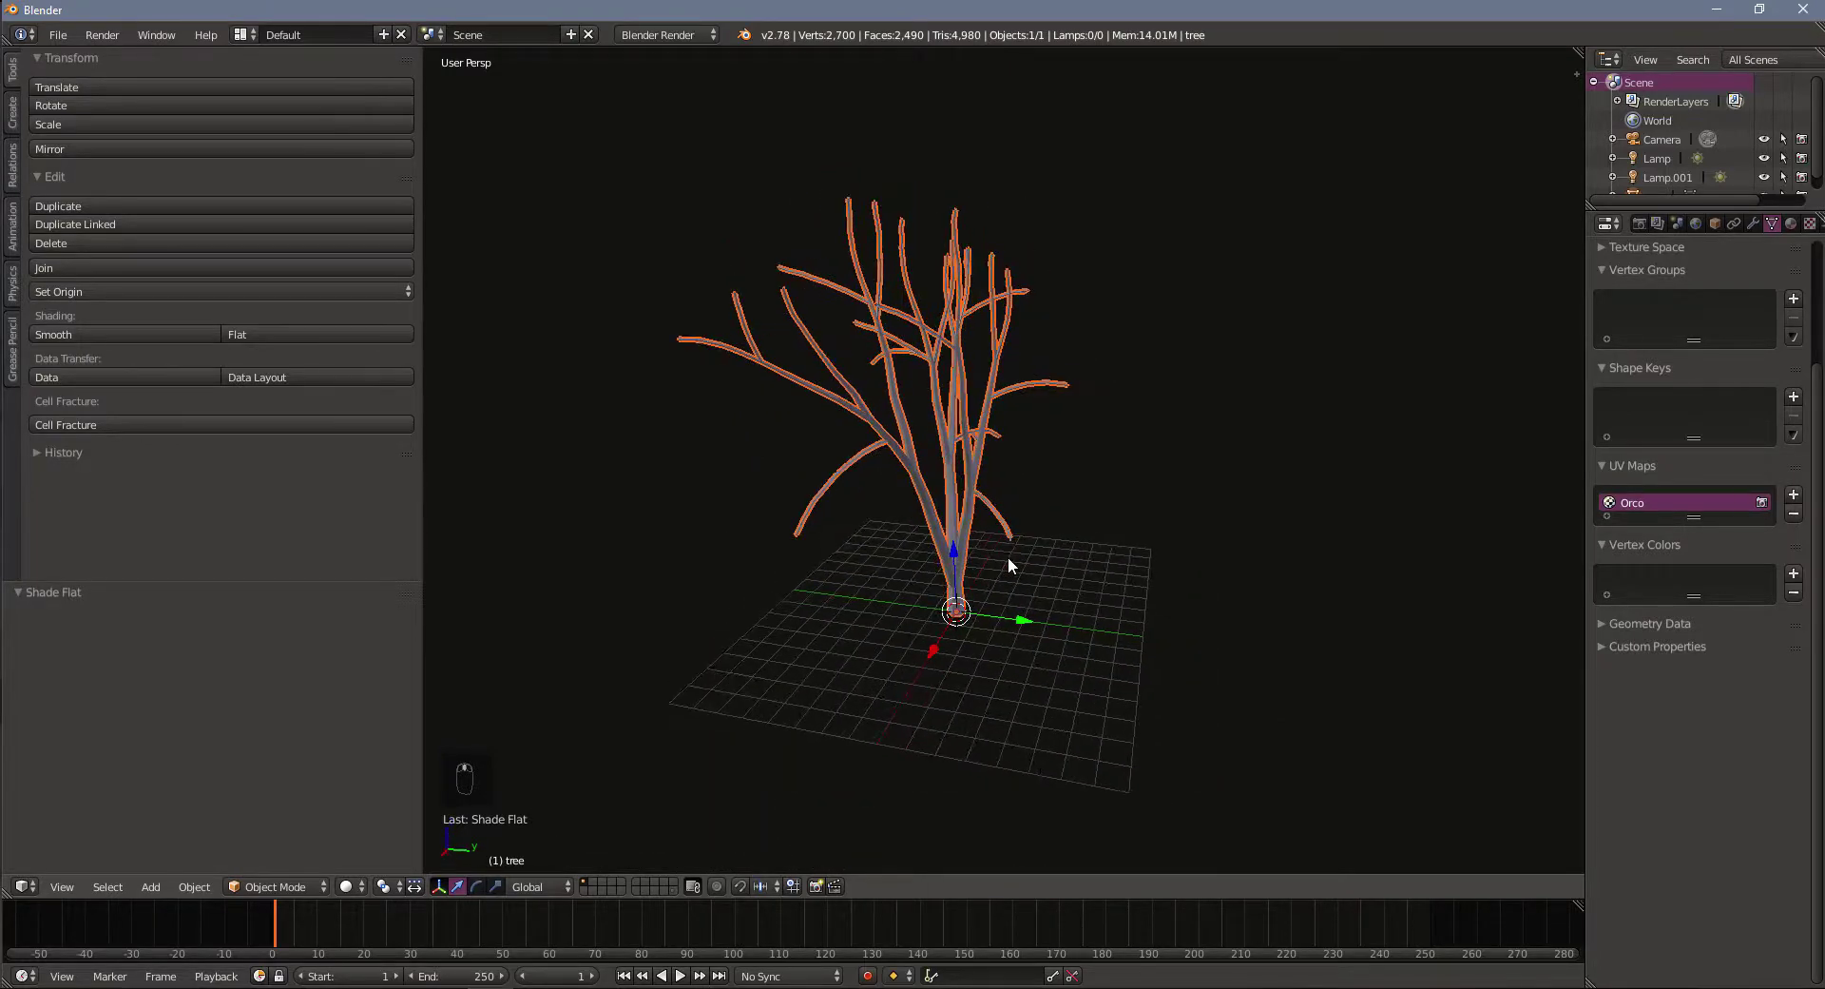
# Add a Decimate modifier to the tree mesh
pyautogui.click(1752, 222)
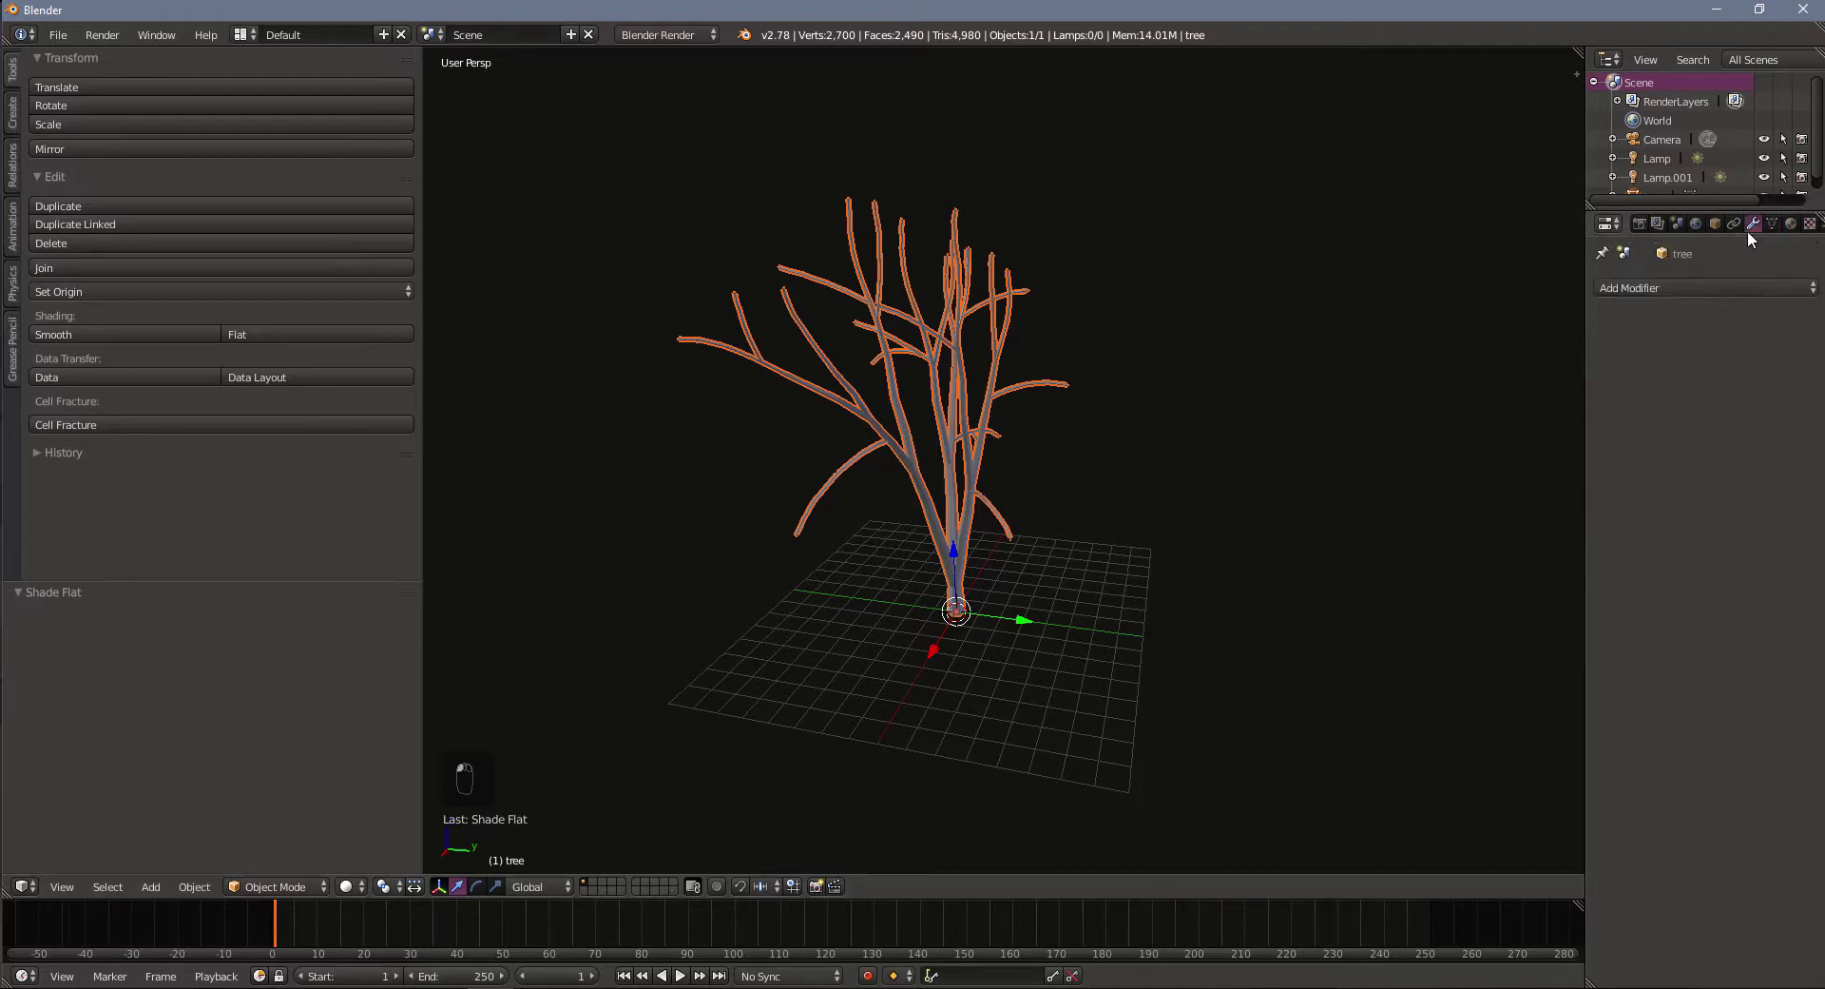
pyautogui.click(1655, 287)
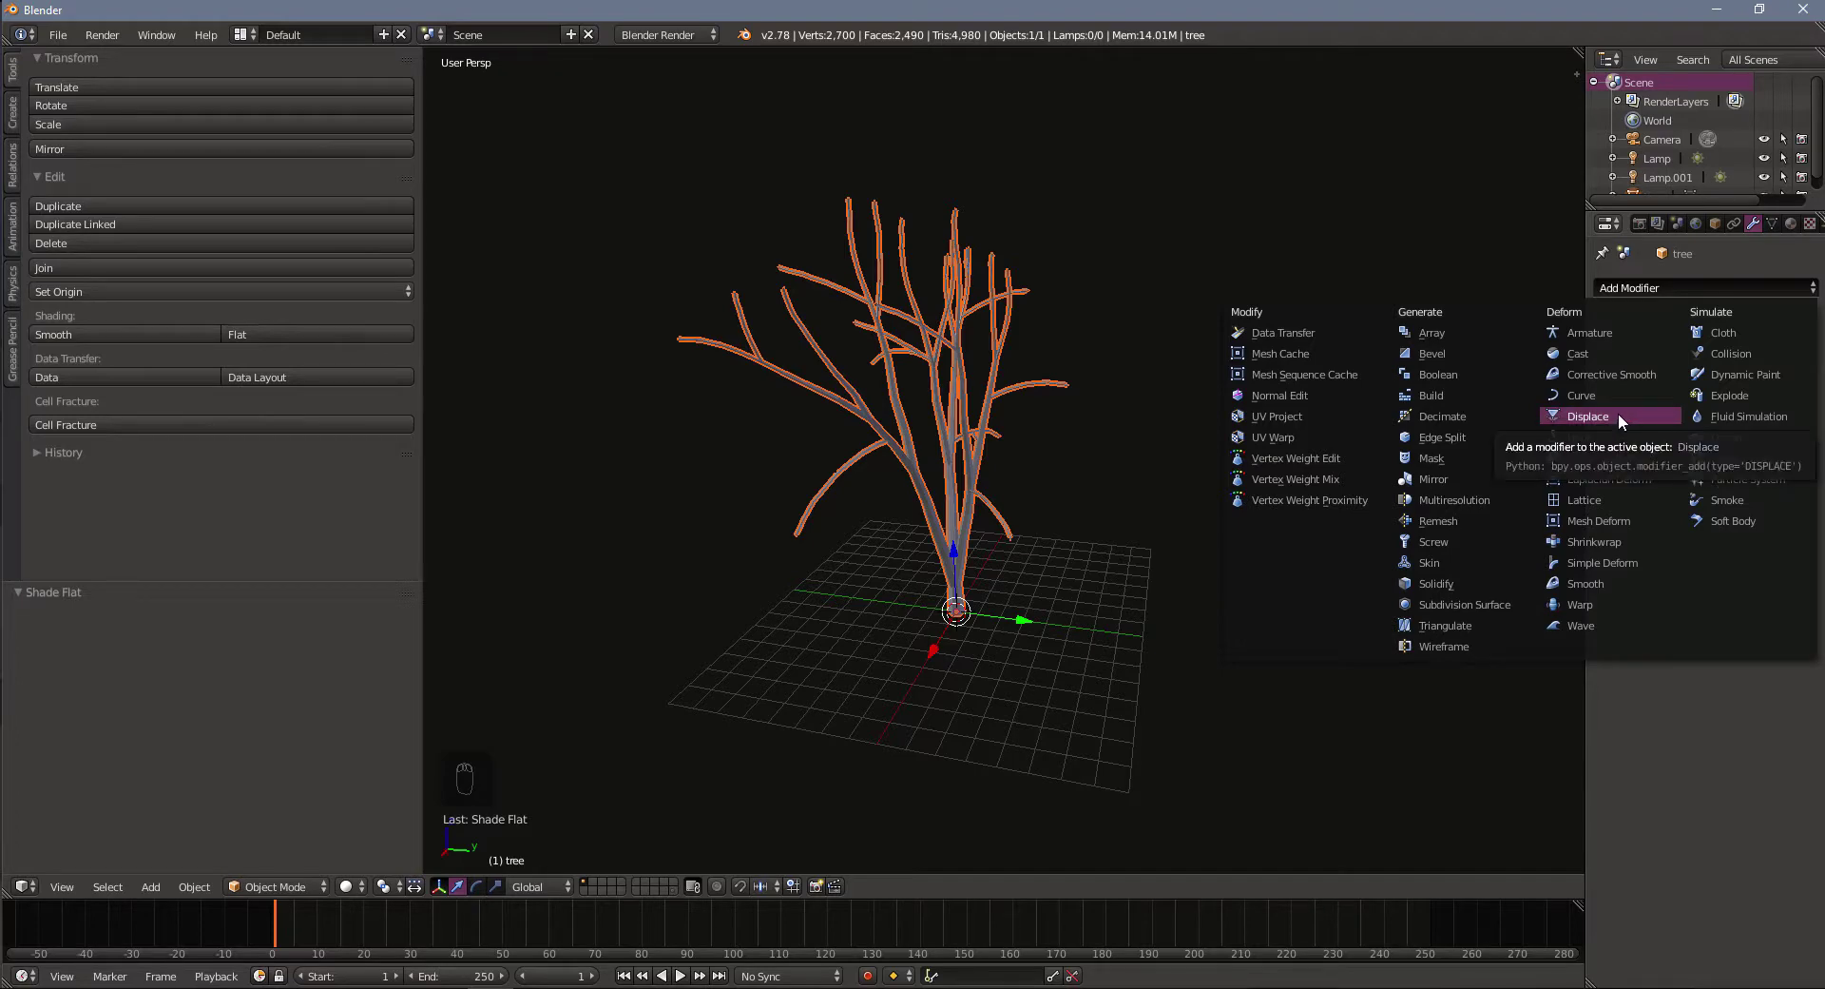
pyautogui.click(1487, 419)
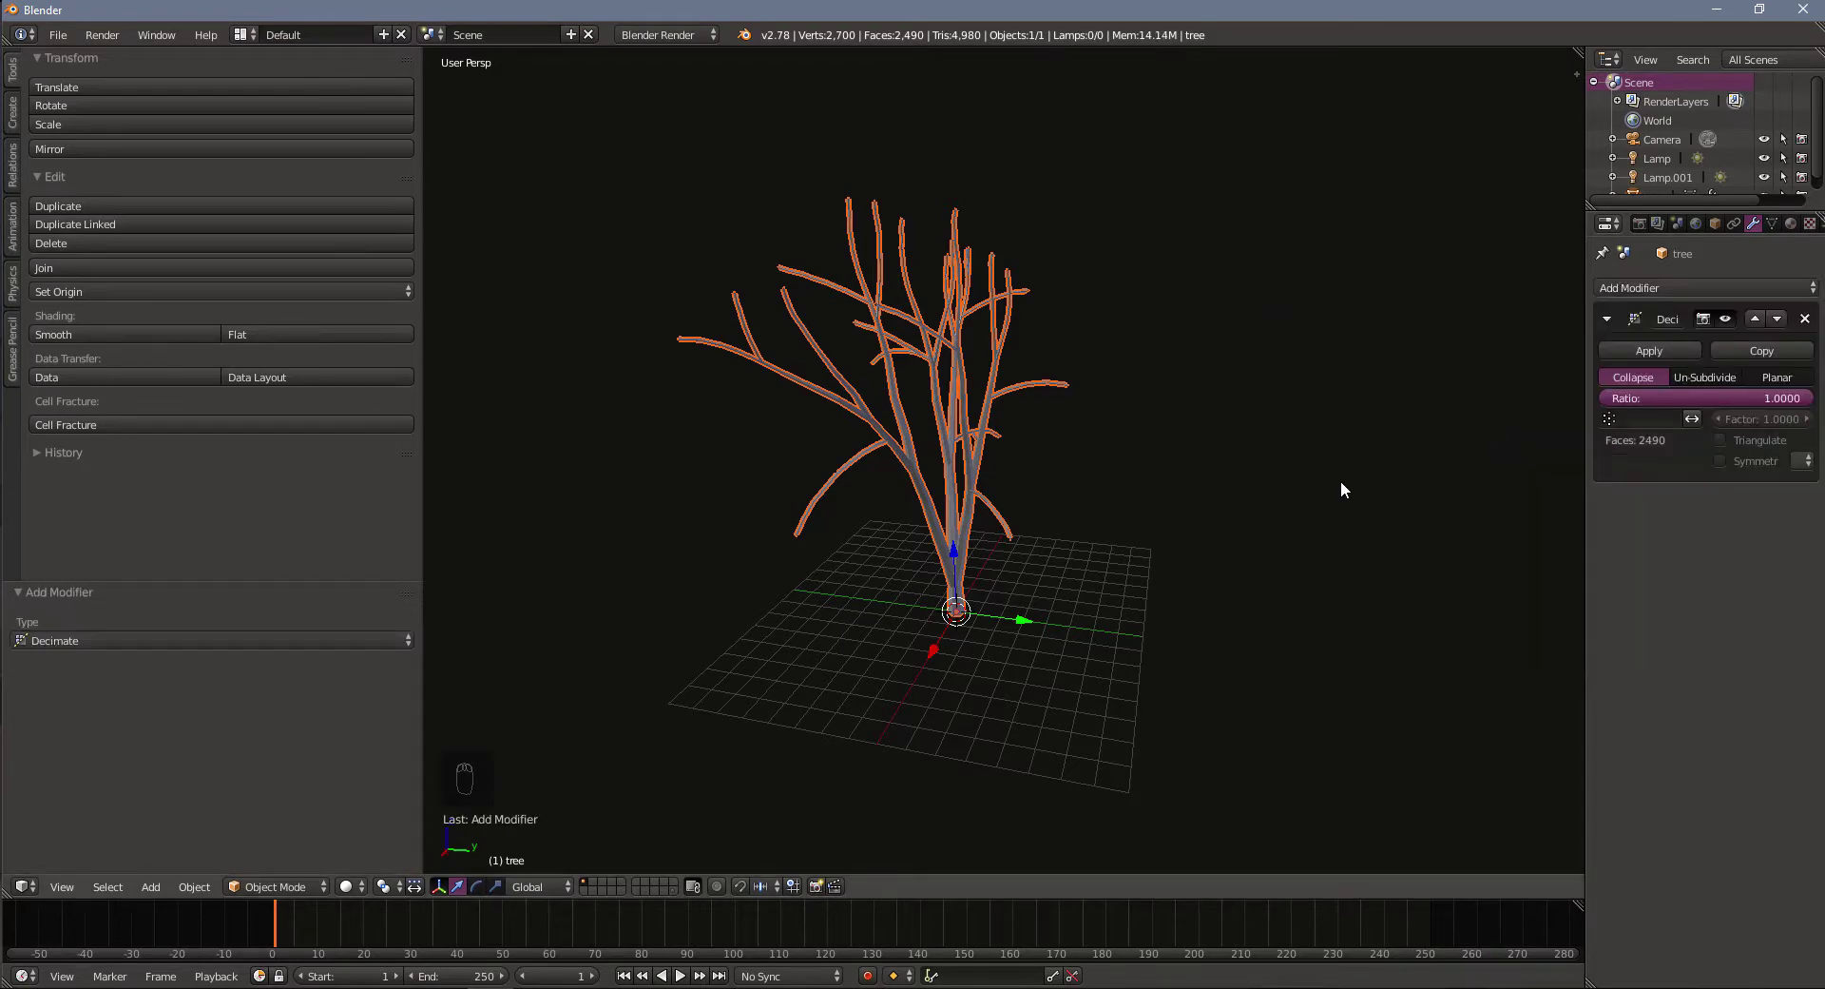
pyautogui.moveTo(1340, 481); pyautogui.dragTo(1154, 574, button='middle')
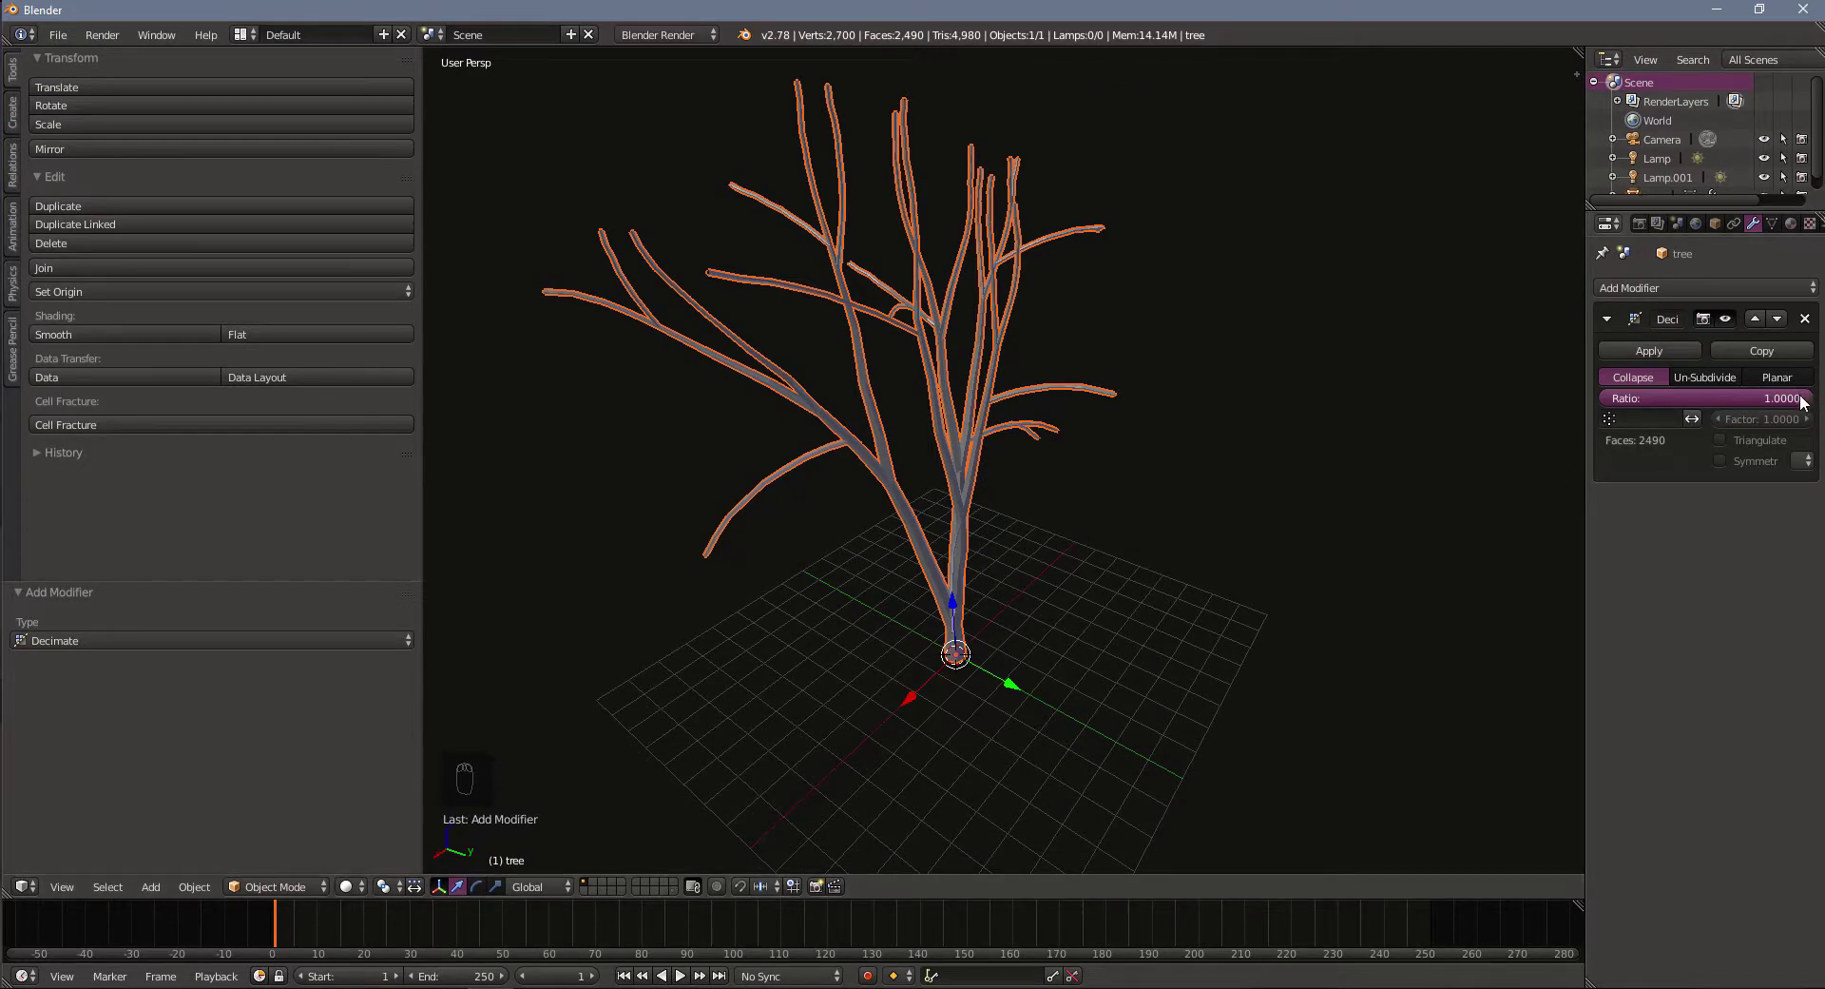
# Set the Decimate ratio to 0.2, cutting the tree to 805 faces
pyautogui.moveTo(1802, 400); pyautogui.dragTo(1651, 400)
pyautogui.click(1652, 401)
pyautogui.write('0.2')
pyautogui.press('Return')
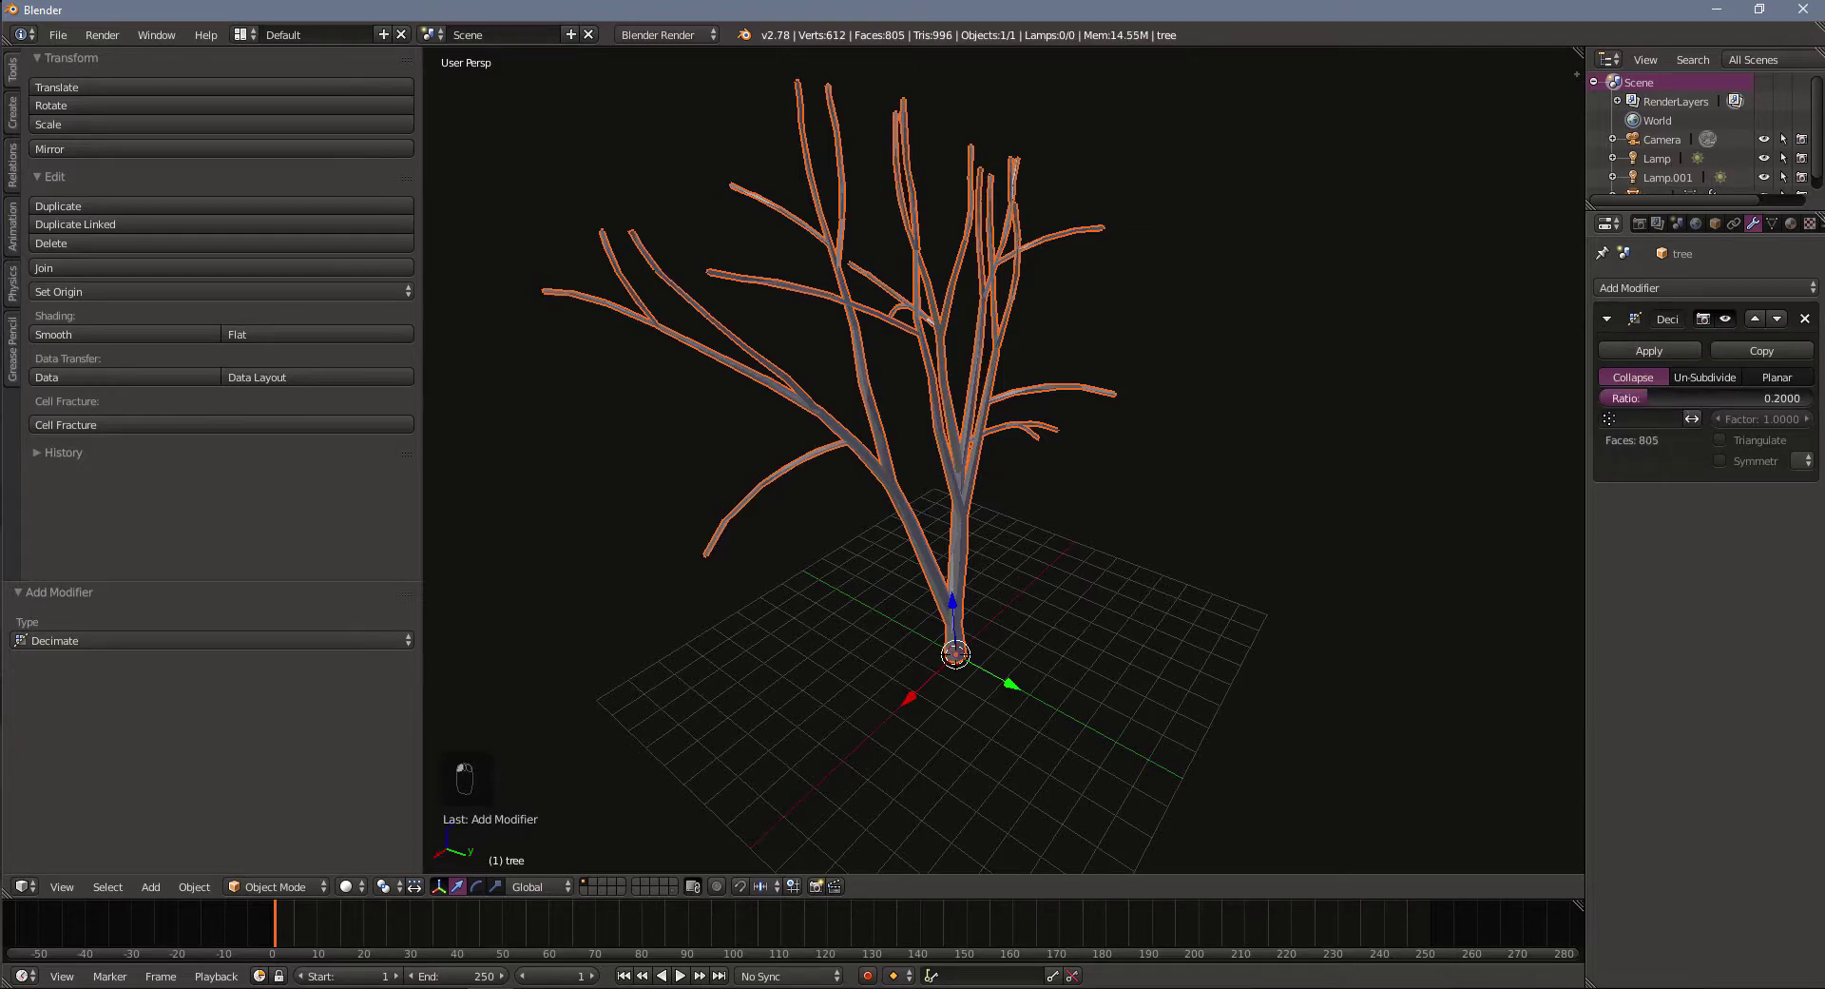
pyautogui.moveTo(1139, 521); pyautogui.dragTo(995, 543, button='middle')
pyautogui.scroll(3, 1143, 568)
pyautogui.scroll(8, 996, 551)
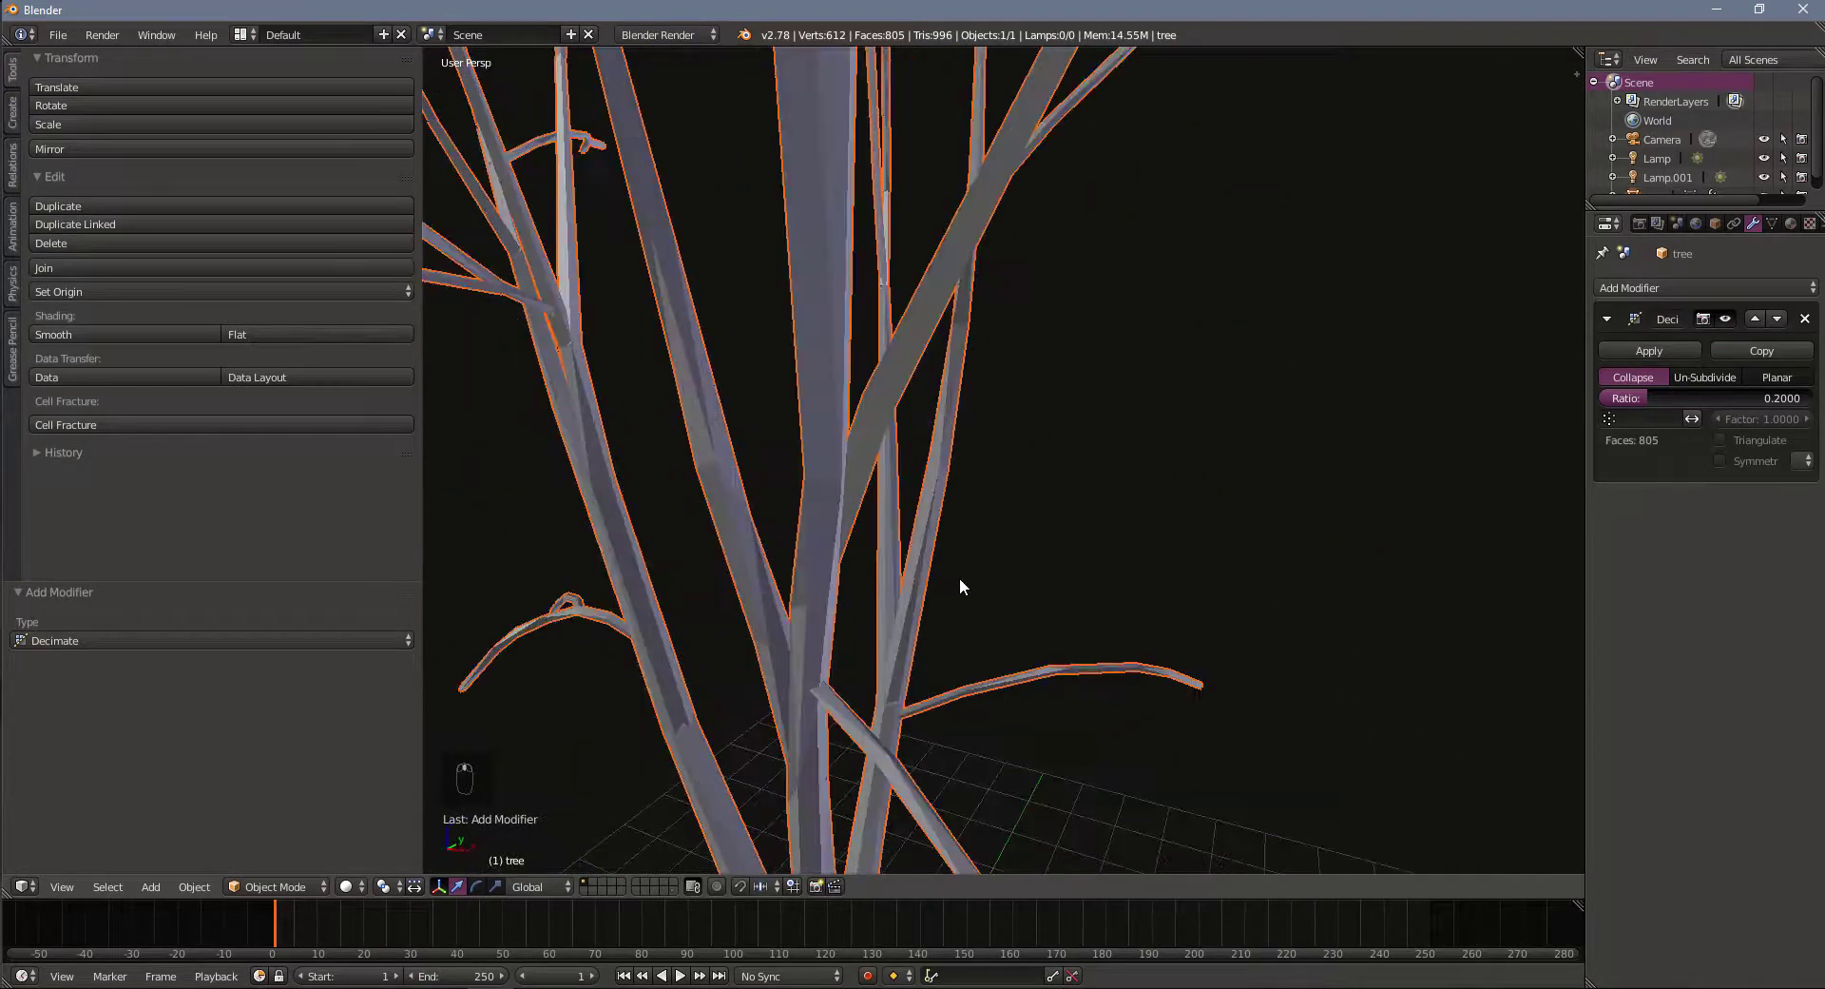
pyautogui.scroll(-8, 998, 580)
pyautogui.moveTo(998, 591); pyautogui.dragTo(1057, 629, button='middle')
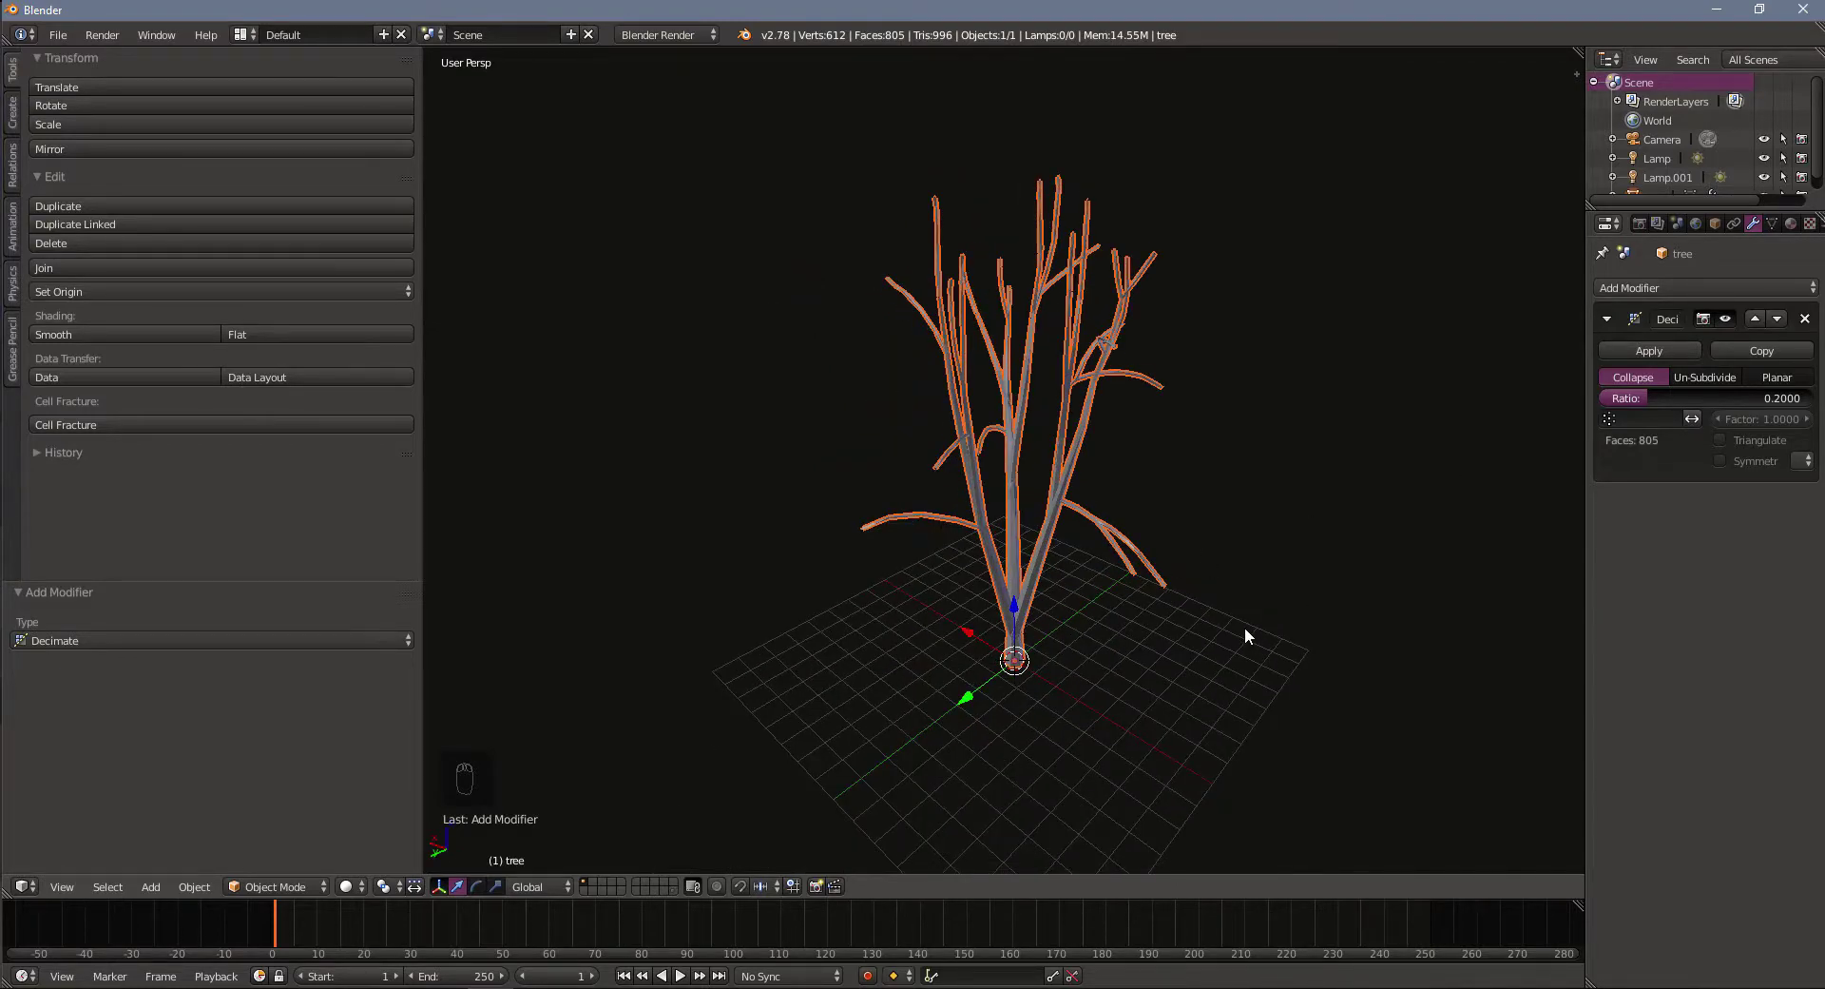
# Add an Ico Sphere (2 subdivisions, size 1.000) at the origin and list its modifiers
pyautogui.hotkey('shift', 'a')
pyautogui.moveTo(1215, 609)
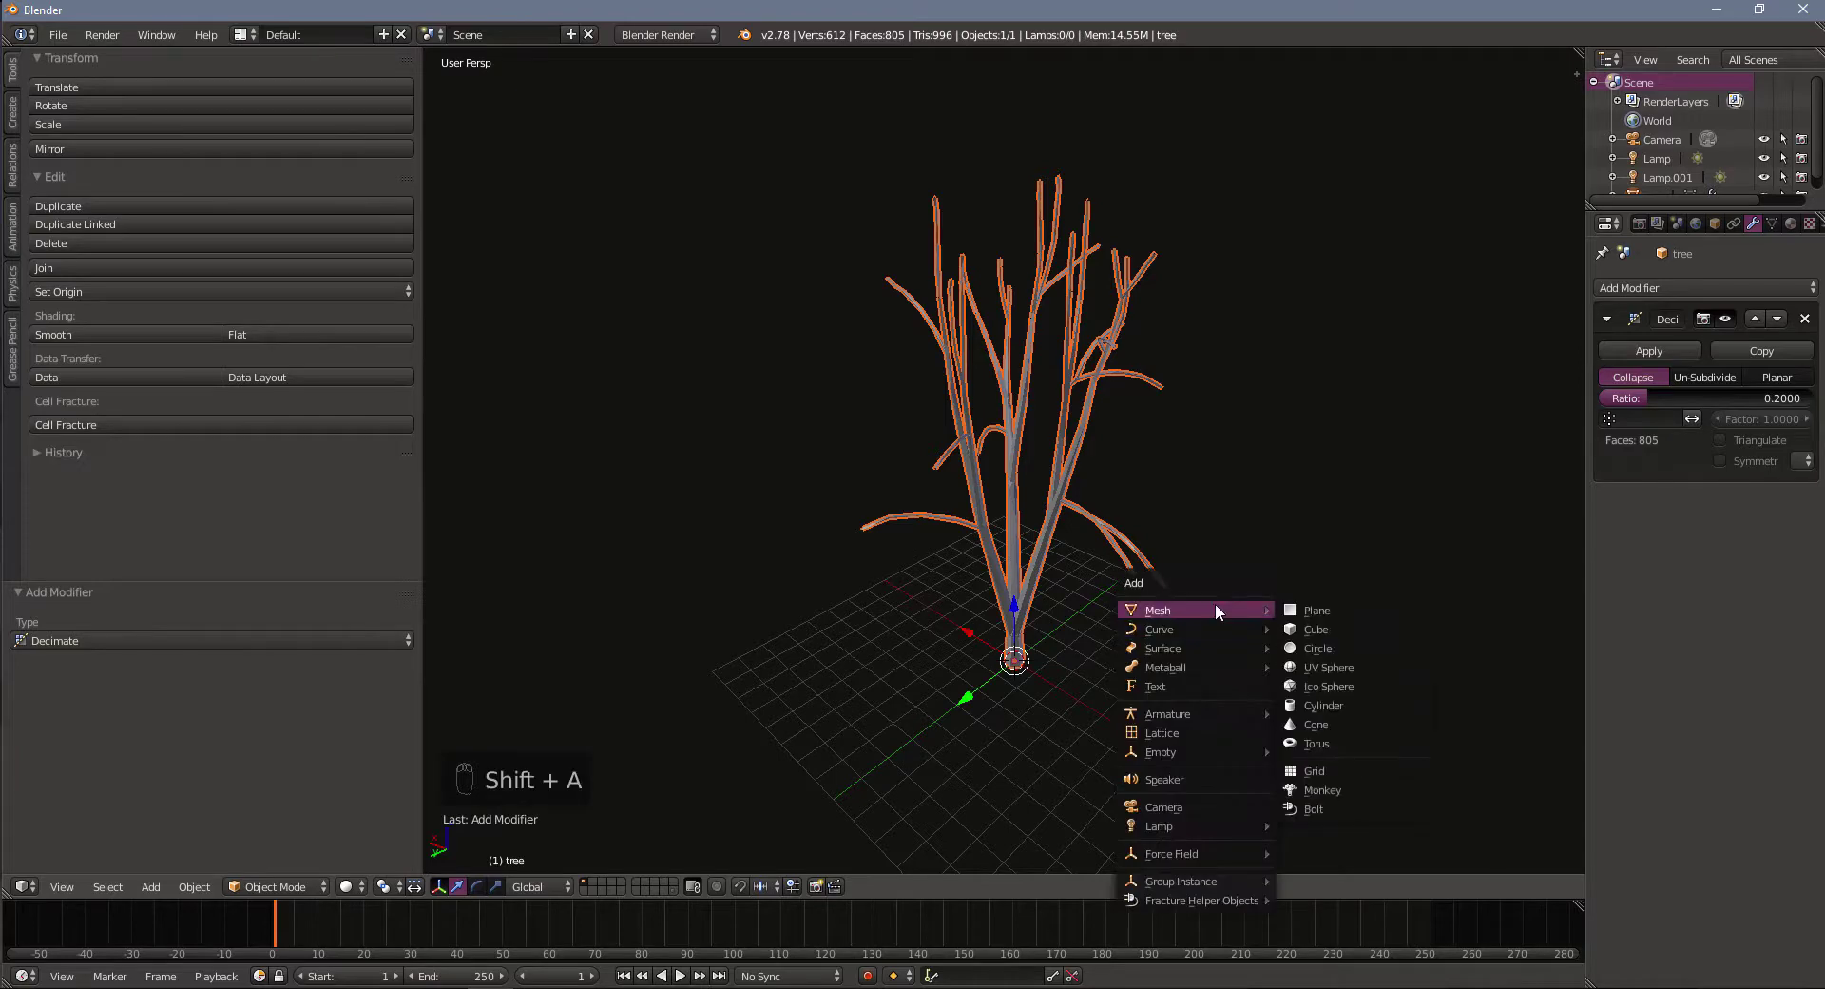
pyautogui.click(1342, 687)
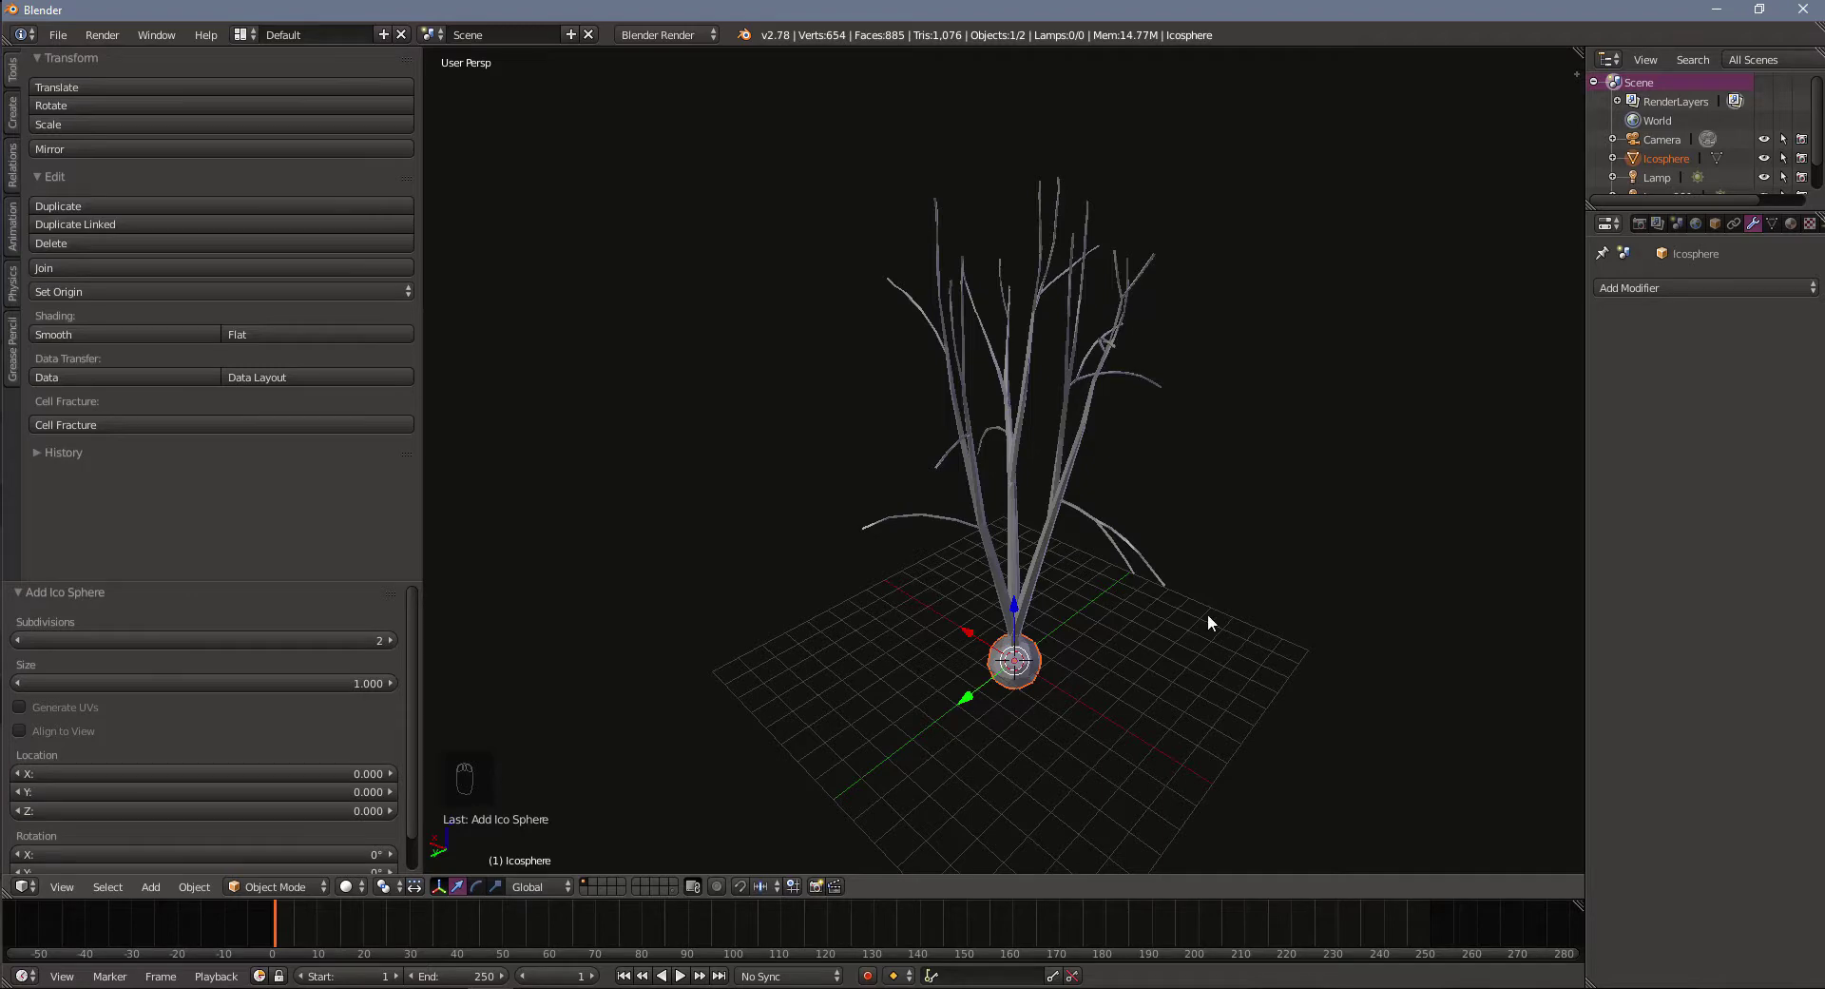
pyautogui.click(1675, 285)
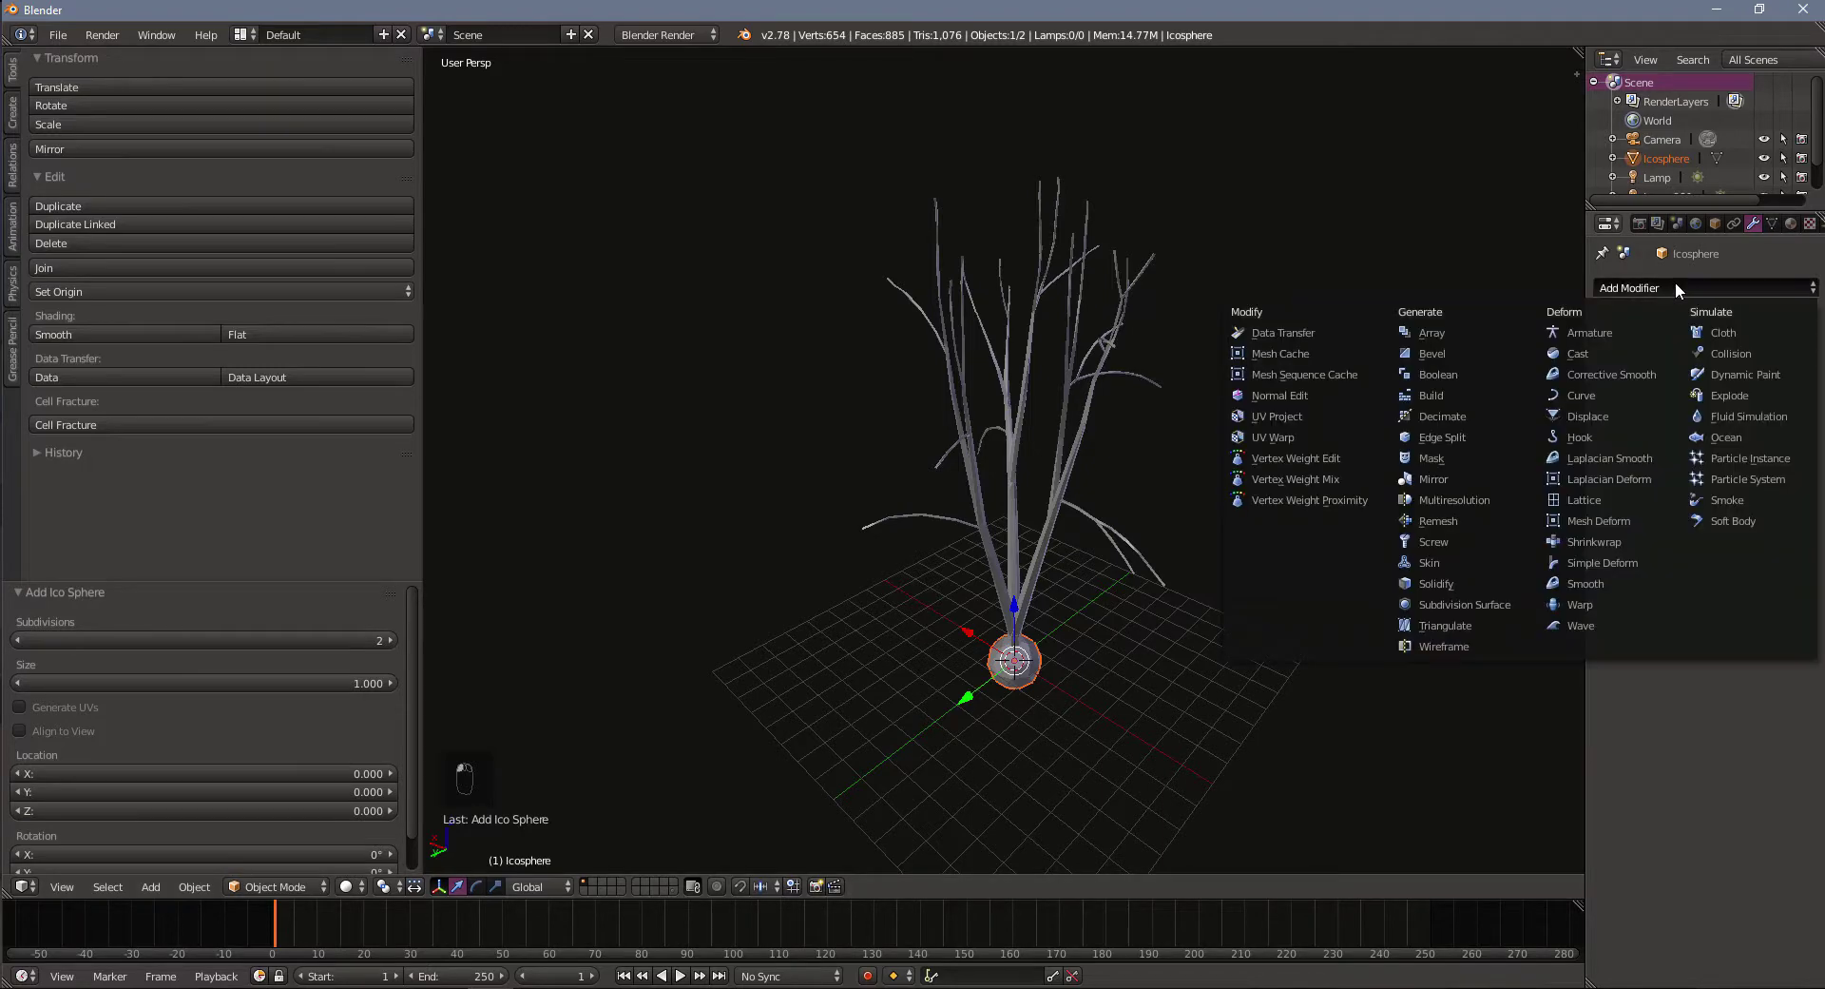
# Give the icosphere a Displace modifier using a new texture of type Clouds
pyautogui.click(1595, 416)
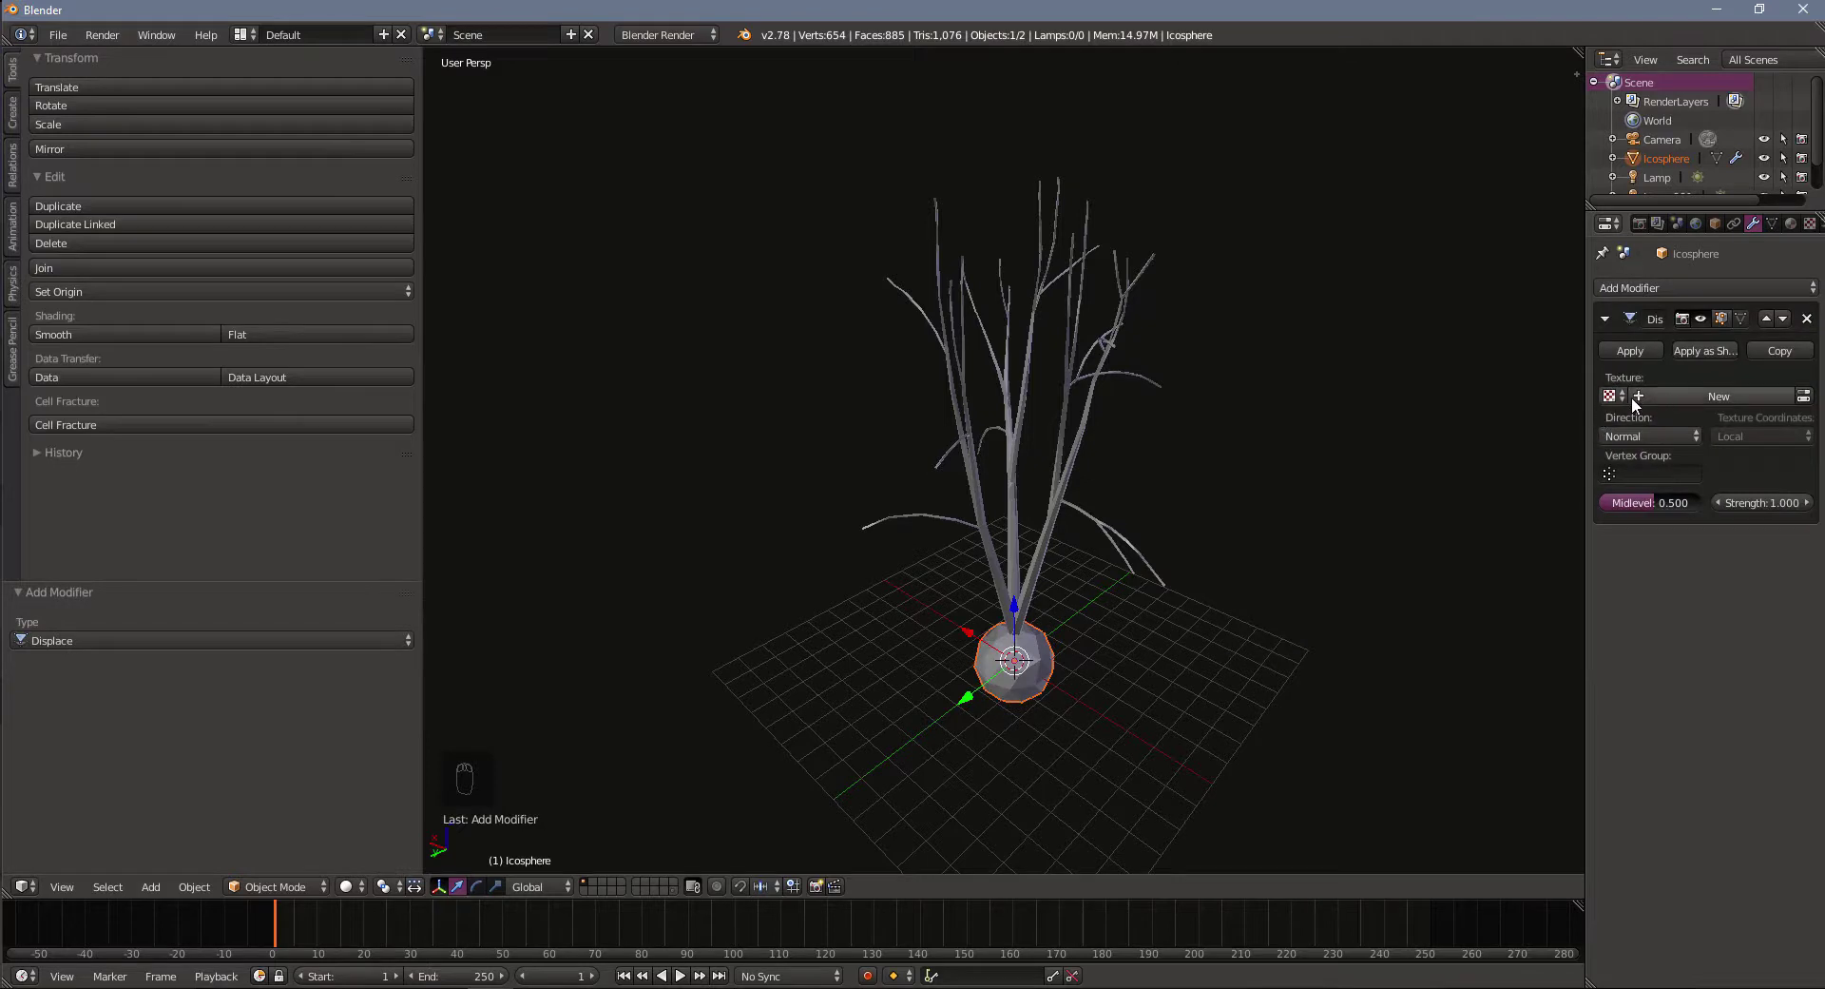
pyautogui.click(1668, 393)
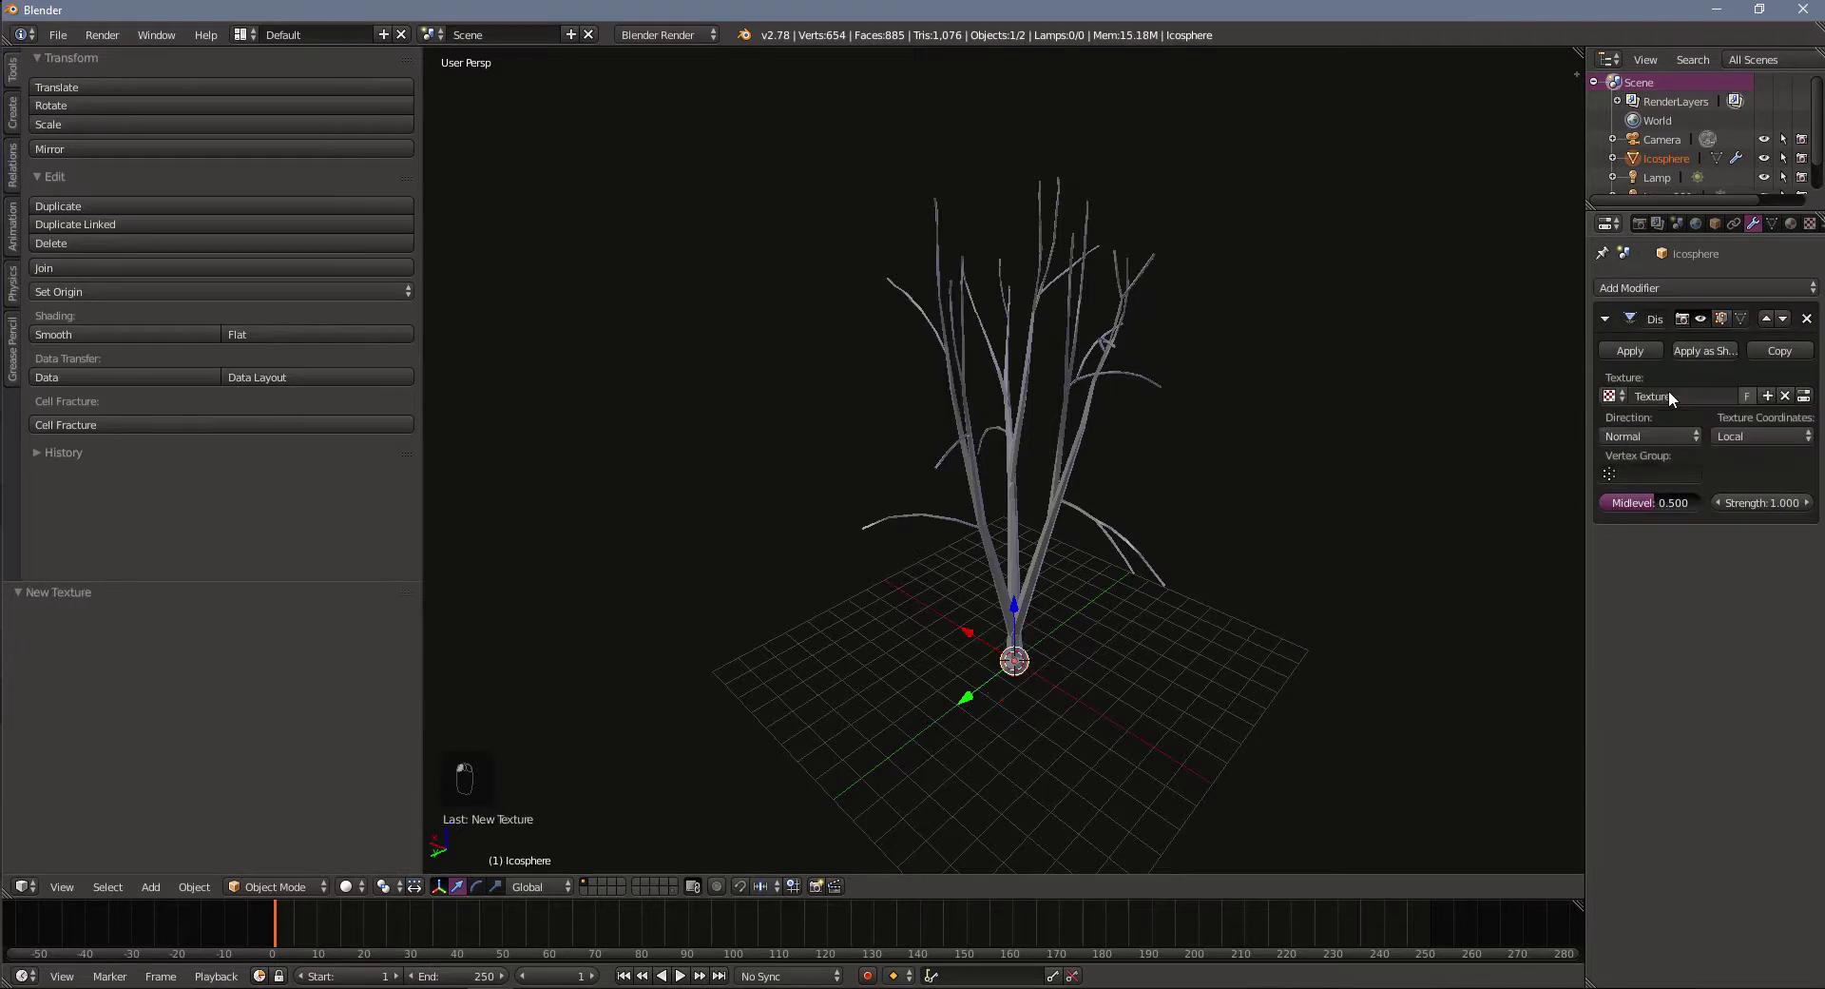
pyautogui.click(1810, 223)
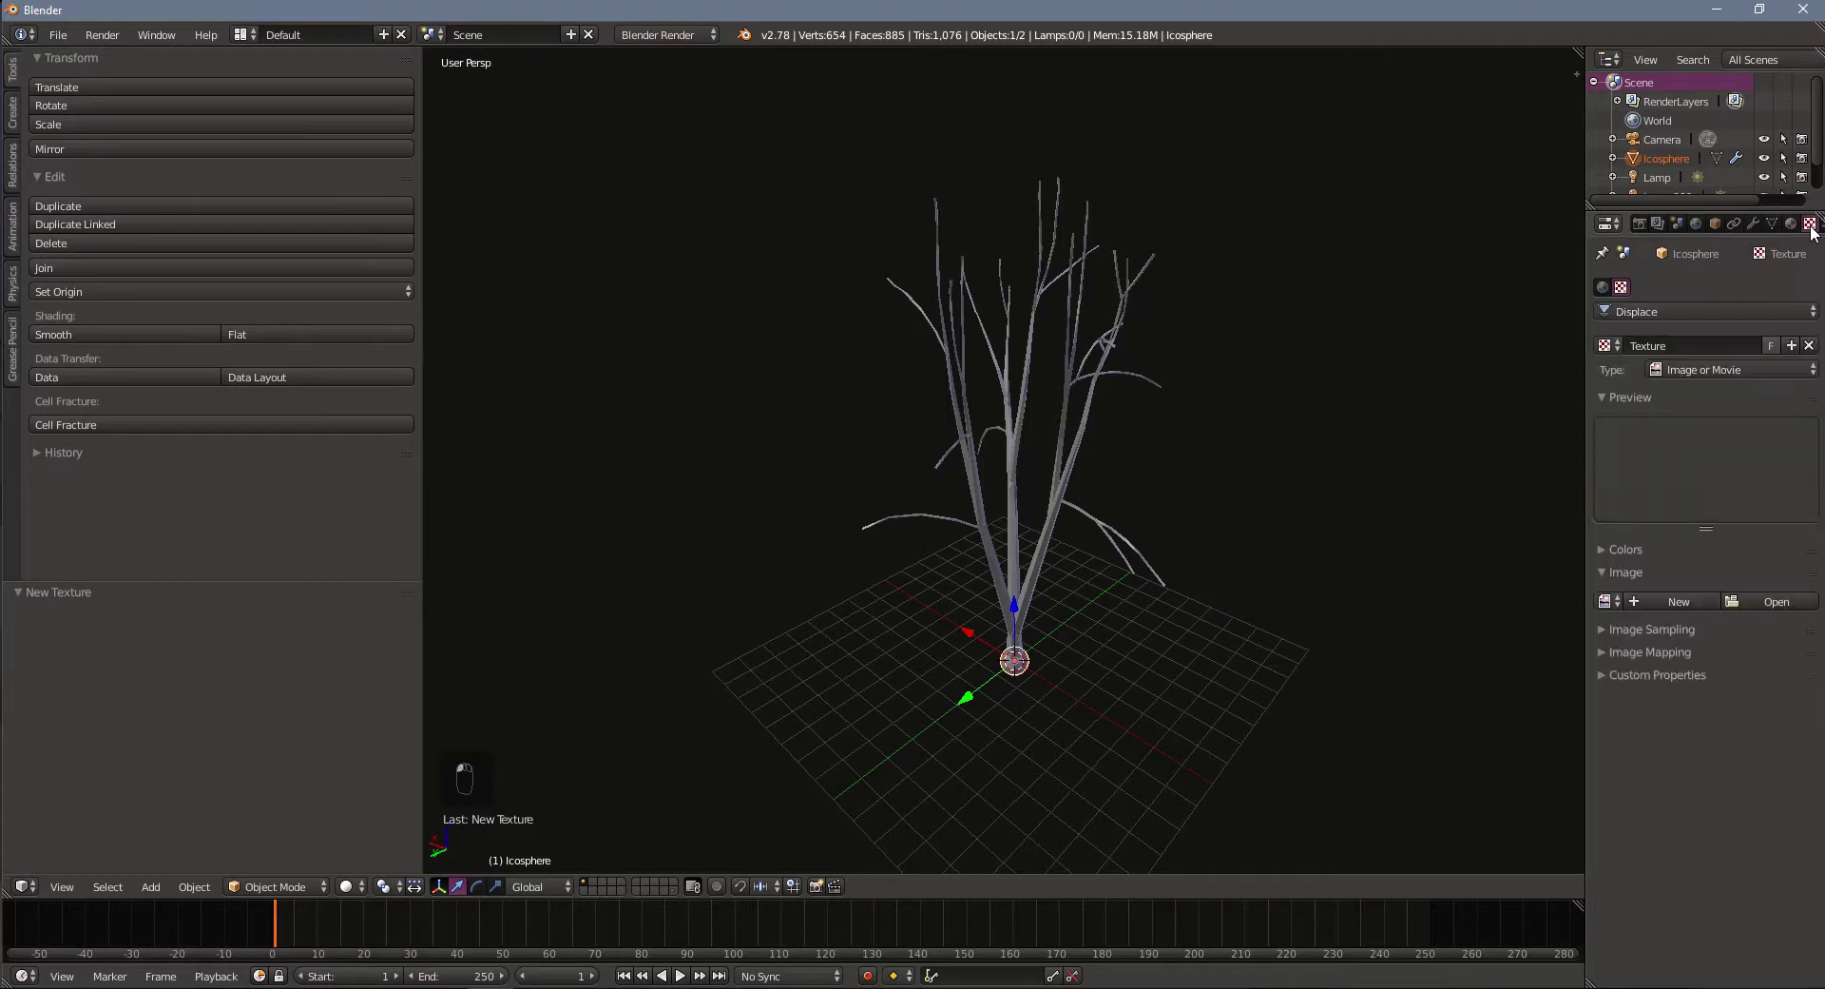
pyautogui.click(1679, 369)
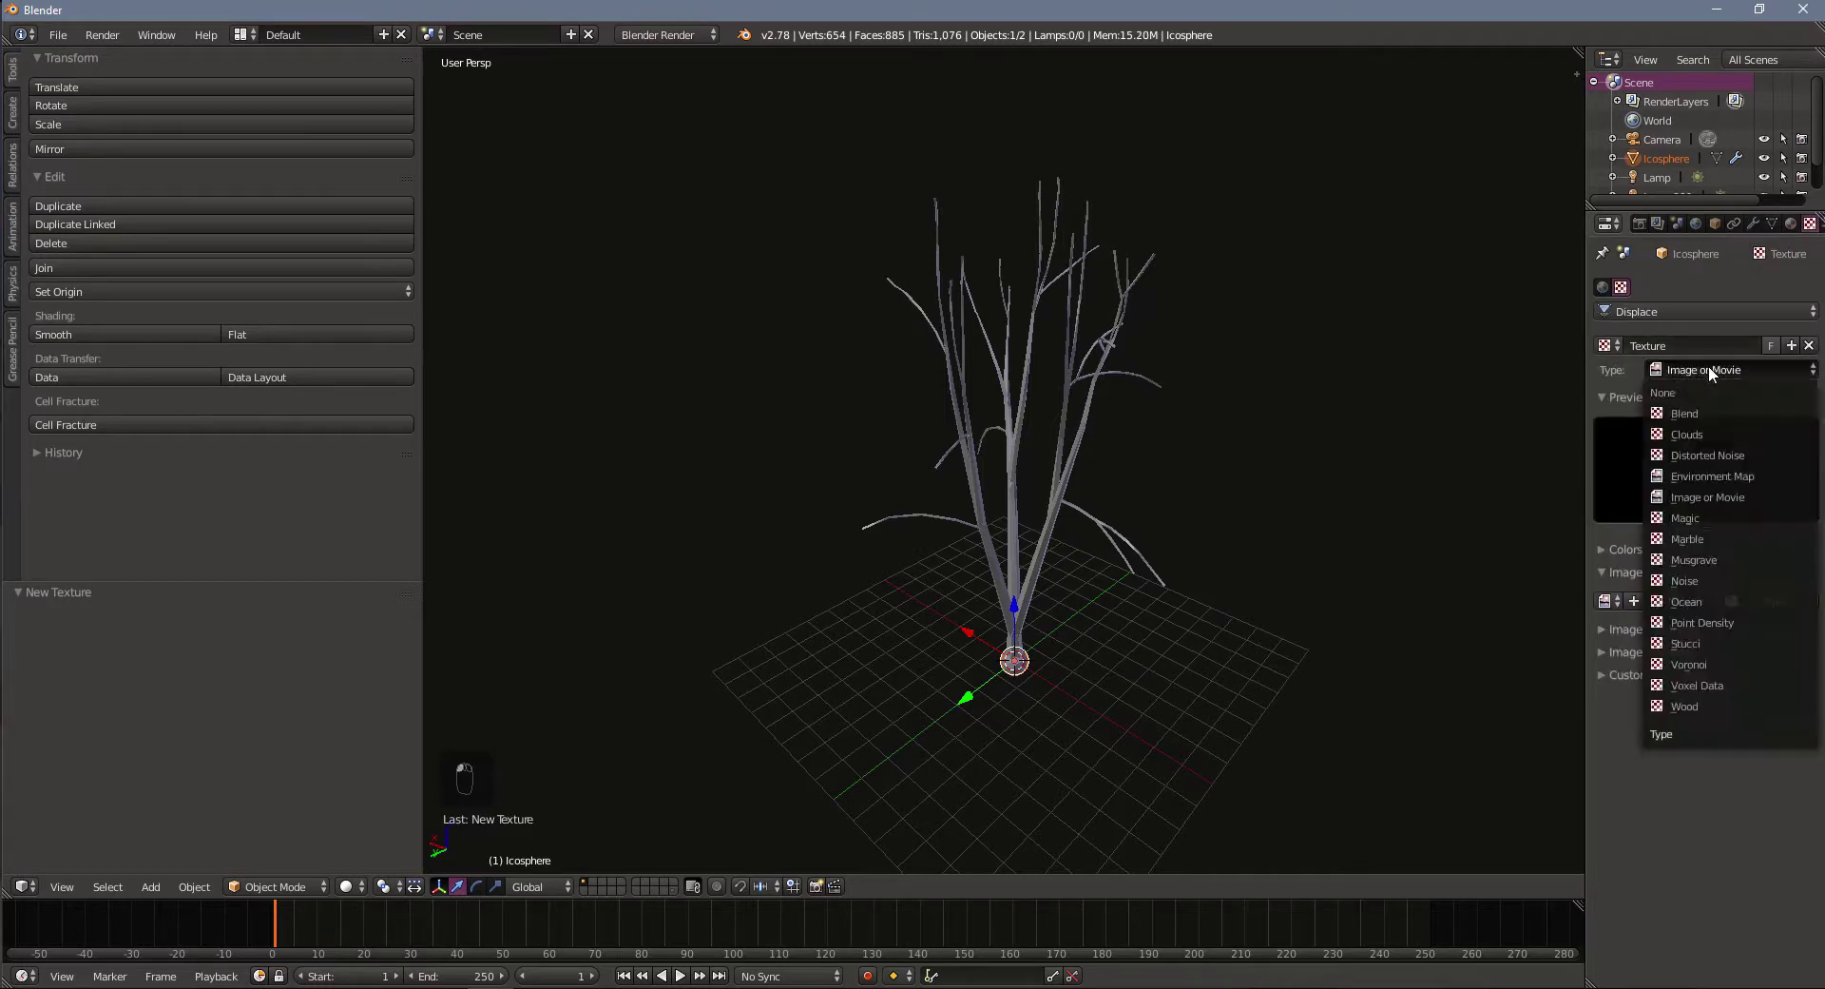
pyautogui.click(1709, 432)
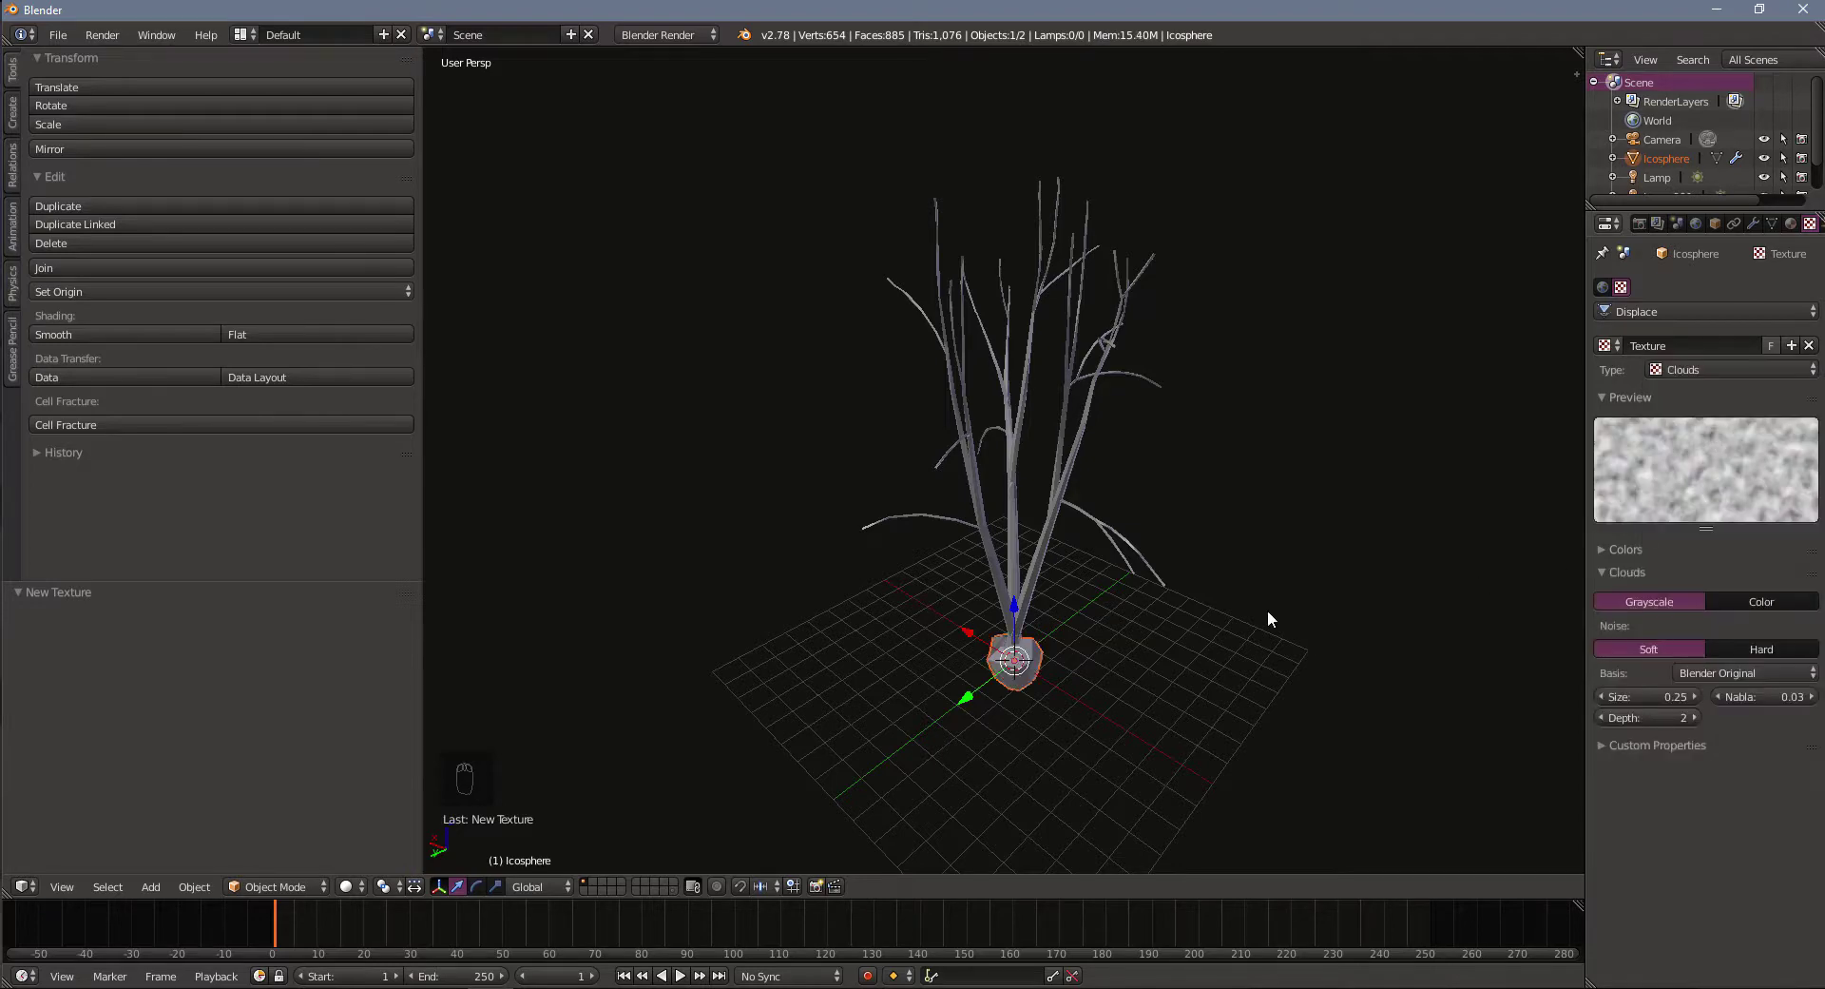
pyautogui.moveTo(1141, 762); pyautogui.dragTo(1486, 515, button='middle')
# Set the Displace modifier to Global texture coordinates and strength 0.75
pyautogui.click(1752, 224)
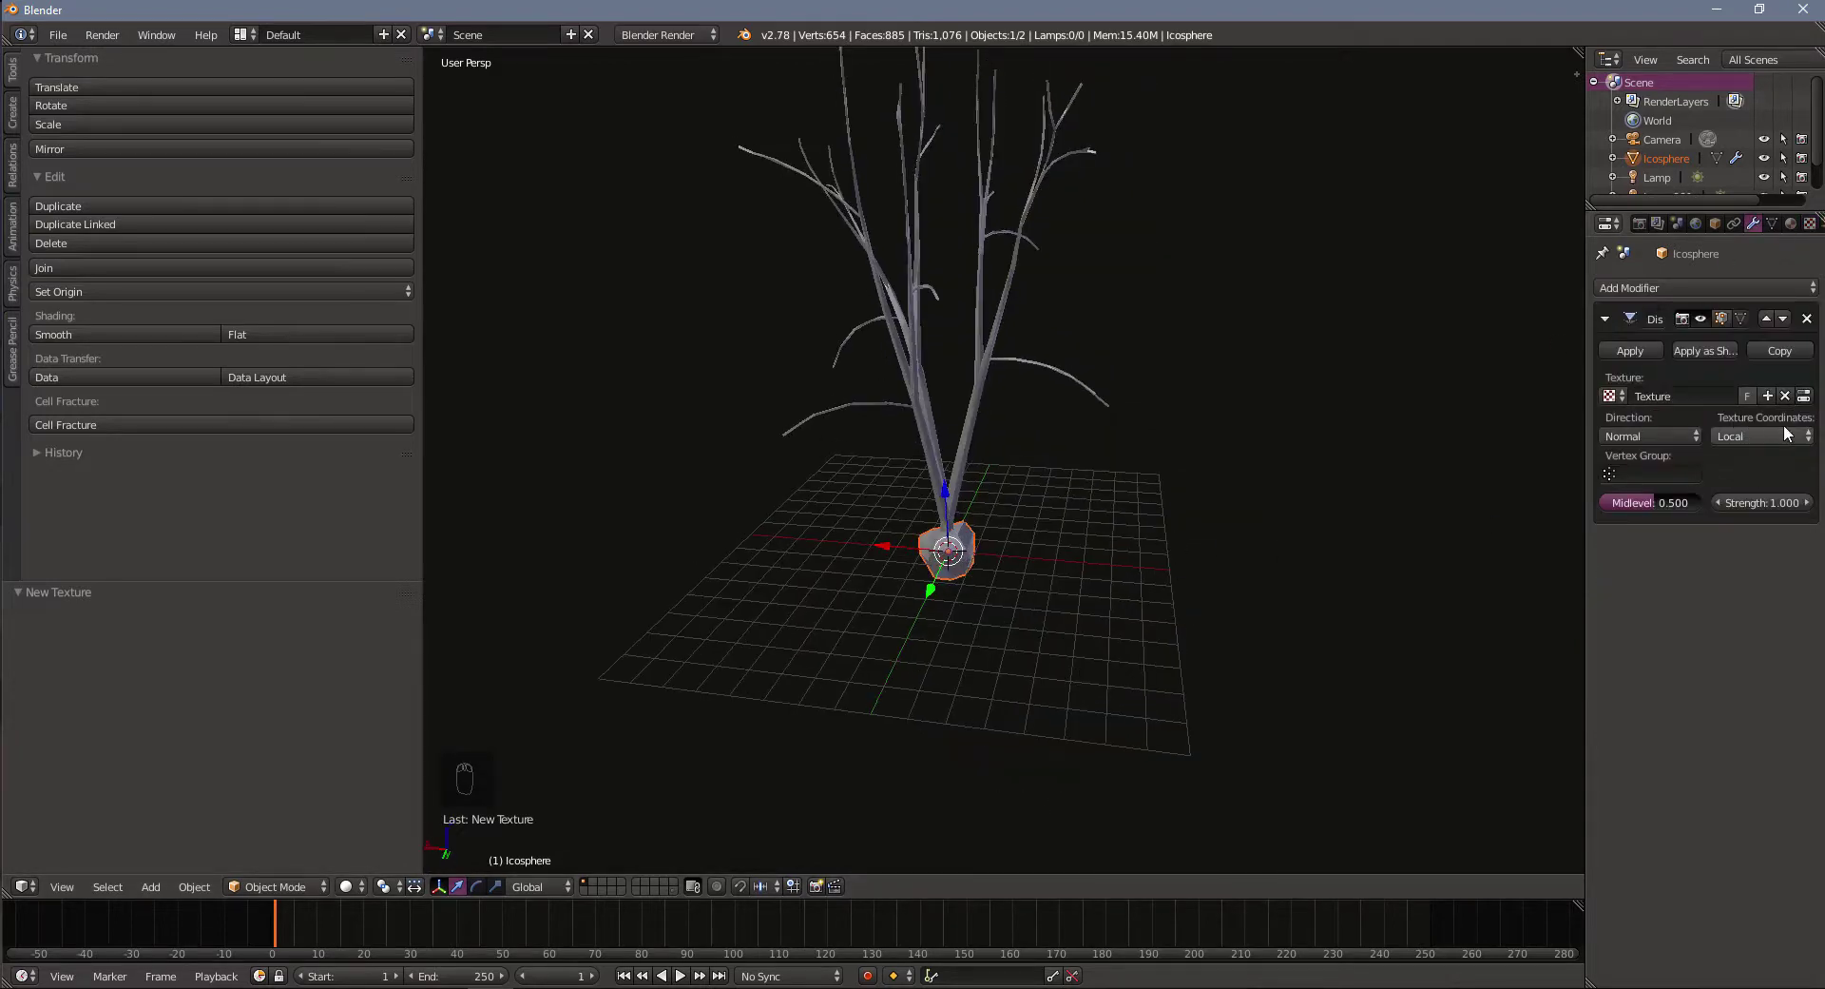
pyautogui.click(1754, 433)
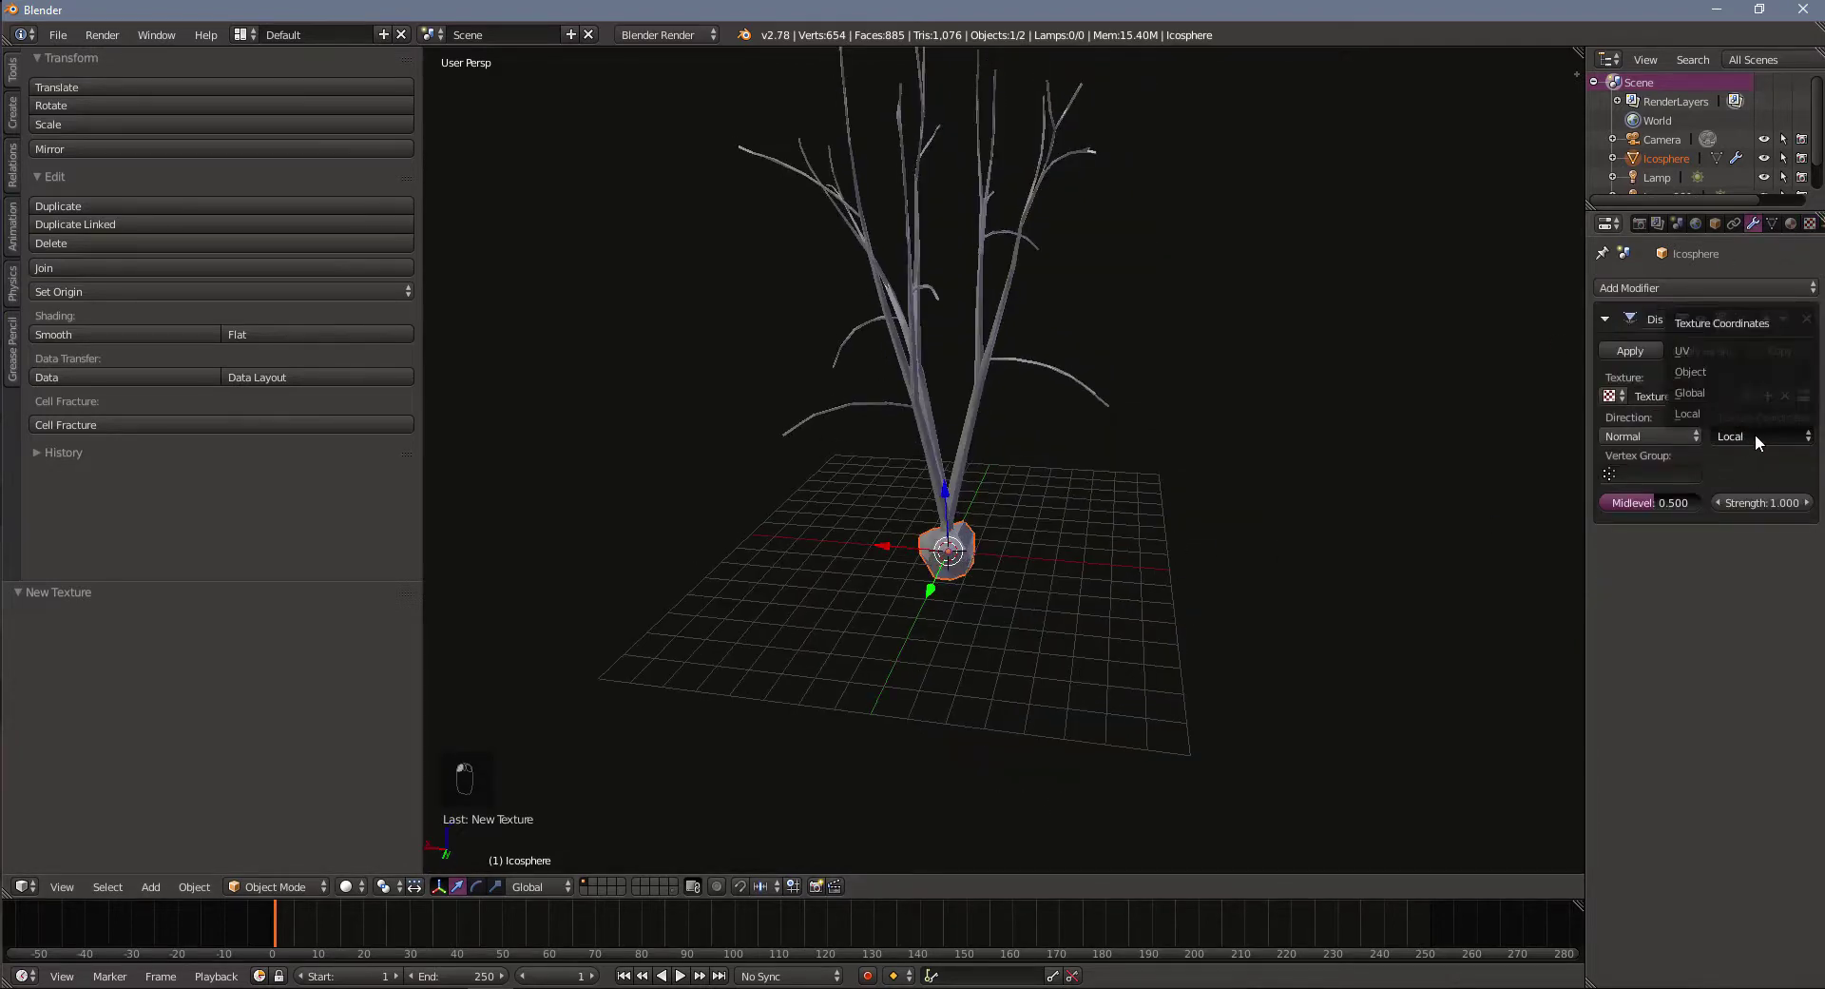
pyautogui.click(1724, 394)
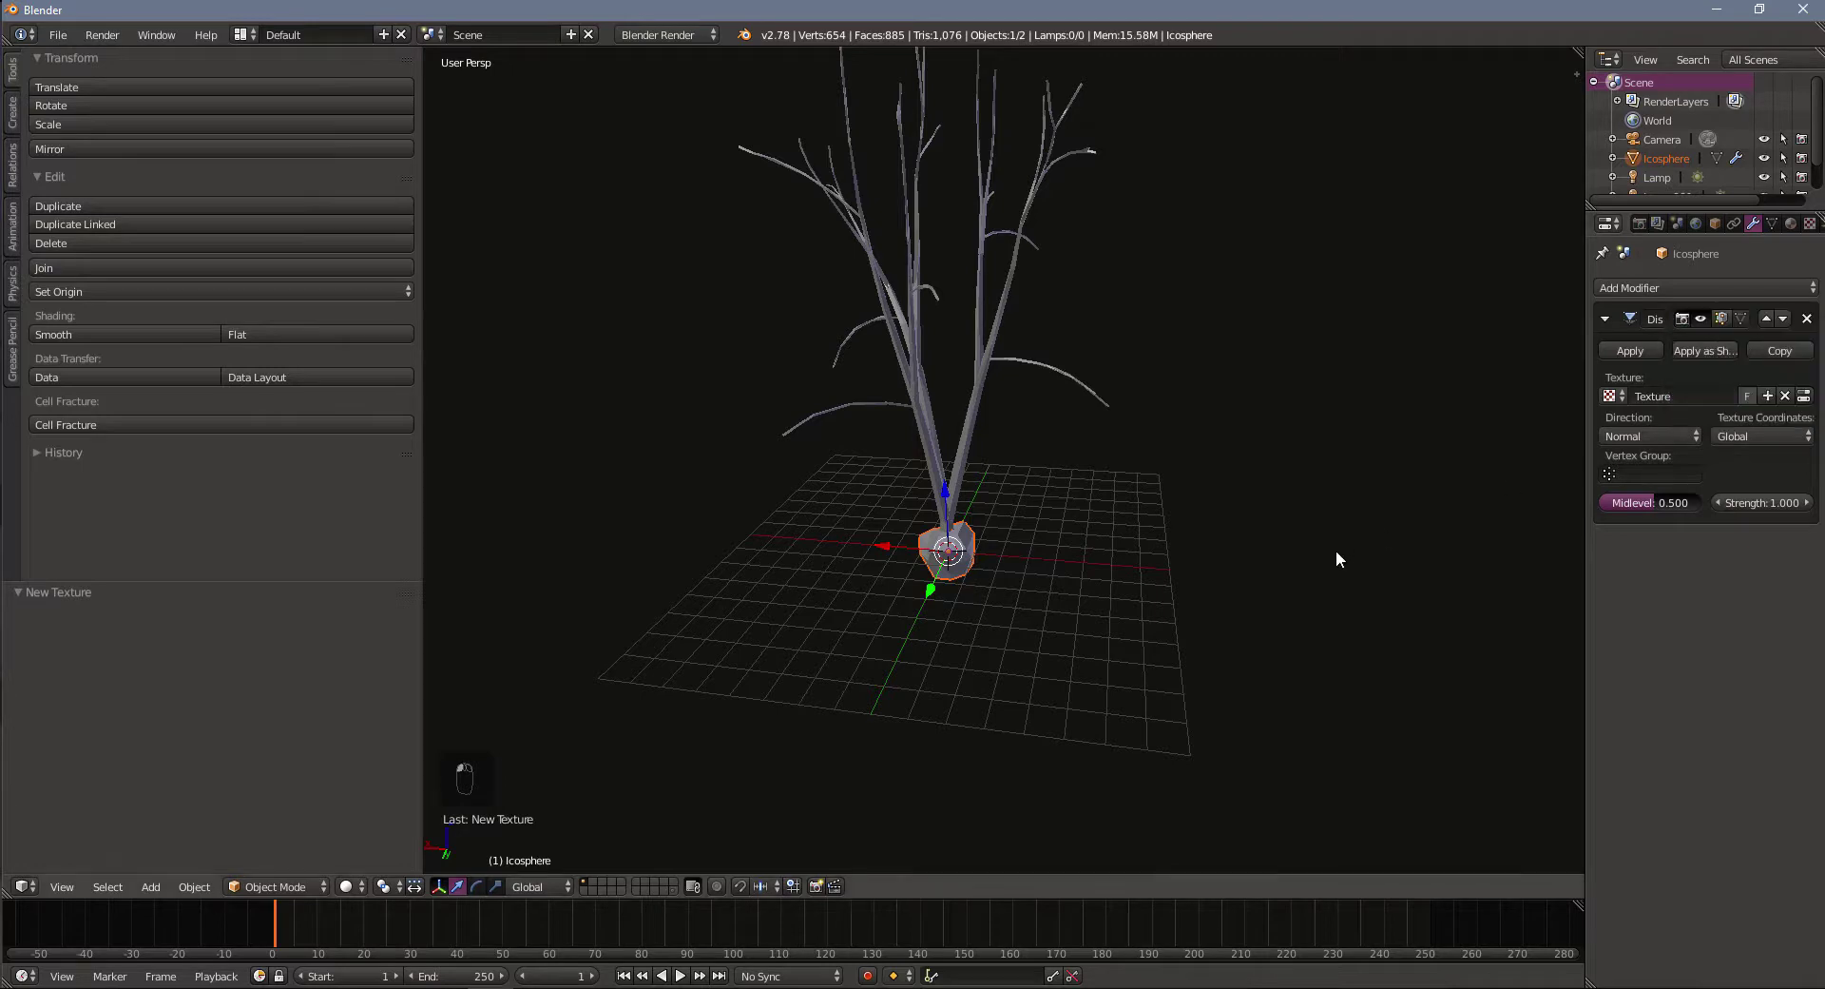
pyautogui.click(1755, 502)
pyautogui.write('.75')
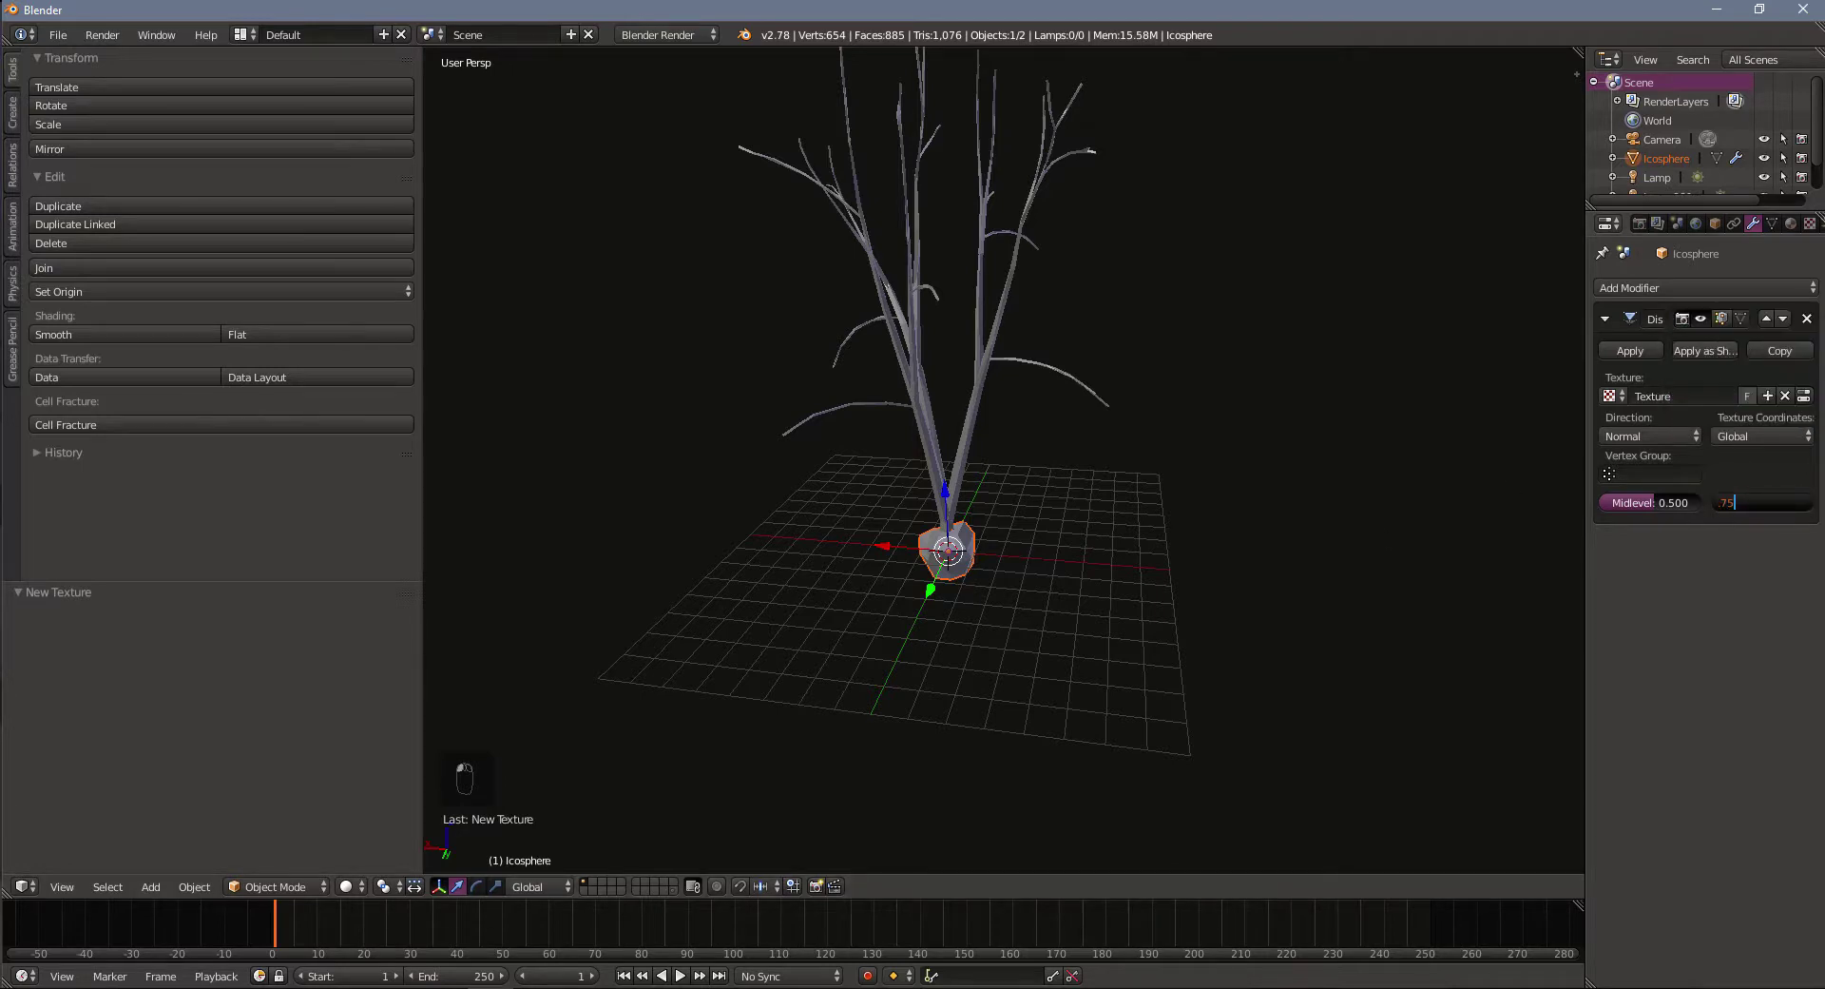
pyautogui.press('Return')
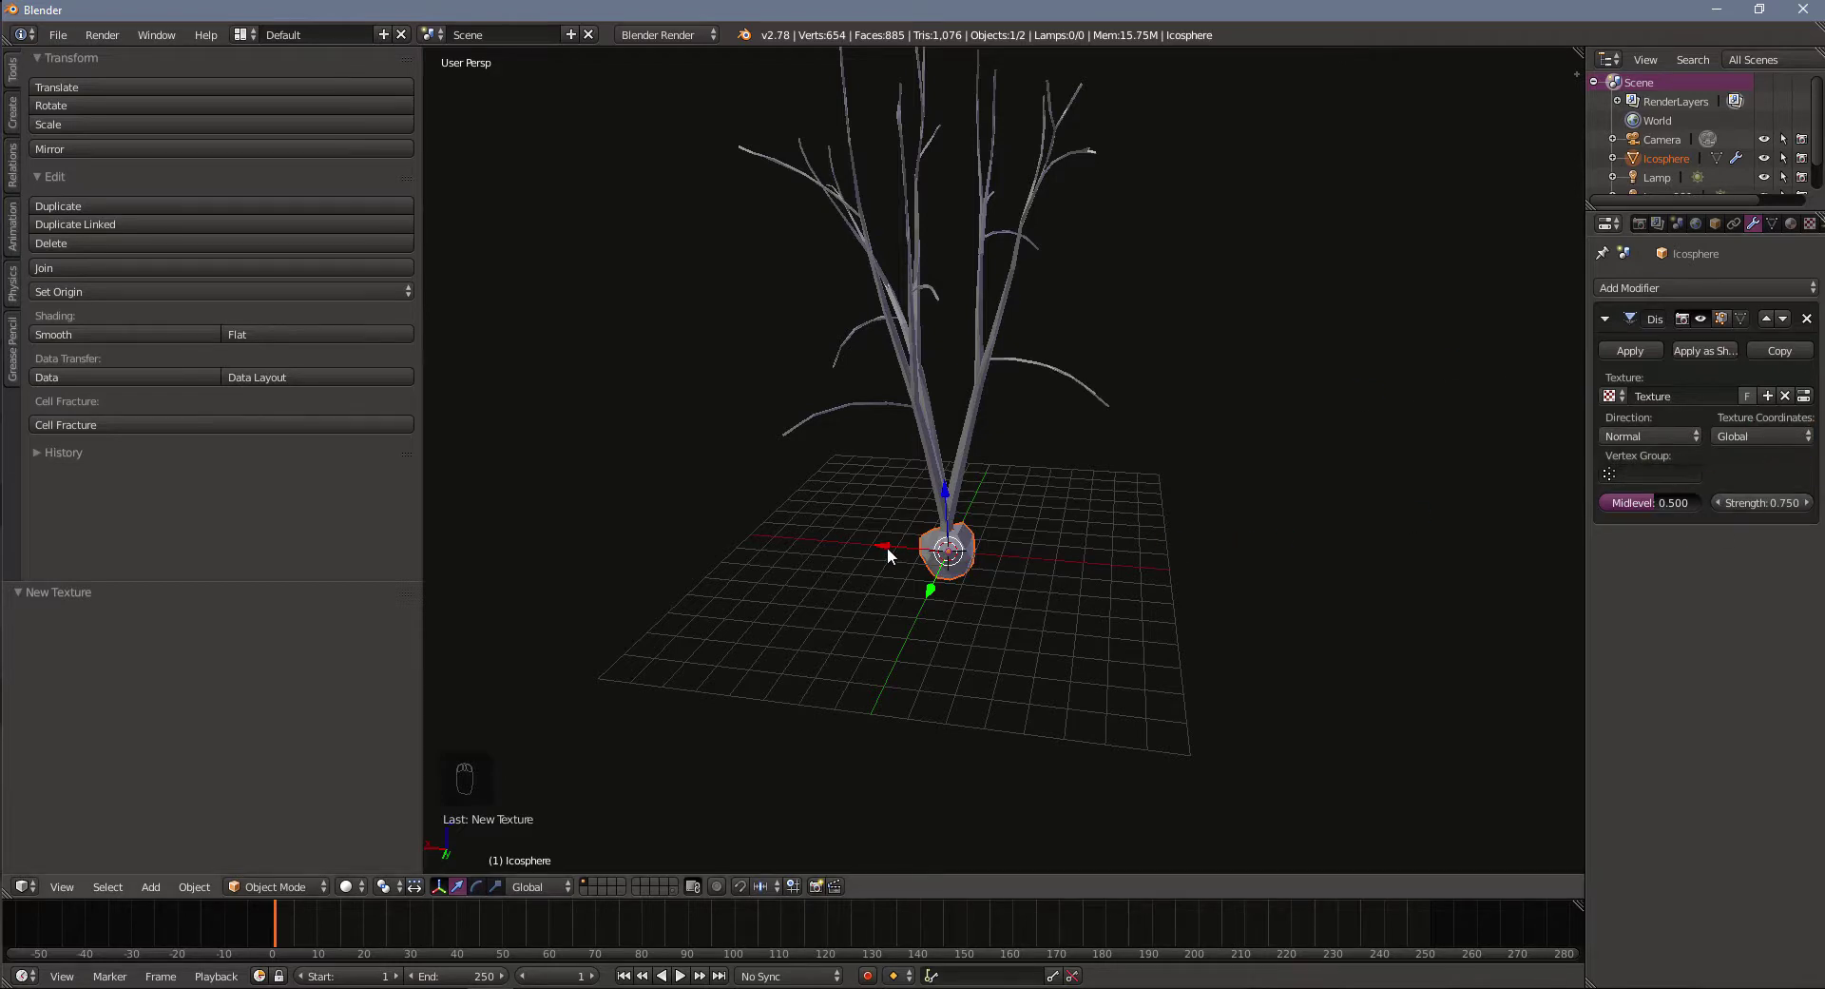
# Move the icosphere along X beside the trunk and raise it along Z
pyautogui.moveTo(887, 547); pyautogui.dragTo(1083, 635)
pyautogui.scroll(2, 1101, 658)
pyautogui.moveTo(1100, 664); pyautogui.dragTo(999, 538, button='middle')
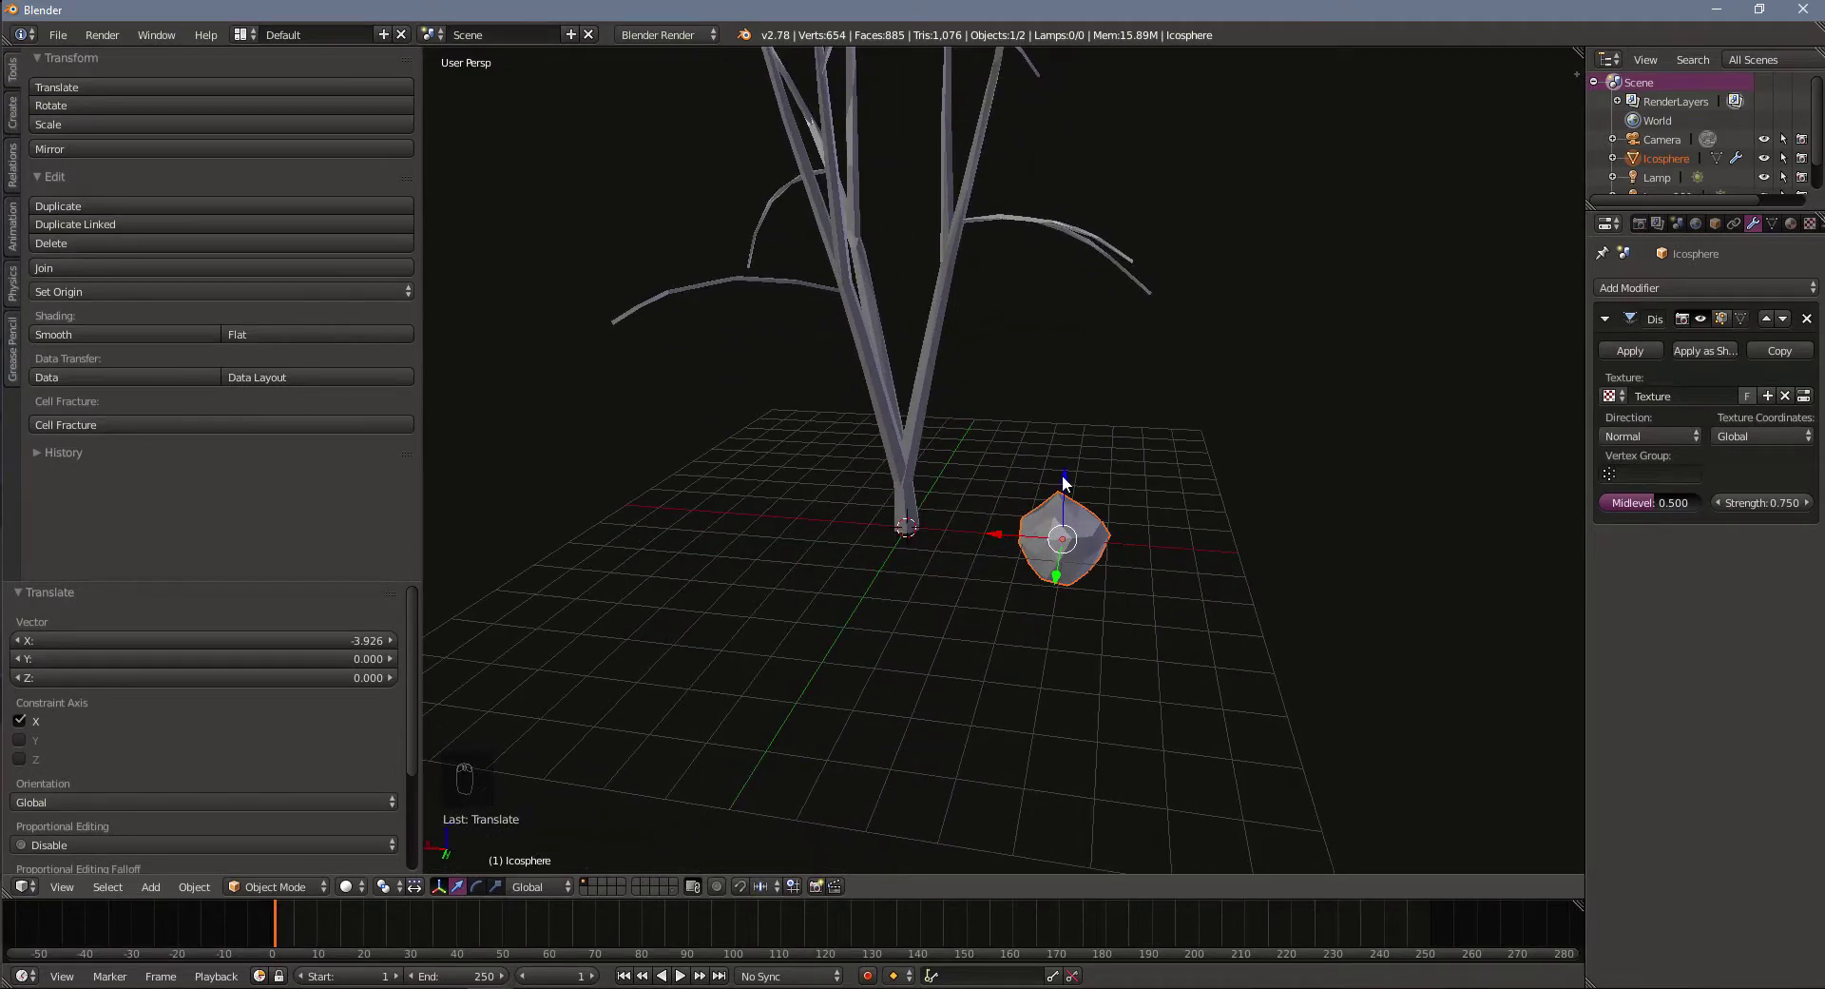
pyautogui.moveTo(1062, 477); pyautogui.dragTo(1062, 353)
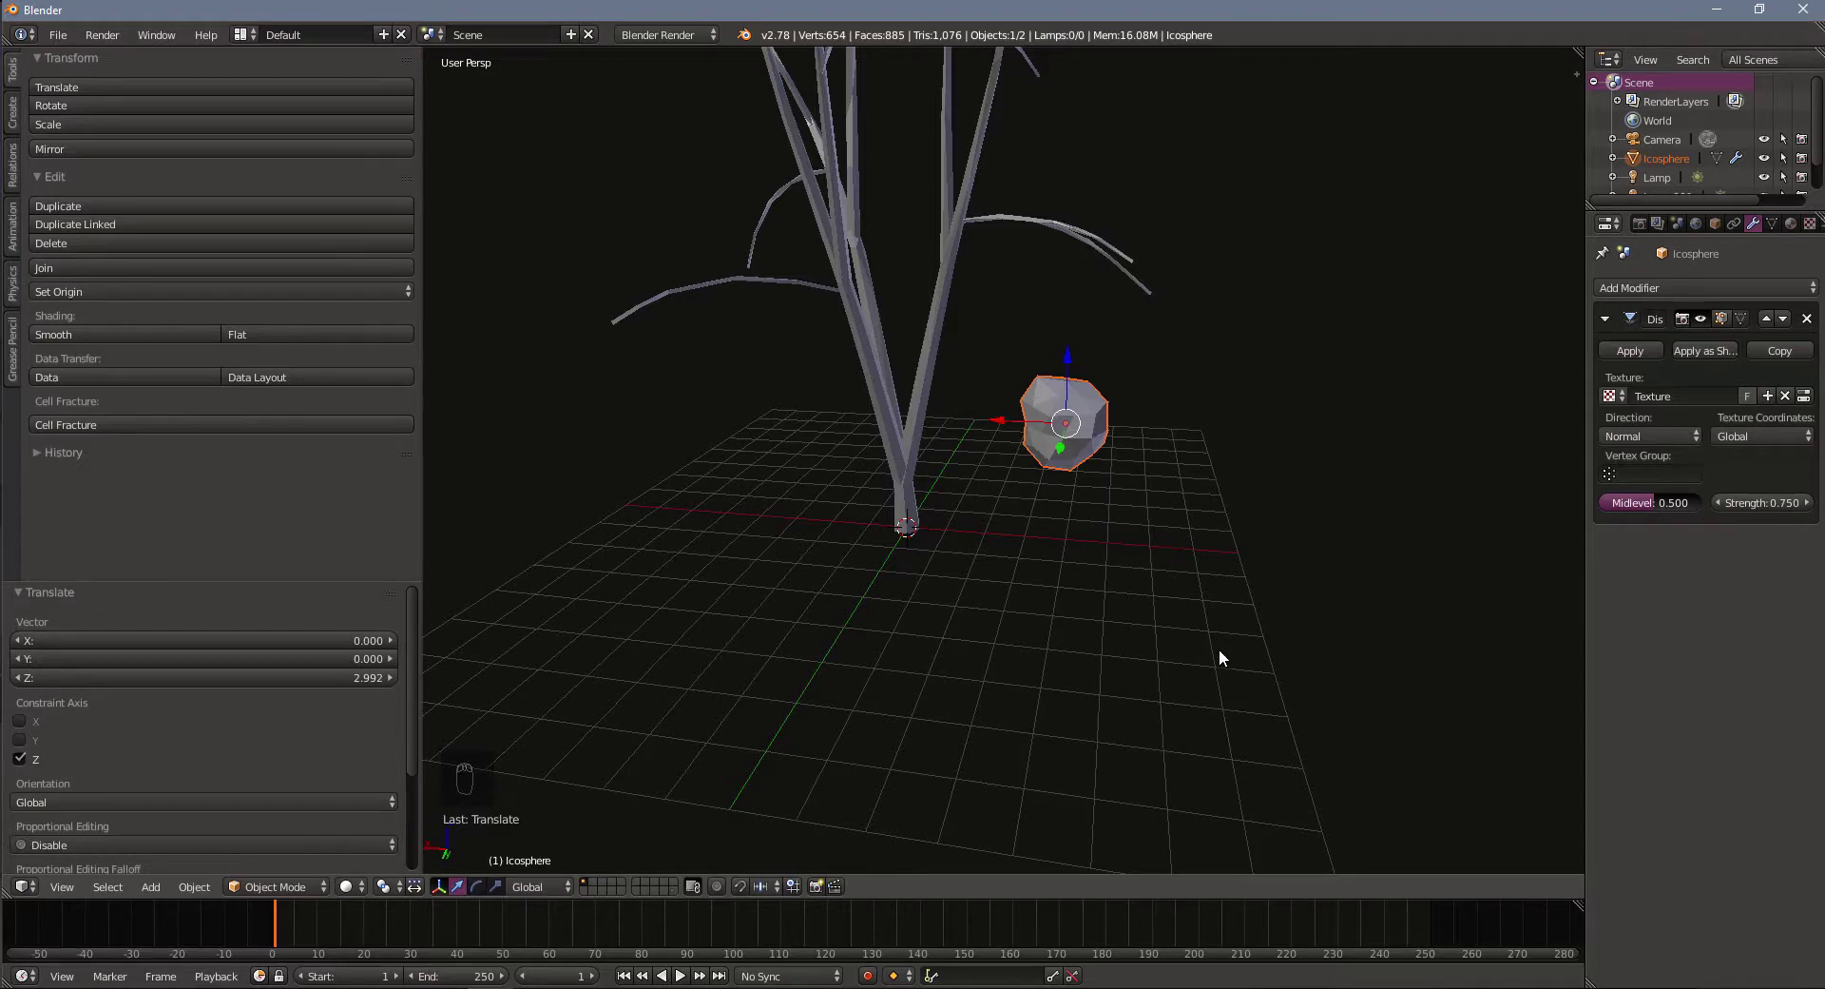
# Flatten the icosphere along Z, then scale it uniformly to 1.870
pyautogui.press('s')
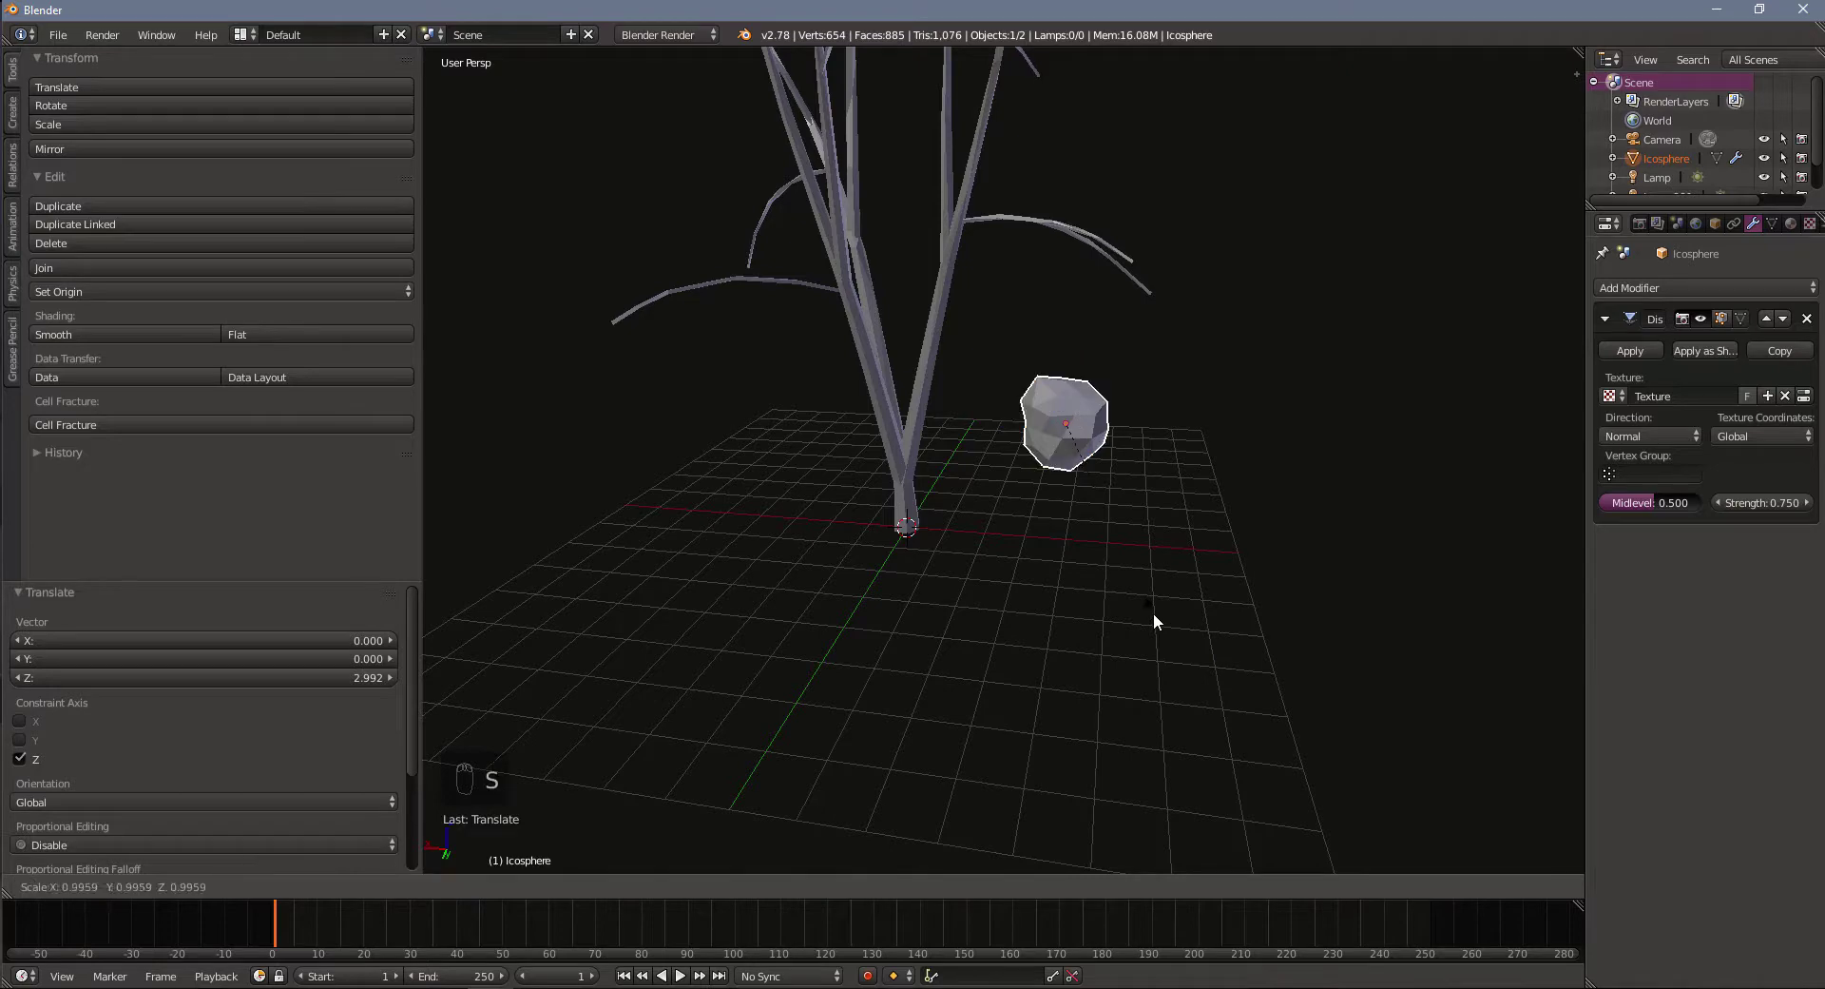
pyautogui.press('z')
pyautogui.click(1150, 498)
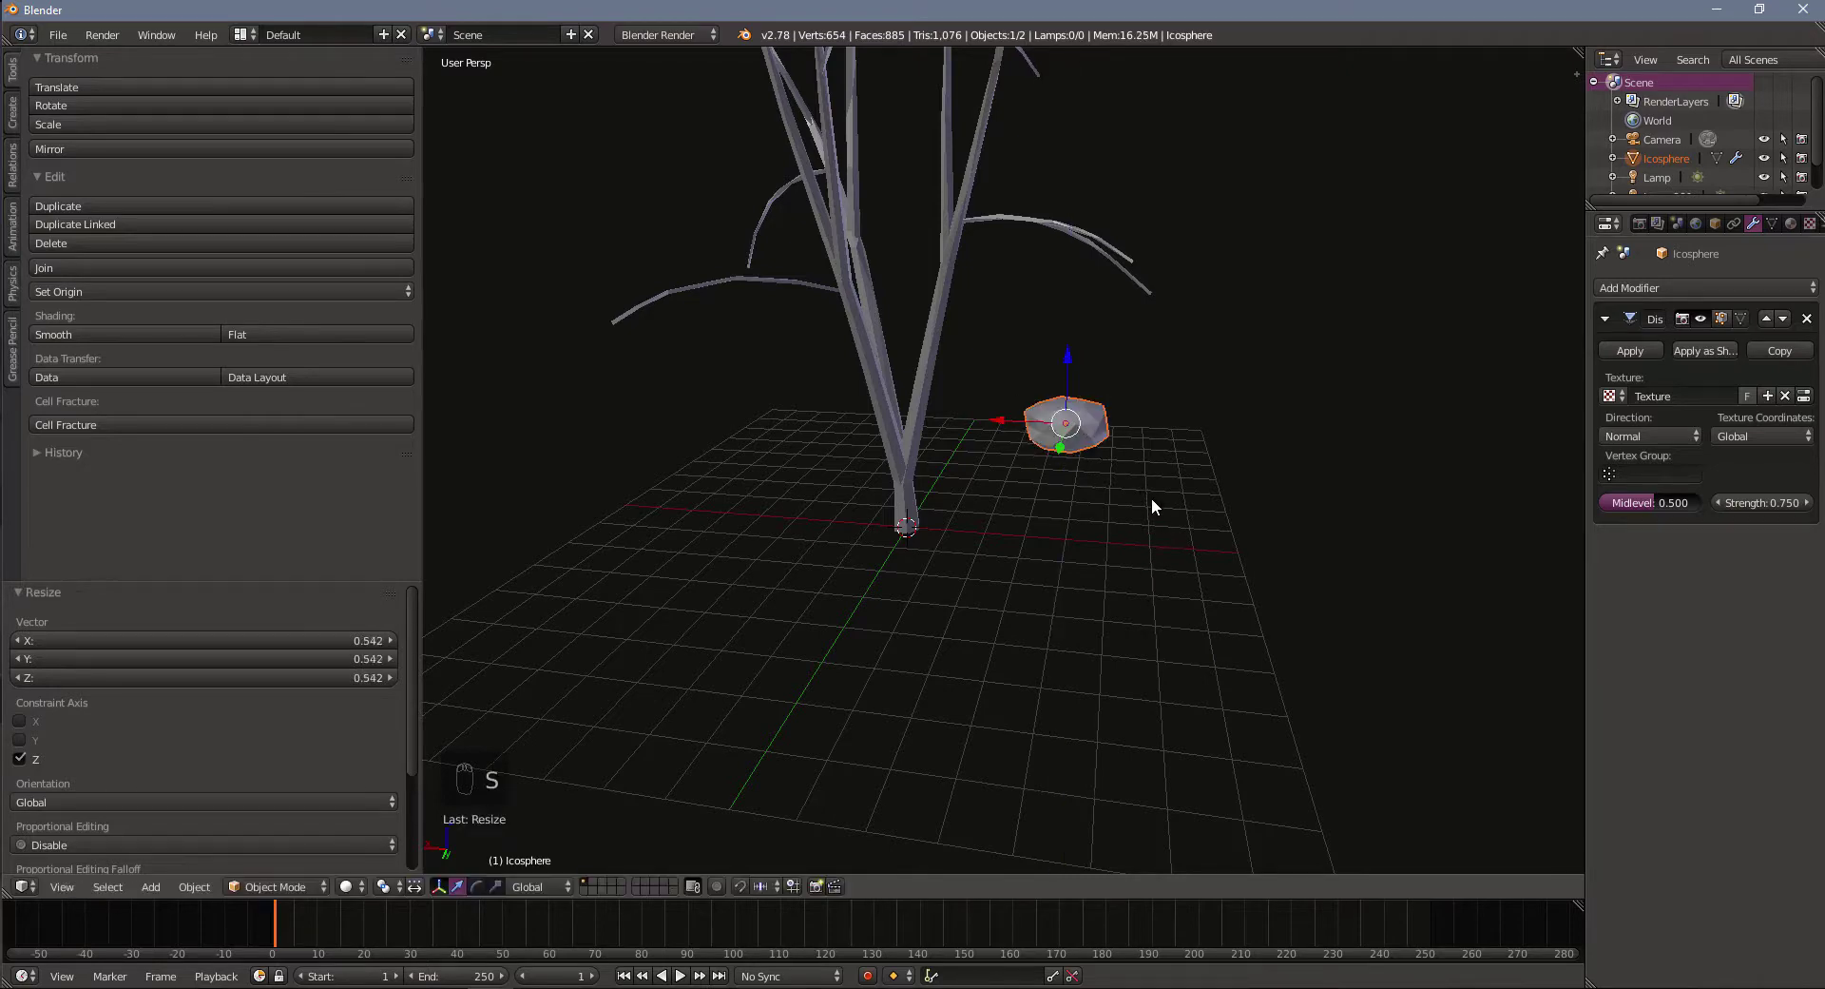
pyautogui.press('s')
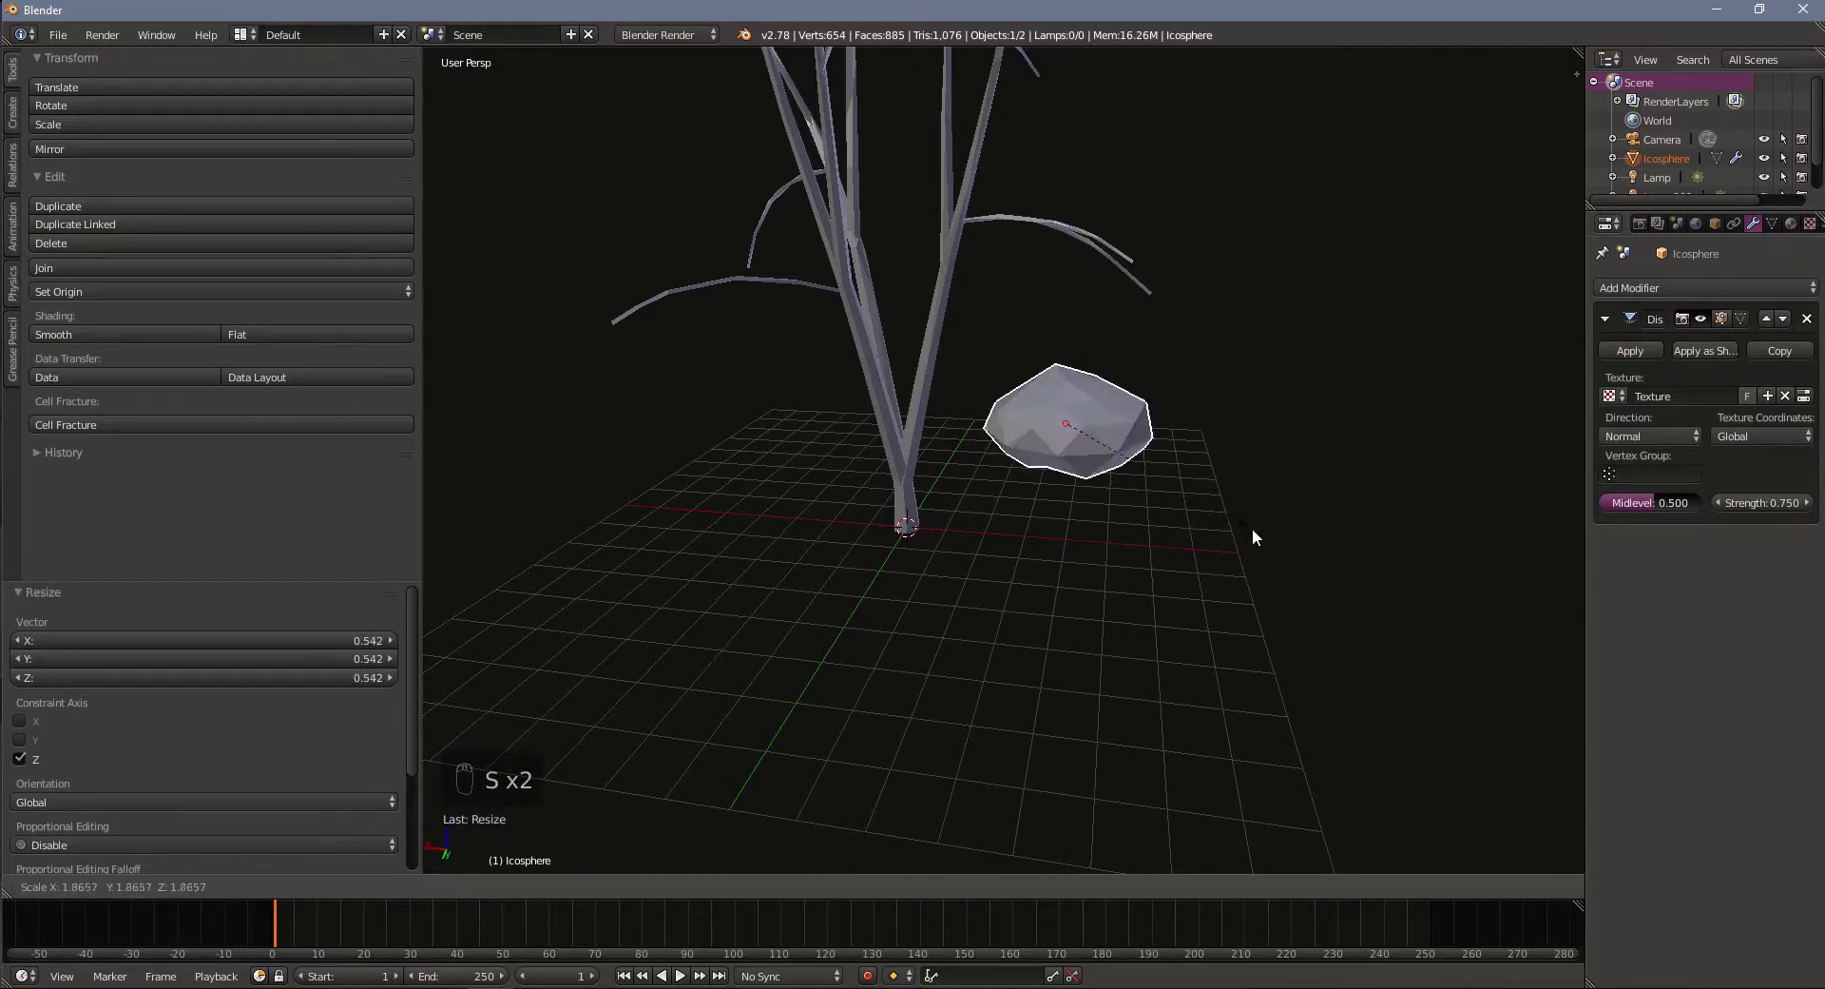
pyautogui.click(1252, 528)
pyautogui.moveTo(1365, 528); pyautogui.dragTo(1423, 579, button='middle')
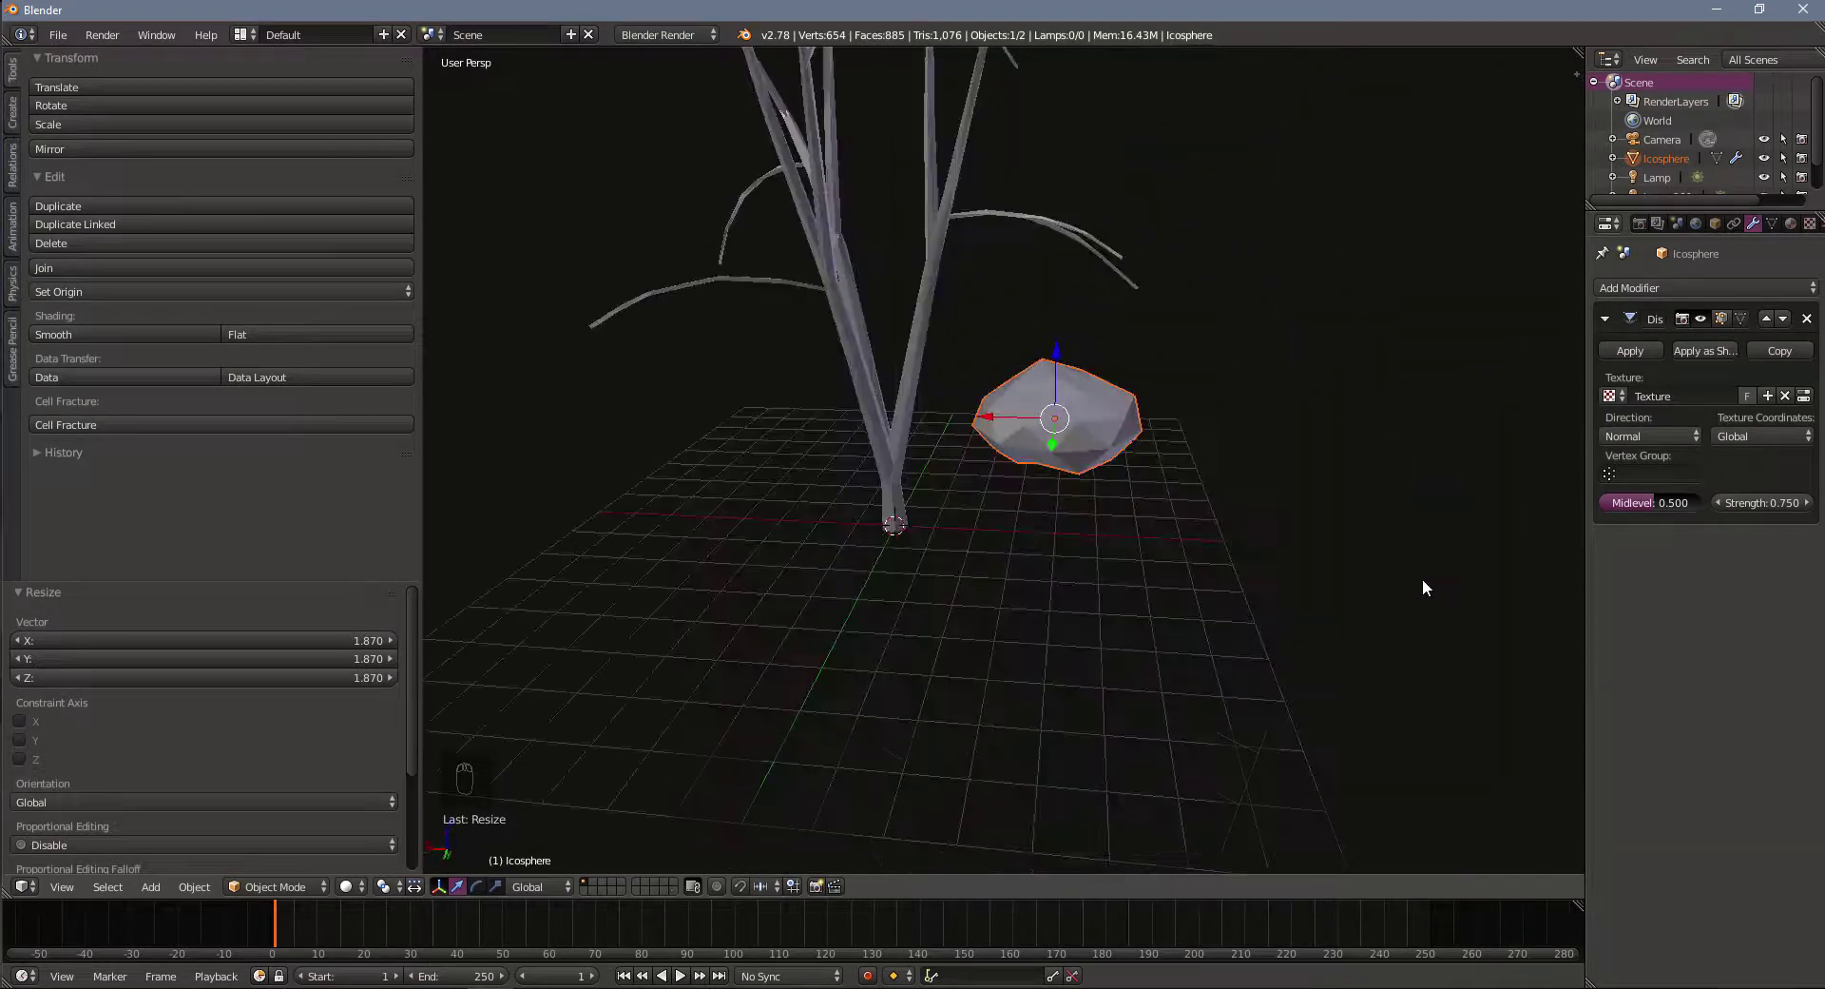
# Add a Decimate modifier to the icosphere at ratio 0.5, leaving 40 faces
pyautogui.click(1720, 287)
pyautogui.click(1463, 413)
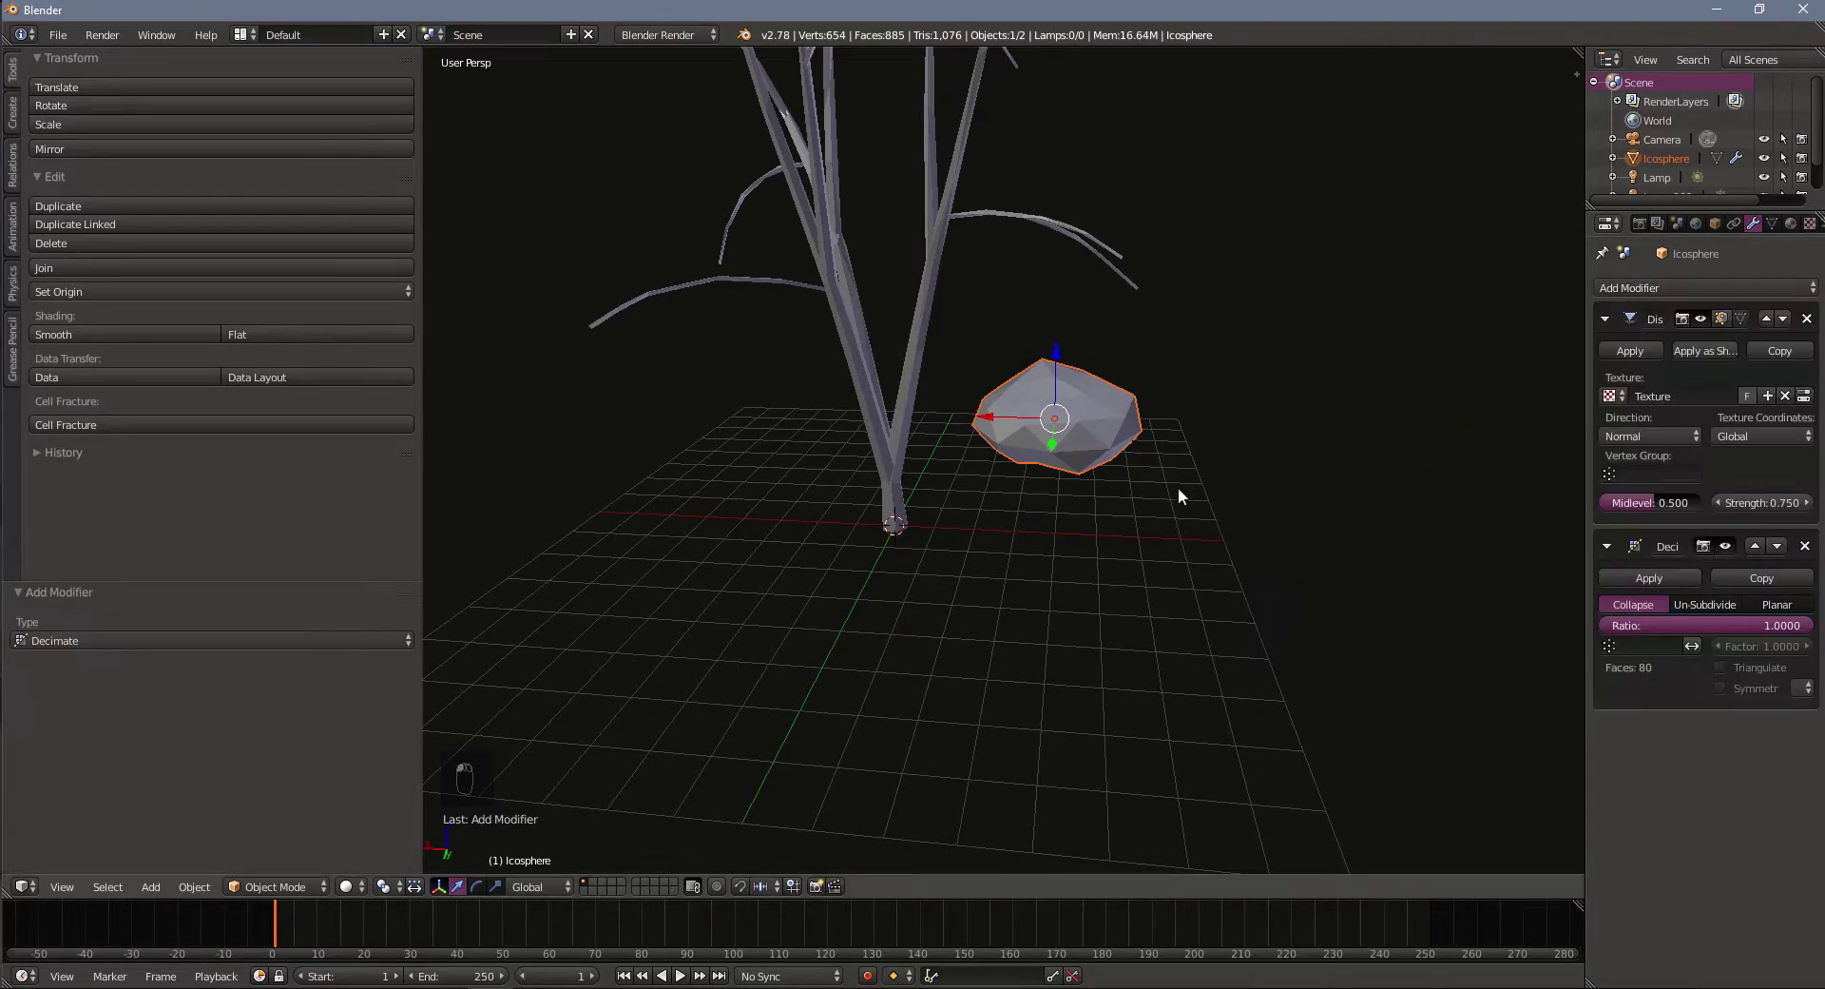
pyautogui.moveTo(1212, 499); pyautogui.dragTo(1104, 557, button='middle')
pyautogui.scroll(4, 1108, 546)
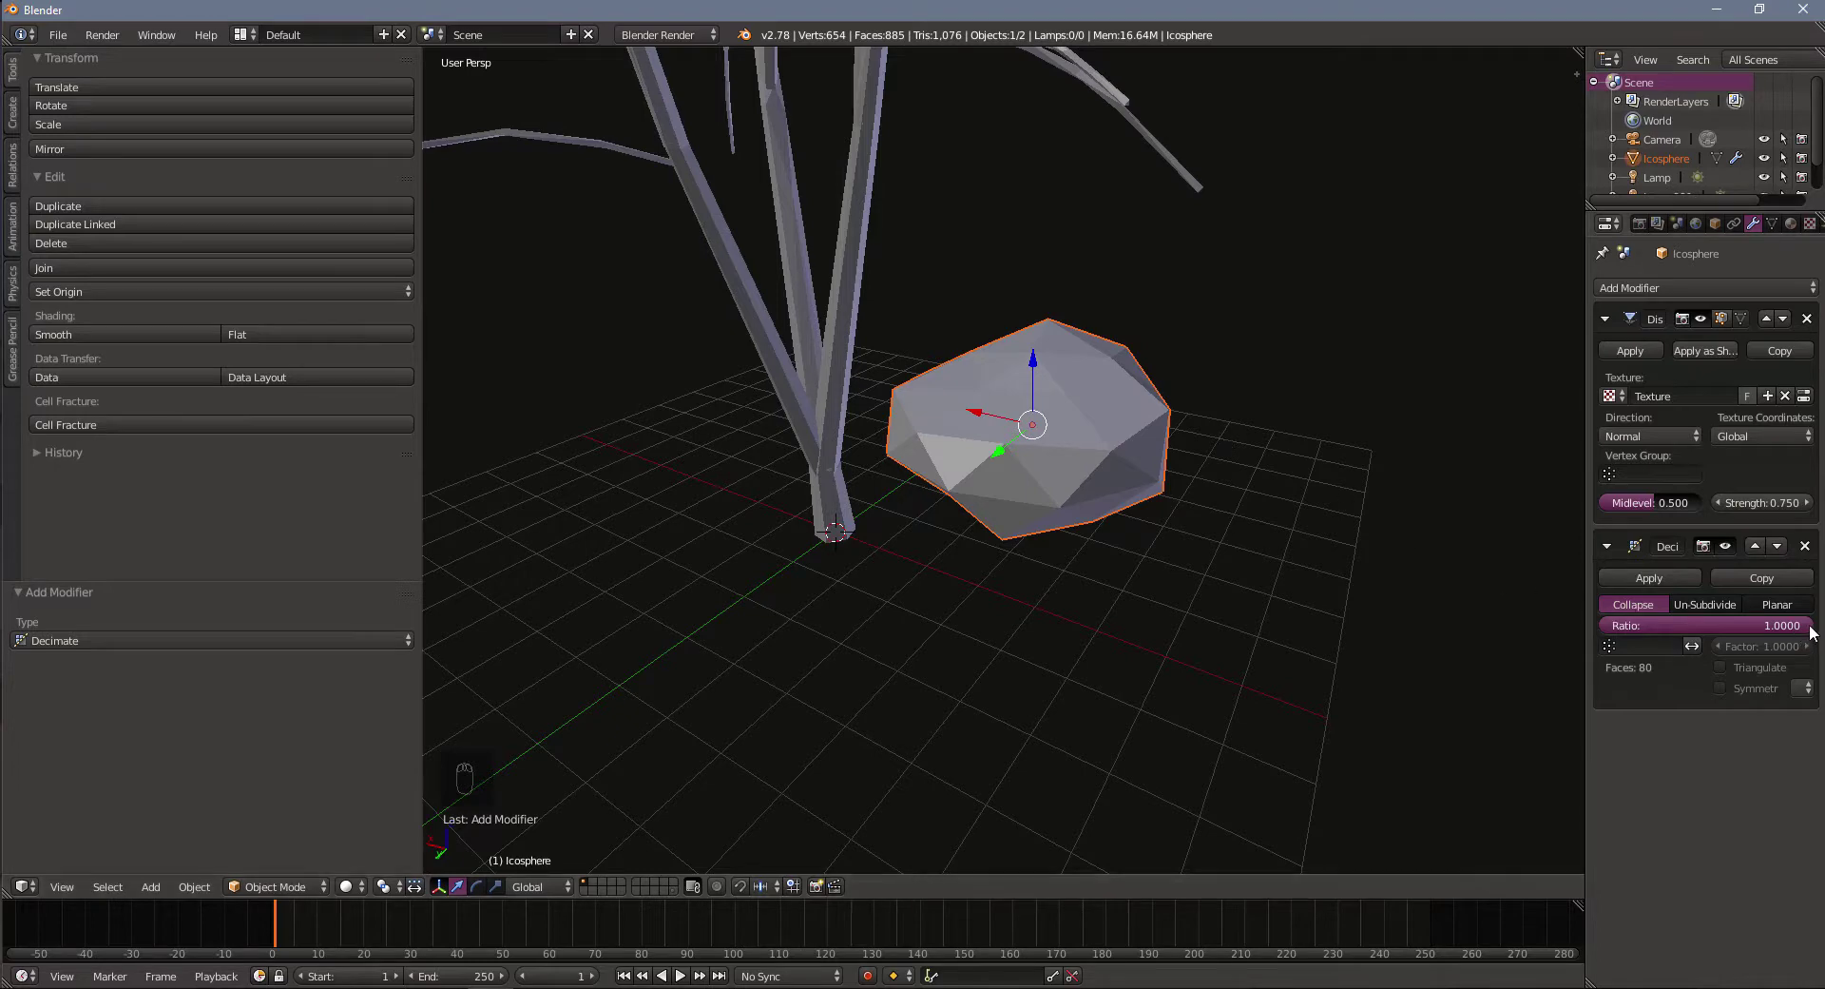
pyautogui.moveTo(1811, 632); pyautogui.dragTo(1708, 632)
pyautogui.moveTo(1245, 546); pyautogui.dragTo(1250, 604, button='middle')
pyautogui.scroll(-2, 1322, 499)
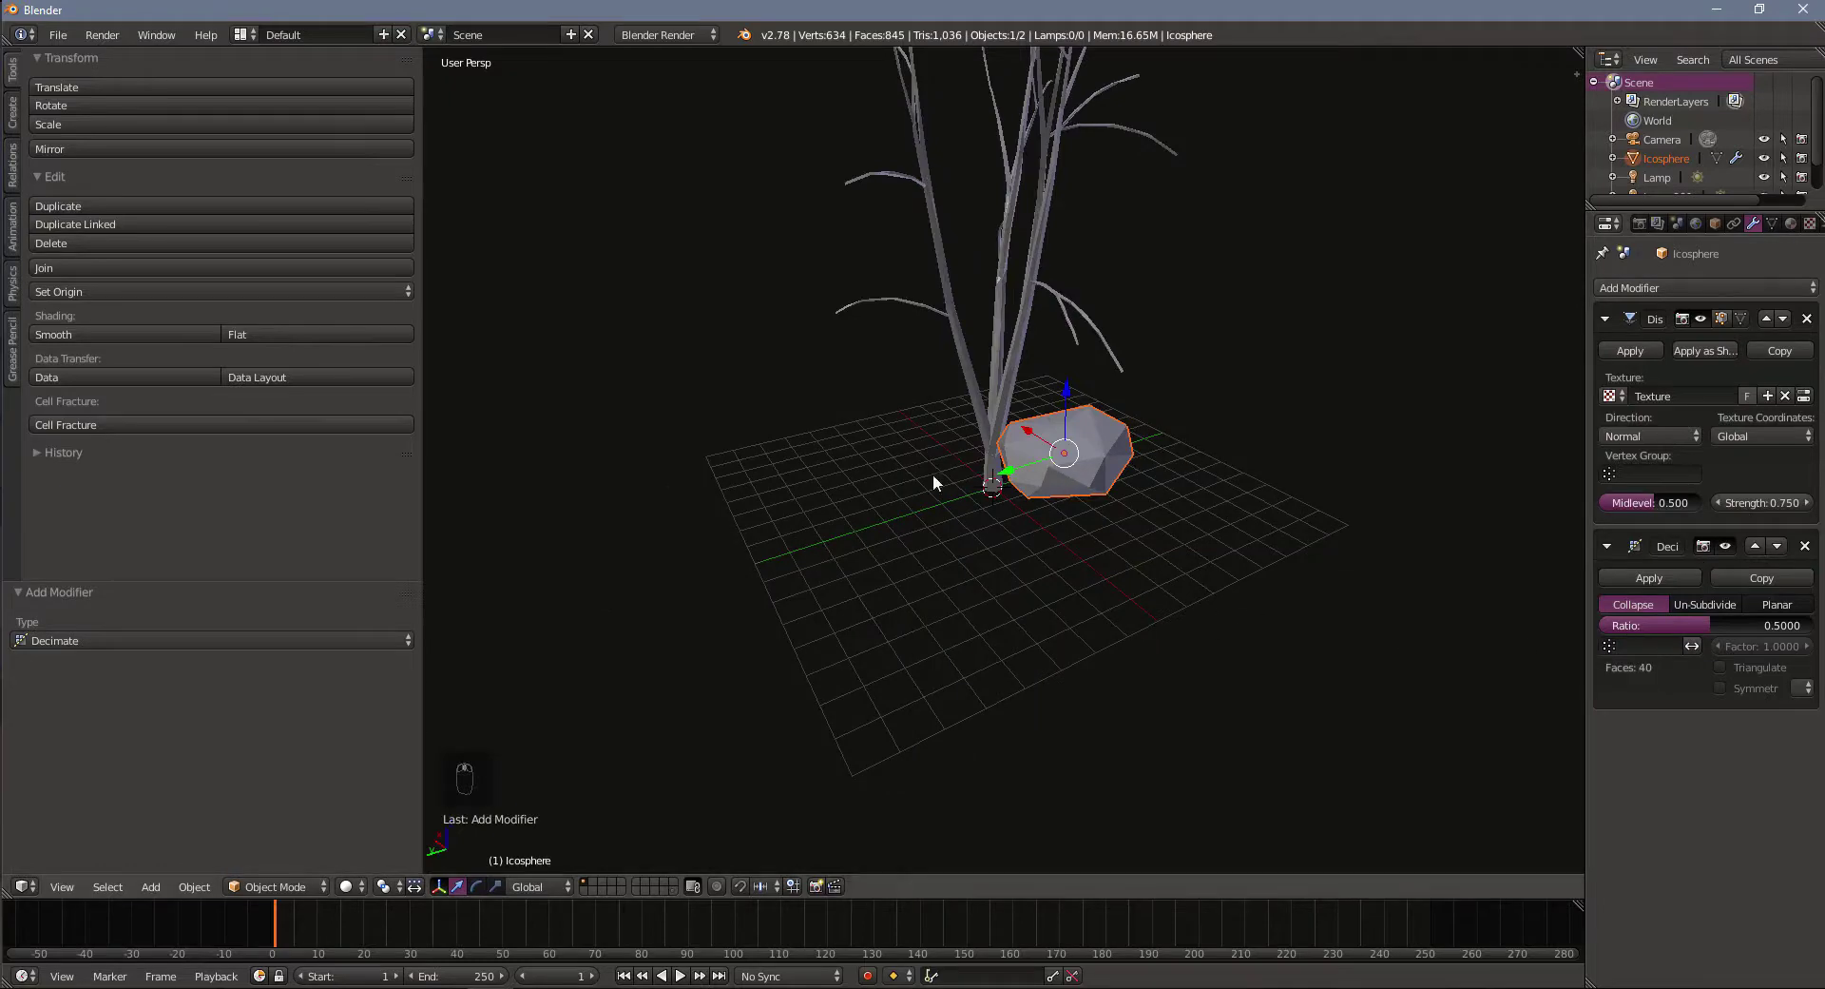
# Move the icosphere vertically along Z
pyautogui.press('g')
pyautogui.press('z')
pyautogui.click(1071, 396)
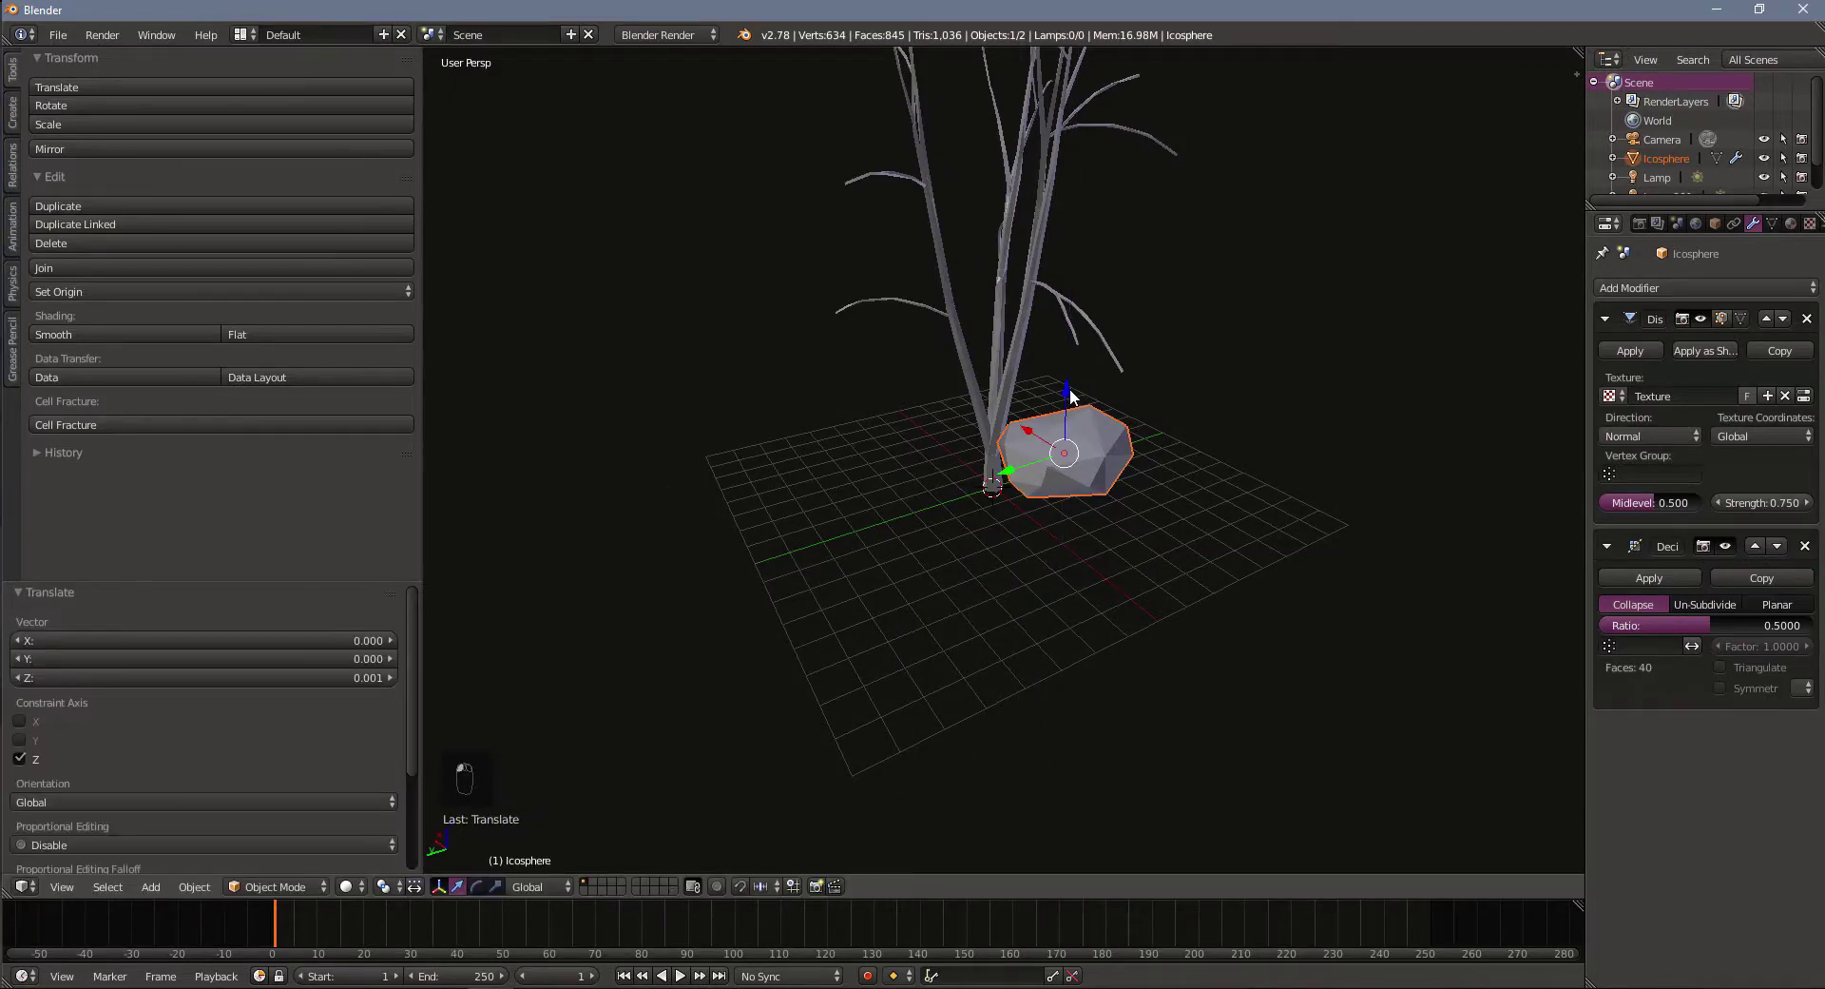
pyautogui.moveTo(1004, 368); pyautogui.dragTo(1143, 384, button='middle')
# Create a new material for the icosphere and name it Leaves
pyautogui.click(1791, 223)
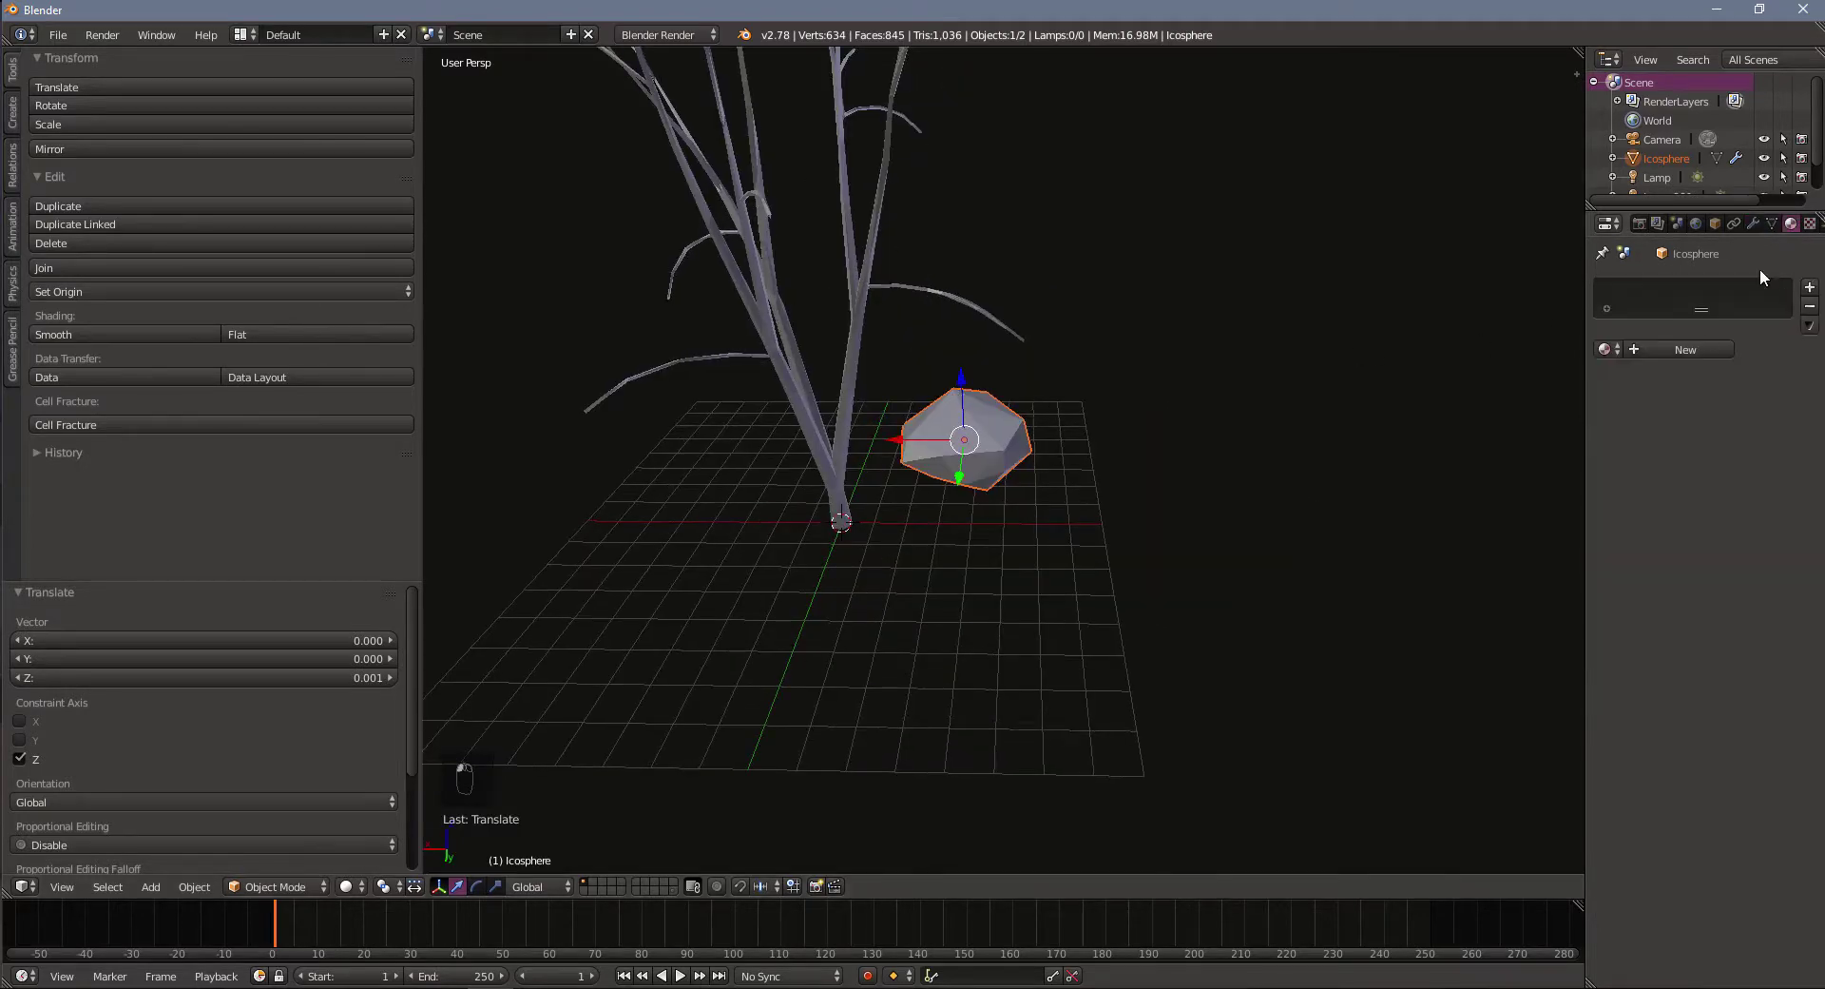
pyautogui.click(1667, 352)
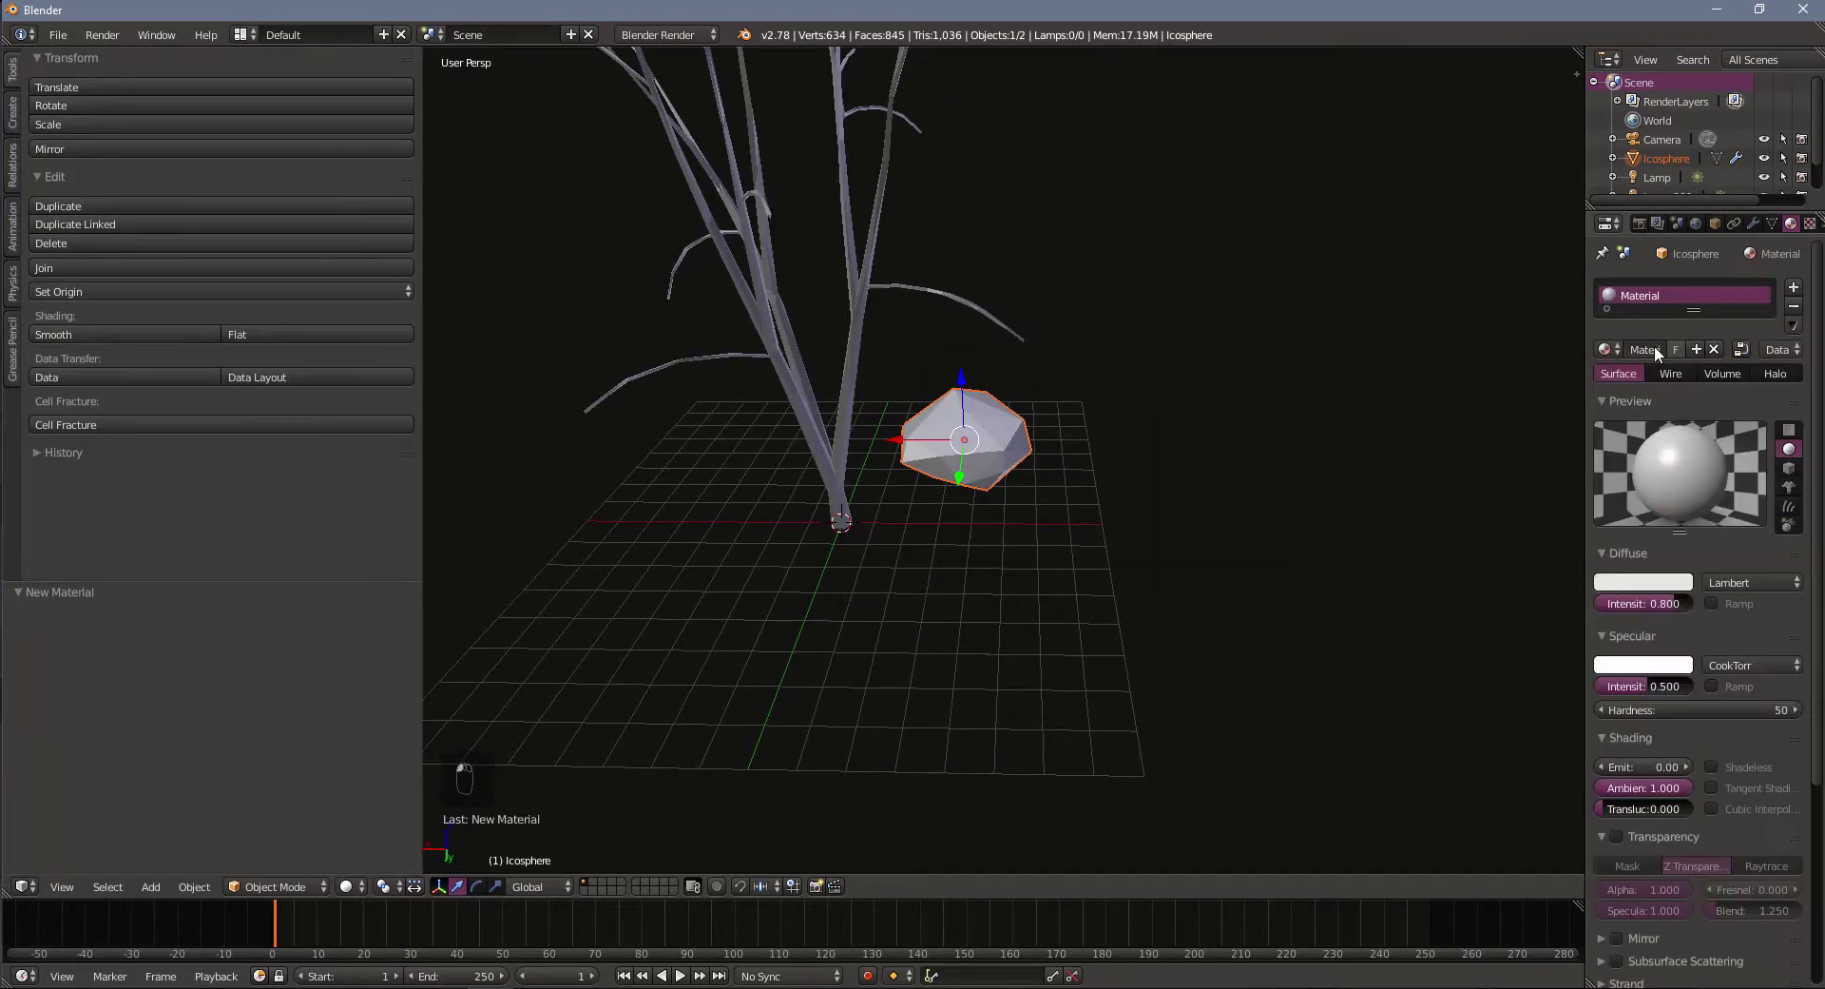
pyautogui.click(1654, 349)
pyautogui.moveTo(1243, 408); pyautogui.dragTo(1033, 410, button='middle')
# Raise the icosphere along Z to canopy height and slide it along Y
pyautogui.press('g')
pyautogui.press('z')
pyautogui.click(1036, 318)
pyautogui.press('g')
pyautogui.press('y')
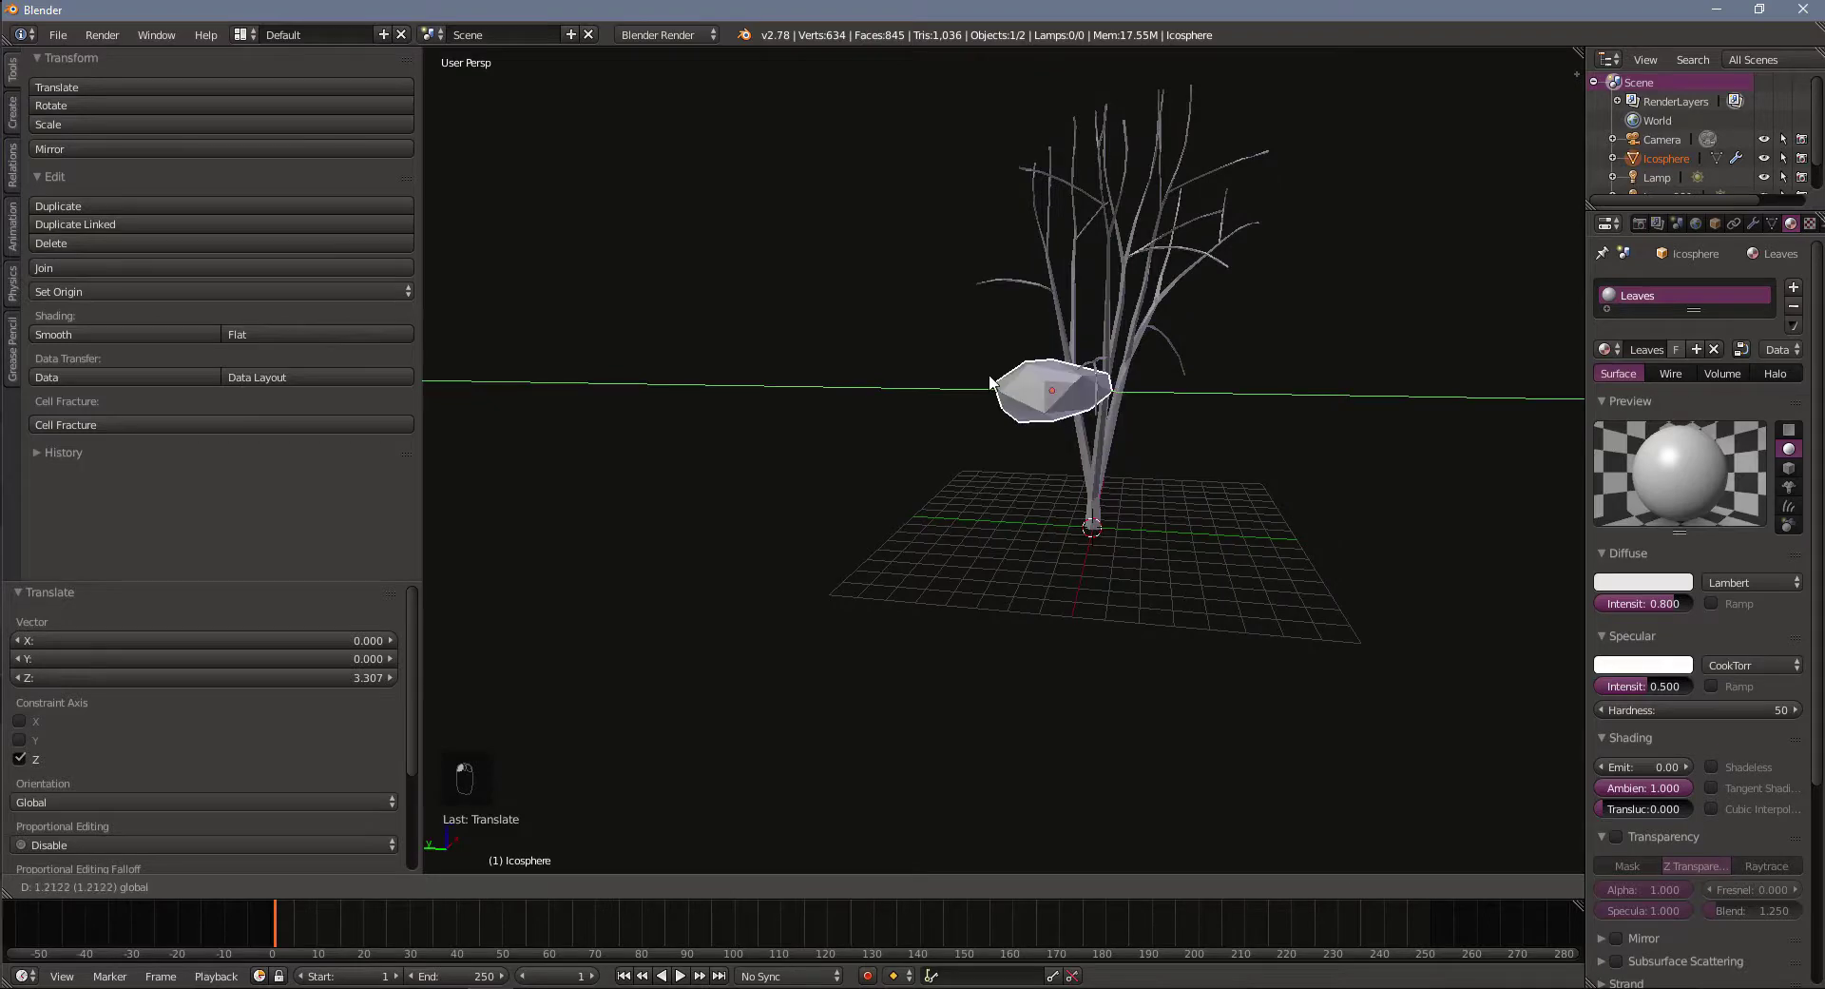
pyautogui.click(977, 367)
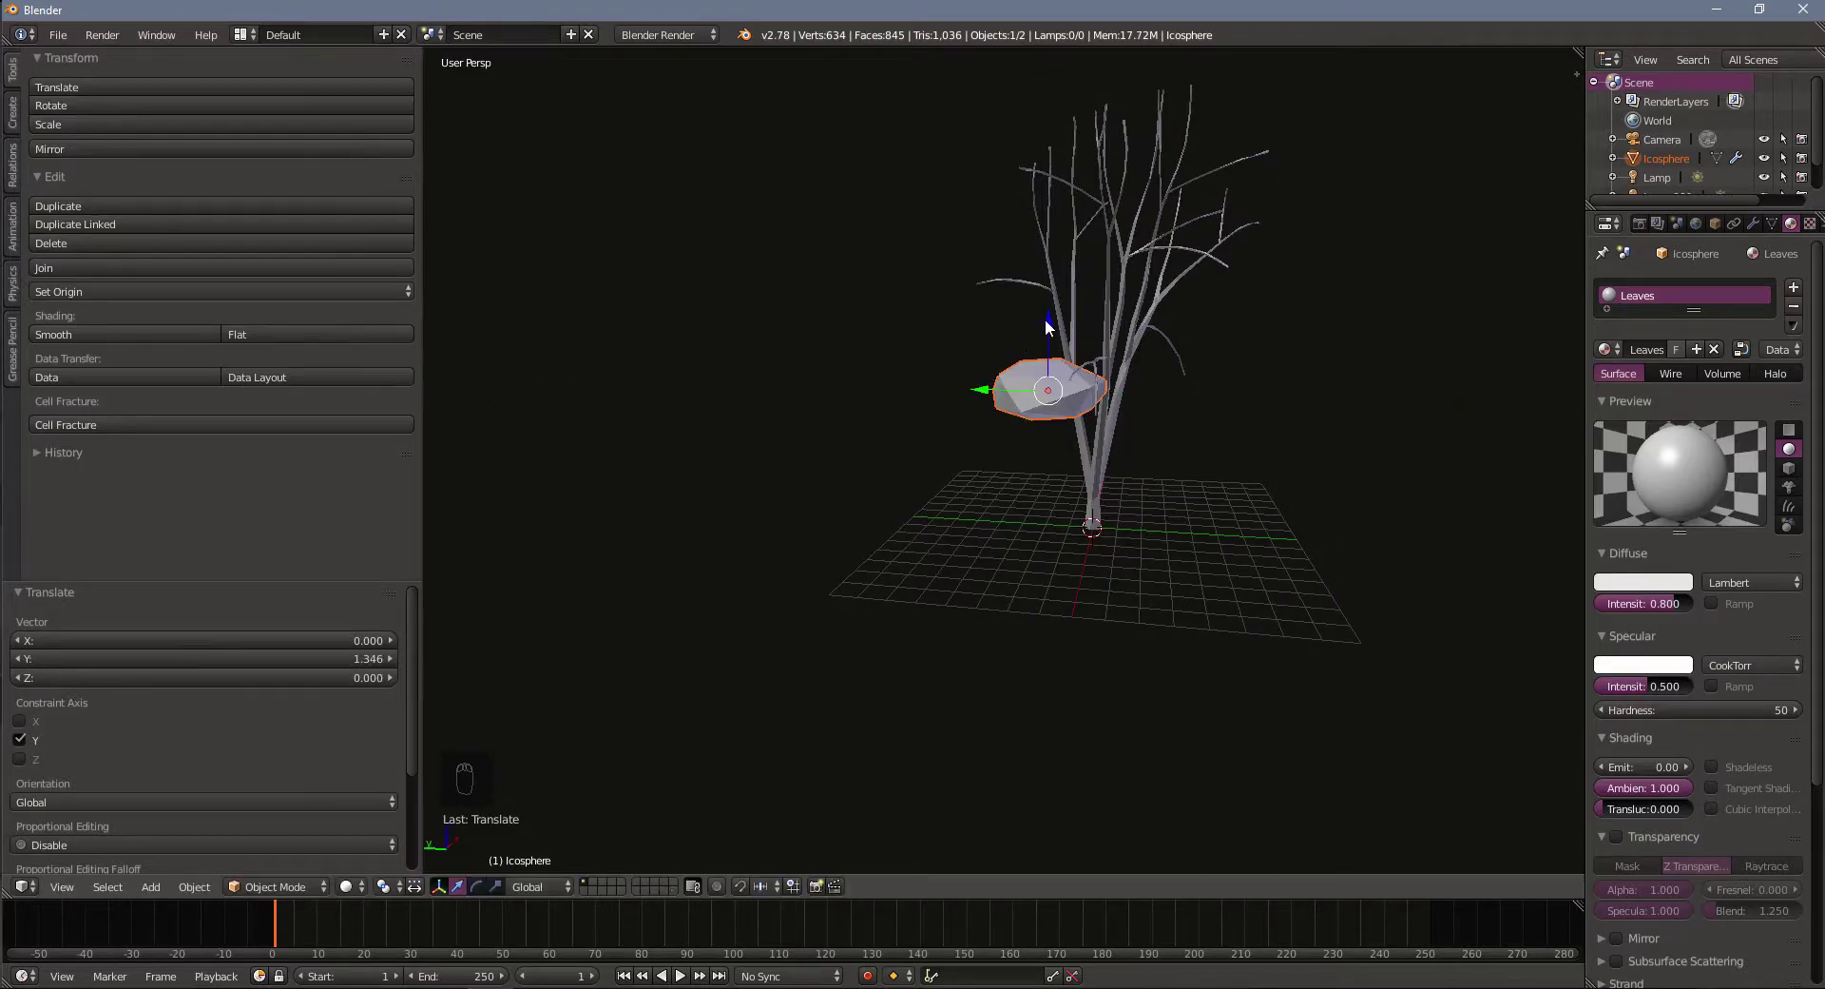
# Shrink the icosphere to 0.698 and slide it along X onto a branch
pyautogui.press('s')
pyautogui.click(1218, 464)
pyautogui.scroll(2, 1120, 511)
pyautogui.moveTo(1218, 464); pyautogui.dragTo(1128, 533, button='middle')
pyautogui.scroll(3, 1128, 534)
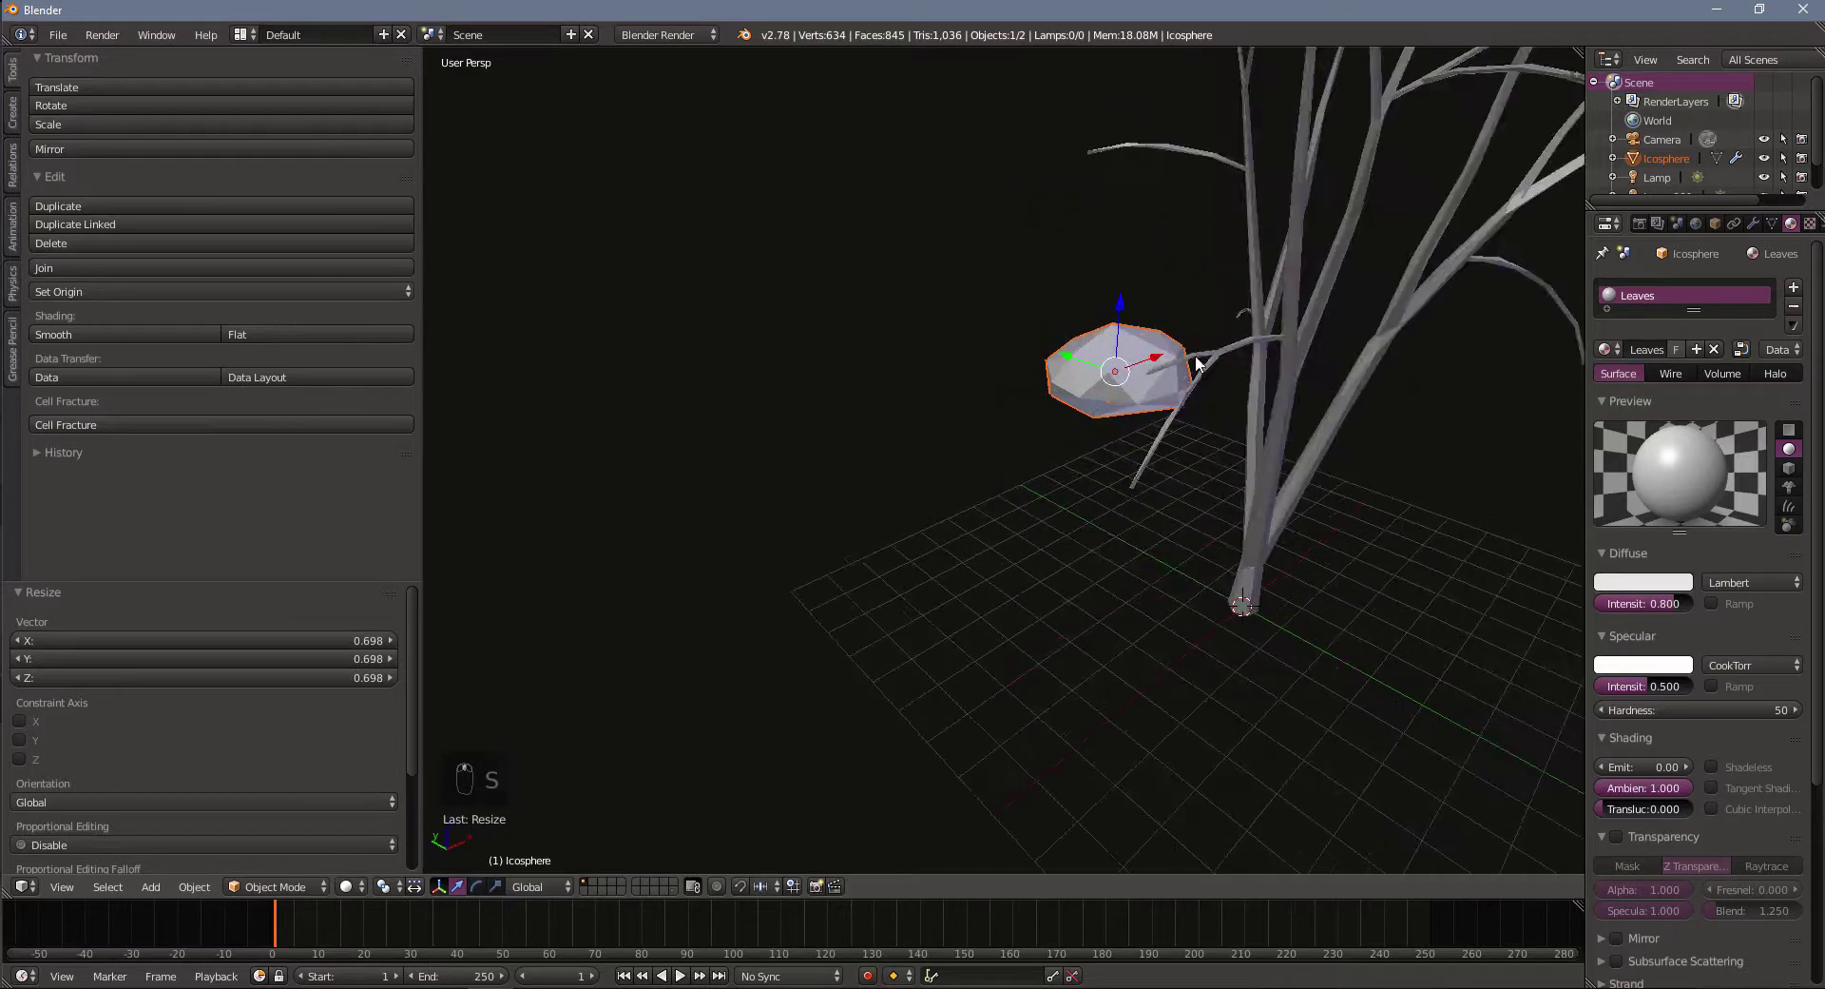
pyautogui.moveTo(1164, 356); pyautogui.dragTo(1127, 377)
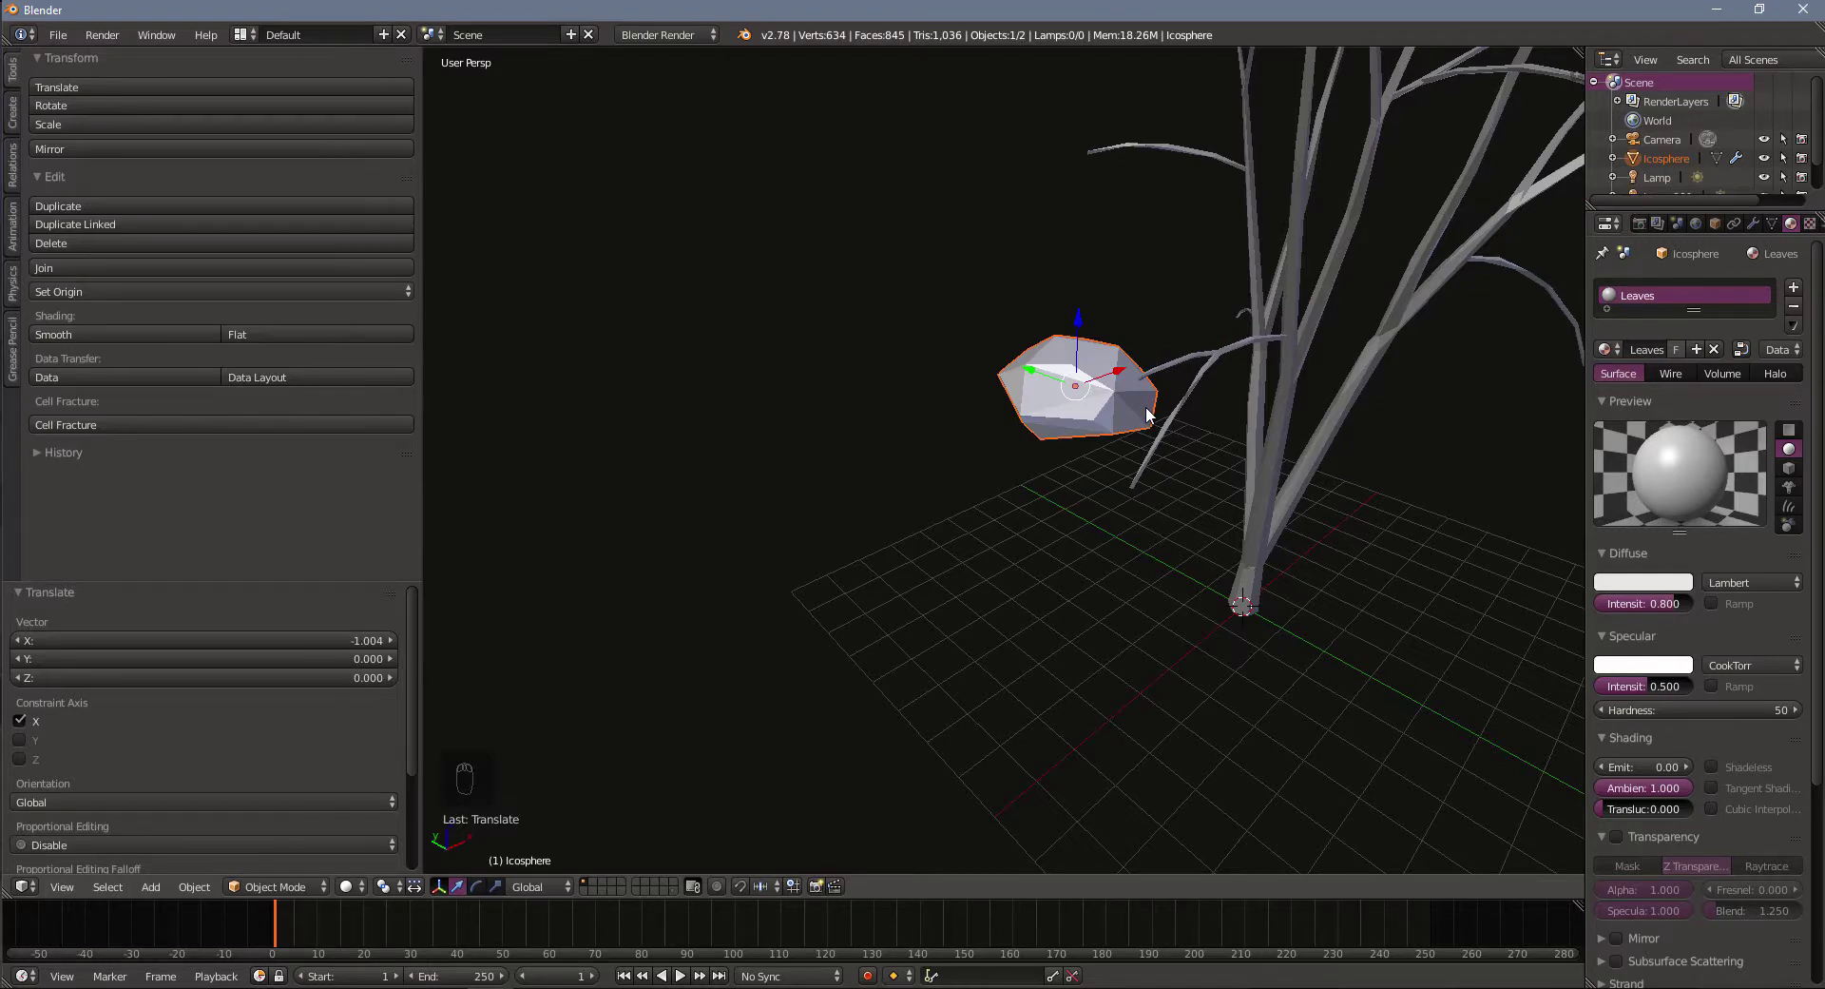
# Duplicate the leaf cluster, placing one copy behind the tree and raising and enlarging another
pyautogui.moveTo(1116, 437); pyautogui.dragTo(1053, 454, button='middle')
pyautogui.hotkey('shift', 'd')
pyautogui.click(1053, 385)
pyautogui.moveTo(1054, 385); pyautogui.dragTo(1280, 515, button='middle')
pyautogui.scroll(-3, 1279, 515)
pyautogui.hotkey('shift', 'd')
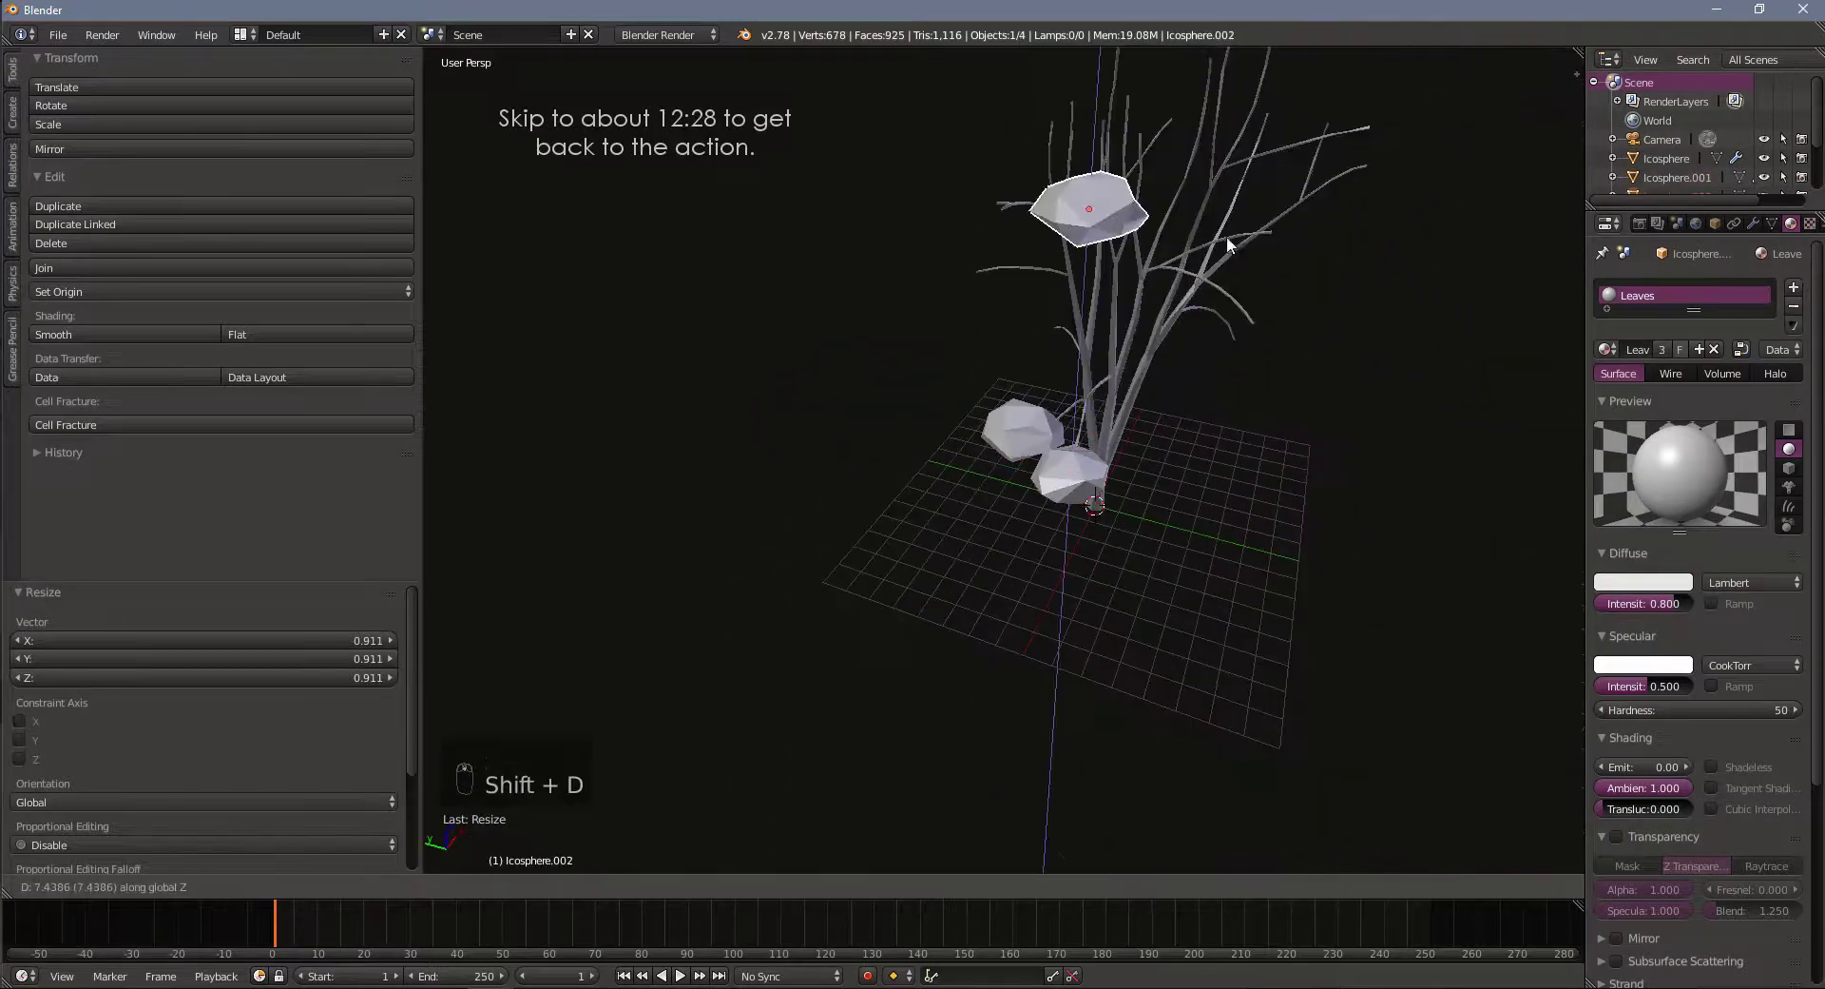
pyautogui.press('y')
pyautogui.click(936, 202)
pyautogui.press('KP_7')
pyautogui.moveTo(1027, 487); pyautogui.dragTo(1150, 350, button='middle')
pyautogui.hotkey('shift', 'd')
pyautogui.press('z')
pyautogui.click(1079, 328)
pyautogui.press('s')
pyautogui.click(1150, 340)
pyautogui.scroll(4, 1122, 427)
pyautogui.moveTo(1104, 547); pyautogui.dragTo(931, 446, button='middle')
# Add more leaf copies along Y and Z, scaling one to 1.359
pyautogui.hotkey('shift', 'd')
pyautogui.press('y')
pyautogui.click(641, 293)
pyautogui.scroll(-4, 641, 293)
pyautogui.hotkey('shift', 'd')
pyautogui.press('s')
pyautogui.click(1118, 521)
pyautogui.scroll(3, 1118, 521)
pyautogui.hotkey('shift', 'd')
pyautogui.click(863, 407)
pyautogui.press('s')
pyautogui.click(1152, 570)
pyautogui.moveTo(1152, 570); pyautogui.dragTo(1182, 399, button='middle')
pyautogui.hotkey('shift', 'd')
pyautogui.click(833, 670)
pyautogui.press('g')
pyautogui.press('z')
pyautogui.click(833, 670)
pyautogui.moveTo(833, 670); pyautogui.dragTo(1119, 652, button='middle')
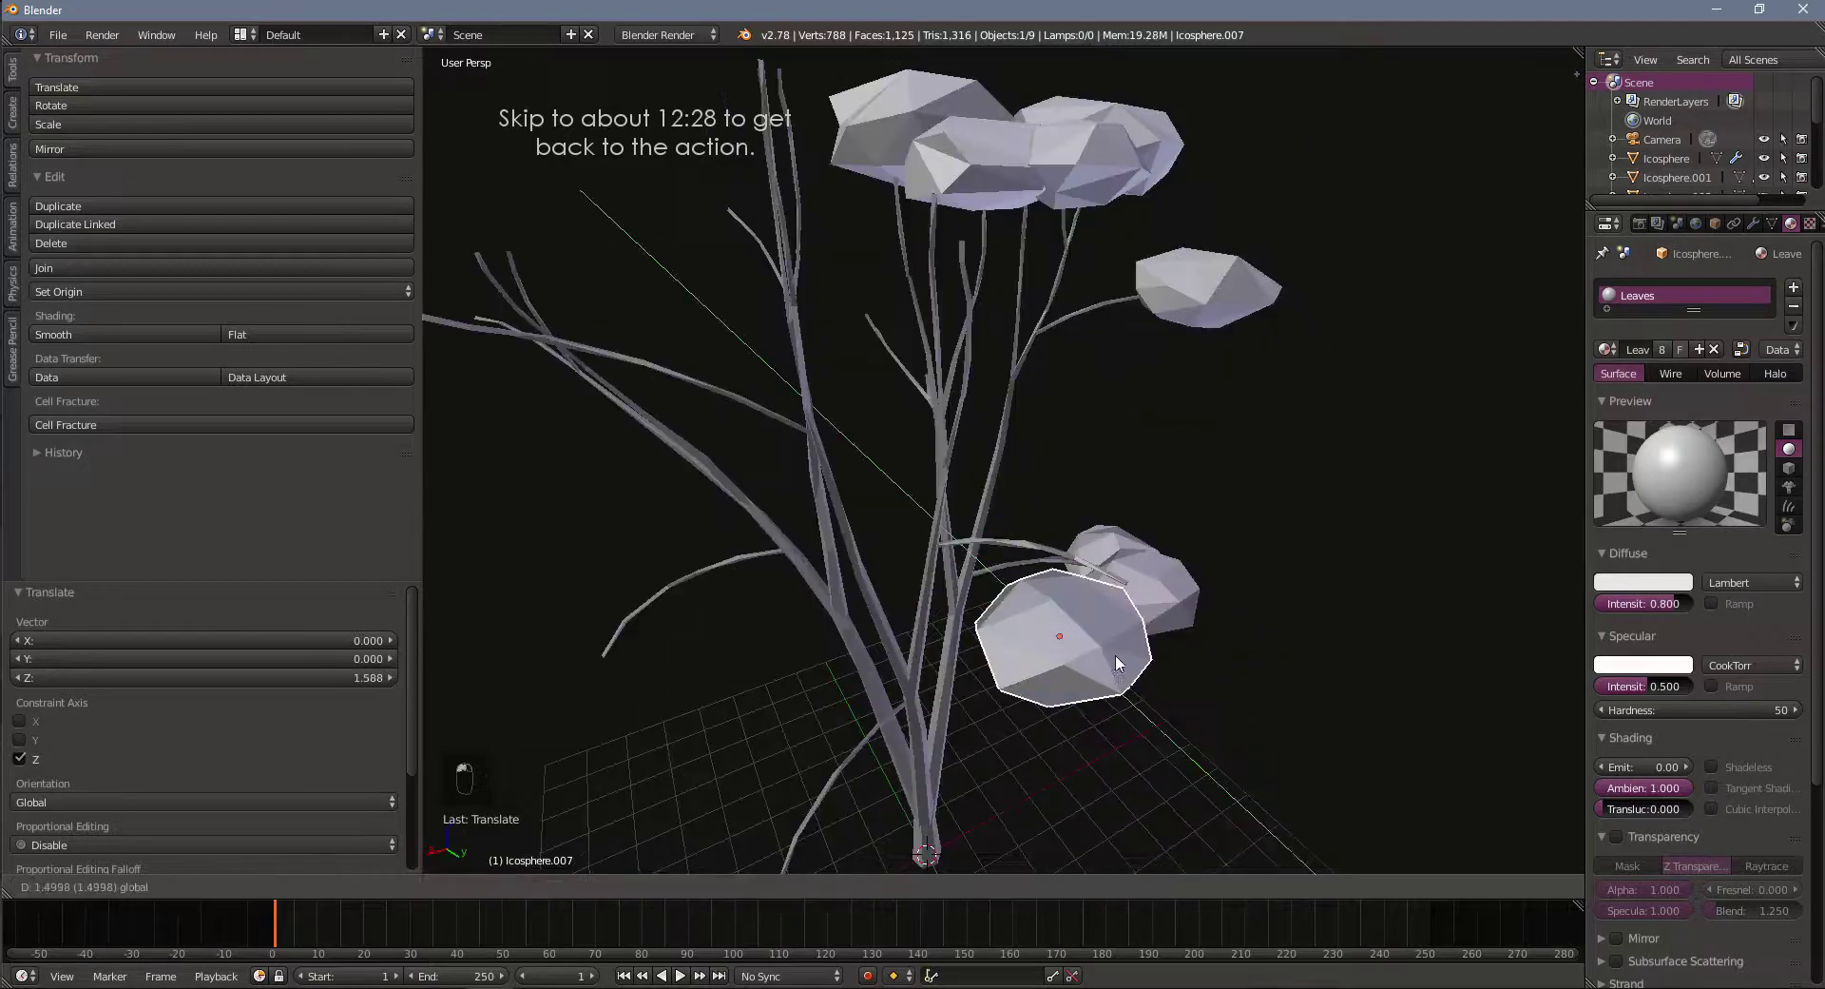
pyautogui.press('g')
pyautogui.click(1057, 593)
pyautogui.moveTo(1324, 724); pyautogui.dragTo(1046, 693, button='middle')
# Place further leaf clusters around the branches, raising some and resizing each to vary it
pyautogui.hotkey('shift', 'd')
pyautogui.press('y')
pyautogui.click(1397, 638)
pyautogui.moveTo(1397, 637); pyautogui.dragTo(910, 614, button='middle')
pyautogui.press('s')
pyautogui.click(1169, 625)
pyautogui.hotkey('shift', 'd')
pyautogui.press('z')
pyautogui.click(986, 538)
pyautogui.press('g')
pyautogui.click(1140, 663)
pyautogui.hotkey('shift', 'd')
pyautogui.click(1124, 755)
pyautogui.hotkey('shift', 'd')
pyautogui.press('s')
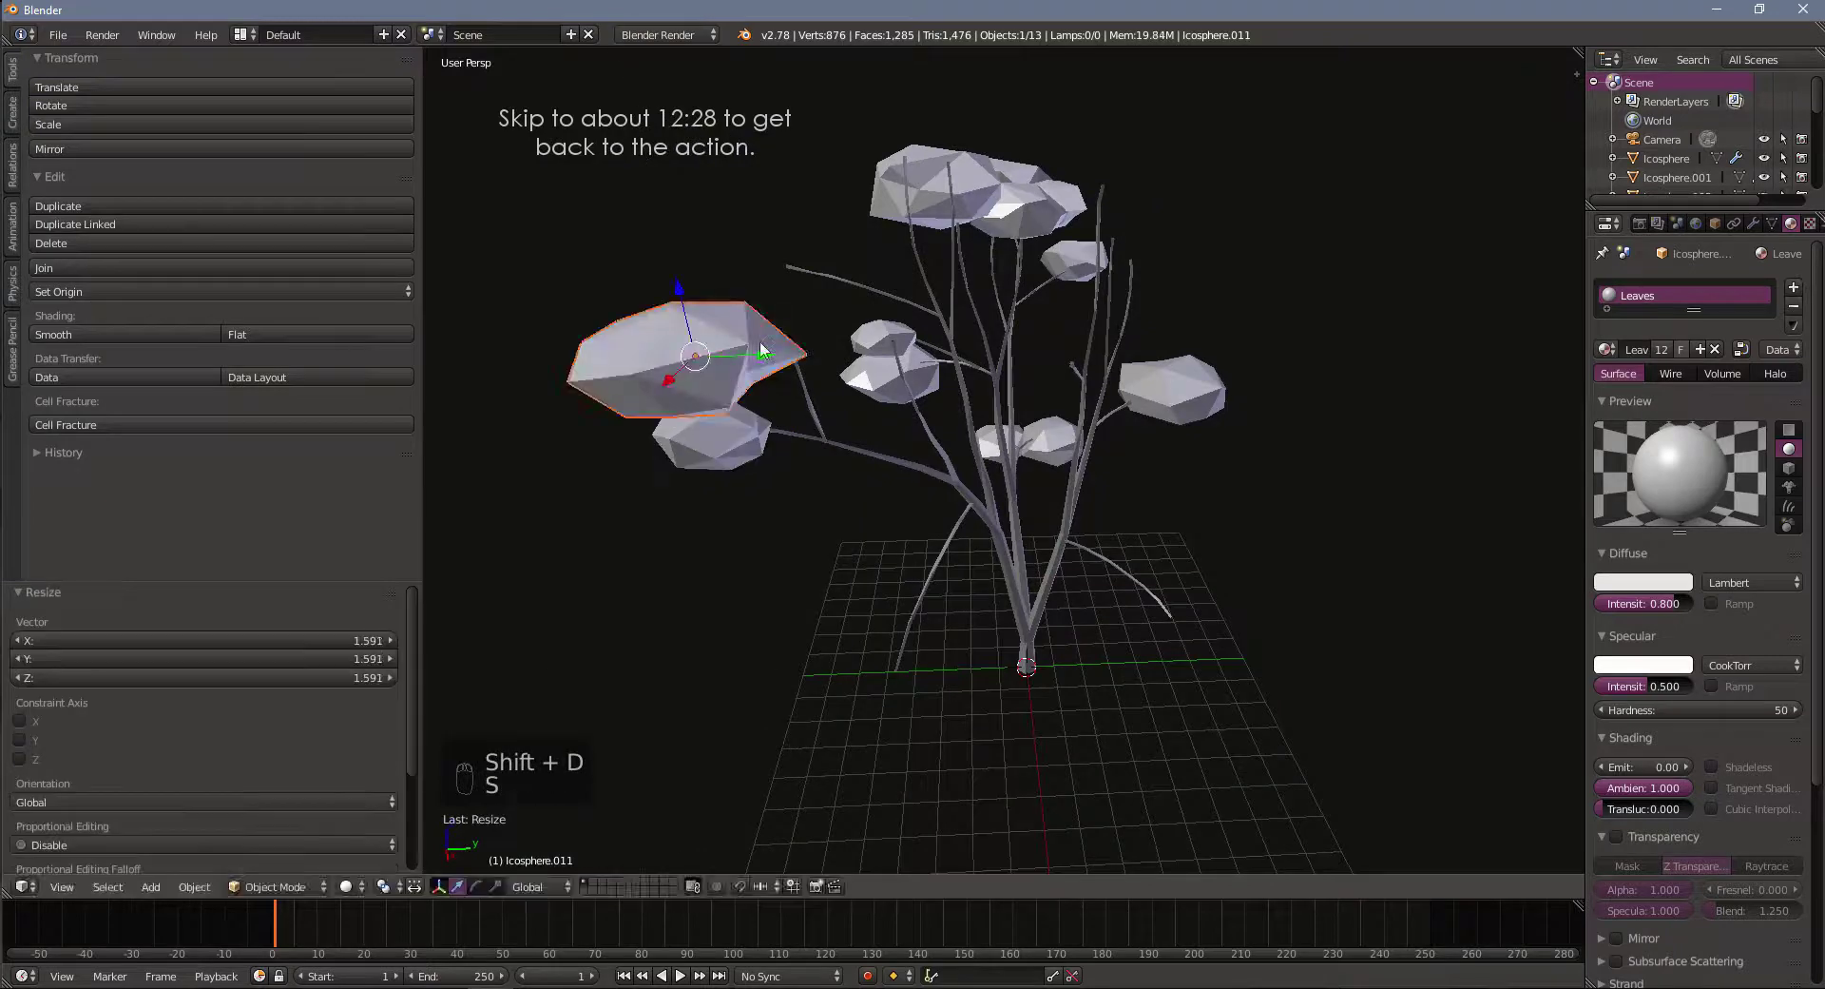
pyautogui.scroll(3, 1233, 447)
pyautogui.click(1280, 511)
pyautogui.moveTo(1279, 511); pyautogui.dragTo(1081, 496, button='middle')
pyautogui.hotkey('shift', 'd')
pyautogui.press('a')
pyautogui.moveTo(1331, 527); pyautogui.dragTo(1062, 494, button='middle')
pyautogui.press('s')
pyautogui.click(1063, 494)
pyautogui.moveTo(1057, 582); pyautogui.dragTo(1093, 608, button='middle')
# Spread more resized leaf copies into the branches along the X and Y axes
pyautogui.hotkey('shift', 'd')
pyautogui.click(1238, 659)
pyautogui.moveTo(1238, 658); pyautogui.dragTo(1104, 542, button='middle')
pyautogui.press('s')
pyautogui.click(1116, 556)
pyautogui.hotkey('shift', 'd')
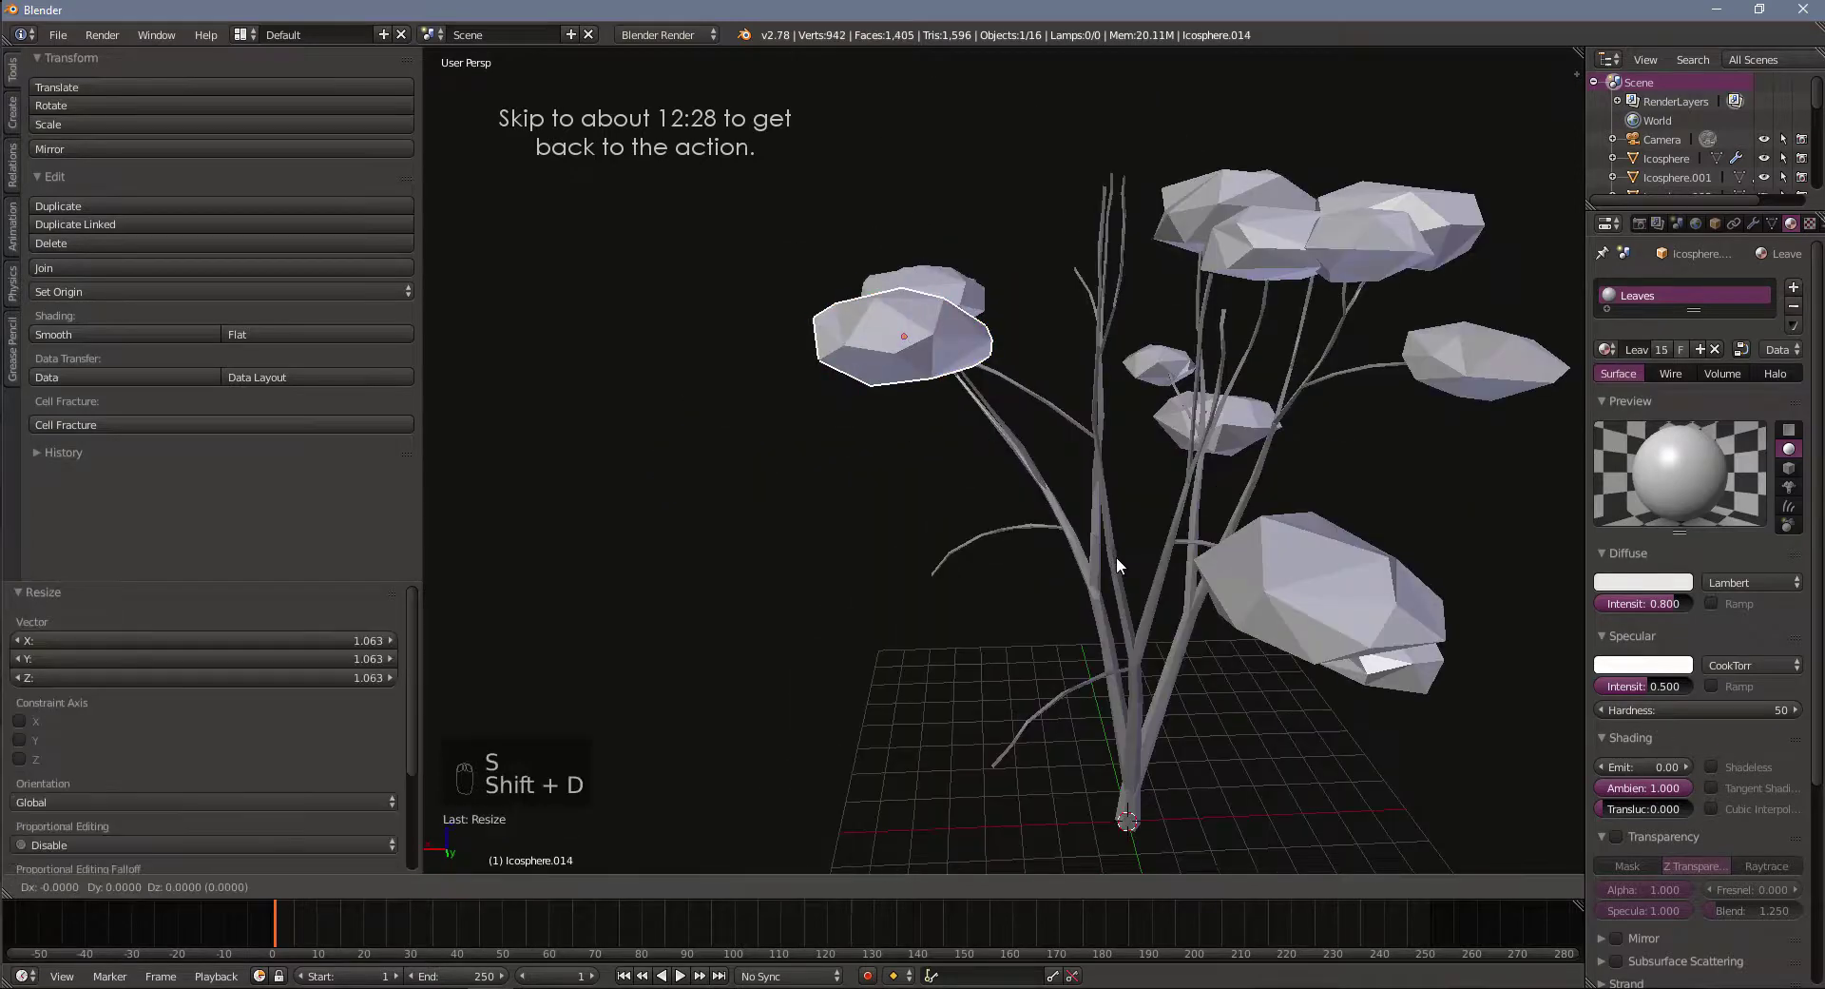
pyautogui.press('x')
pyautogui.click(1104, 135)
pyautogui.moveTo(1104, 135); pyautogui.dragTo(1140, 285, button='middle')
pyautogui.press('g')
pyautogui.press('x')
pyautogui.click(1140, 285)
pyautogui.scroll(4, 1122, 201)
pyautogui.moveTo(1121, 201); pyautogui.dragTo(937, 114, button='middle')
pyautogui.hotkey('shift', 'd')
pyautogui.click(943, 420)
pyautogui.moveTo(937, 114); pyautogui.dragTo(989, 195)
pyautogui.hotkey('shift', 'd')
pyautogui.press('y')
pyautogui.click(1045, 361)
pyautogui.moveTo(1046, 361); pyautogui.dragTo(1150, 422, button='middle')
# Fill out the canopy with final leaf copies, shrinking one to 0.671 and raising others
pyautogui.hotkey('shift', 'd')
pyautogui.press('z')
pyautogui.click(1213, 687)
pyautogui.moveTo(1213, 687); pyautogui.dragTo(1032, 681, button='middle')
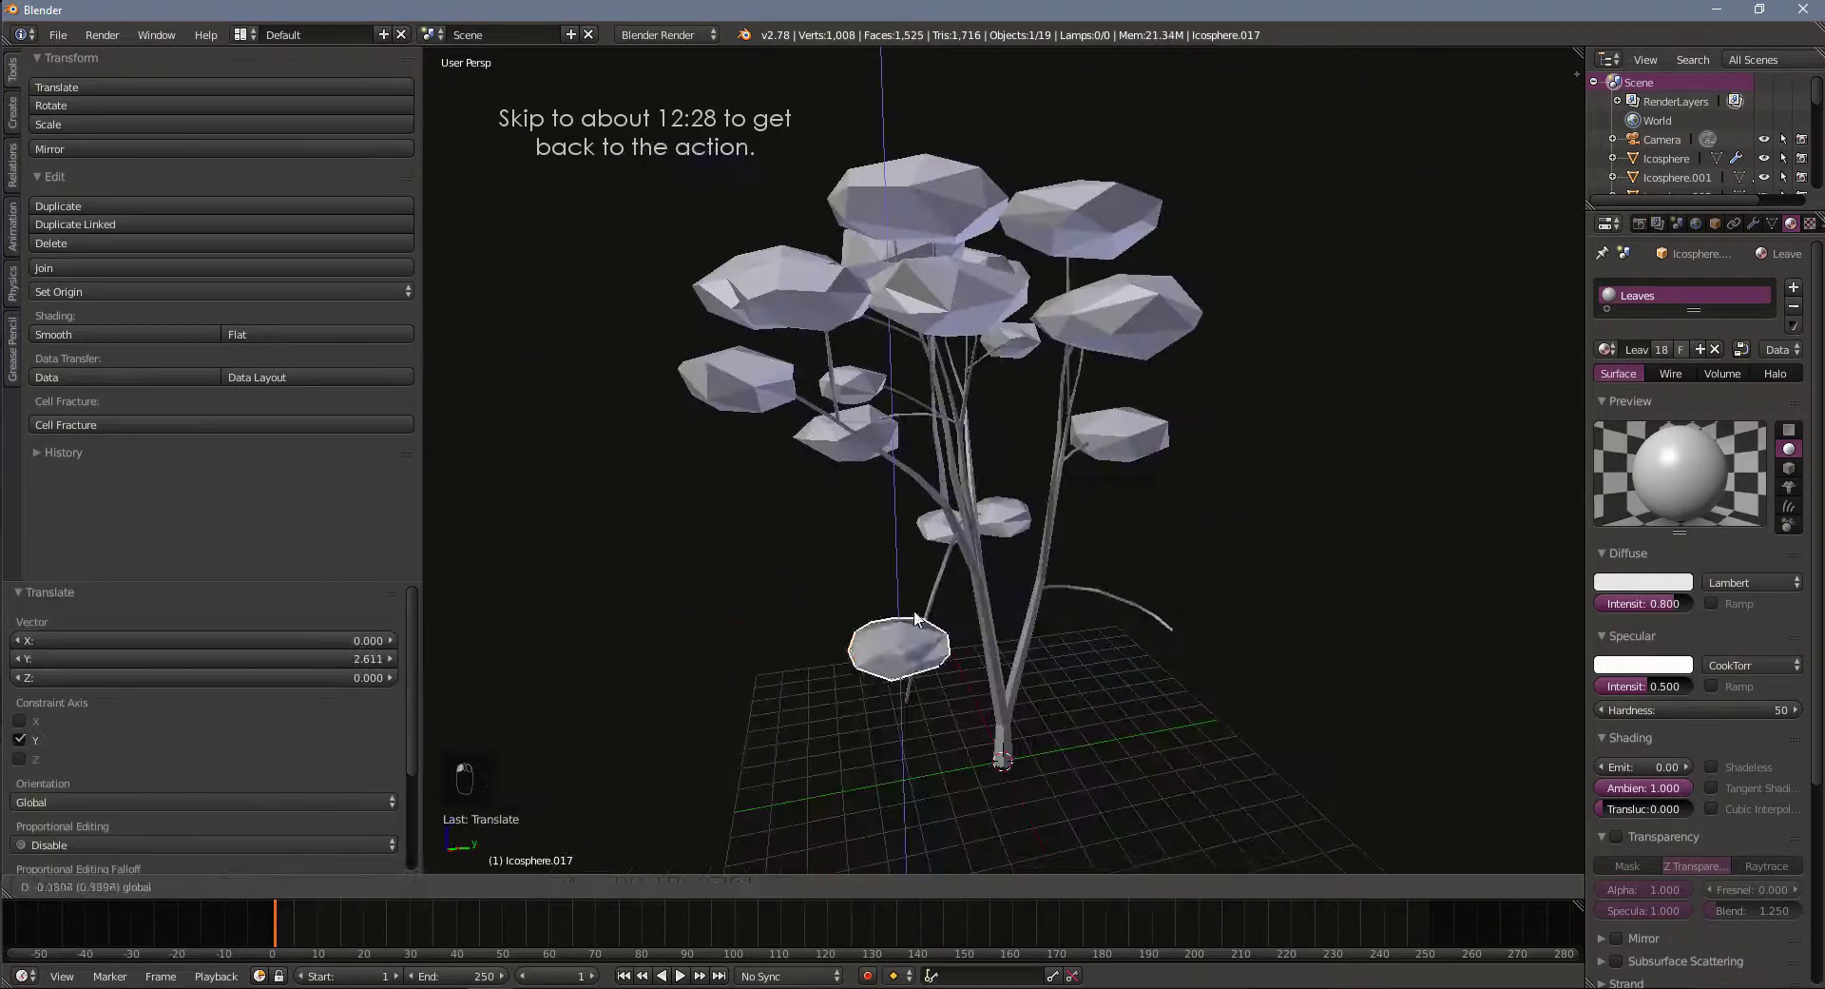
pyautogui.scroll(2, 1032, 681)
pyautogui.press('s')
pyautogui.click(847, 582)
pyautogui.moveTo(847, 583); pyautogui.dragTo(868, 602, button='middle')
pyautogui.hotkey('shift', 'd')
pyautogui.moveTo(1247, 730); pyautogui.dragTo(1186, 689, button='middle')
pyautogui.click(1241, 677)
pyautogui.press('s')
pyautogui.click(1275, 665)
pyautogui.rightClick(1186, 689)
pyautogui.hotkey('shift', 'd')
pyautogui.press('z')
pyautogui.click(1169, 418)
pyautogui.moveTo(1169, 418); pyautogui.dragTo(1272, 625, button='middle')
pyautogui.press('s')
pyautogui.click(1088, 499)
pyautogui.press('g')
pyautogui.press('z')
pyautogui.click(1089, 499)
pyautogui.scroll(-5, 982, 573)
pyautogui.moveTo(1010, 583); pyautogui.dragTo(951, 562, button='middle')
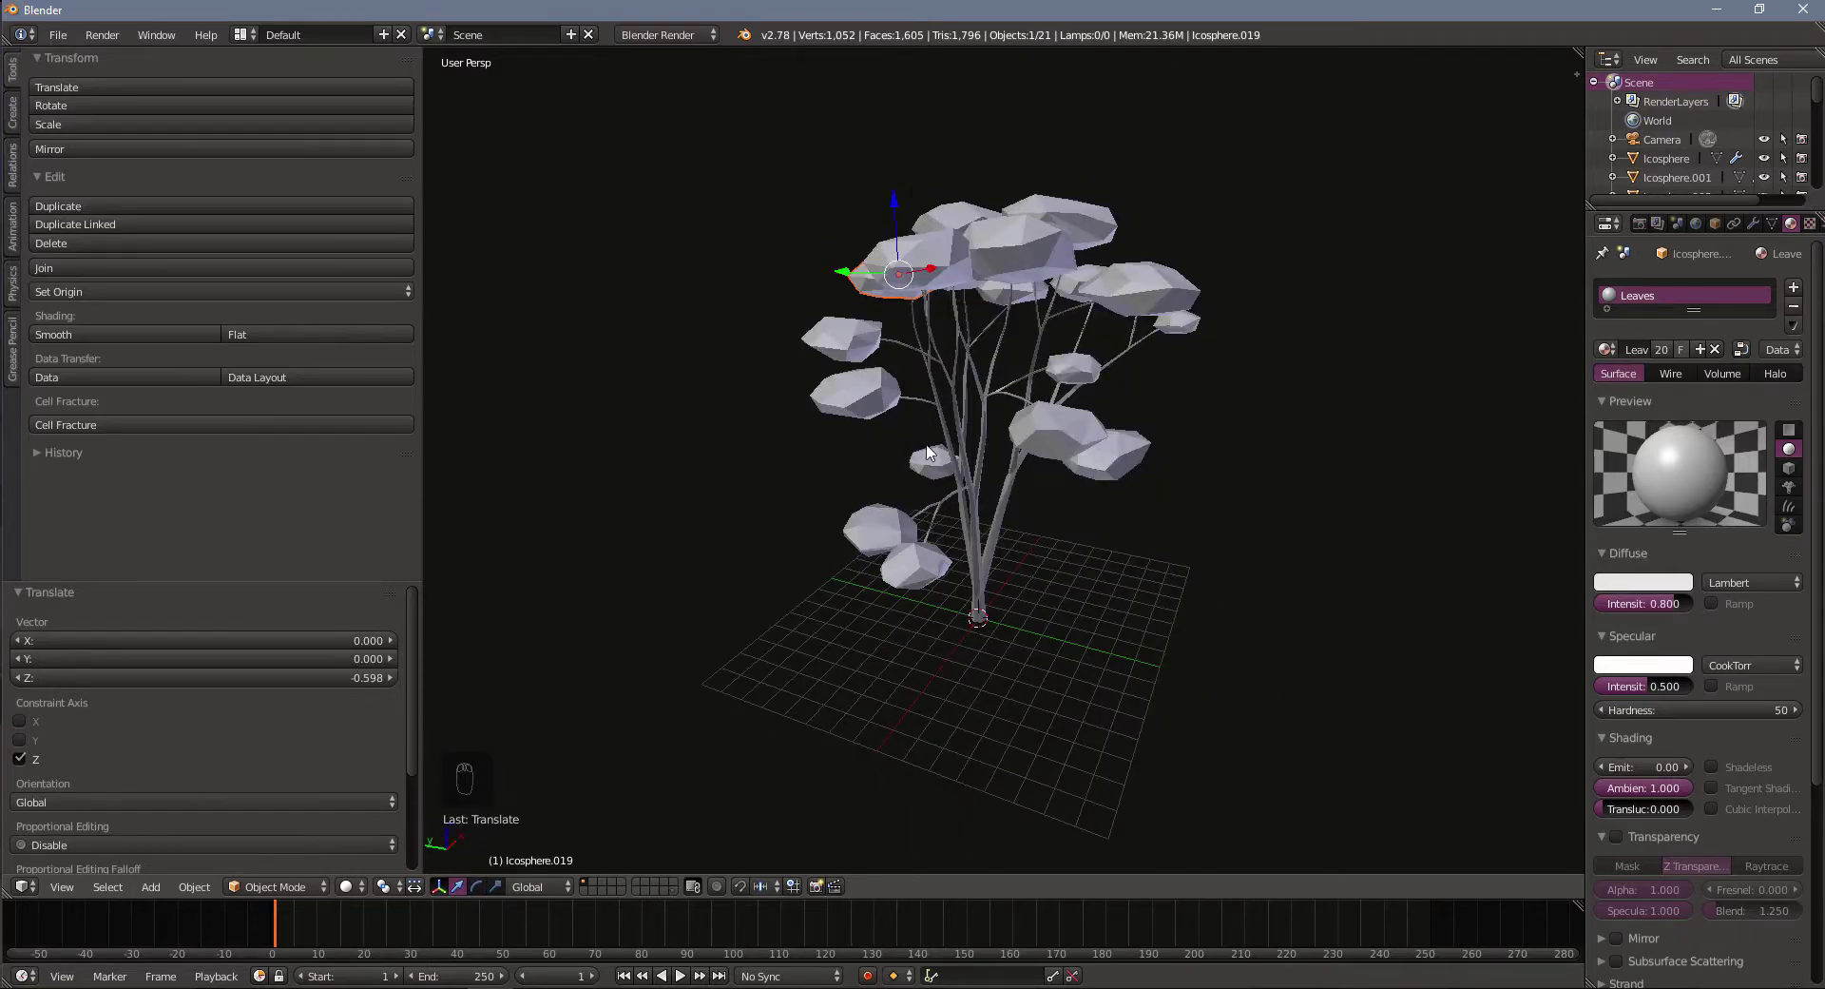
pyautogui.moveTo(937, 456); pyautogui.dragTo(1318, 359, button='middle')
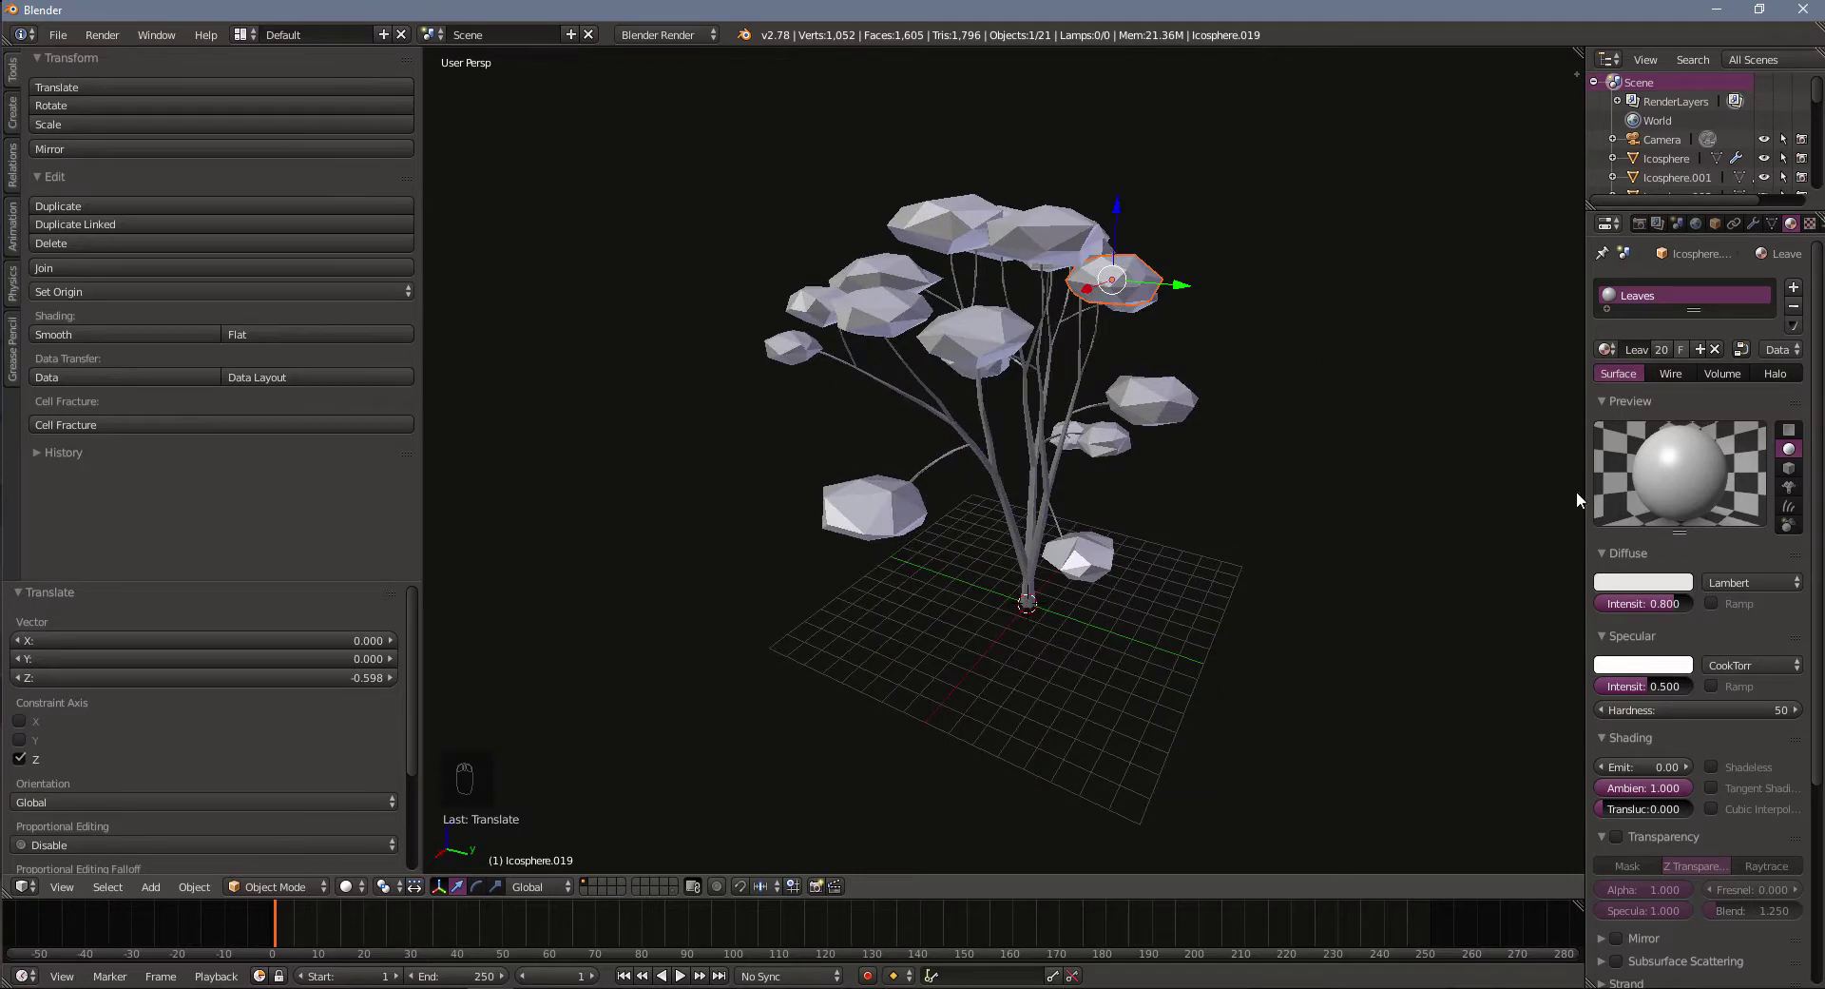
# Set the Leaves diffuse colour to a darkened green and Specular Intensity to 0
pyautogui.click(1665, 583)
pyautogui.moveTo(1595, 403); pyautogui.dragTo(1570, 391)
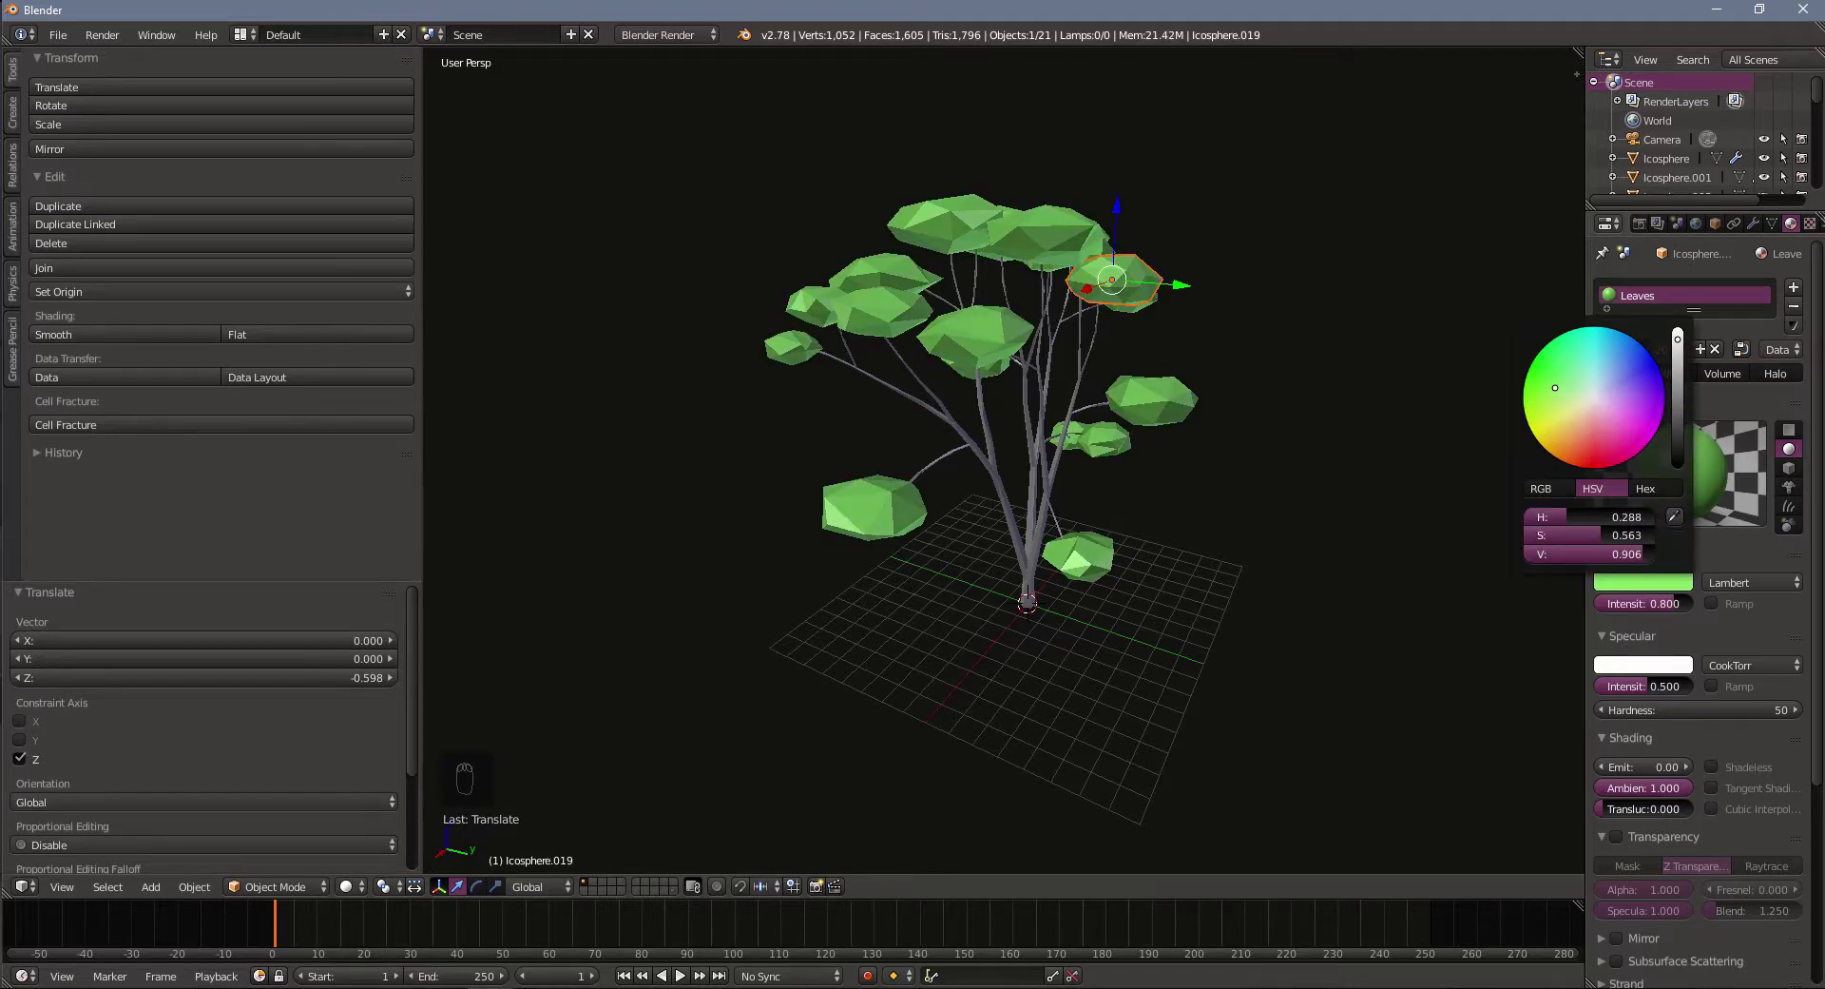
pyautogui.moveTo(1678, 347); pyautogui.dragTo(1678, 379)
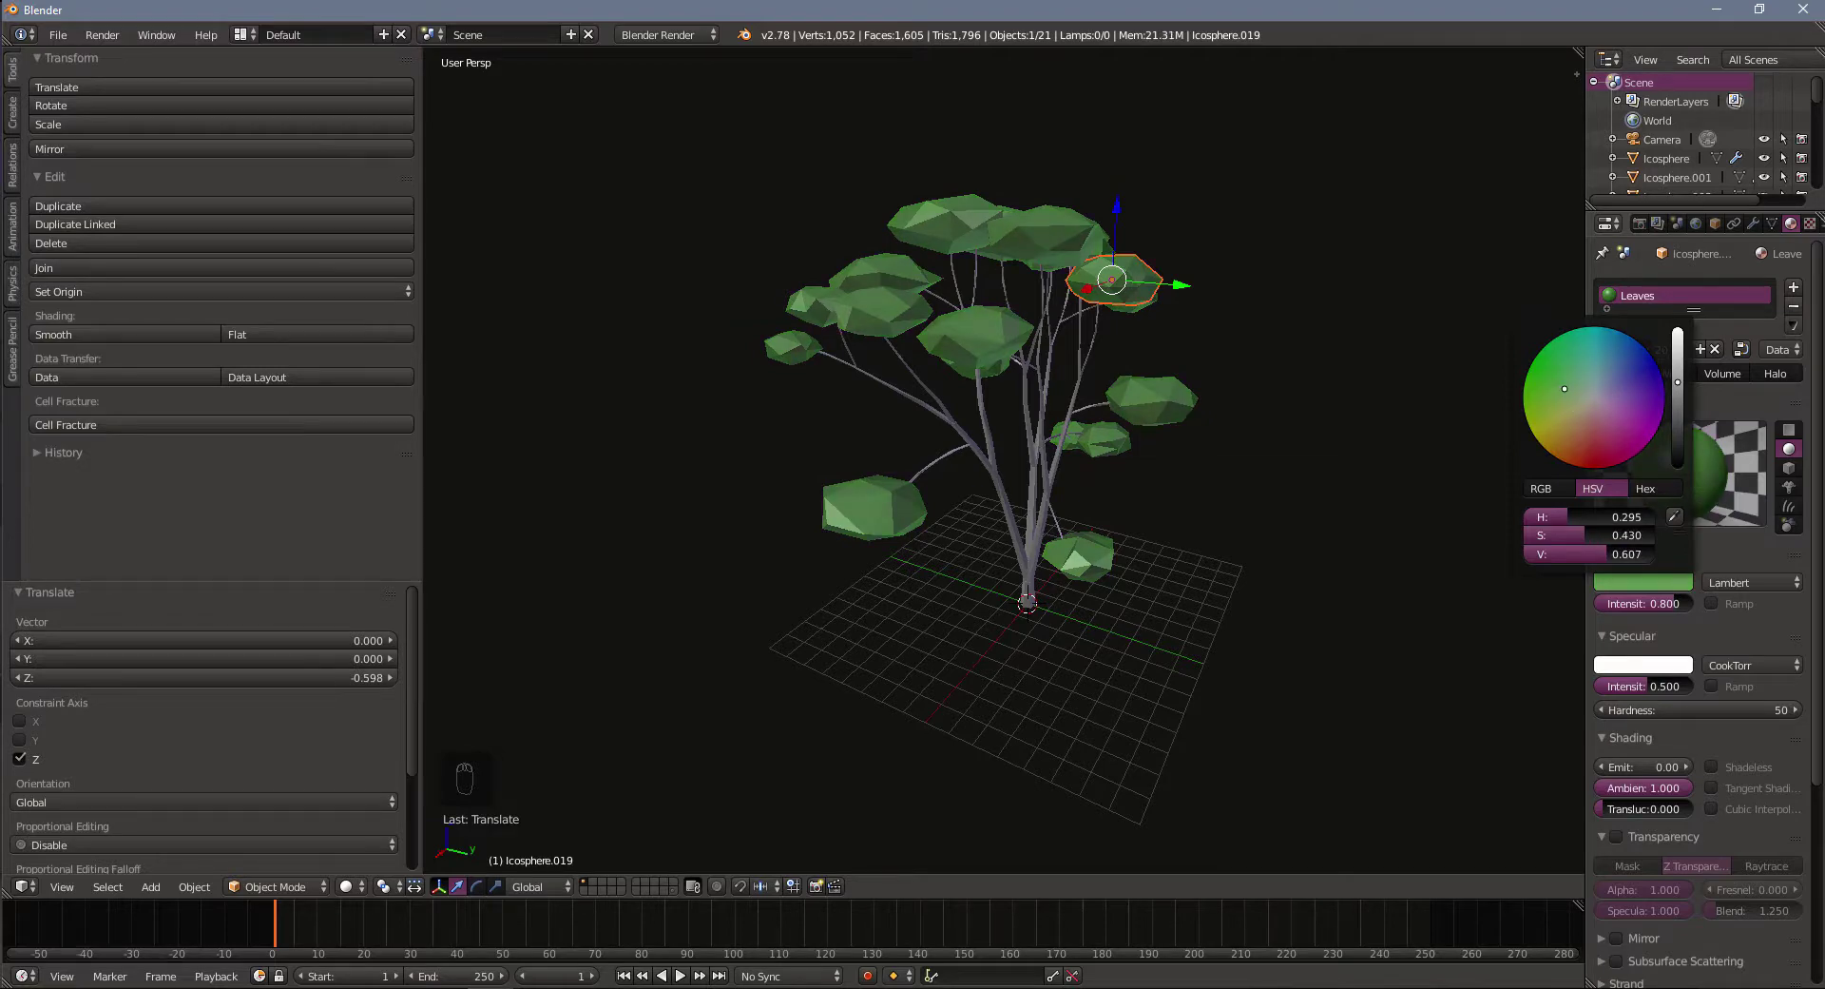
pyautogui.moveTo(1142, 500); pyautogui.dragTo(1103, 475, button='middle')
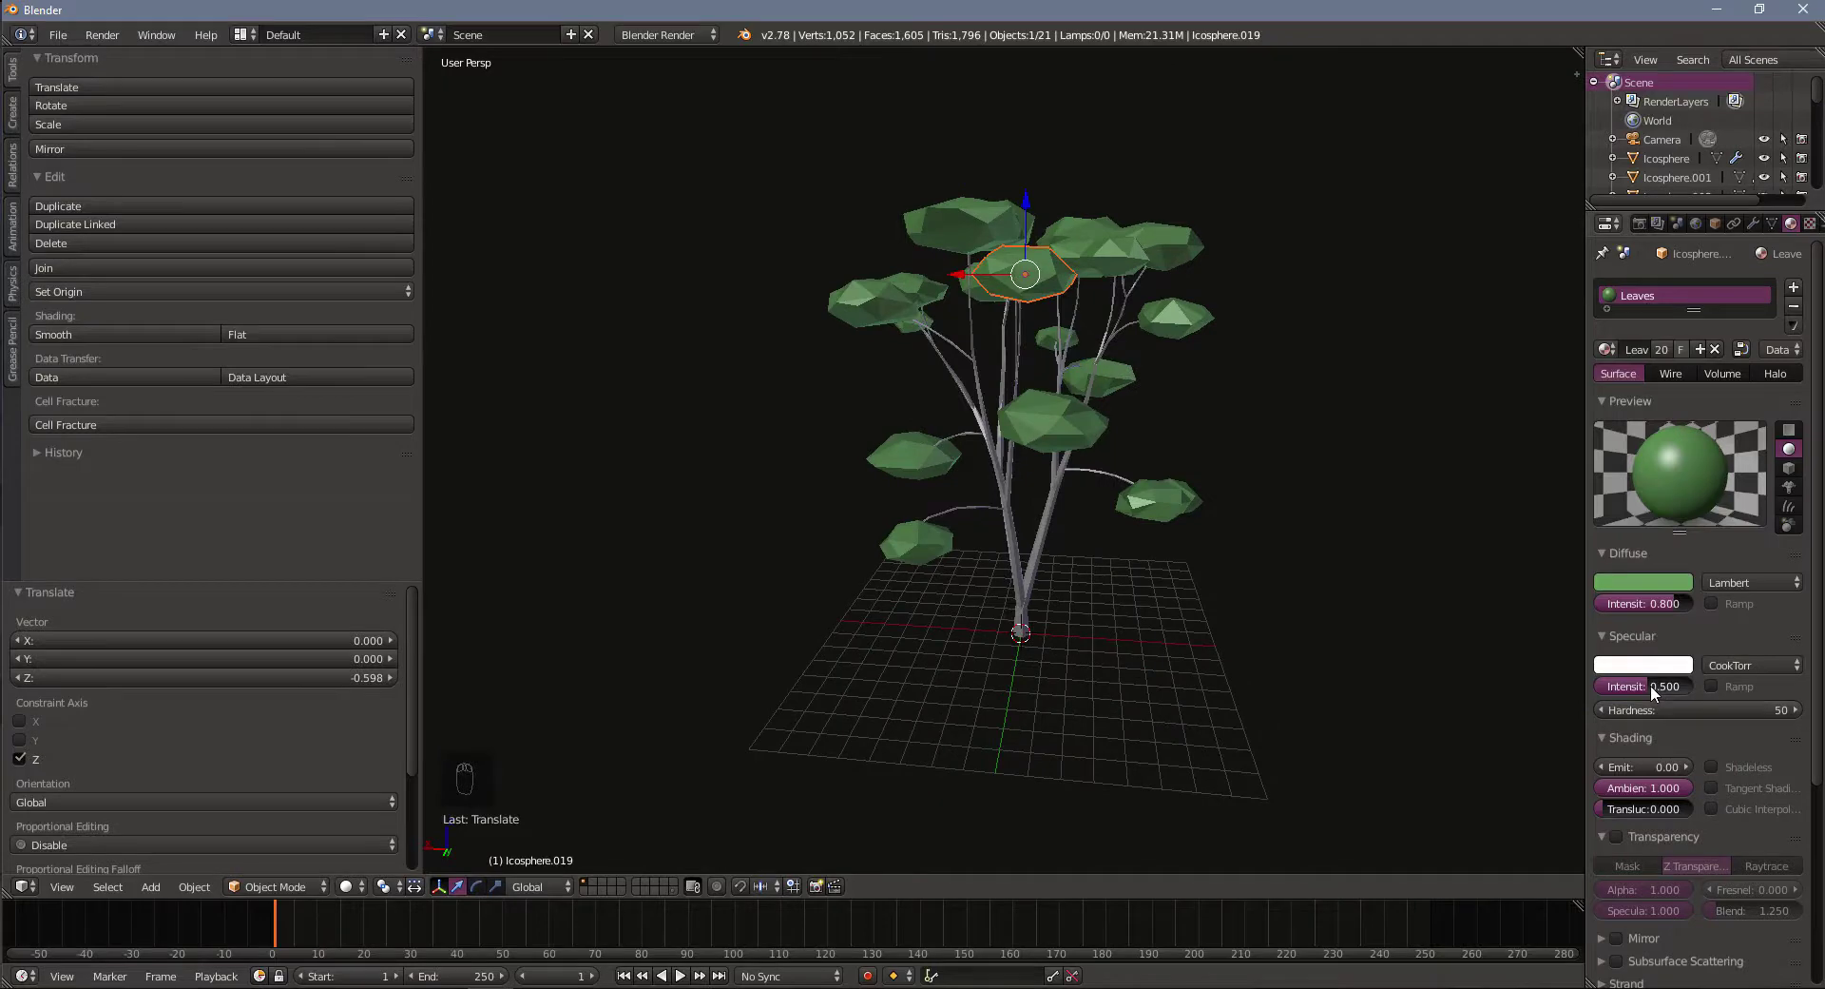
pyautogui.moveTo(1650, 685); pyautogui.dragTo(1606, 686)
pyautogui.moveTo(1131, 613); pyautogui.dragTo(984, 568, button='middle')
# Select the trunk, add a new Trunk material, and set its diffuse colour to light grey
pyautogui.rightClick(985, 568)
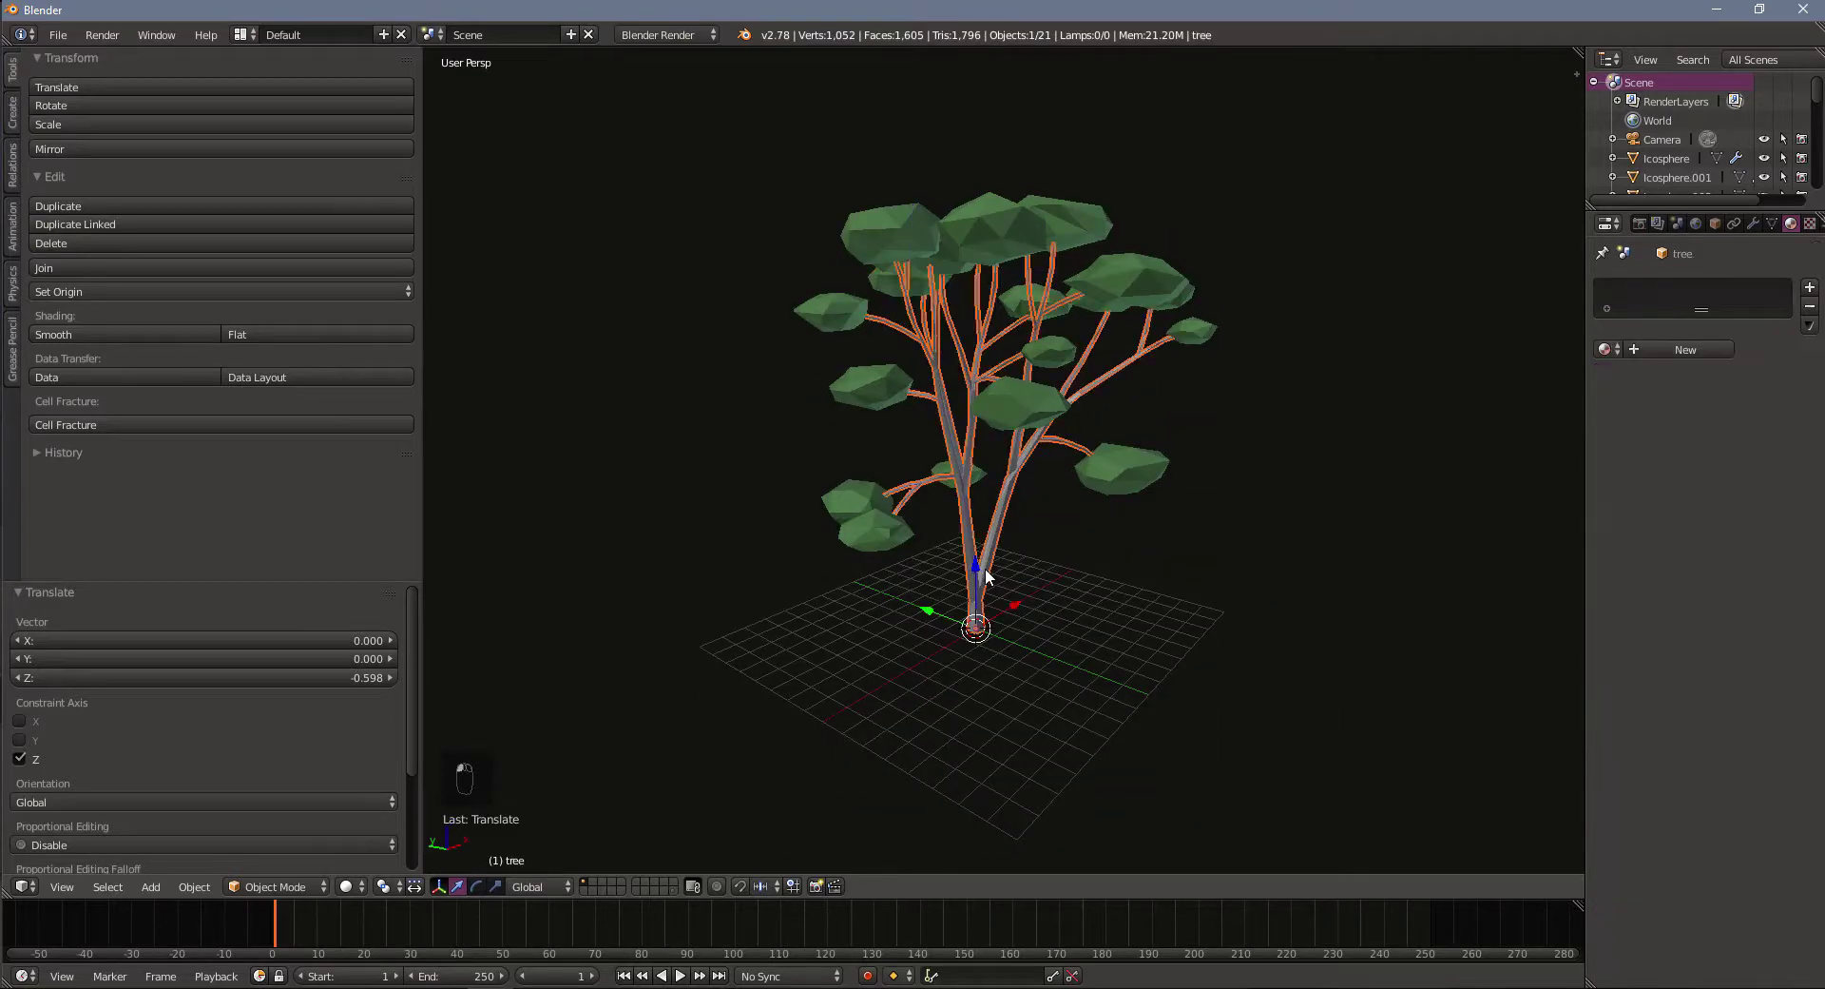
pyautogui.click(1665, 348)
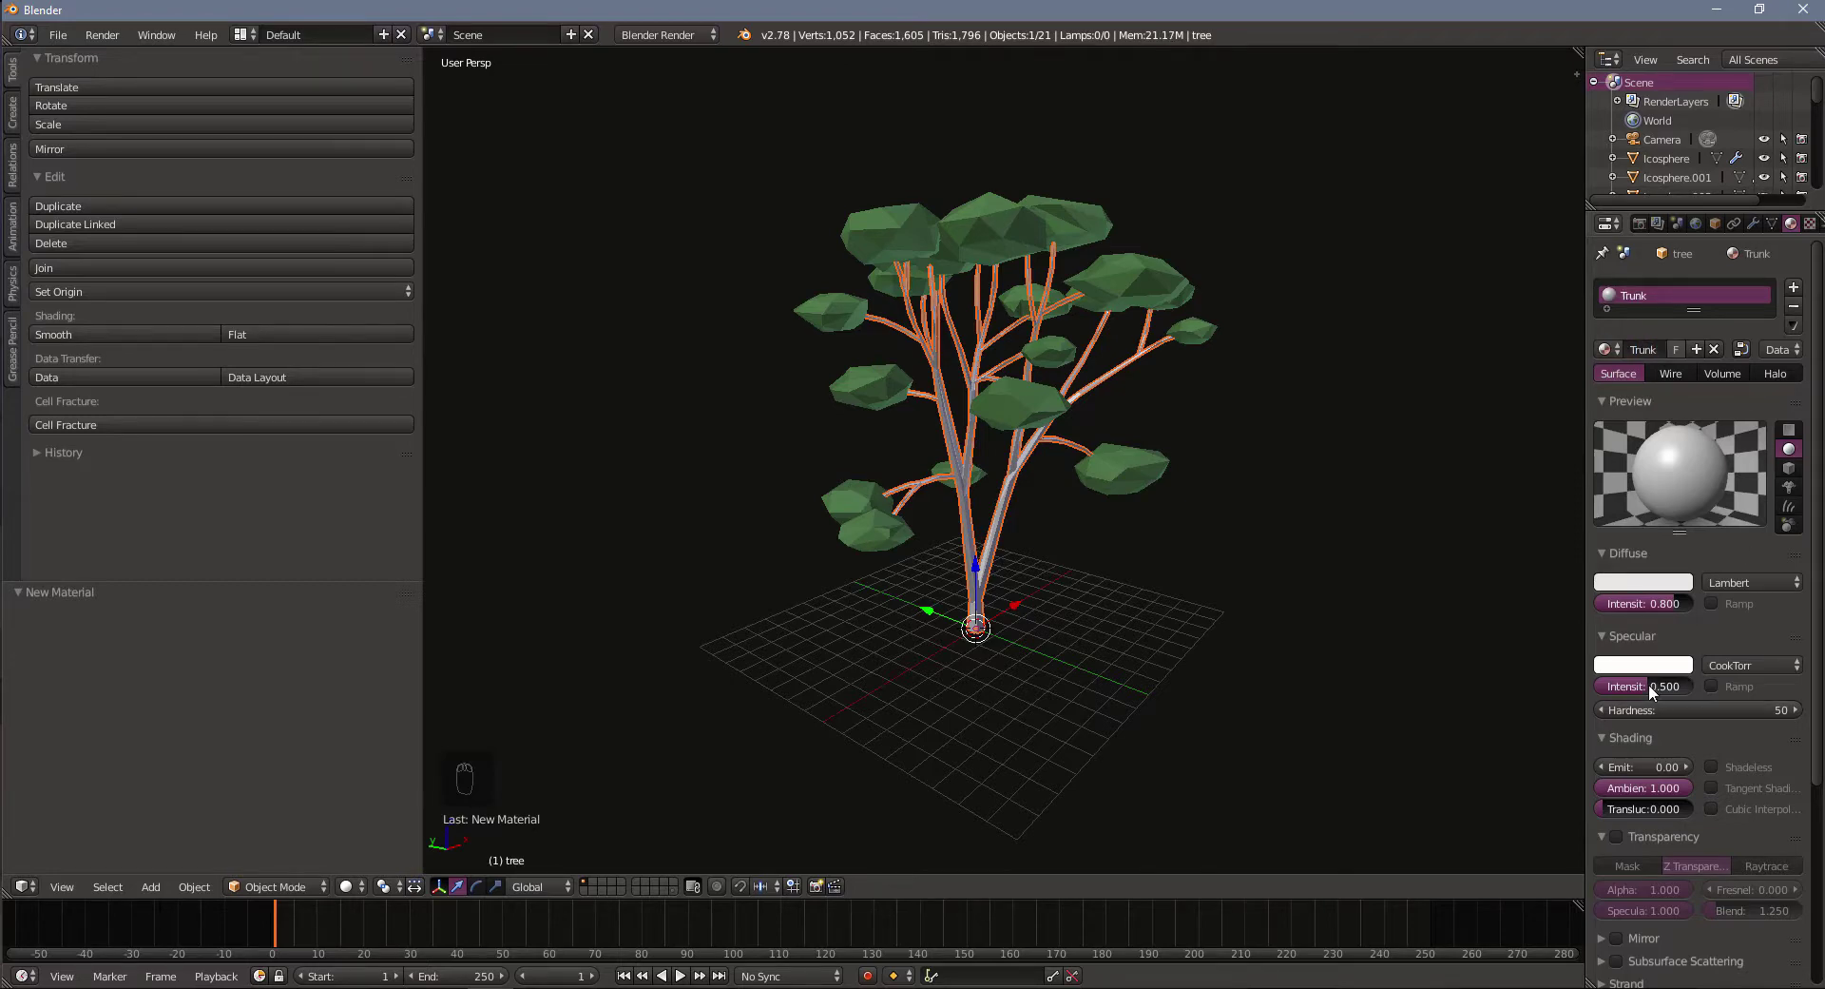
pyautogui.moveTo(1042, 515); pyautogui.dragTo(1223, 448, button='middle')
pyautogui.click(1678, 583)
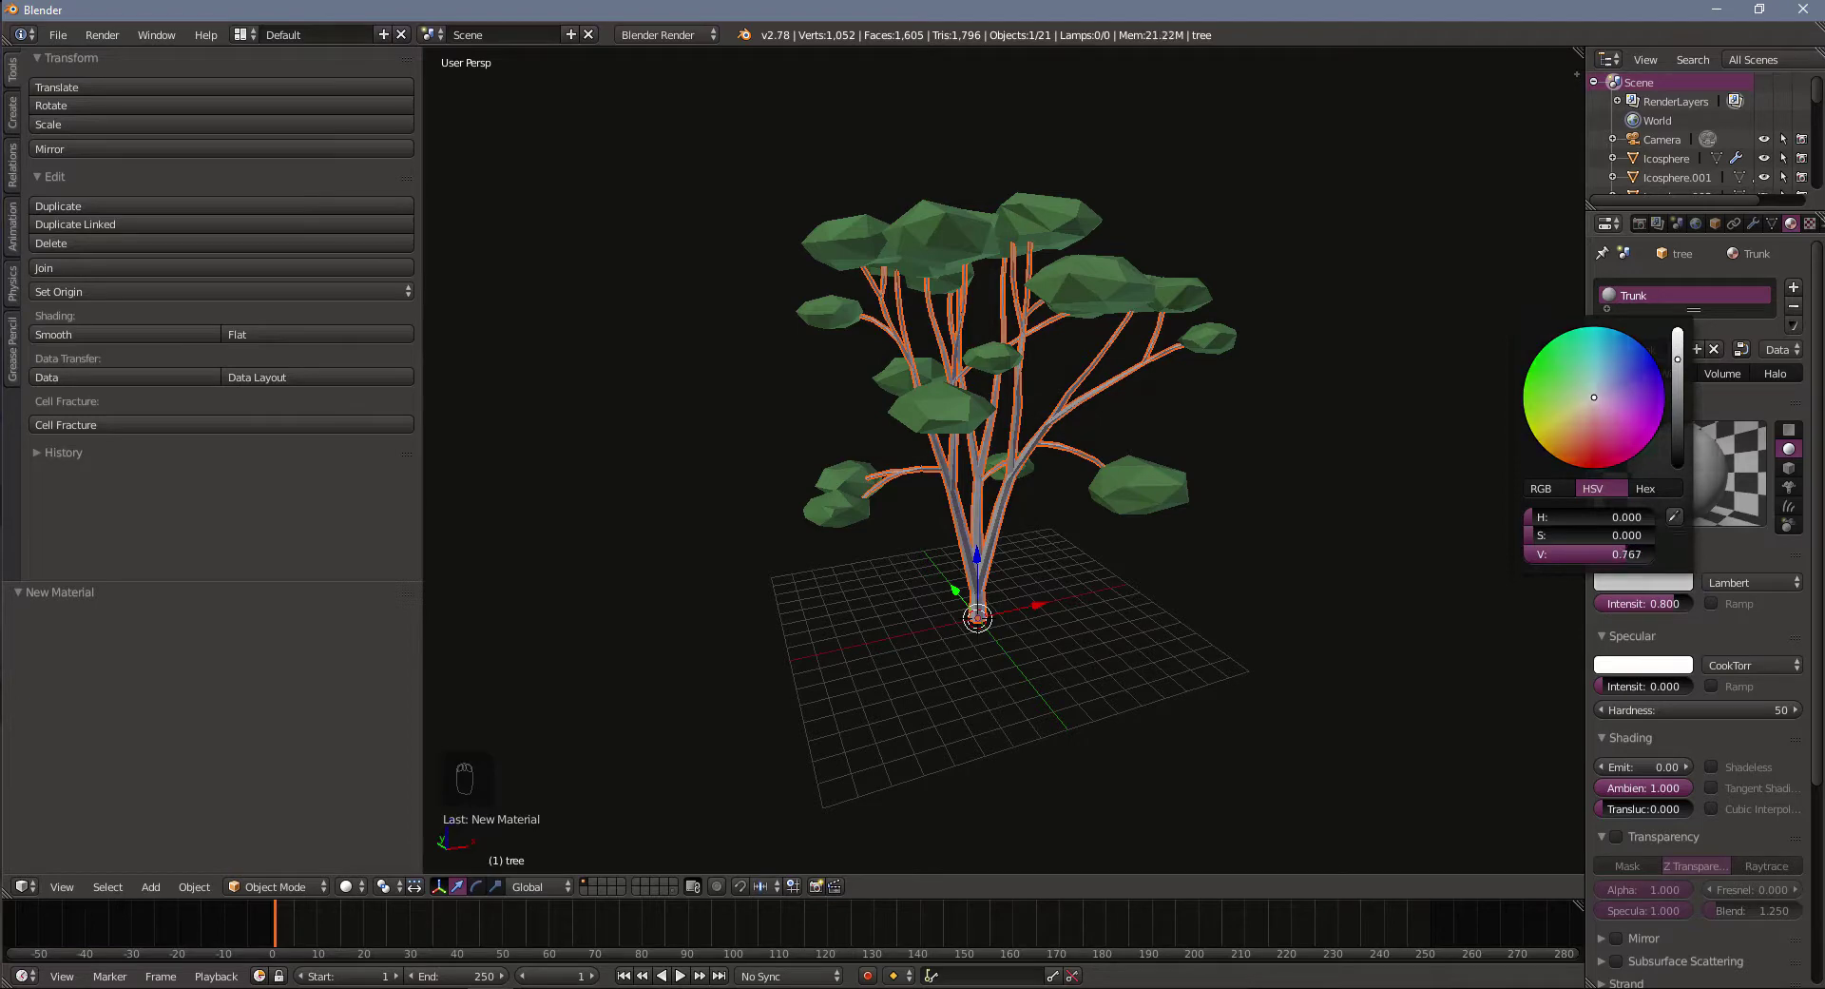
pyautogui.press('g')
pyautogui.click(1367, 603)
pyautogui.moveTo(1366, 602); pyautogui.dragTo(1196, 582, button='middle')
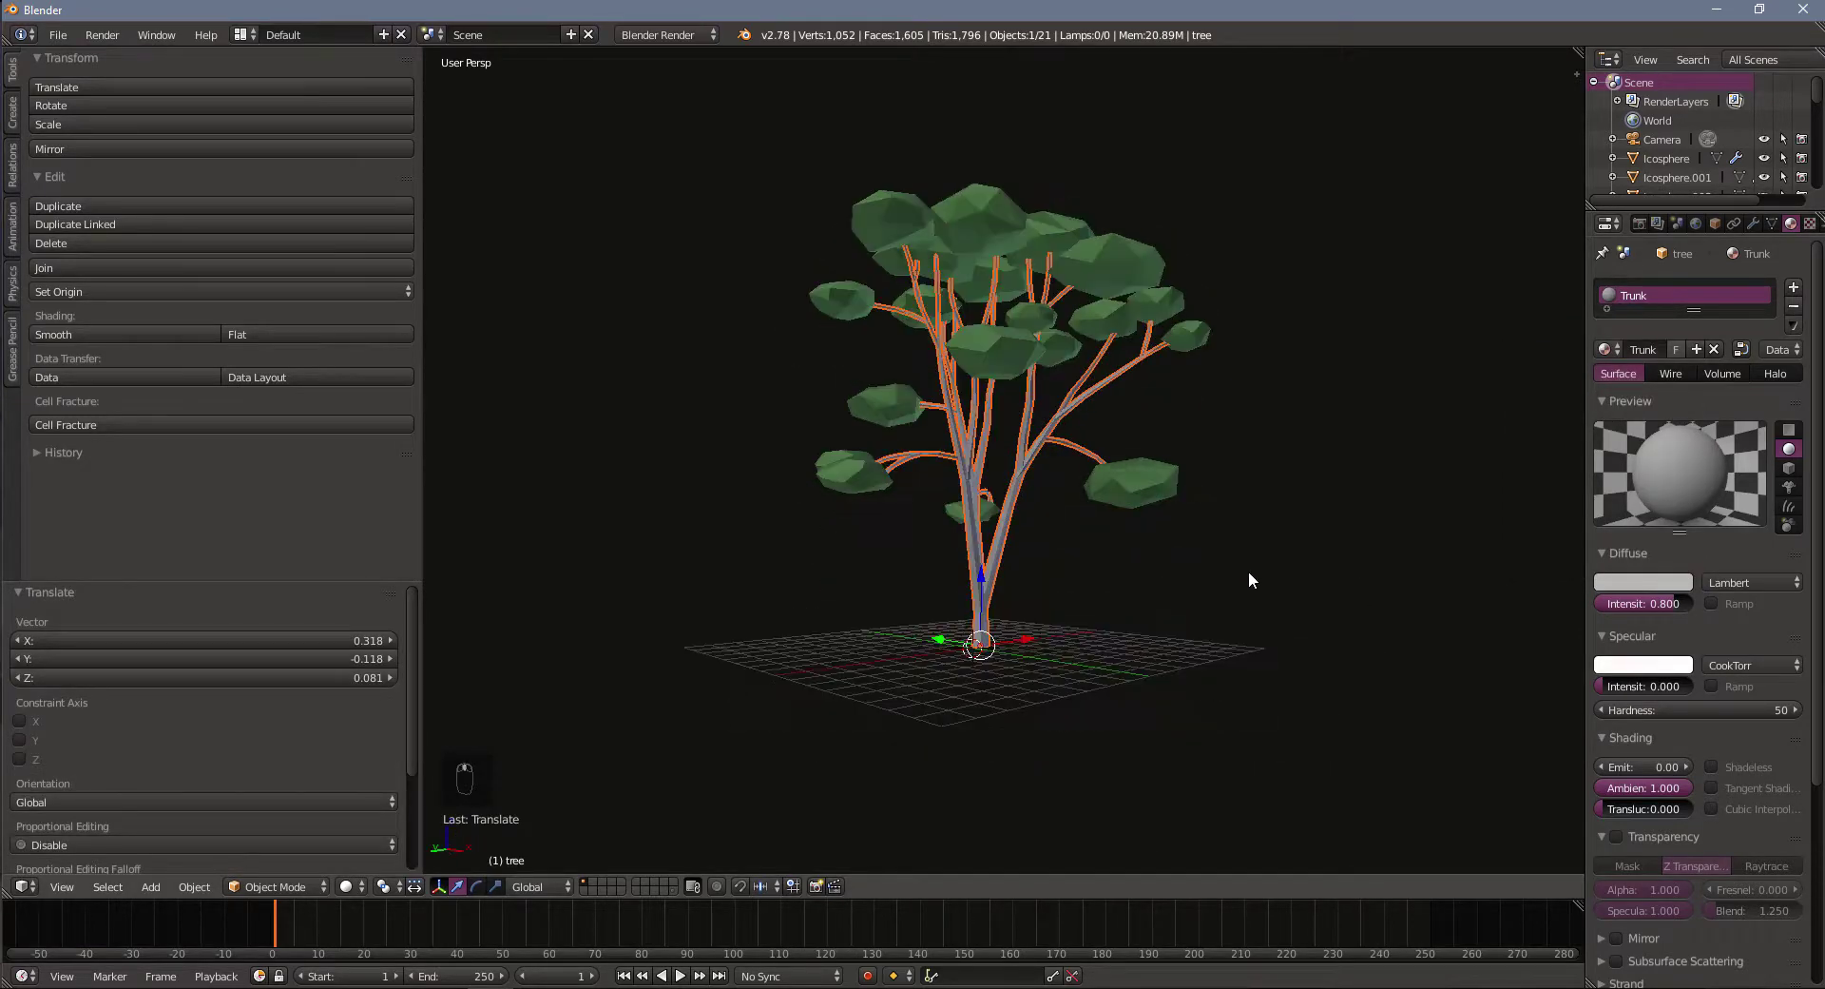
# Deselect everything and orbit around the finished low-poly tree
pyautogui.press('a')
pyautogui.moveTo(1169, 578)
pyautogui.mouseDown(button='middle')
pyautogui.moveTo(1251, 627)
pyautogui.moveTo(932, 570)
pyautogui.moveTo(1027, 499)
pyautogui.moveTo(1258, 614)
pyautogui.moveTo(962, 548)
pyautogui.moveTo(1186, 566)
pyautogui.moveTo(1165, 555)
pyautogui.moveTo(962, 551)
pyautogui.moveTo(1055, 441)
pyautogui.moveTo(989, 489)
pyautogui.moveTo(1087, 464)
pyautogui.moveTo(970, 523)
pyautogui.moveTo(1242, 558)
pyautogui.moveTo(1154, 575)
pyautogui.mouseUp(button='middle')
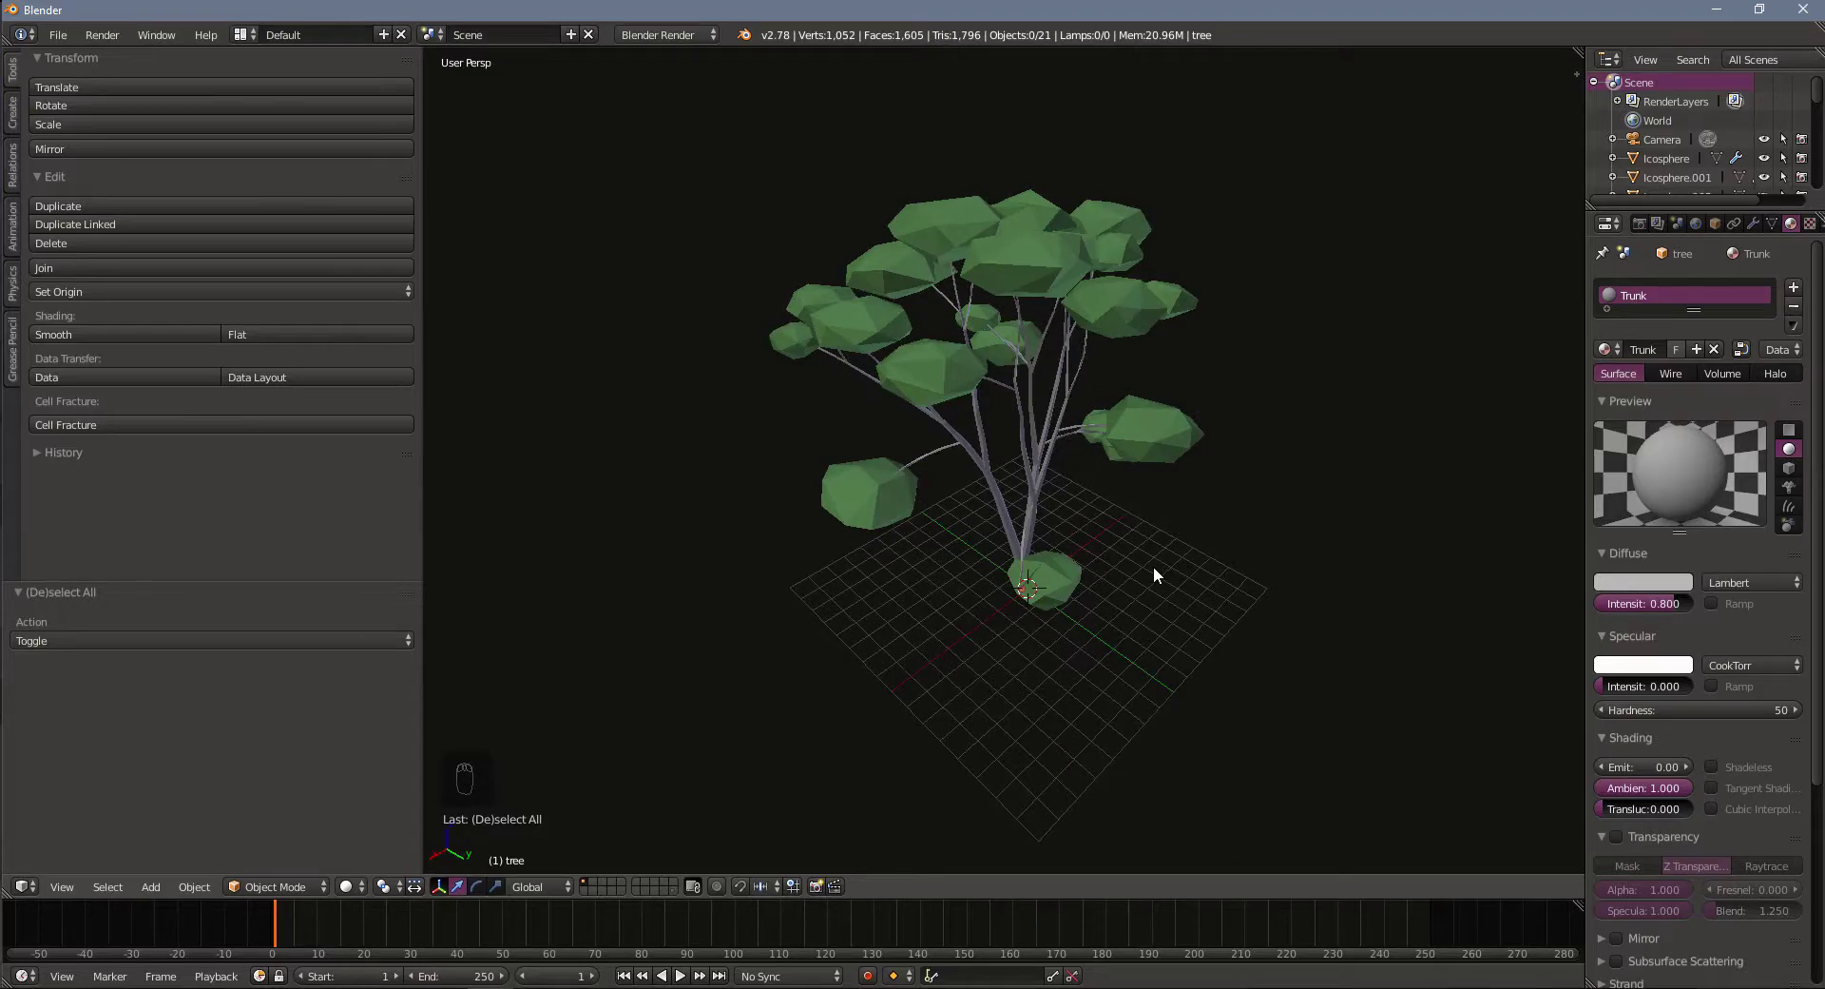
pyautogui.moveTo(1284, 501); pyautogui.dragTo(1164, 508, button='middle')
pyautogui.moveTo(1331, 500); pyautogui.dragTo(1117, 523, button='middle')
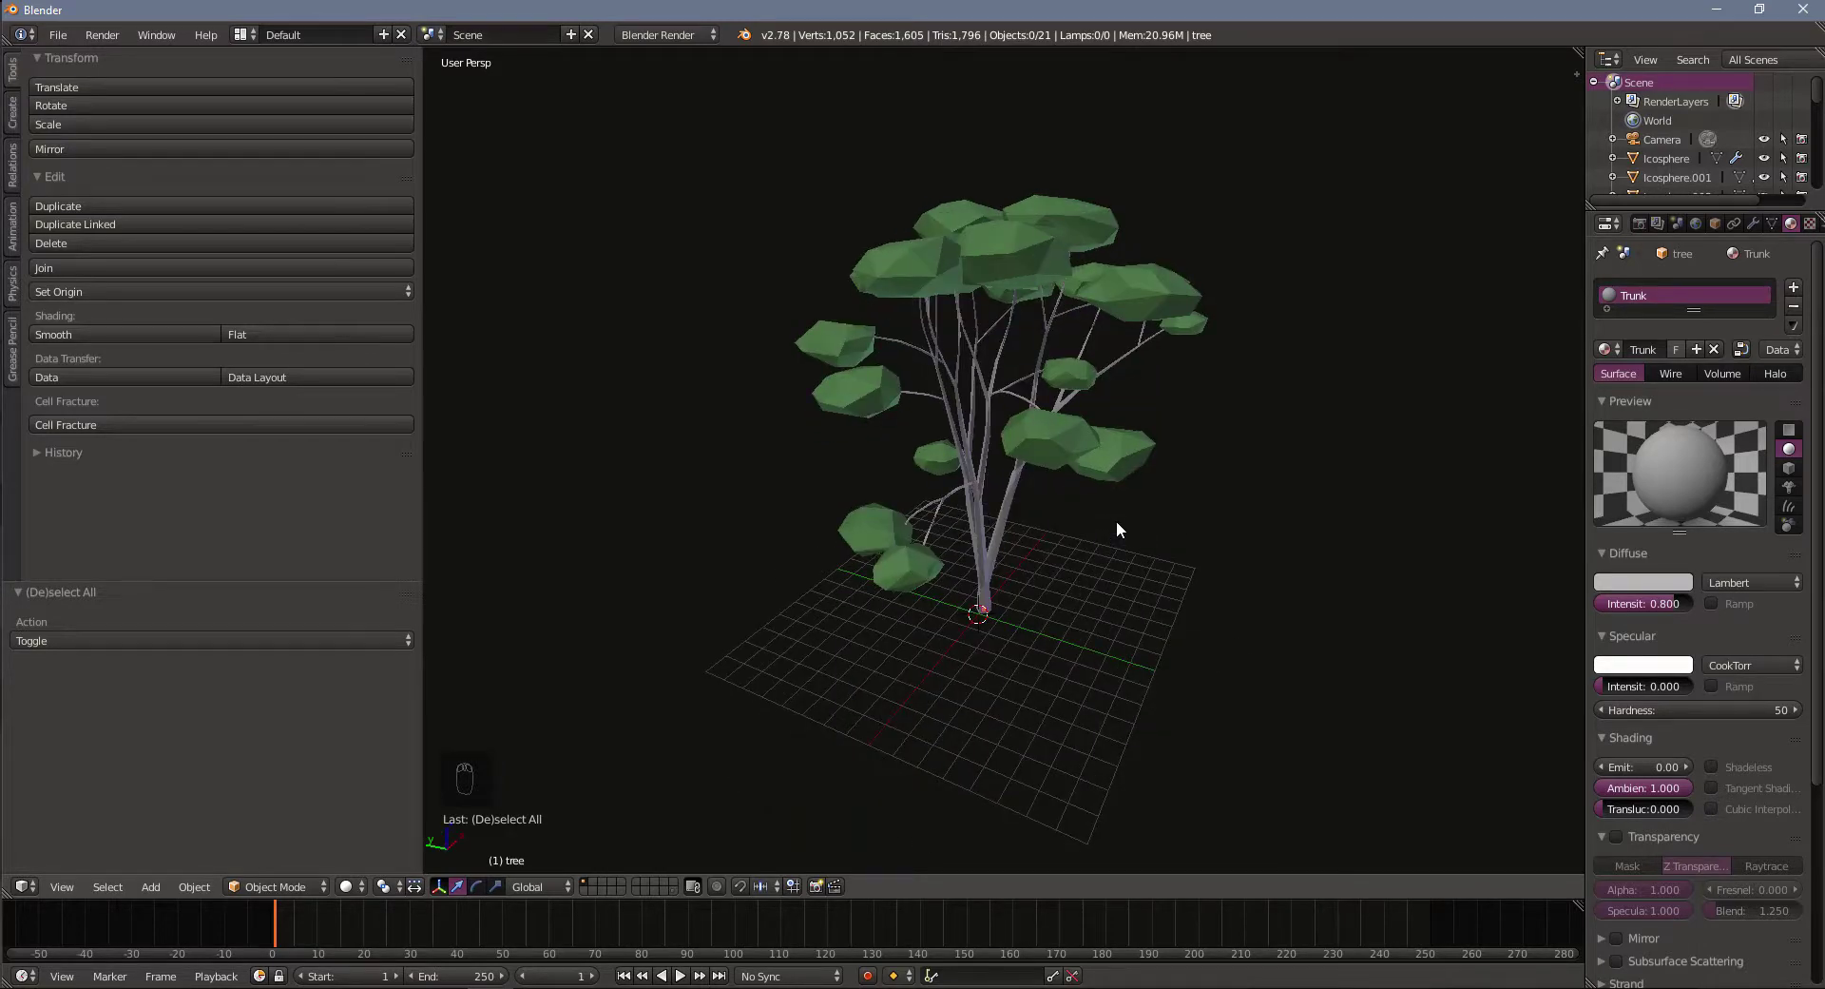